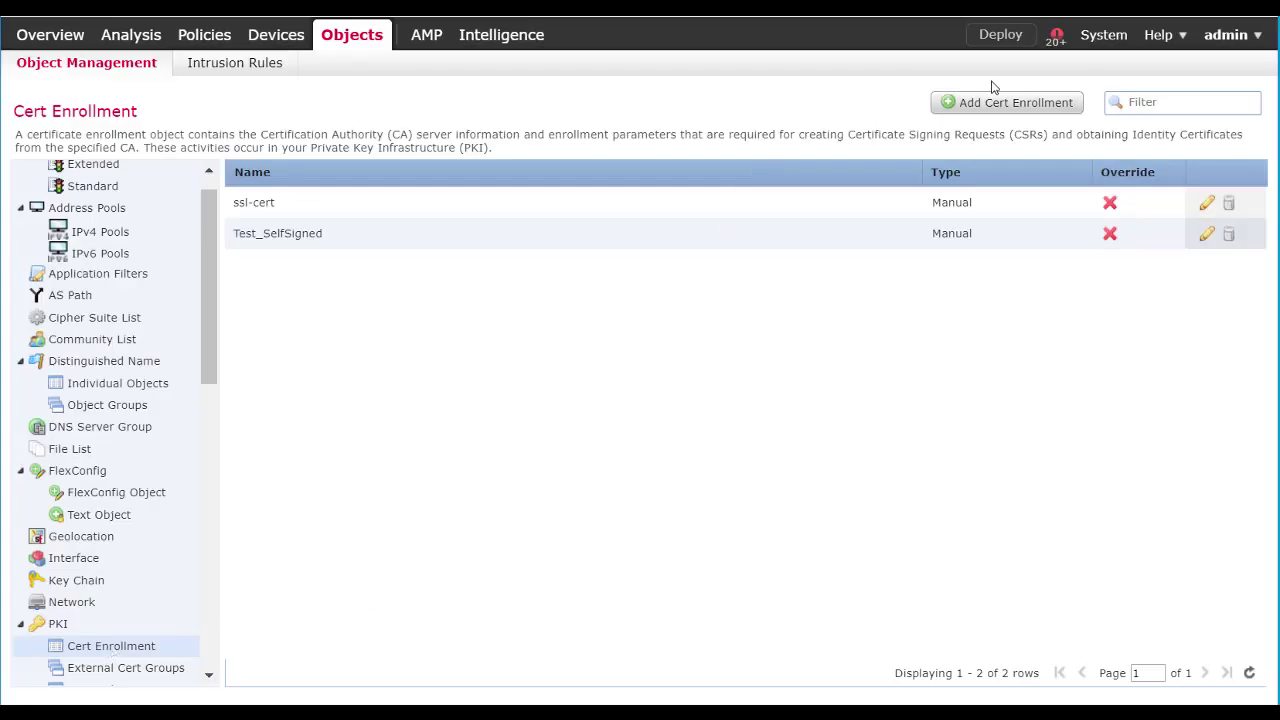
Start a certificate enrollment named CA1 with Manual enrollment type, then bring up the certificate file.
{"action": "left_click", "coordinate": [1031, 111]}
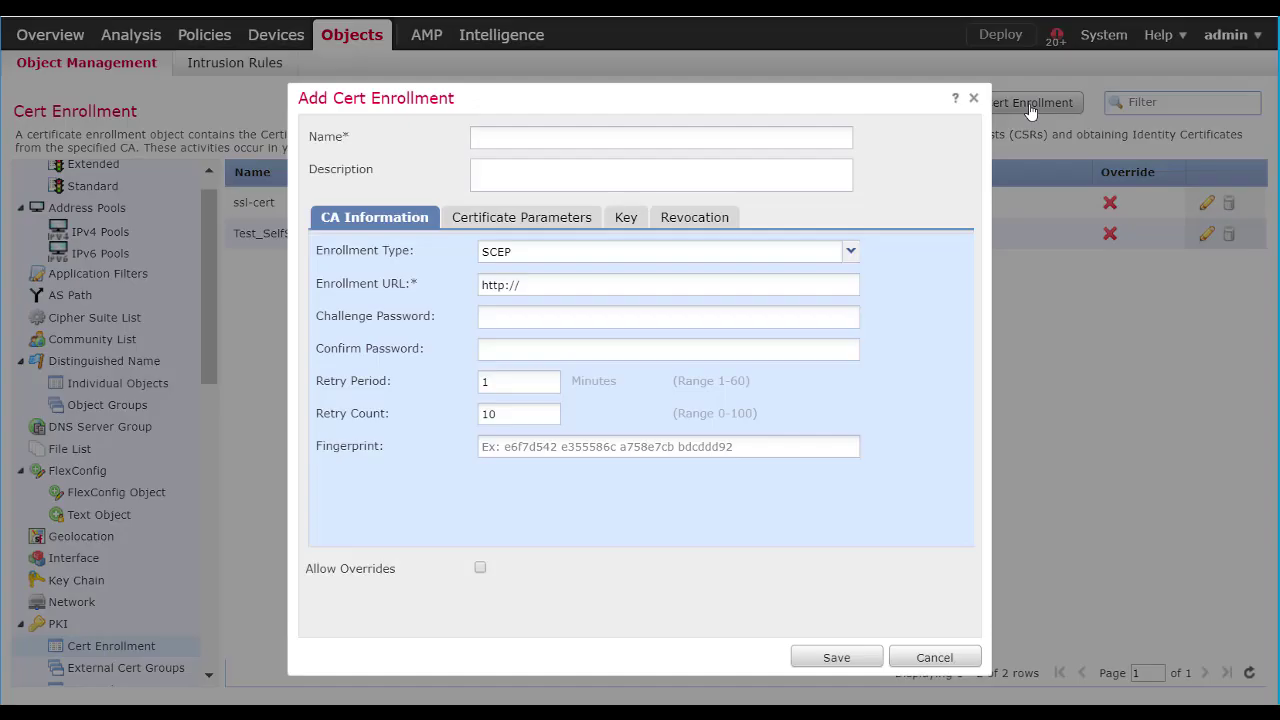
{"action": "left_click", "coordinate": [599, 132]}
{"action": "type", "text": "CA1"}
{"action": "left_click", "coordinate": [848, 255]}
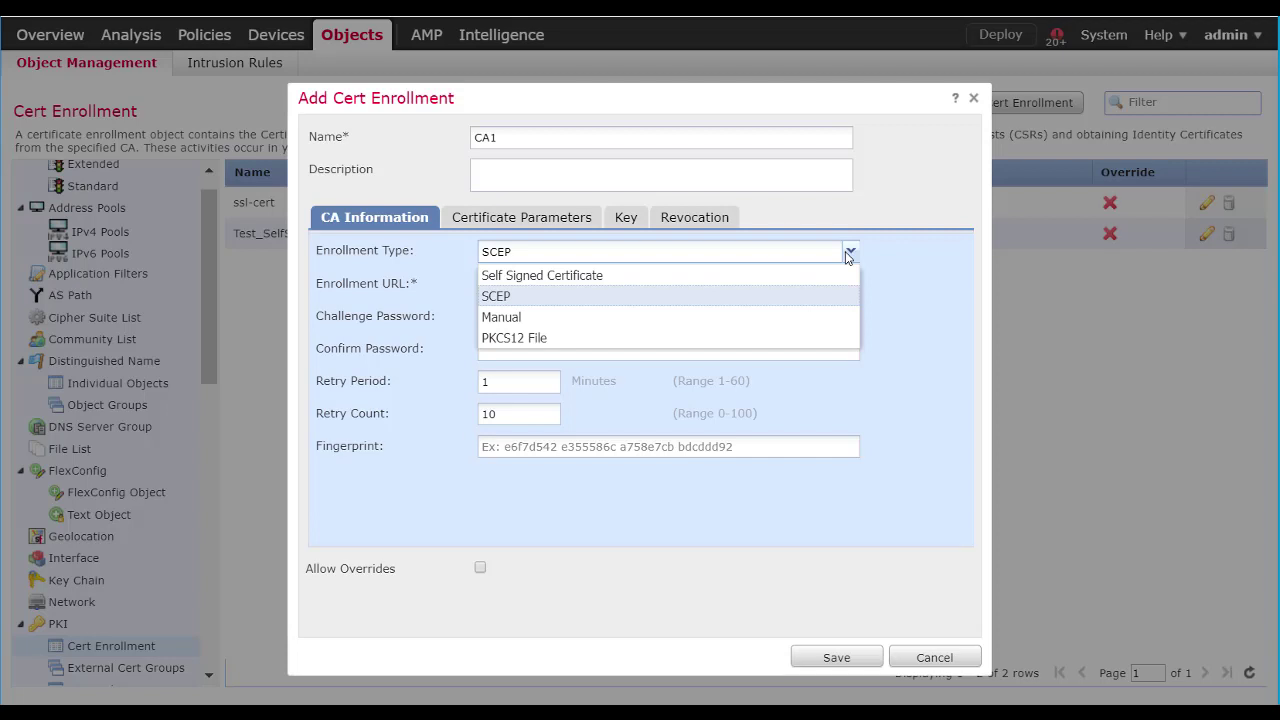
{"action": "key", "text": "Down"}
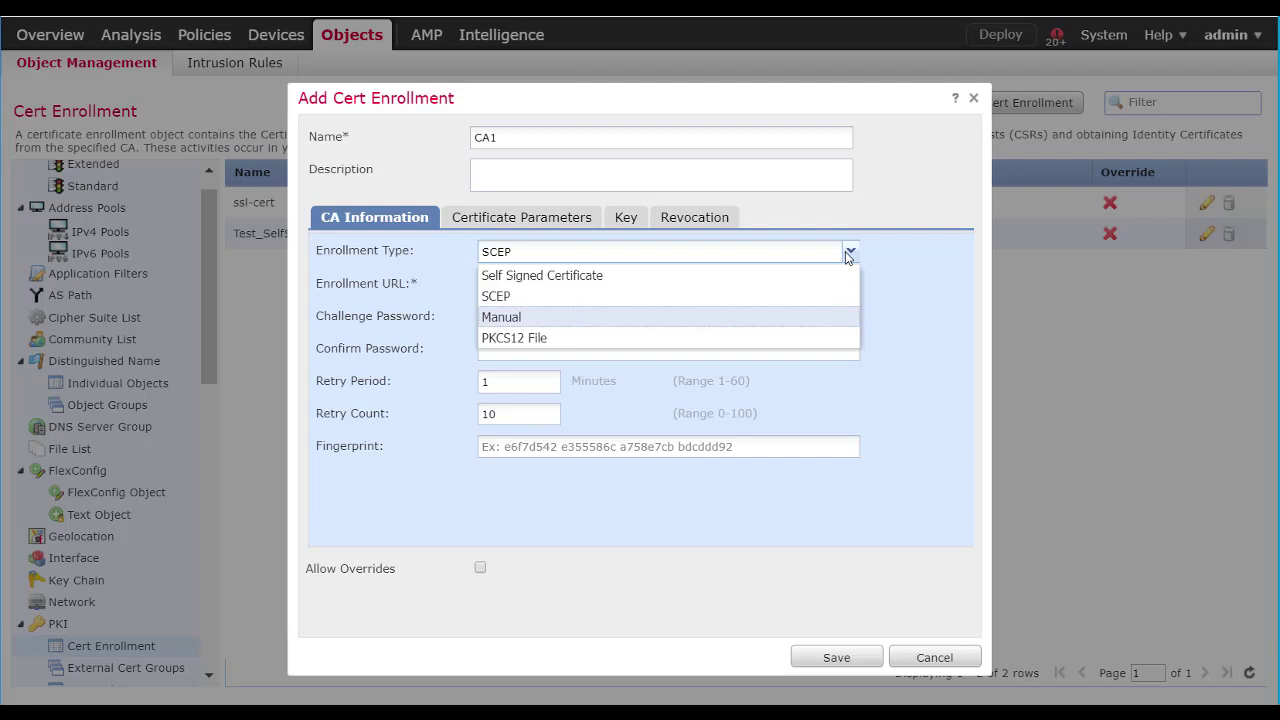
{"action": "key", "text": "Return"}
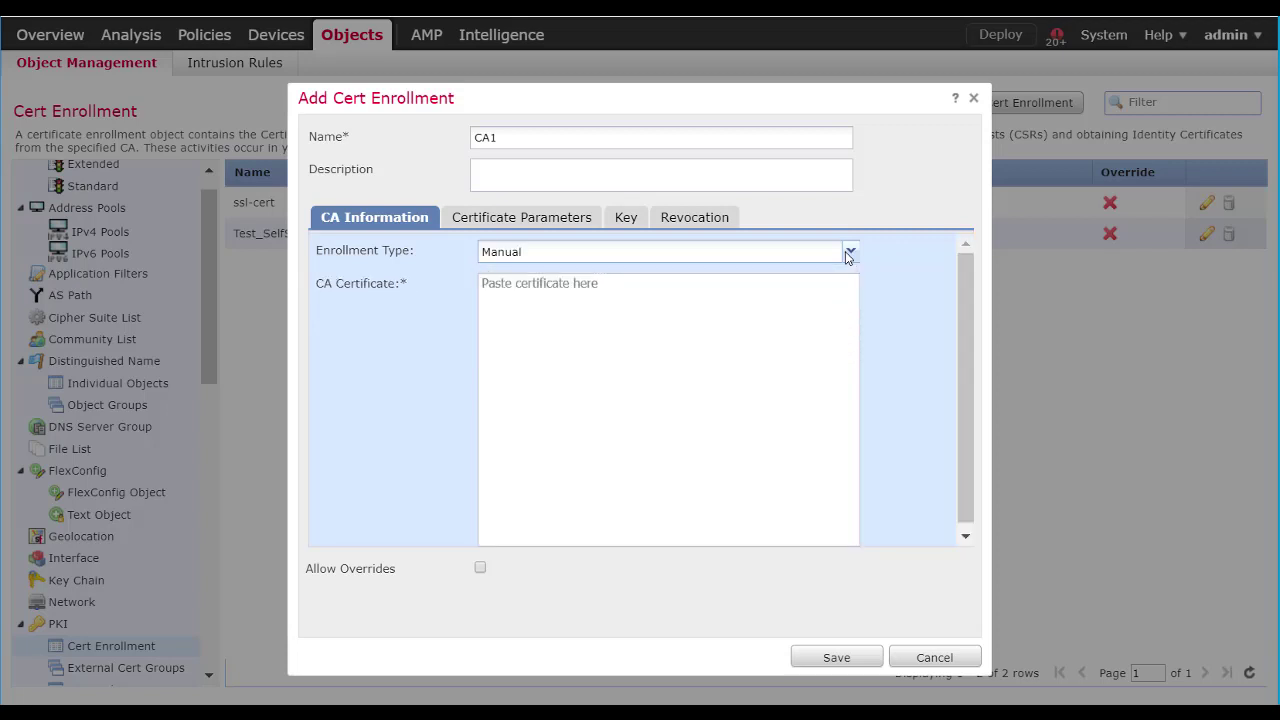
{"action": "scroll", "coordinate": [848, 262], "scroll_direction": "down", "scroll_amount": 1}
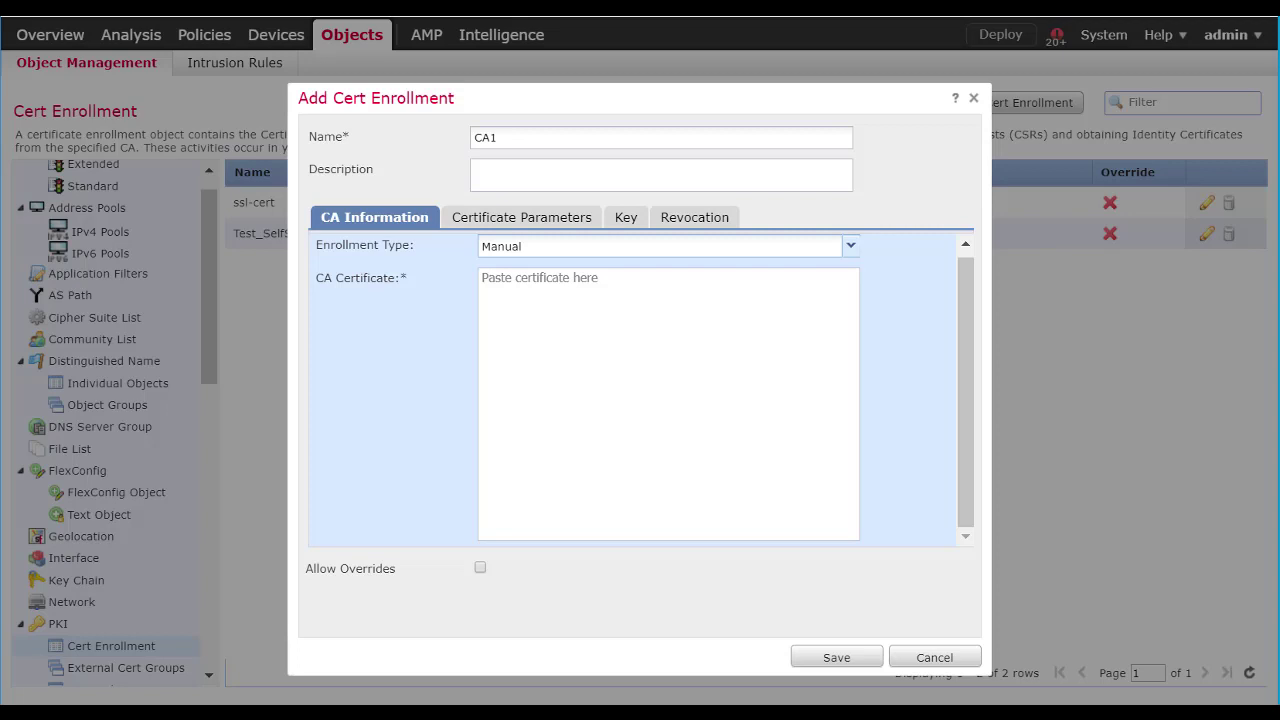
{"action": "key", "text": "alt+Tab"}
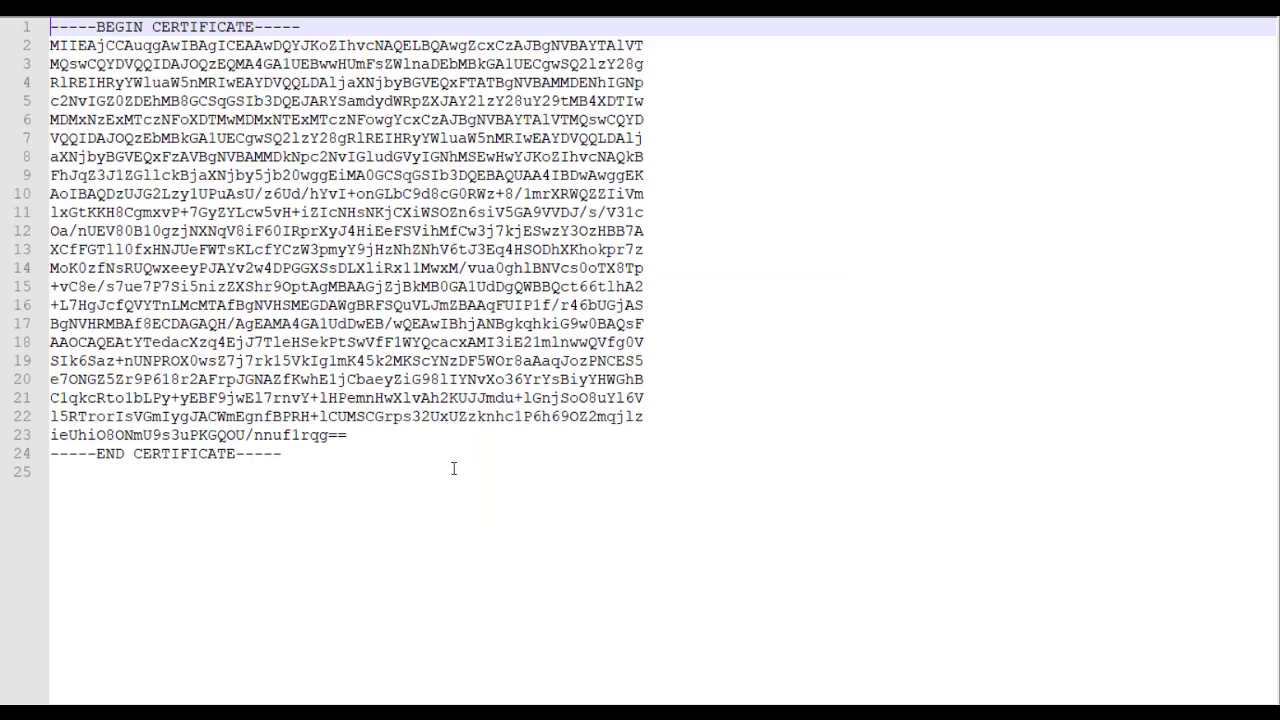
Copy the entire PEM certificate from Notepad++ and place the cursor in CA1's CA Certificate box.
{"action": "left_click", "coordinate": [446, 472]}
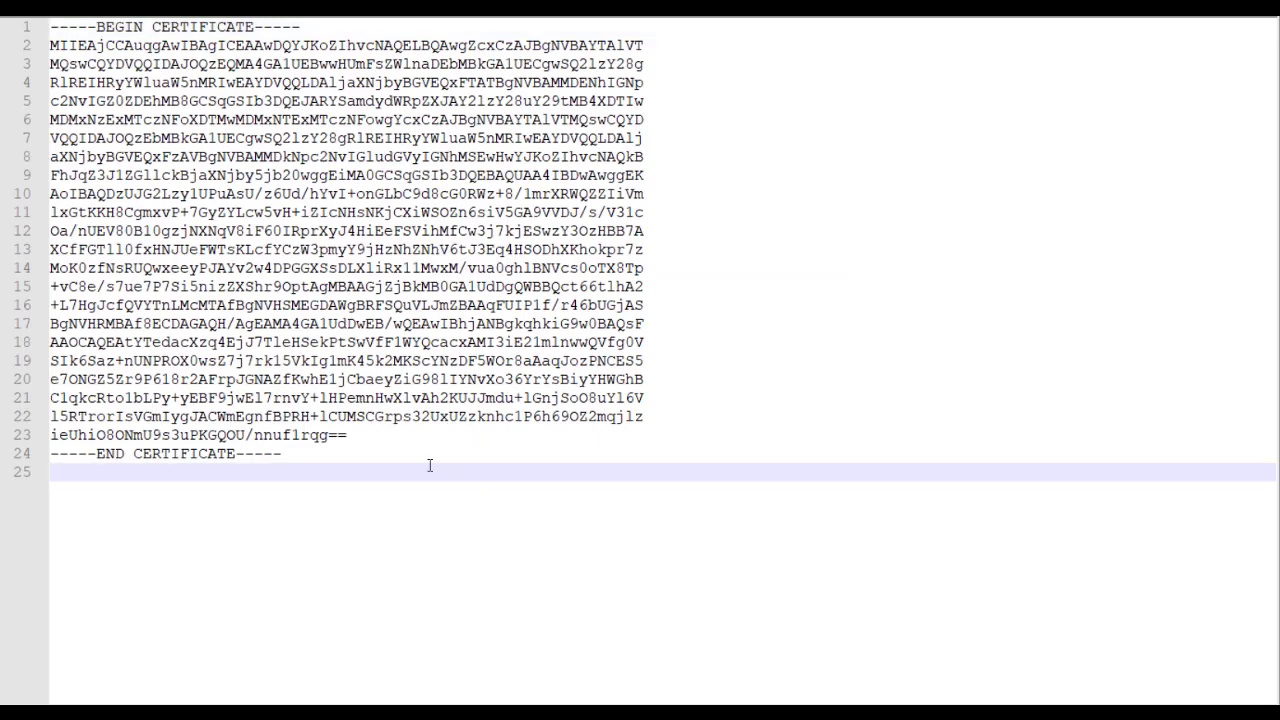
{"action": "left_click", "coordinate": [417, 458]}
{"action": "key", "text": "ctrl+a"}
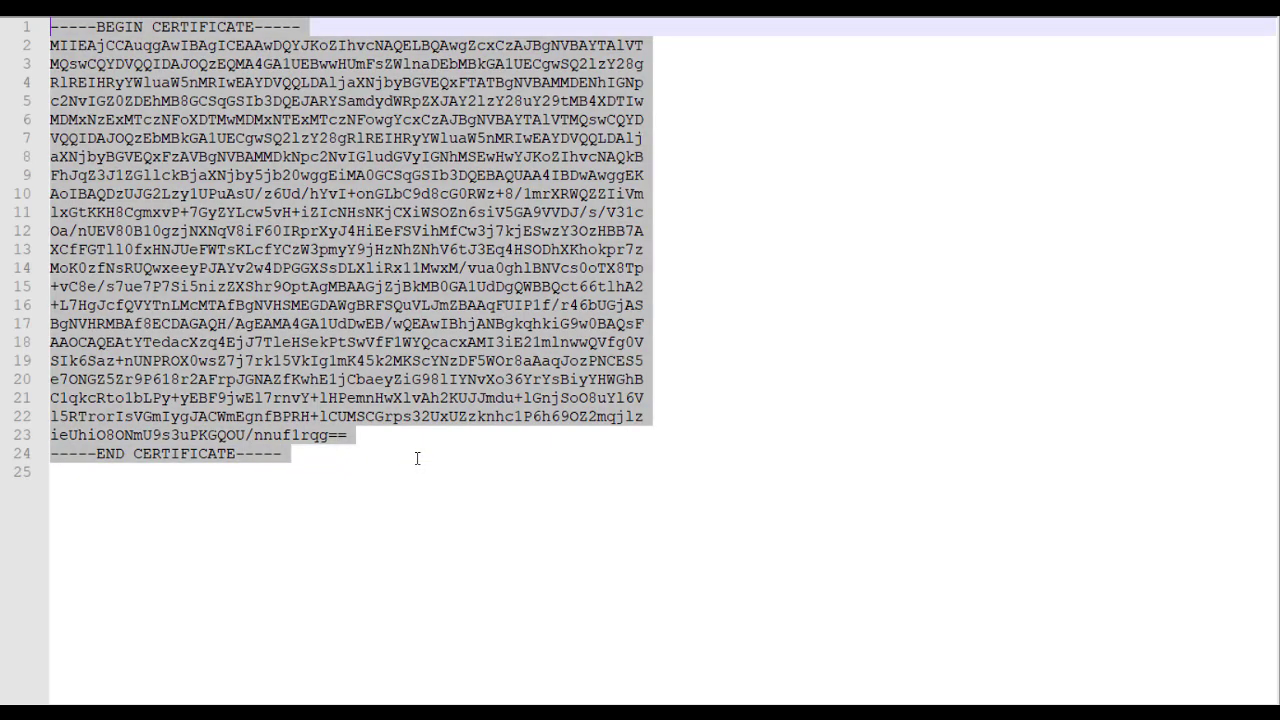
{"action": "key", "text": "ctrl+c"}
{"action": "key", "text": "alt+Tab"}
{"action": "left_click", "coordinate": [701, 335]}
Paste the CA certificate into CA1 and set a custom FQDN of ftd.cisco.training.
{"action": "key", "text": "ctrl+v"}
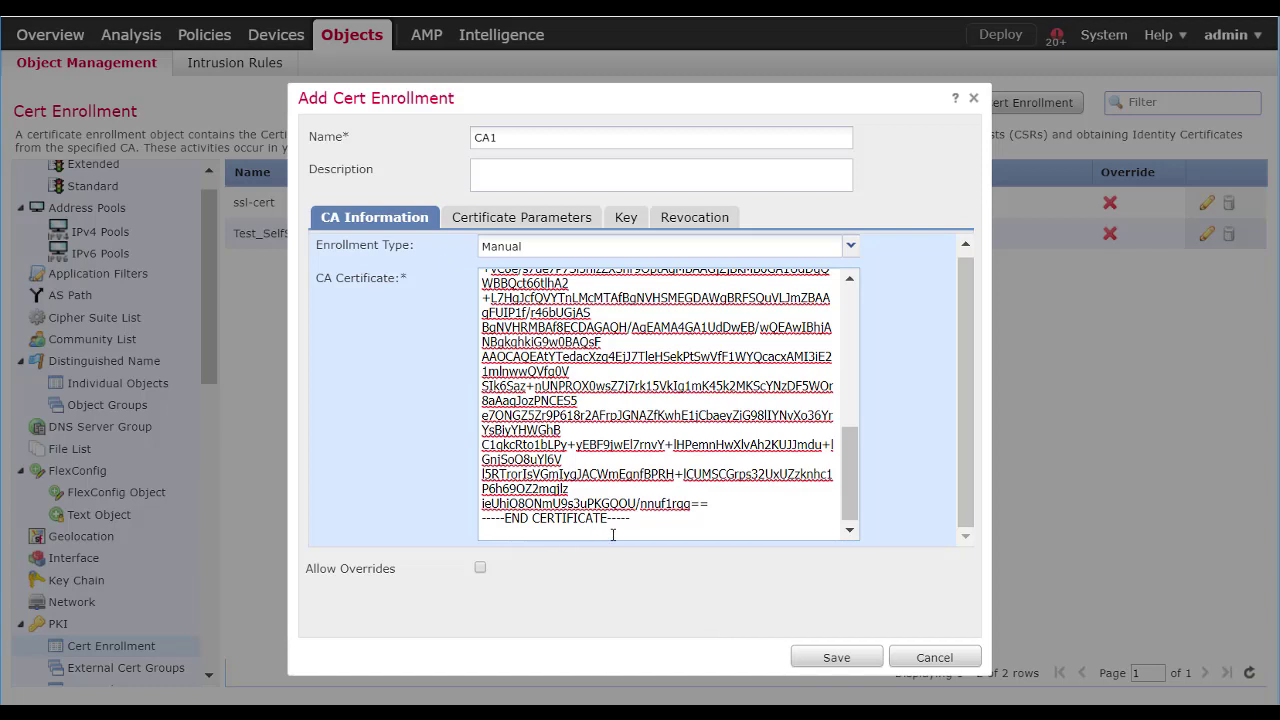
{"action": "key", "text": "BackSpace"}
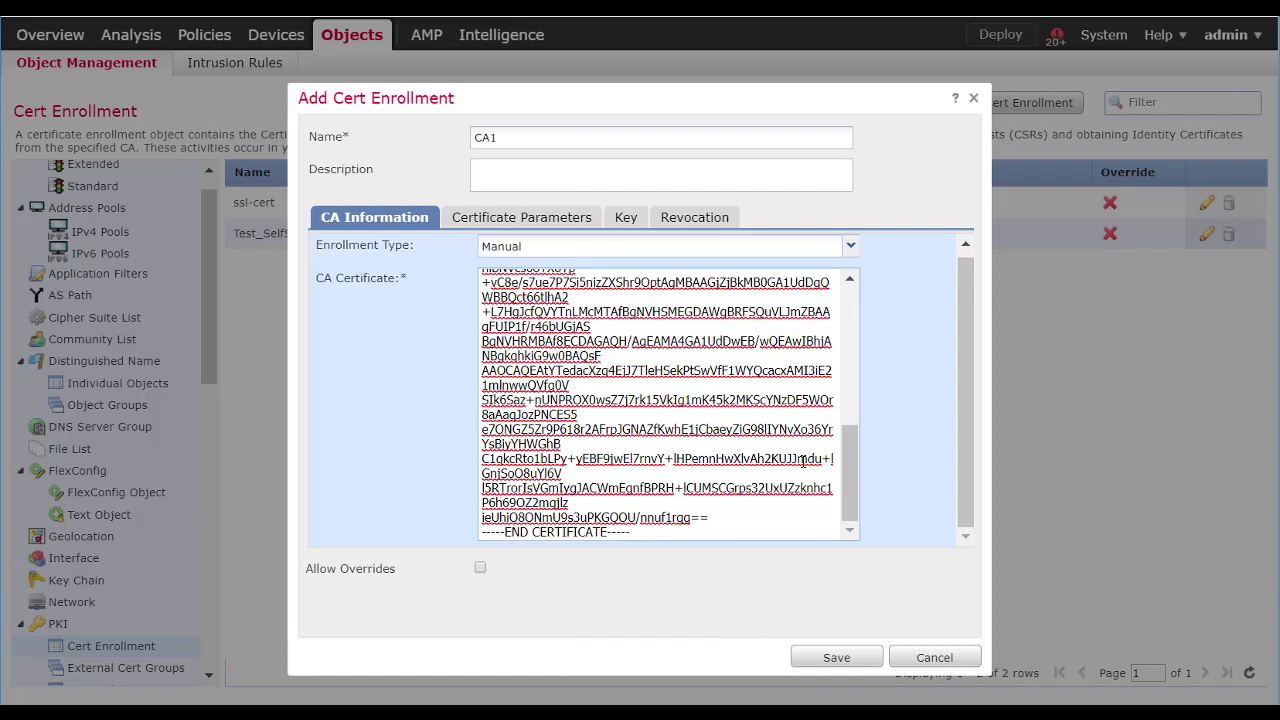
{"action": "left_click", "coordinate": [533, 222]}
{"action": "left_click", "coordinate": [614, 251]}
{"action": "left_click", "coordinate": [582, 275]}
{"action": "type", "text": "ftd.cisco.training"}
Fill CA1's subject: CN ftd.cisco.training, OU Cisco FTD, O Cisco FTD training, Raleigh, NCUS.
{"action": "key", "text": "Tab"}
{"action": "key", "text": "Tab"}
{"action": "type", "text": "ftd.cisco.training"}
{"action": "key", "text": "Tab"}
{"action": "type", "text": "Cisco FTD"}
{"action": "key", "text": "Tab"}
{"action": "type", "text": "Cisco FTD traini"}
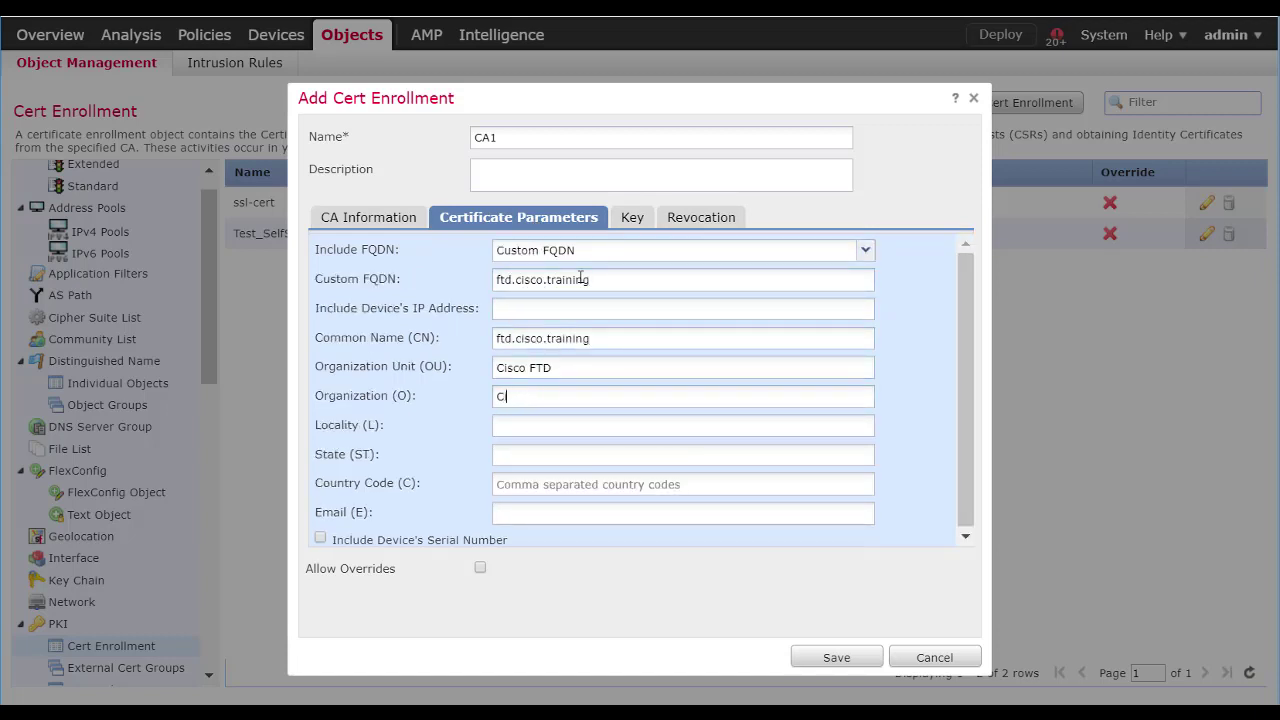
{"action": "type", "text": "ng"}
{"action": "key", "text": "Tab"}
{"action": "type", "text": "Raleigh"}
{"action": "key", "text": "Tab"}
{"action": "type", "text": "NCUS"}
Enter the contact e-mail address and save the CA1 enrollment.
{"action": "key", "text": "Tab"}
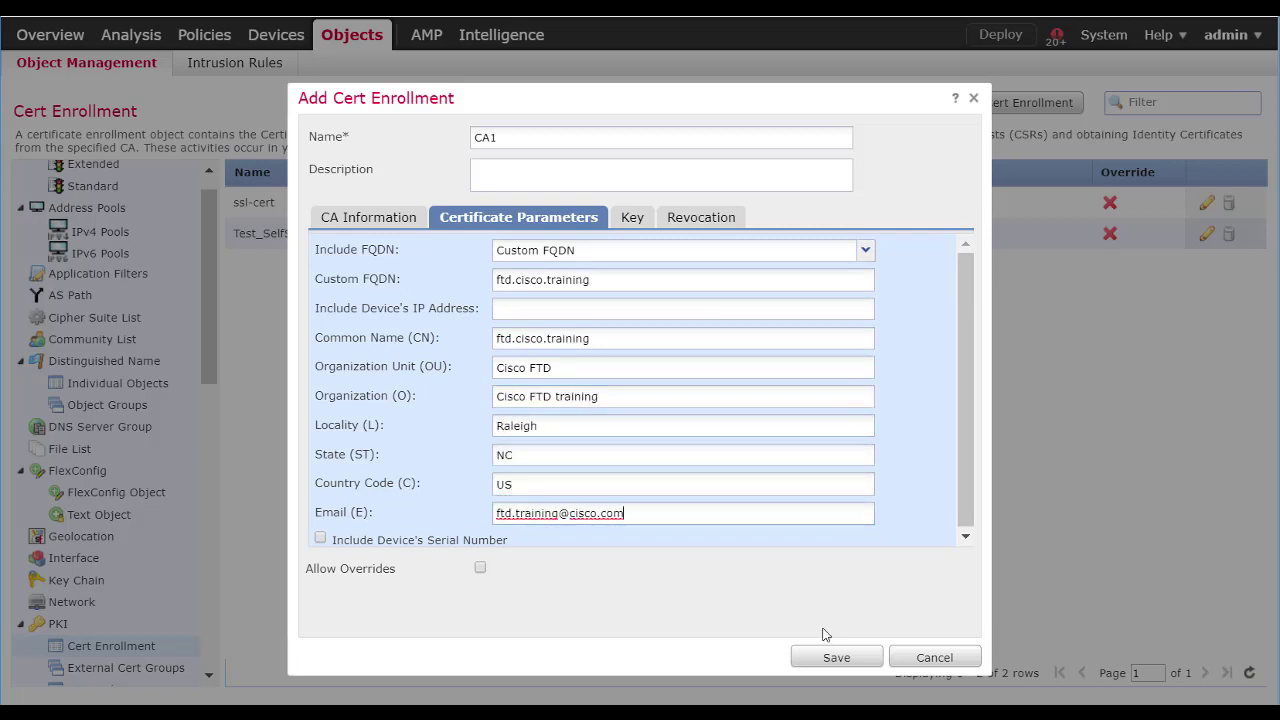
{"action": "left_click", "coordinate": [834, 659]}
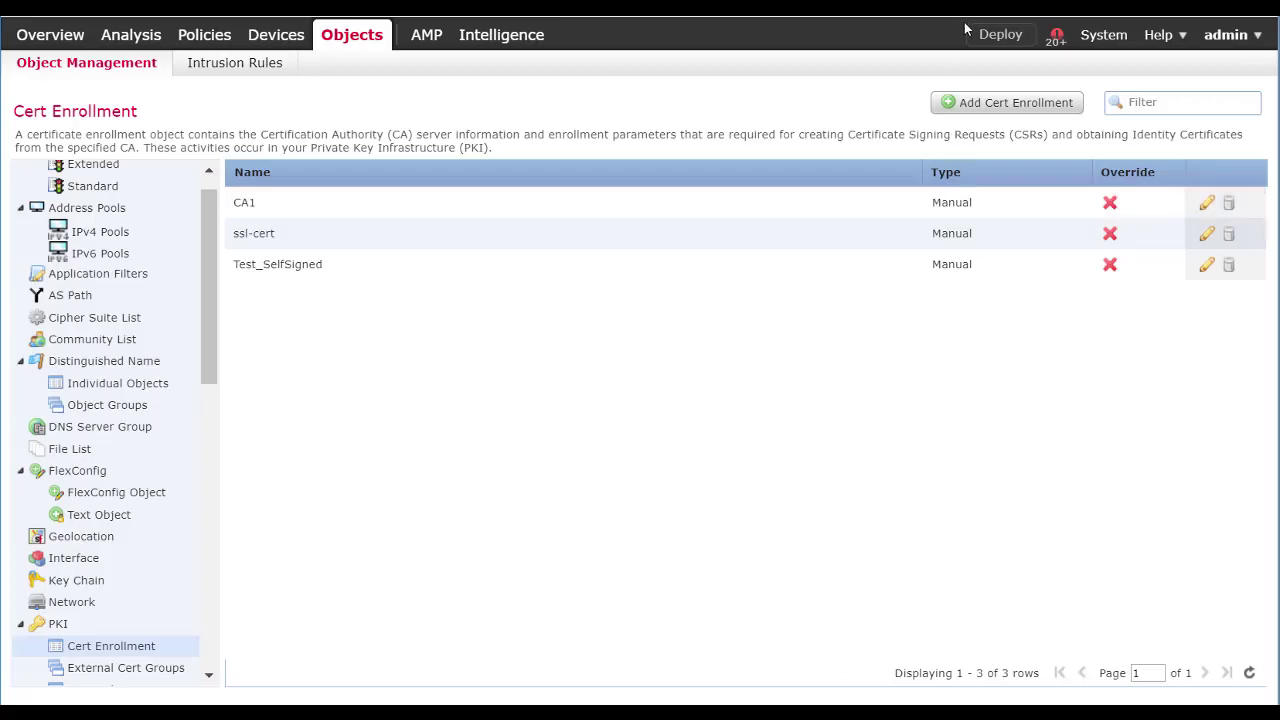
{"action": "left_click", "coordinate": [1001, 104]}
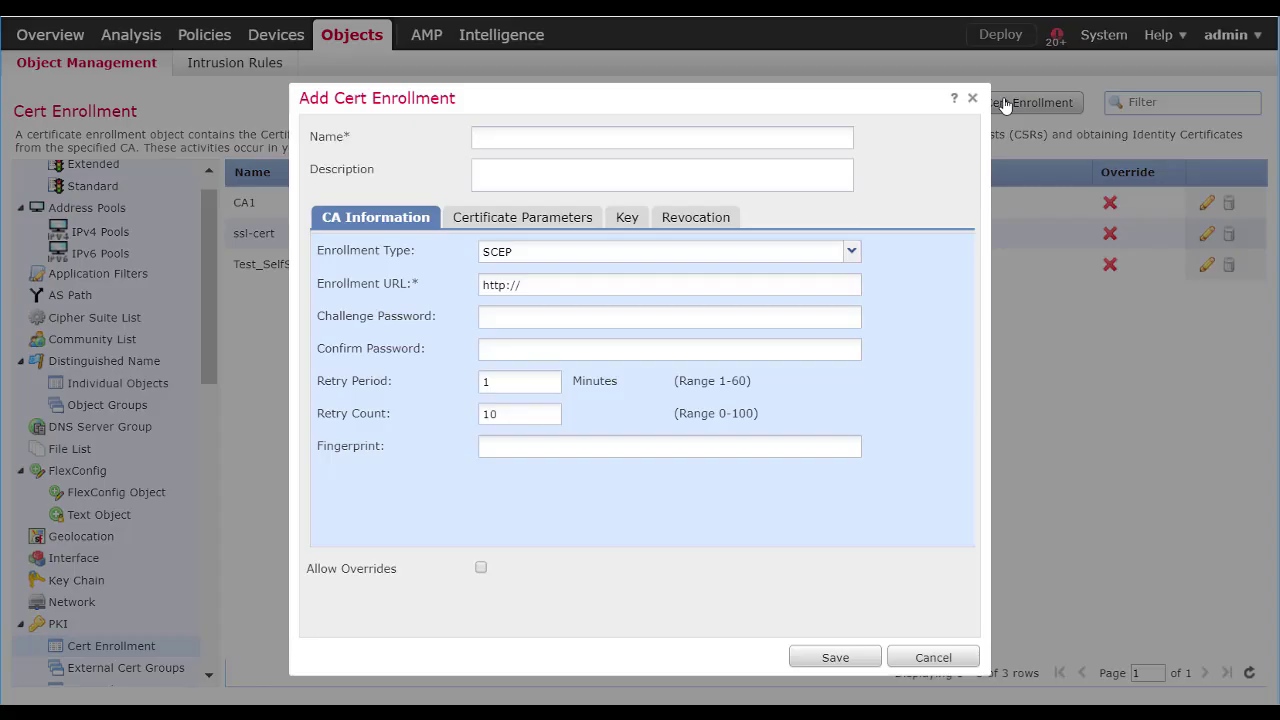
Set the new enrollment to Manual and select the second certificate's text in Notepad++.
{"action": "left_click", "coordinate": [572, 257]}
{"action": "key", "text": "Down"}
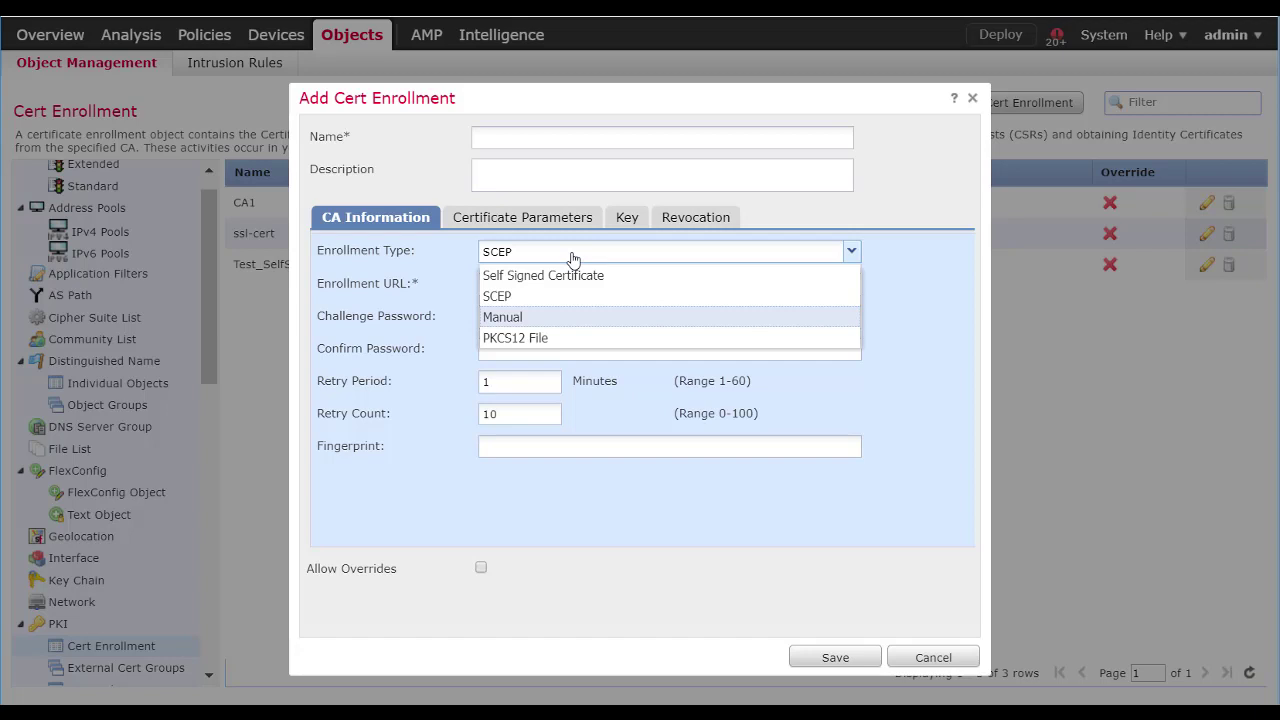
{"action": "key", "text": "Return"}
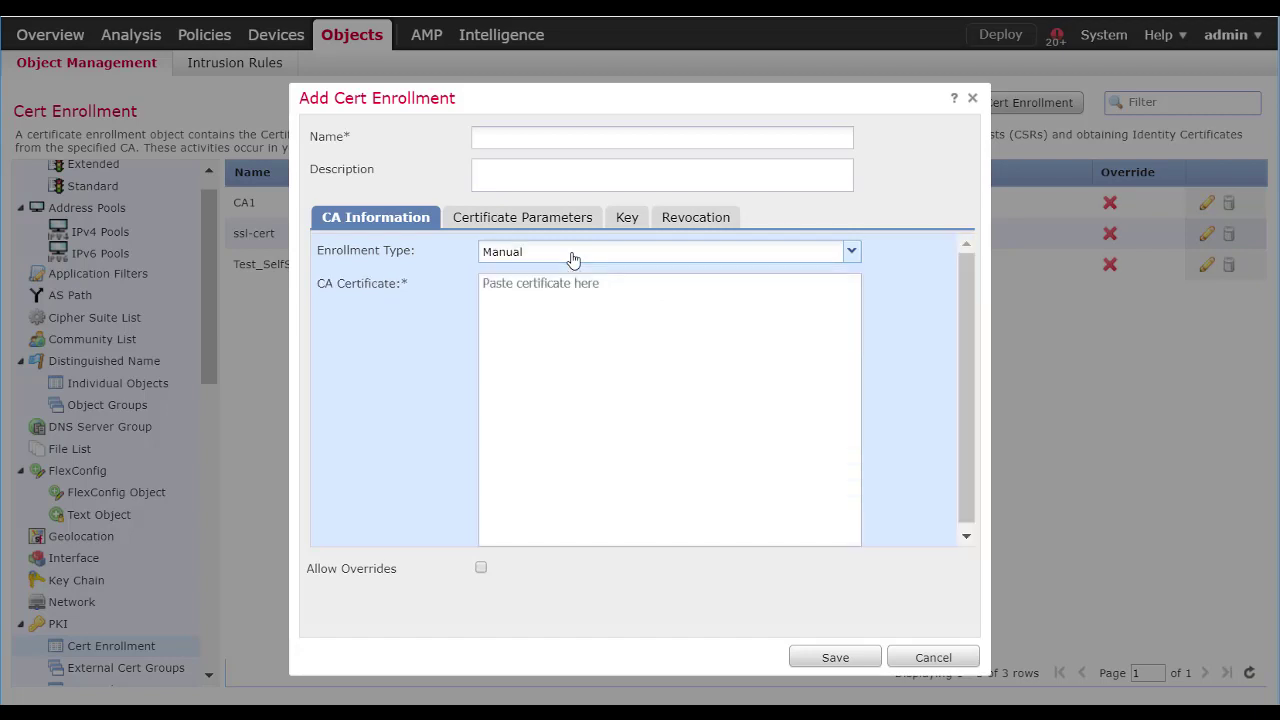
{"action": "key", "text": "alt+Tab"}
{"action": "left_click_drag", "start_coordinate": [409, 449], "coordinate": [46, 20]}
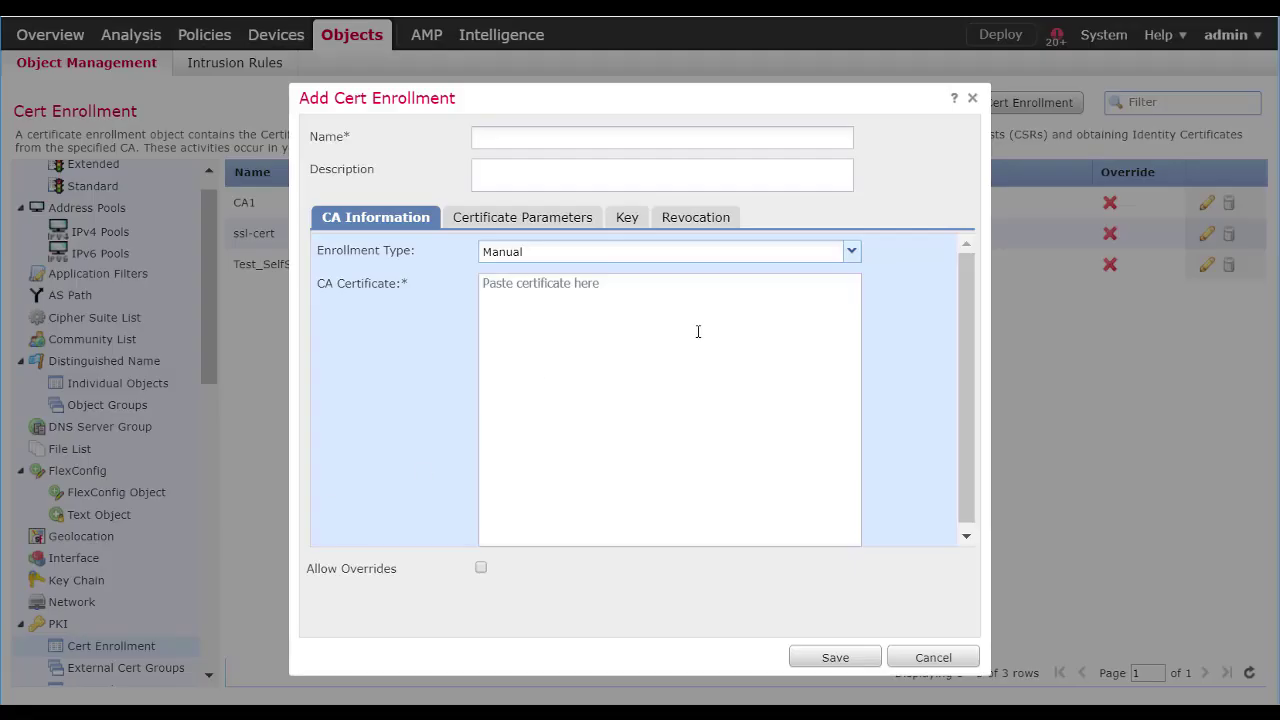
Paste the copied certificate into the CA Certificate box and name the enrollment Ca2.
{"action": "left_click", "coordinate": [664, 324]}
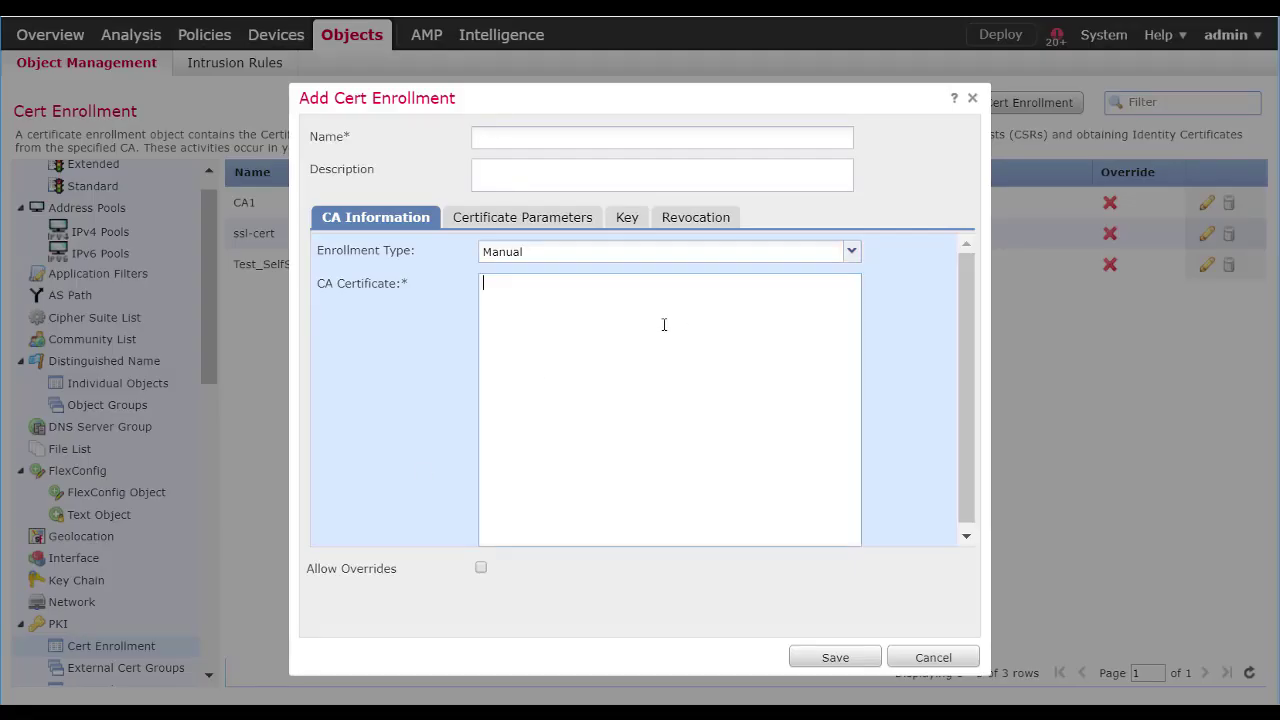
{"action": "key", "text": "ctrl+v"}
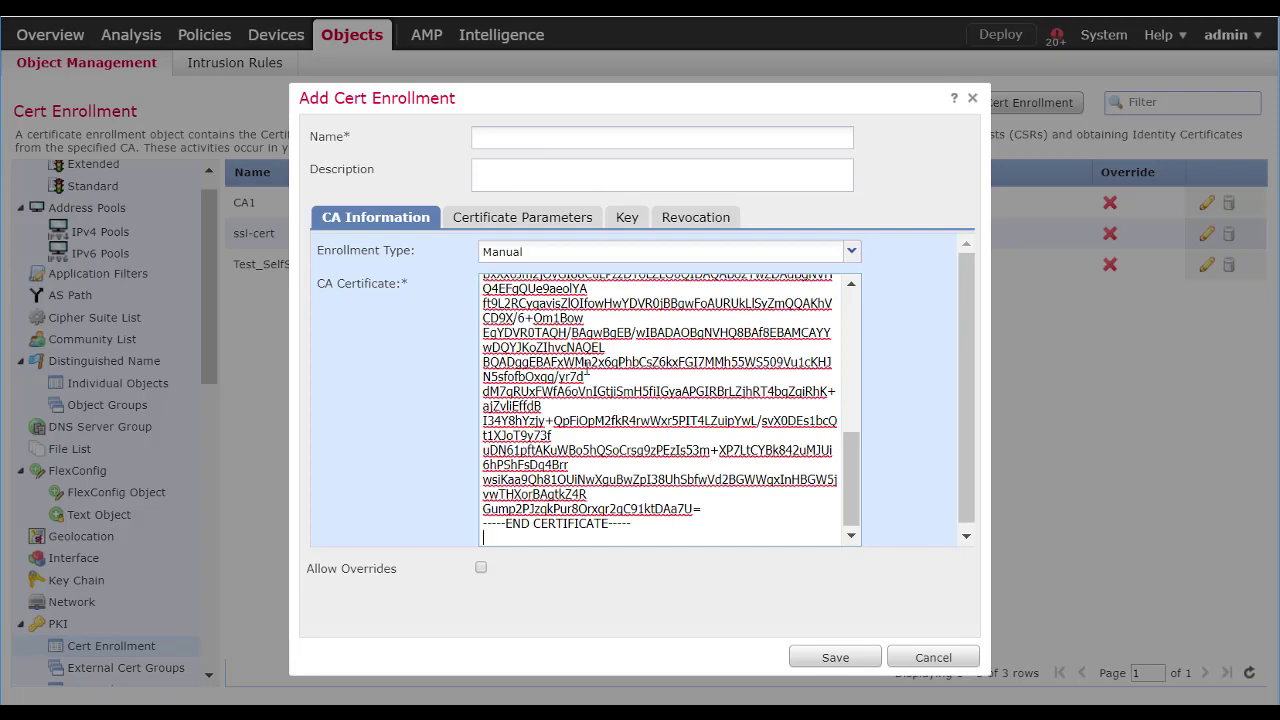
{"action": "key", "text": "BackSpace"}
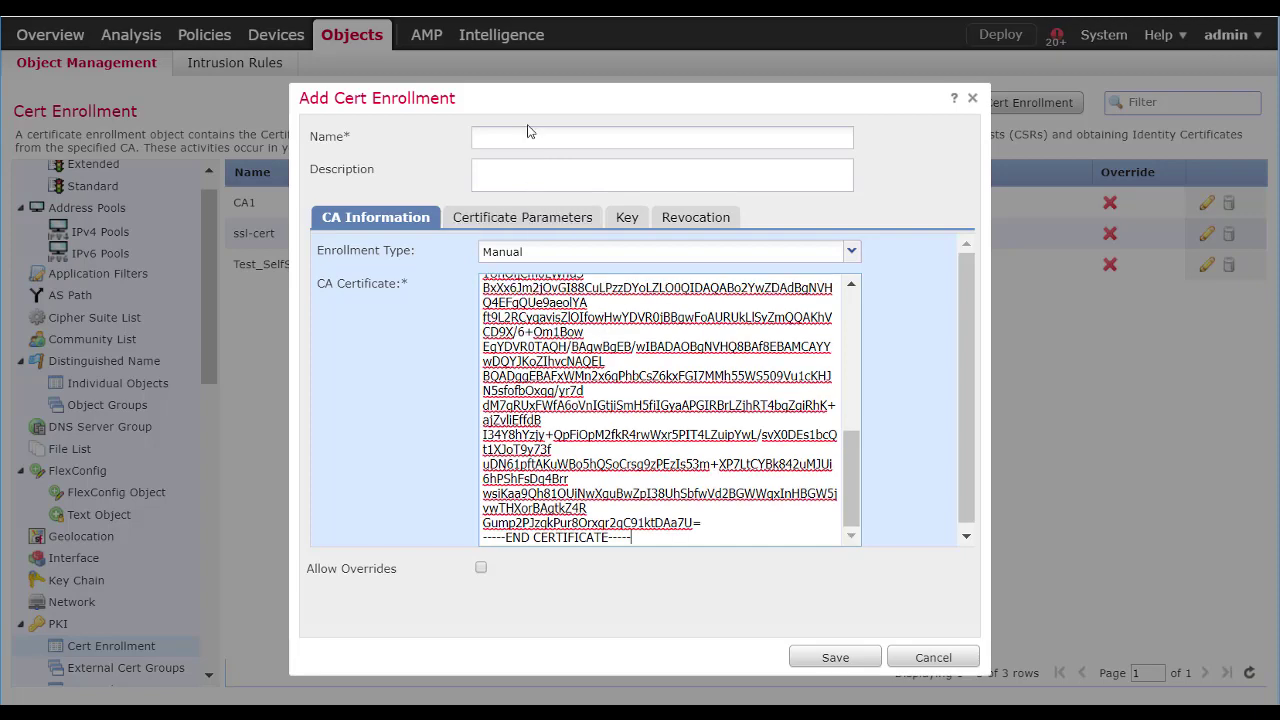
{"action": "left_click", "coordinate": [529, 143]}
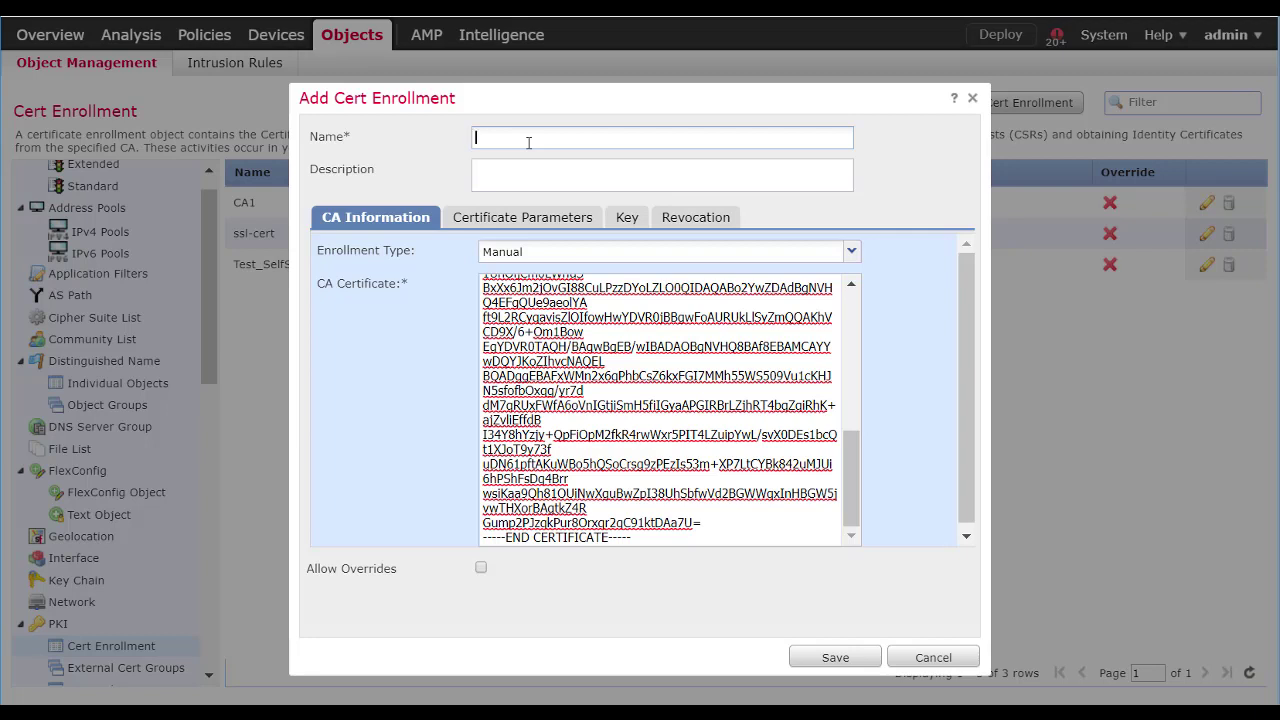
{"action": "type", "text": "Ca2"}
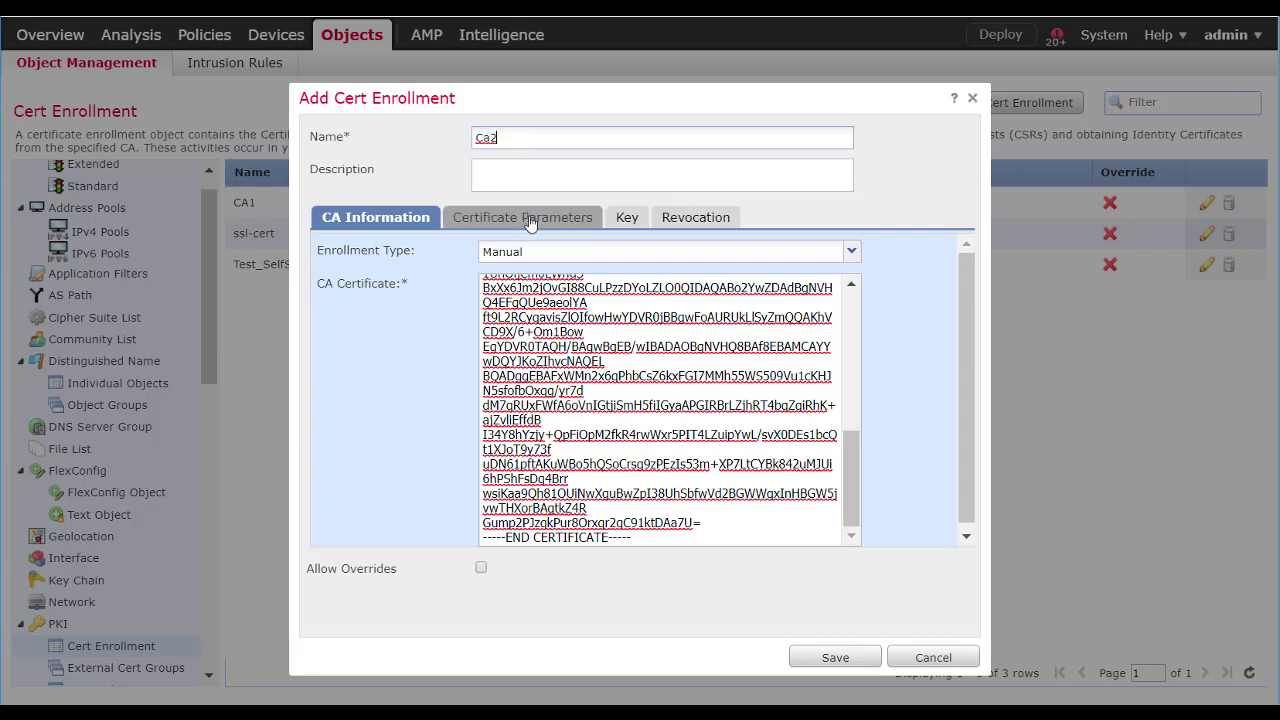
Set custom FQDN and CN ftd.cisco.training, OU cisco FTD, O Cisco FTD training.
{"action": "left_click", "coordinate": [524, 217]}
{"action": "left_click", "coordinate": [615, 252]}
{"action": "left_click", "coordinate": [587, 313]}
{"action": "left_click", "coordinate": [576, 279]}
{"action": "type", "text": "ftd.cisco.training"}
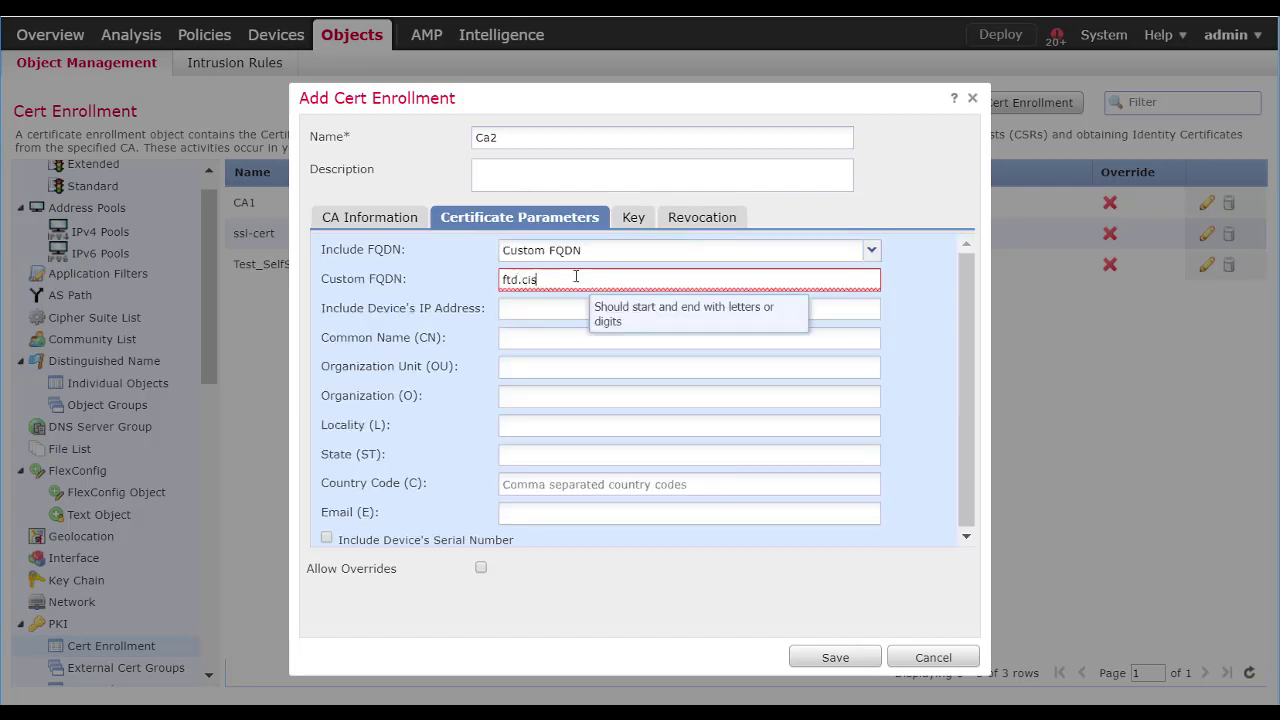
{"action": "key", "text": "Tab"}
{"action": "key", "text": "Tab"}
{"action": "type", "text": "ftd.cisco.training"}
{"action": "key", "text": "Tab"}
{"action": "type", "text": "cisco FTD"}
{"action": "key", "text": "Tab"}
{"action": "type", "text": "Cisco FTD training"}
Enter locality Raleigh, state NCUS and the contact e-mail, then save Ca2.
{"action": "key", "text": "Tab"}
{"action": "type", "text": "Raleigh"}
{"action": "key", "text": "Tab"}
{"action": "type", "text": "NC"}
{"action": "key", "text": "Tab"}
{"action": "type", "text": "US"}
{"action": "key", "text": "Tab"}
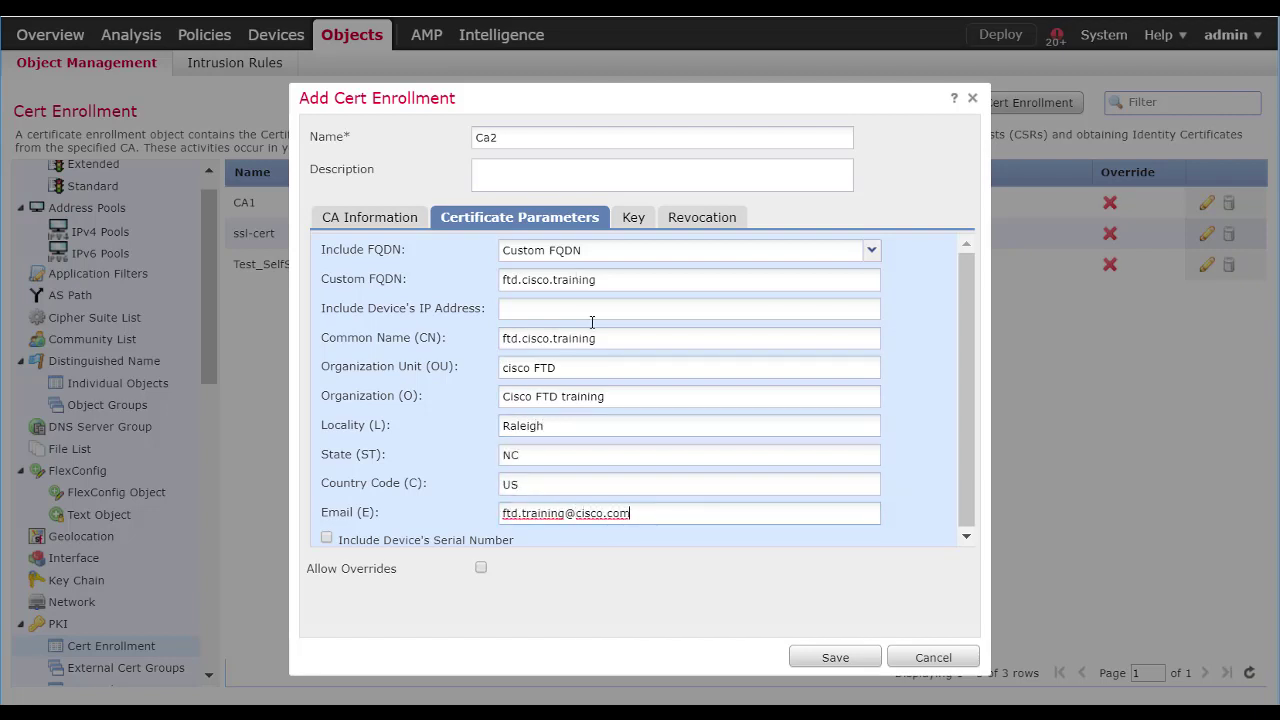
{"action": "left_click", "coordinate": [835, 659]}
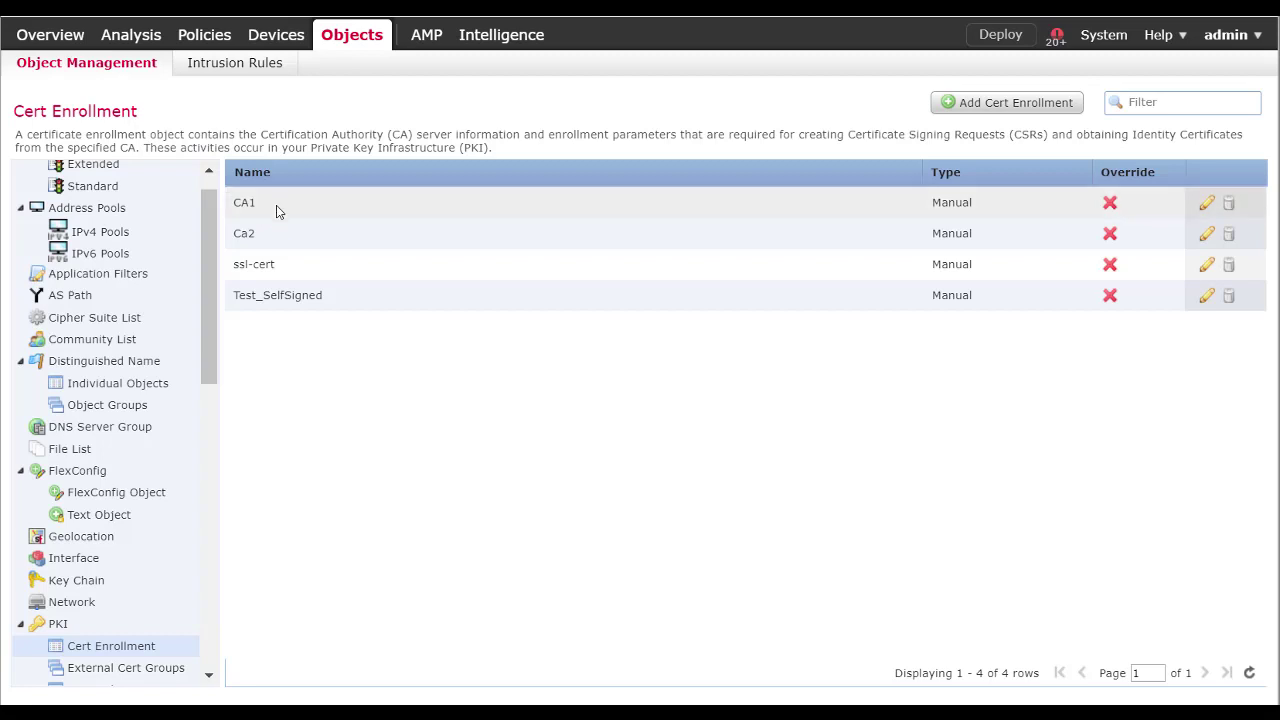
Wait for Ca2 to save and review the list: CA1, Ca2, ssl-cert, Test_SelfSigned.
{"action": "mouse_move", "coordinate": [268, 38]}
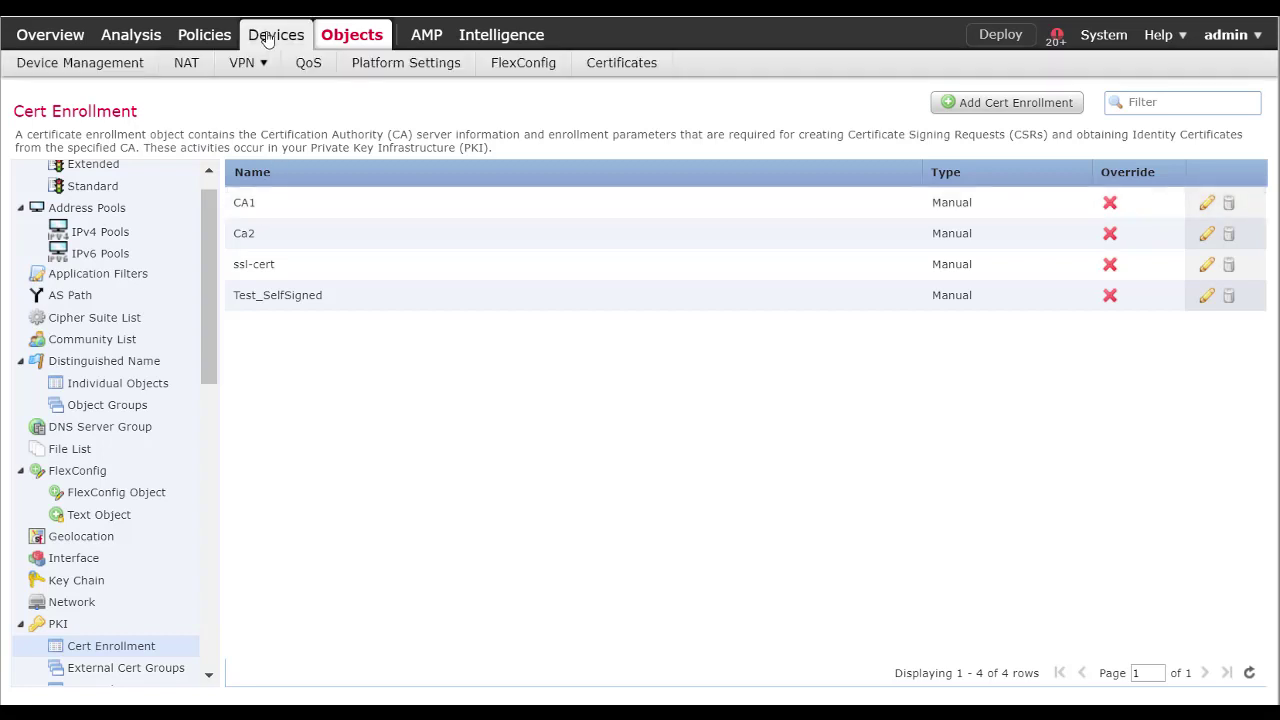
On the device certificates page, add the Ca2 enrollment to device rtpvpn-ftdfmc-ac.
{"action": "left_click", "coordinate": [592, 64]}
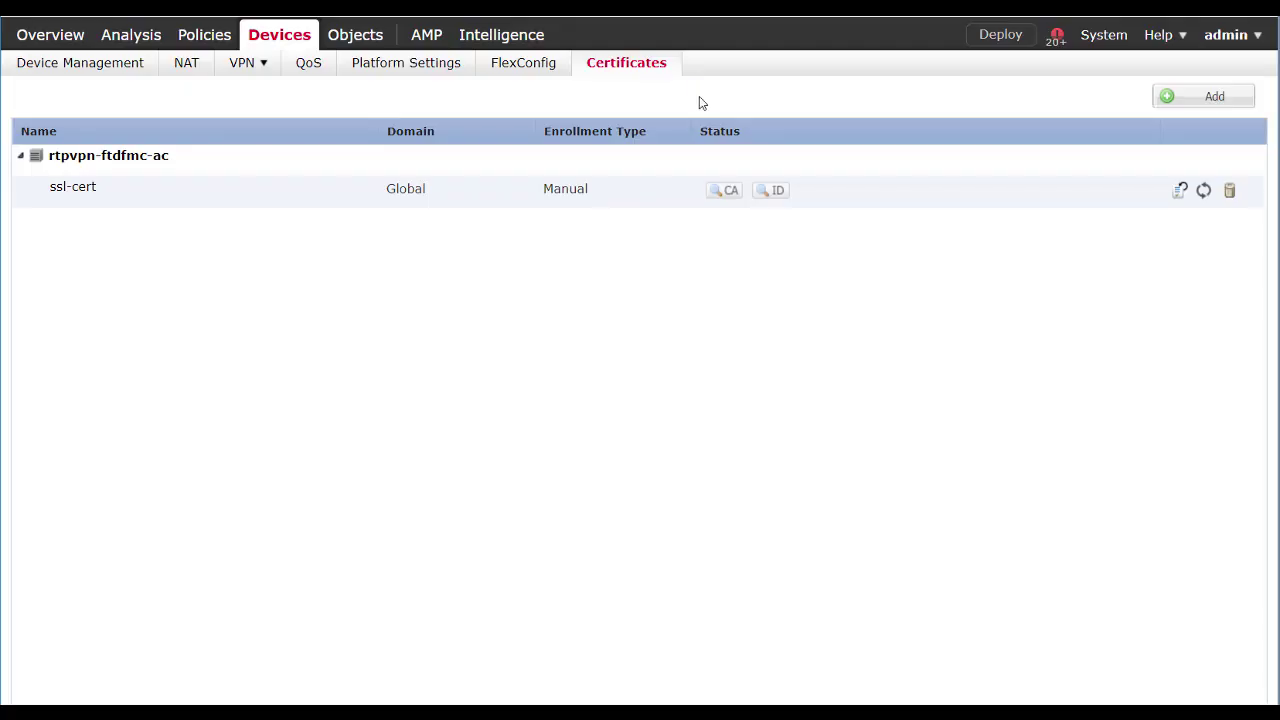
{"action": "mouse_move", "coordinate": [1172, 50]}
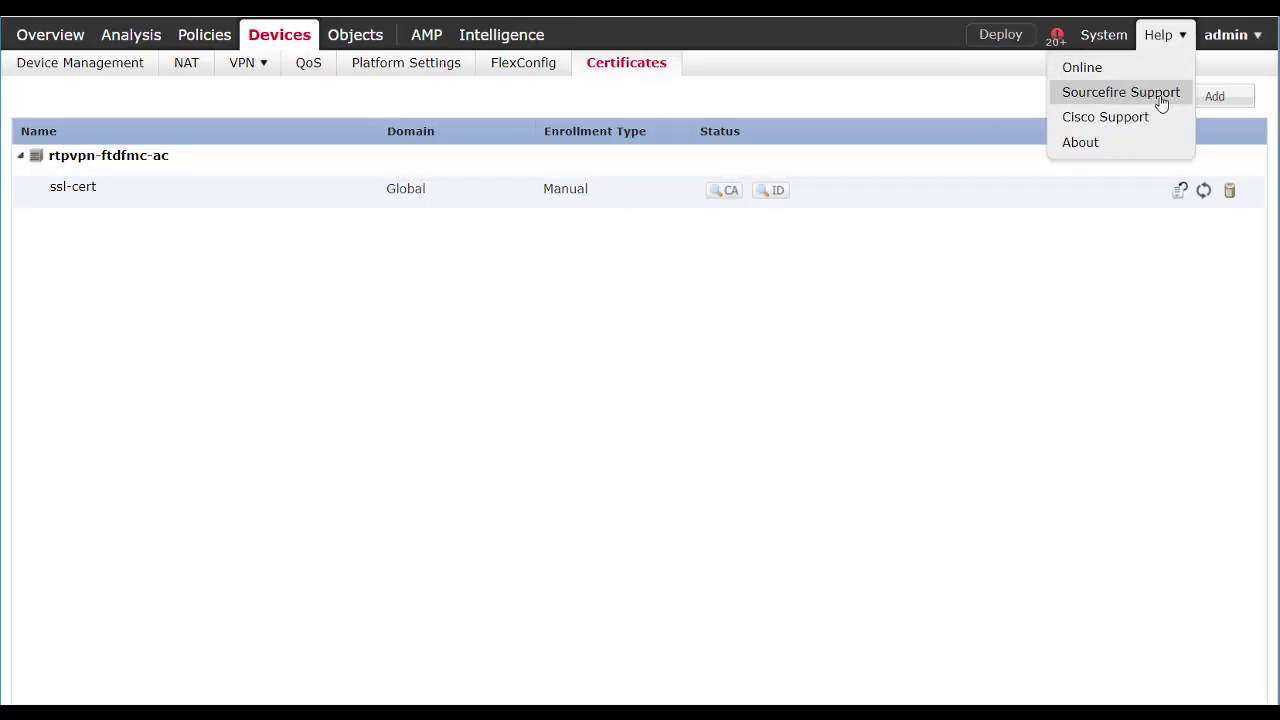
{"action": "left_click", "coordinate": [1216, 97]}
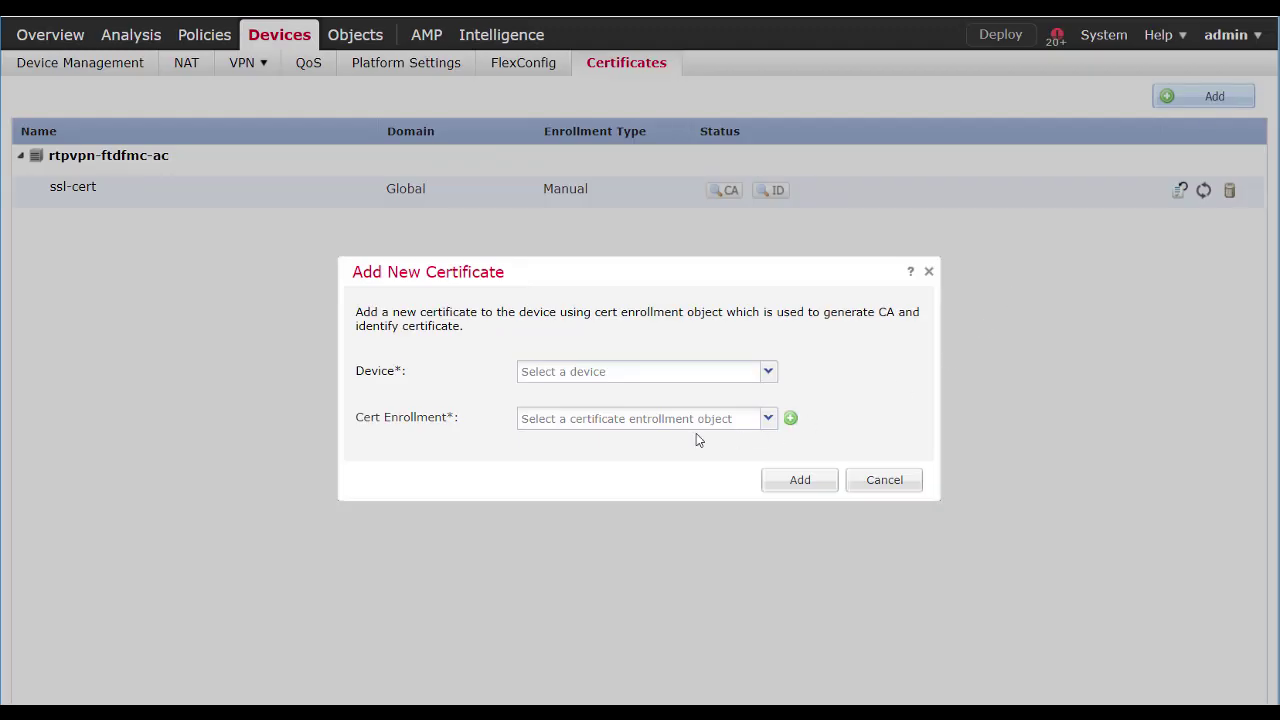
{"action": "left_click", "coordinate": [767, 371]}
{"action": "left_click", "coordinate": [678, 398]}
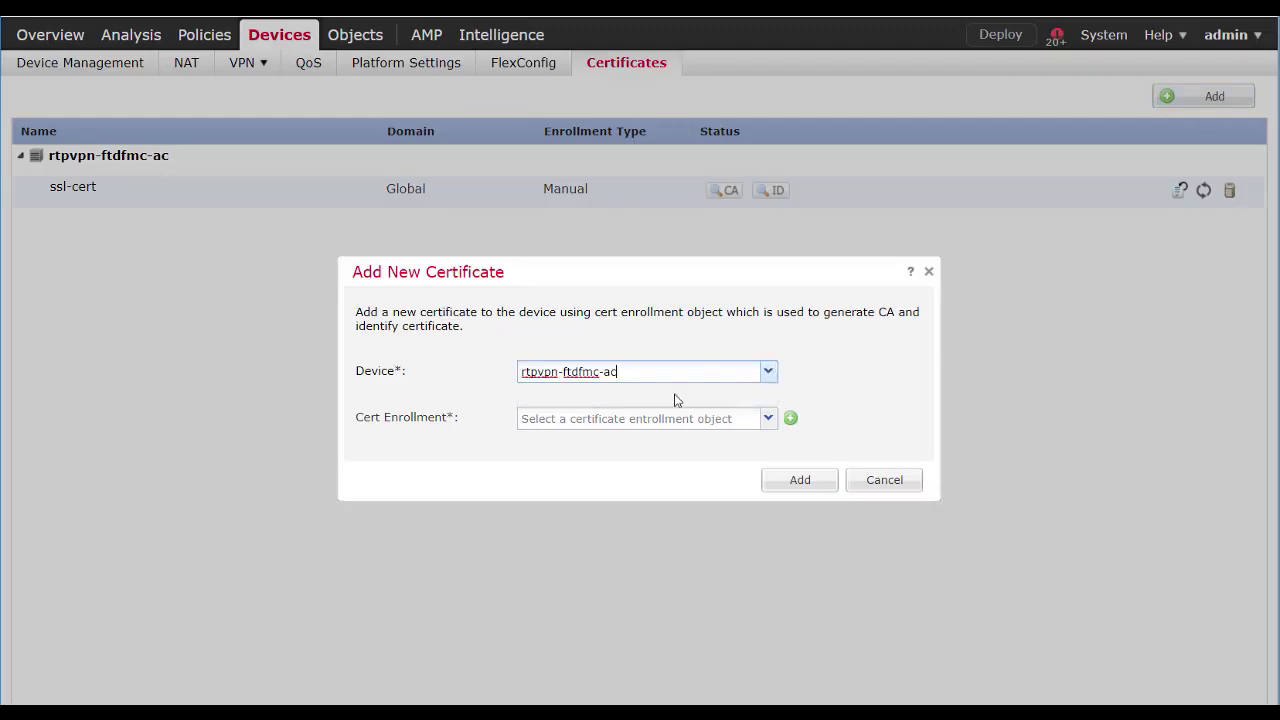
{"action": "left_click", "coordinate": [769, 418]}
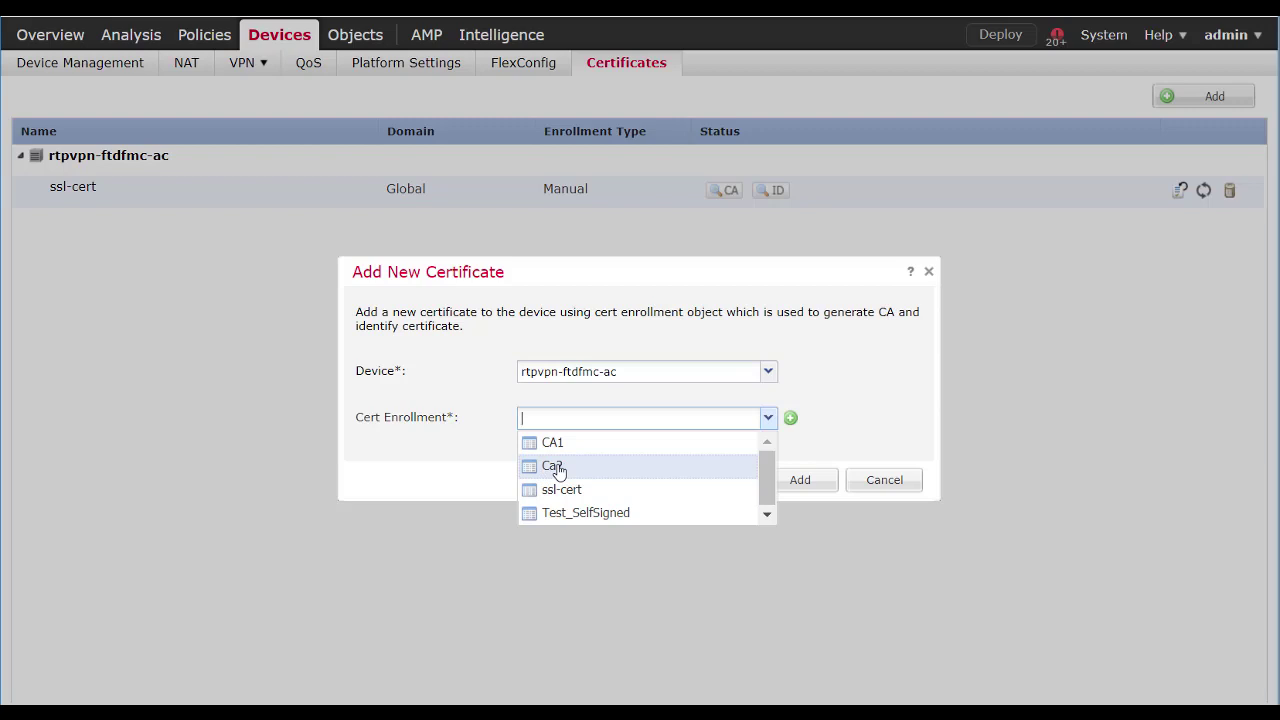
{"action": "left_click", "coordinate": [557, 470]}
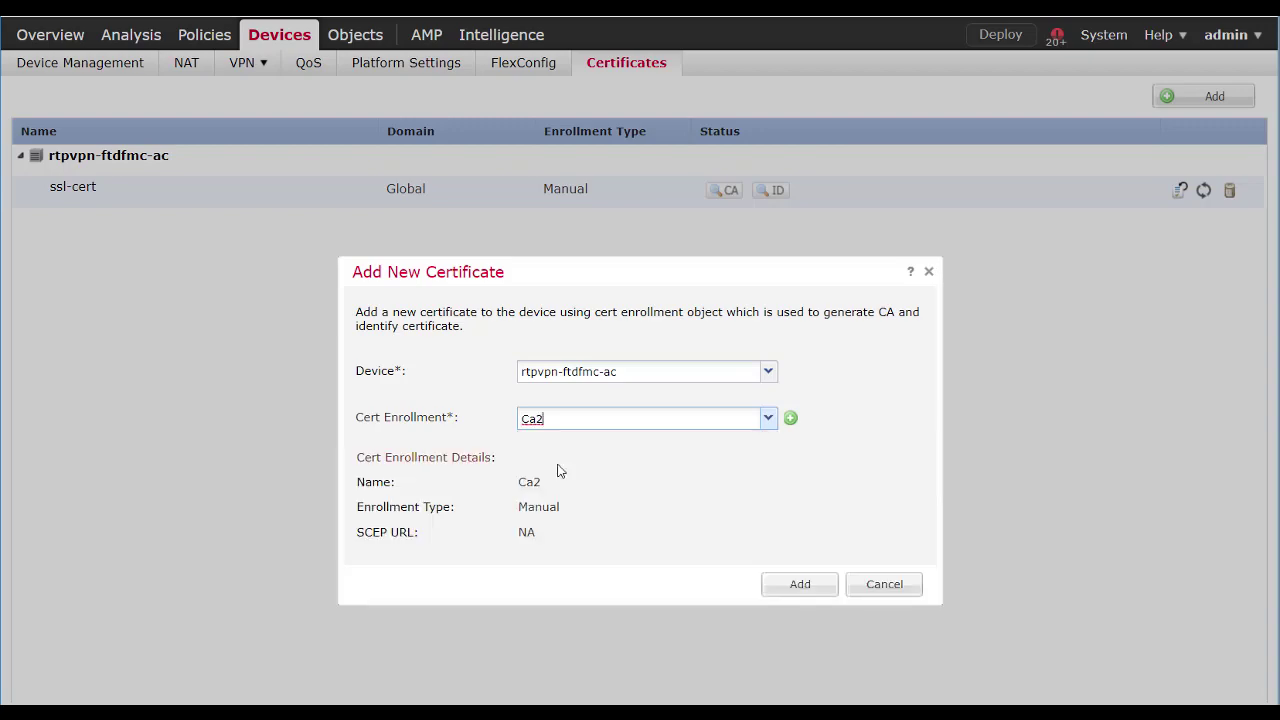
{"action": "left_click", "coordinate": [802, 586]}
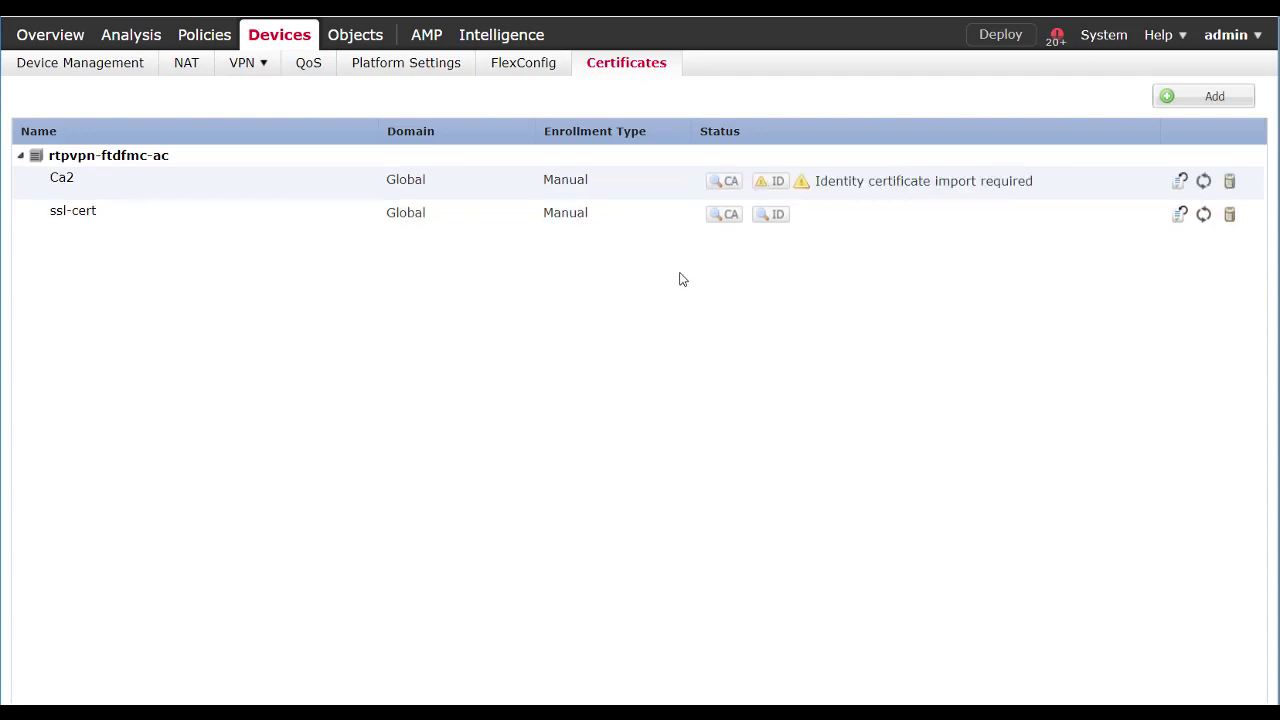
Generate Ca2's certificate signing request and move the CSR text into Notepad++.
{"action": "mouse_move", "coordinate": [775, 186]}
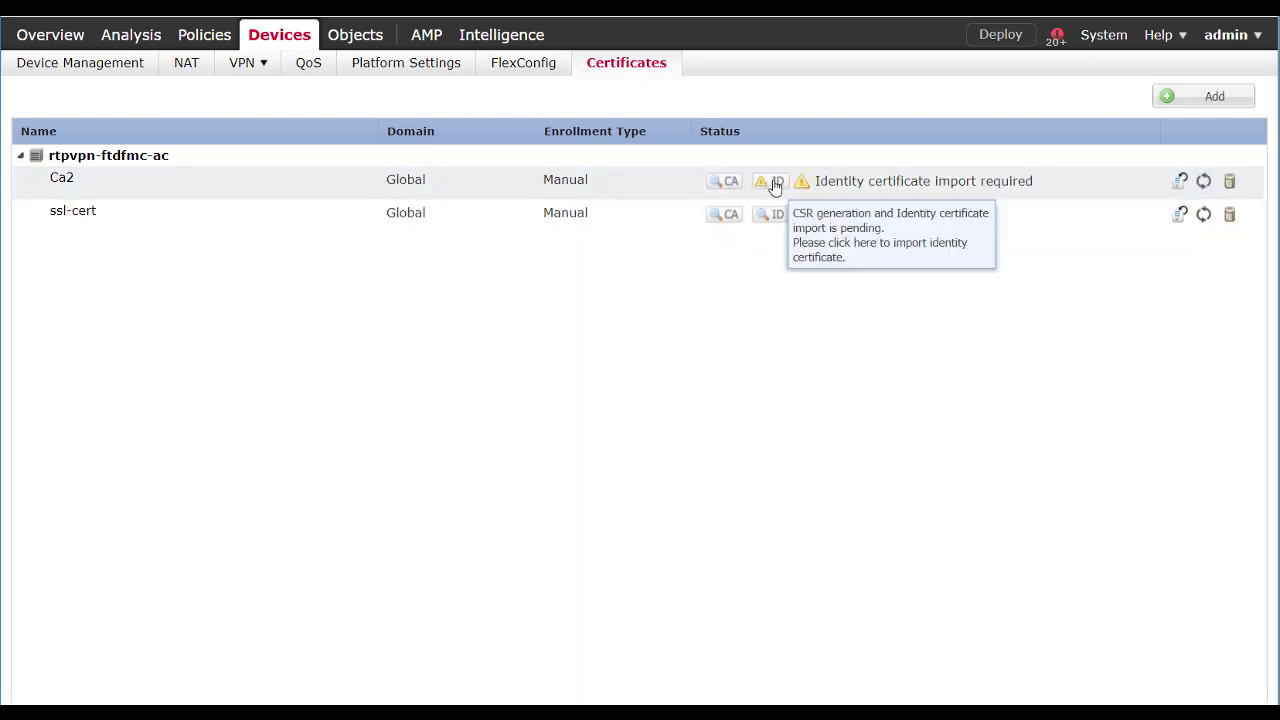
{"action": "left_click", "coordinate": [775, 186]}
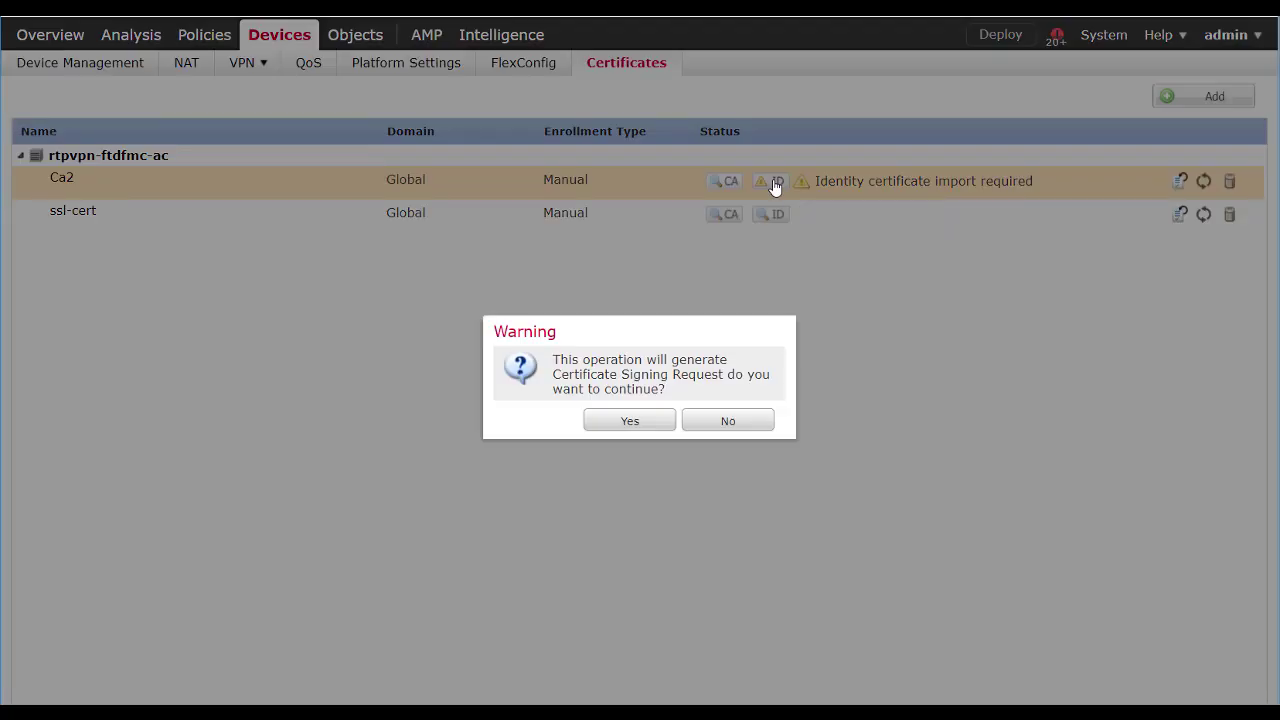
{"action": "left_click", "coordinate": [649, 419]}
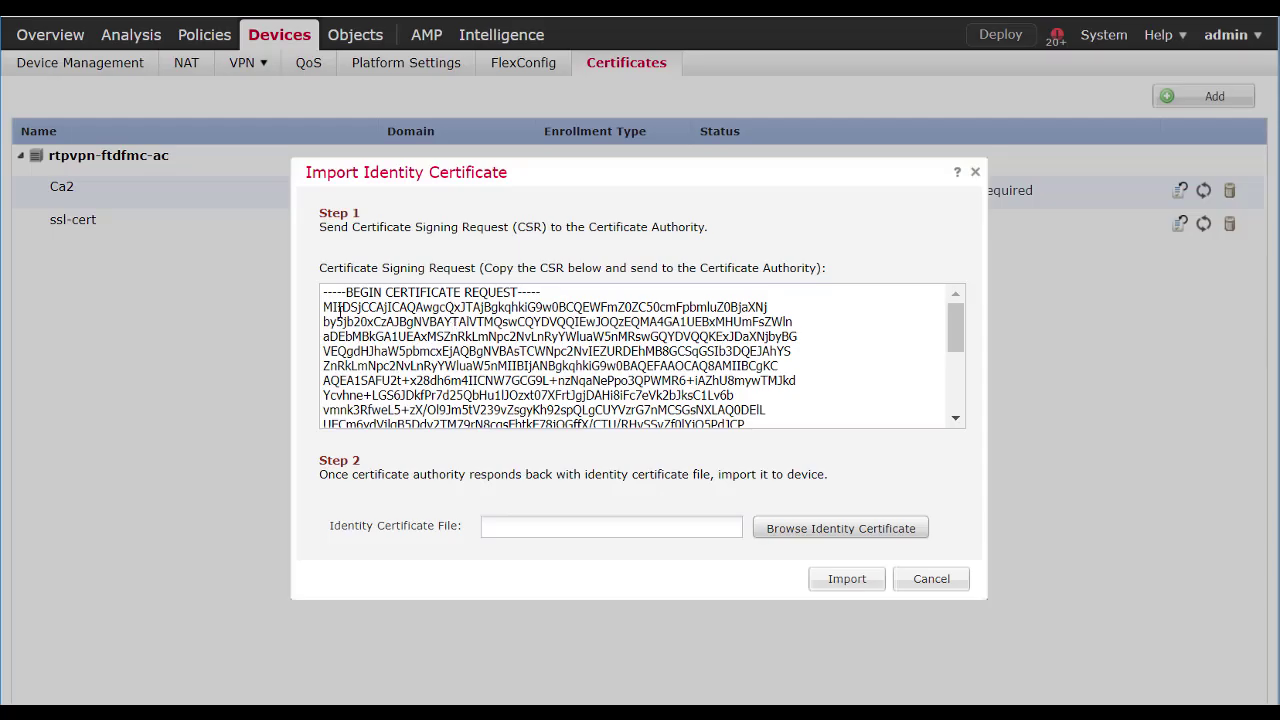
{"action": "left_click_drag", "start_coordinate": [320, 292], "coordinate": [698, 500]}
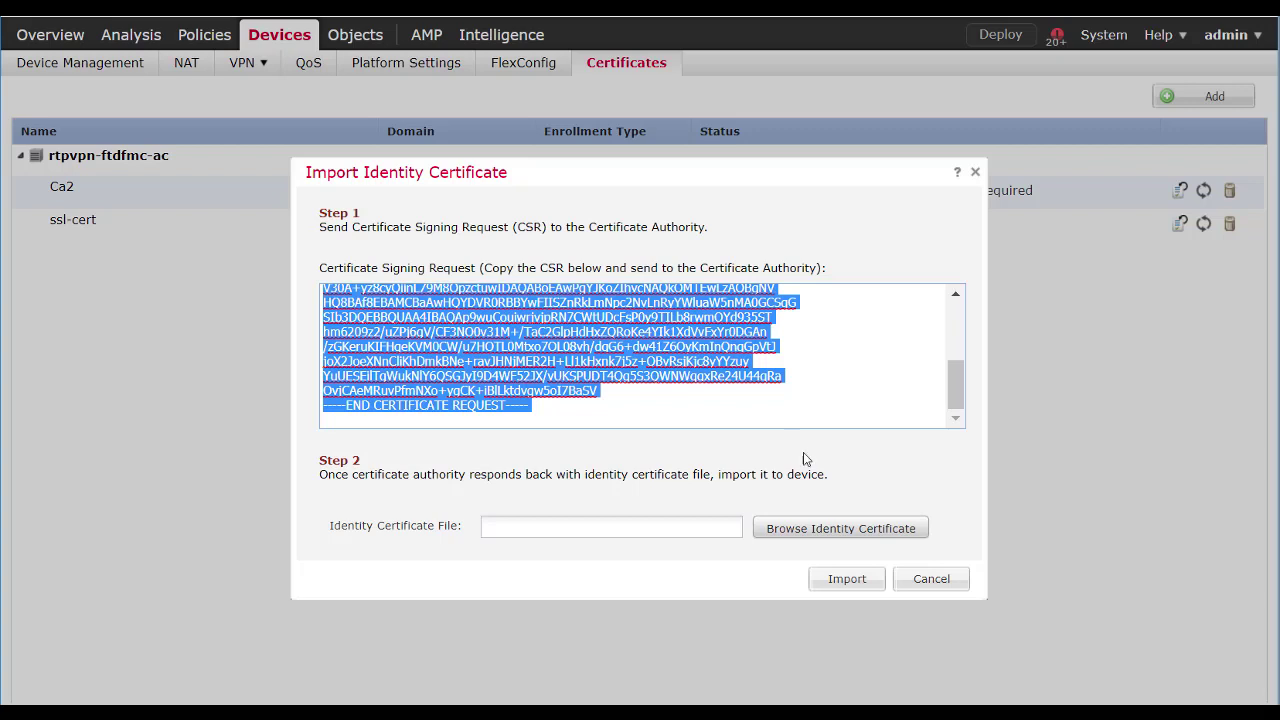
{"action": "key", "text": "Delete"}
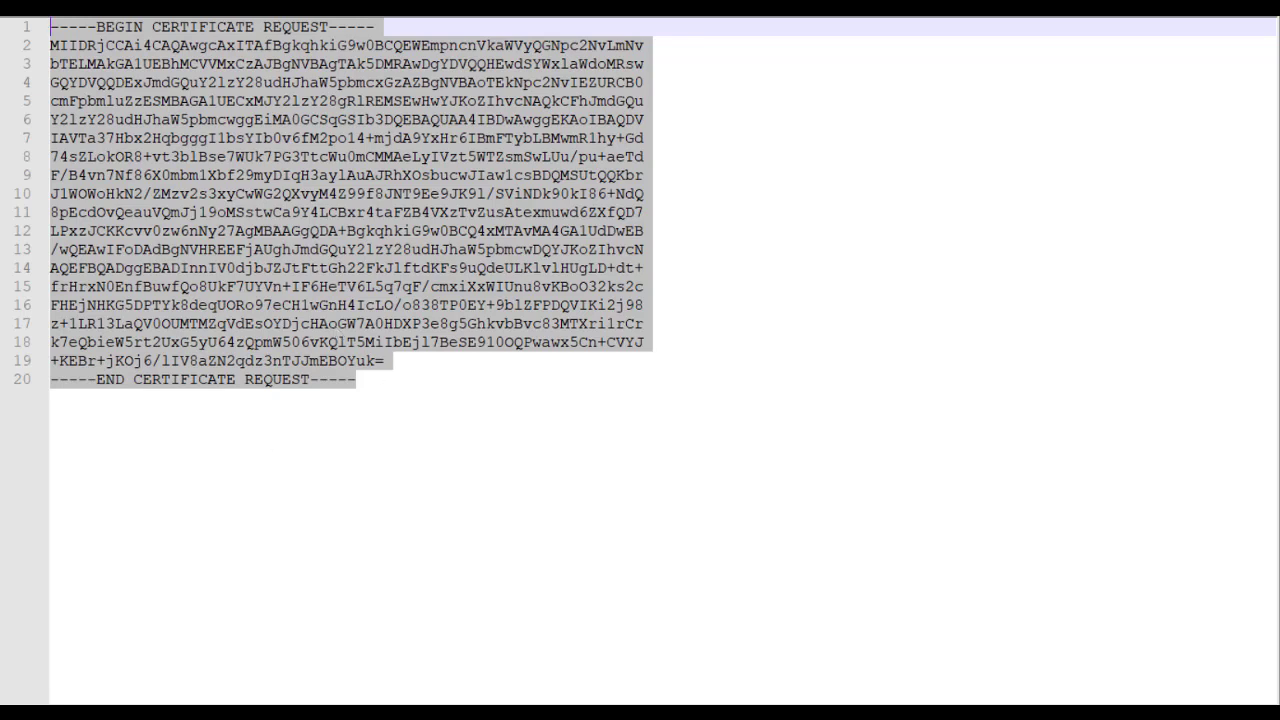
{"action": "key", "text": "alt+Tab"}
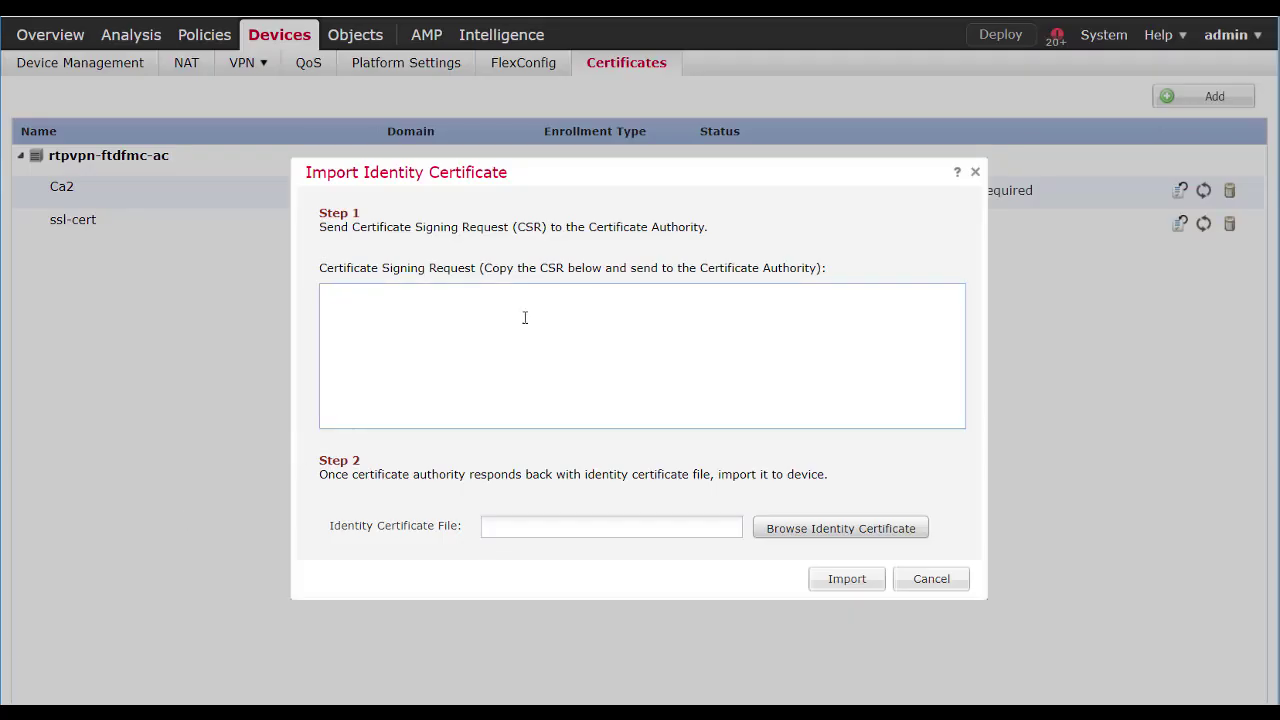
Paste the CSR back, then import ftd.cisco.pem as Ca2's identity certificate.
{"action": "key", "text": "ctrl+v"}
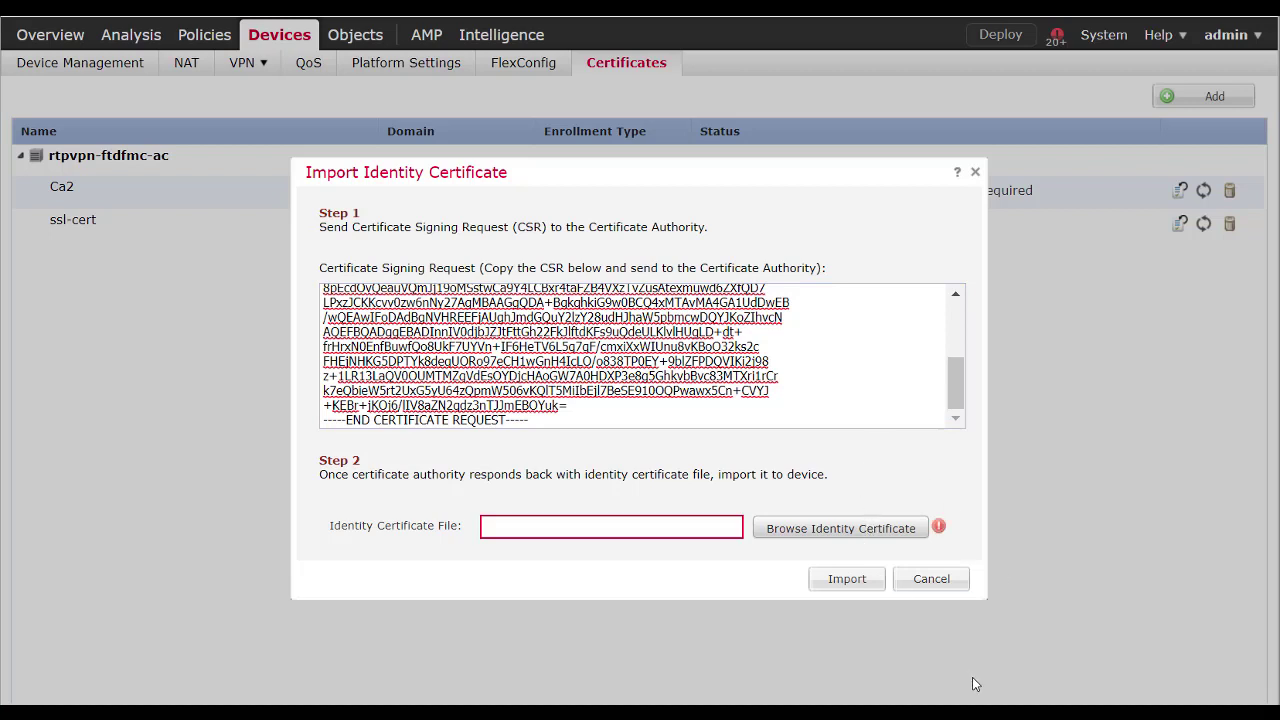
{"action": "left_click", "coordinate": [815, 532]}
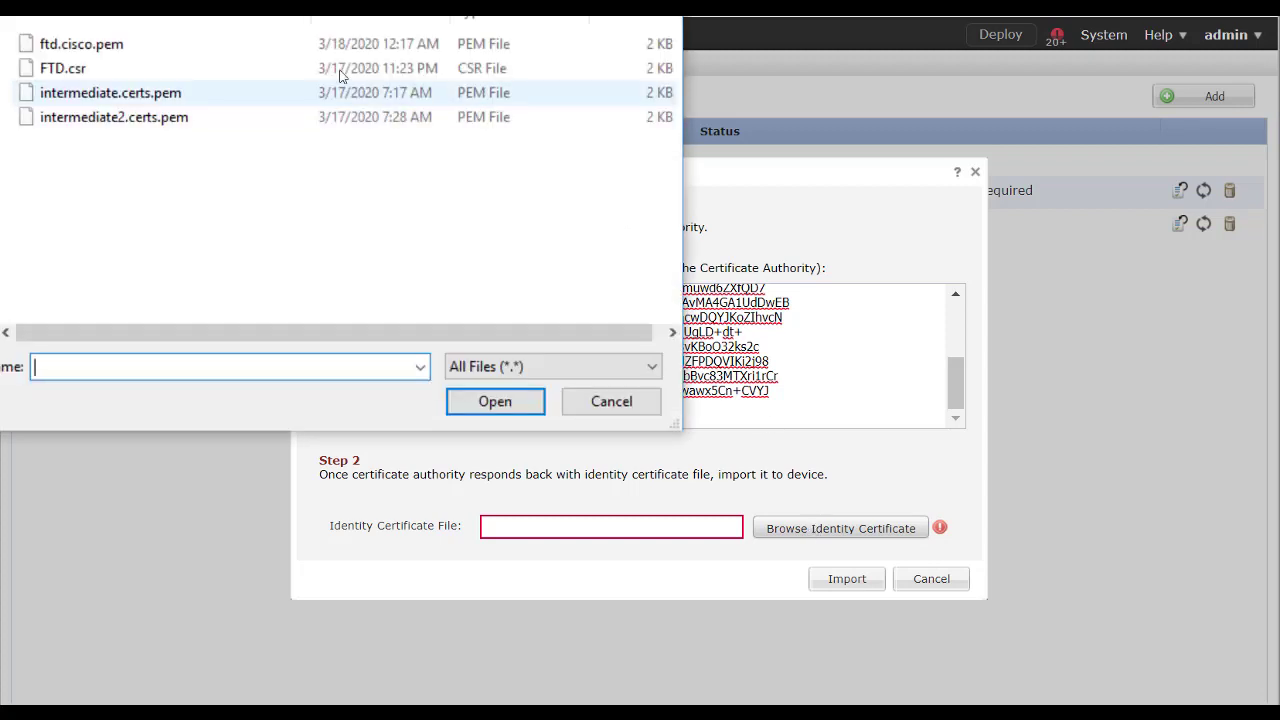
{"action": "left_click", "coordinate": [62, 46]}
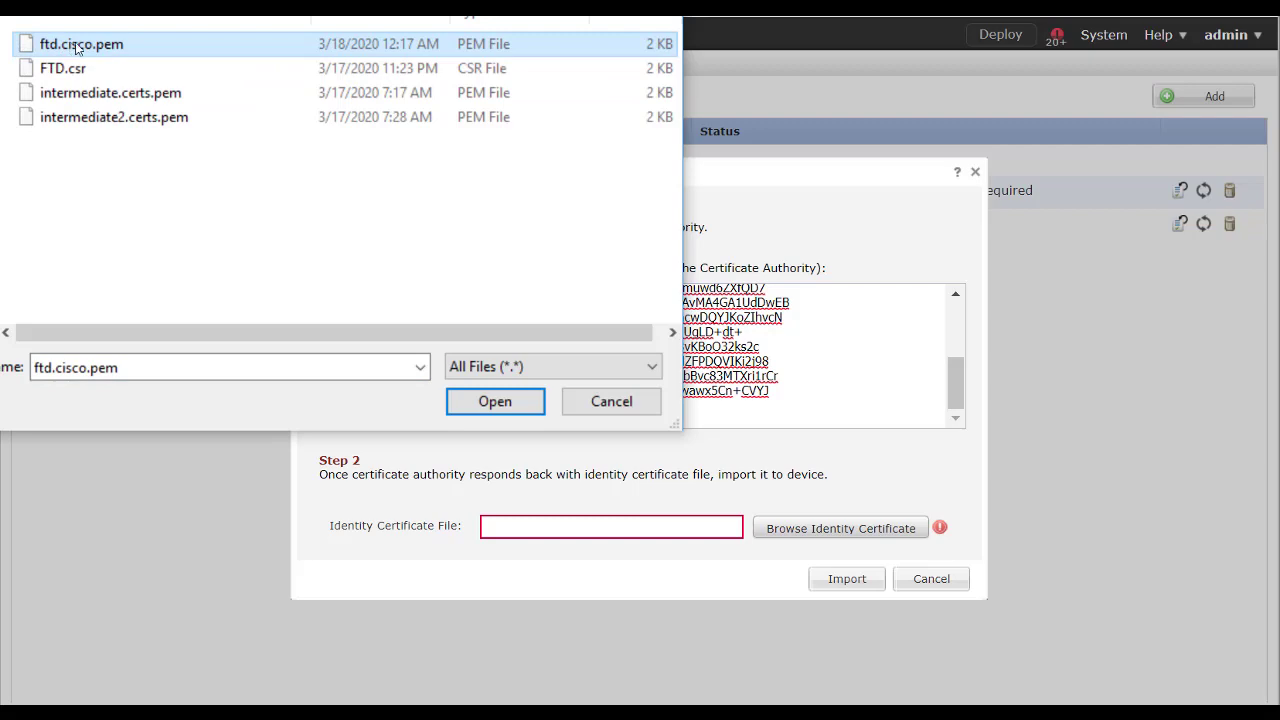
{"action": "left_click", "coordinate": [494, 402]}
{"action": "left_click", "coordinate": [837, 585]}
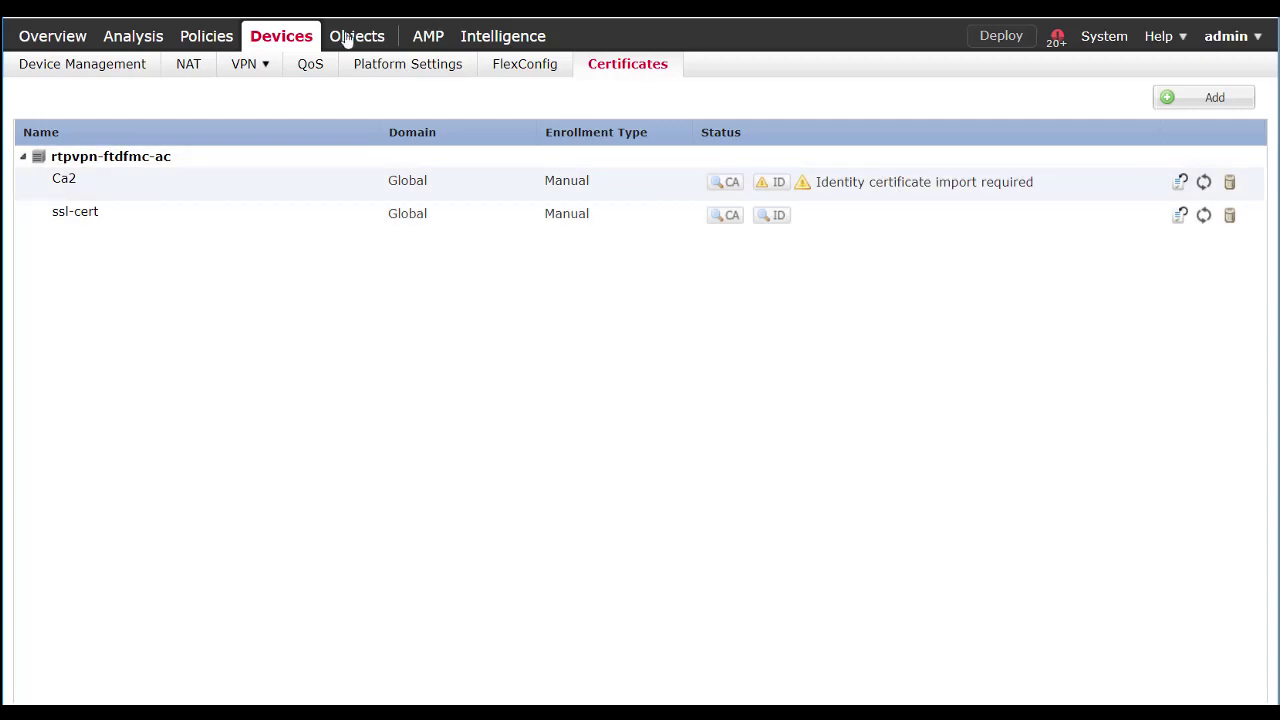
Open the Add New Certificate dialog from the Devices > Certificates page.
{"action": "mouse_move", "coordinate": [367, 38]}
{"action": "left_click", "coordinate": [1215, 99]}
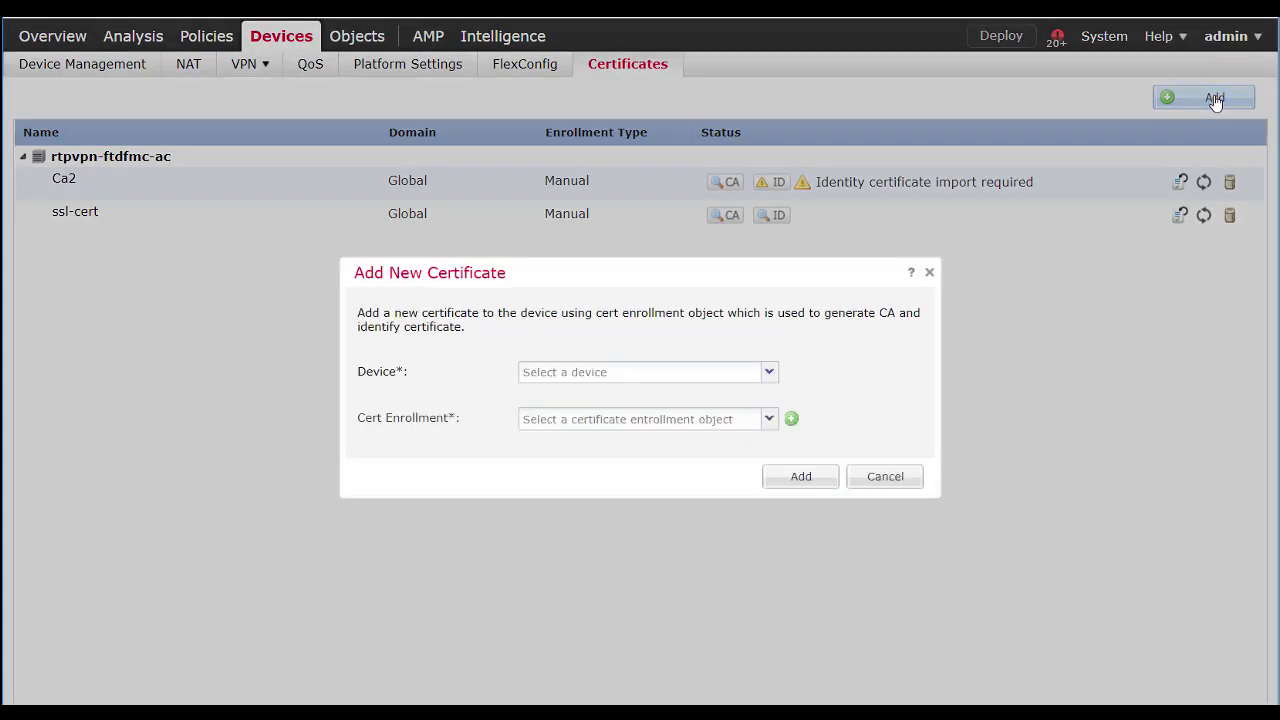
Add the CA1 certificate enrollment to device rtpvpn-ftdfmc-ac.
{"action": "left_click", "coordinate": [769, 374]}
{"action": "left_click", "coordinate": [688, 396]}
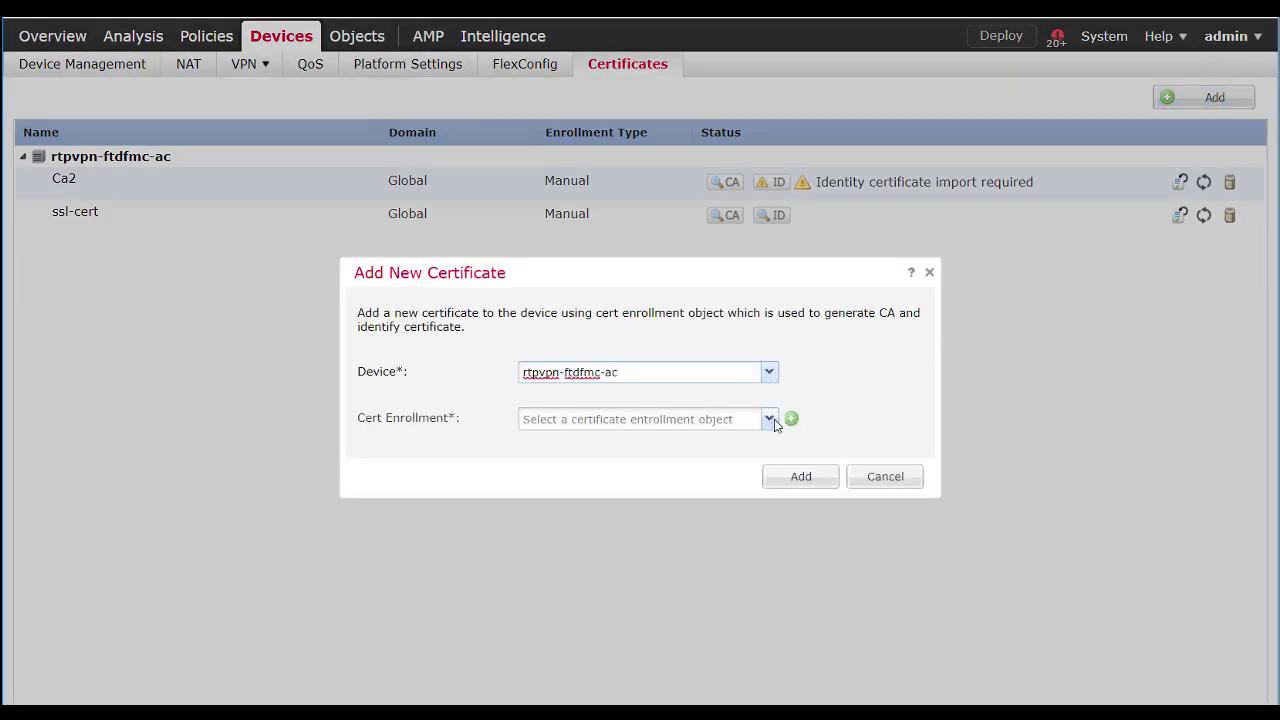
{"action": "left_click", "coordinate": [769, 419]}
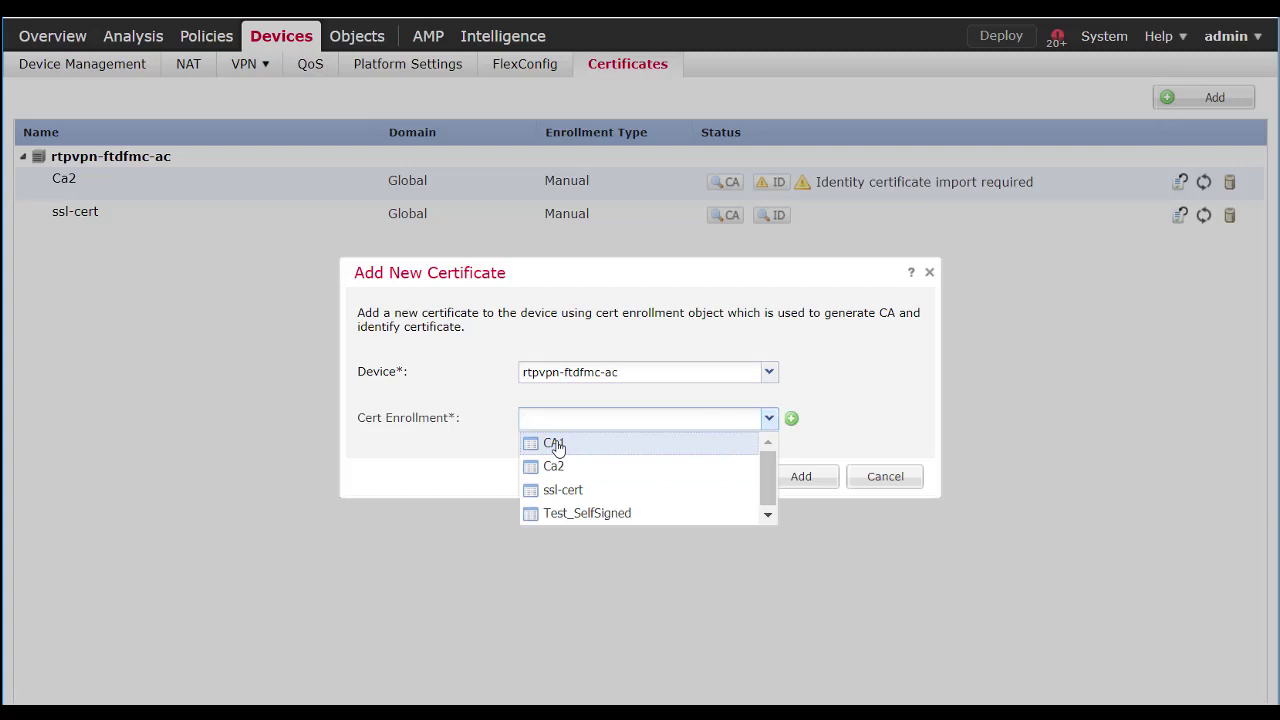
{"action": "left_click", "coordinate": [556, 444]}
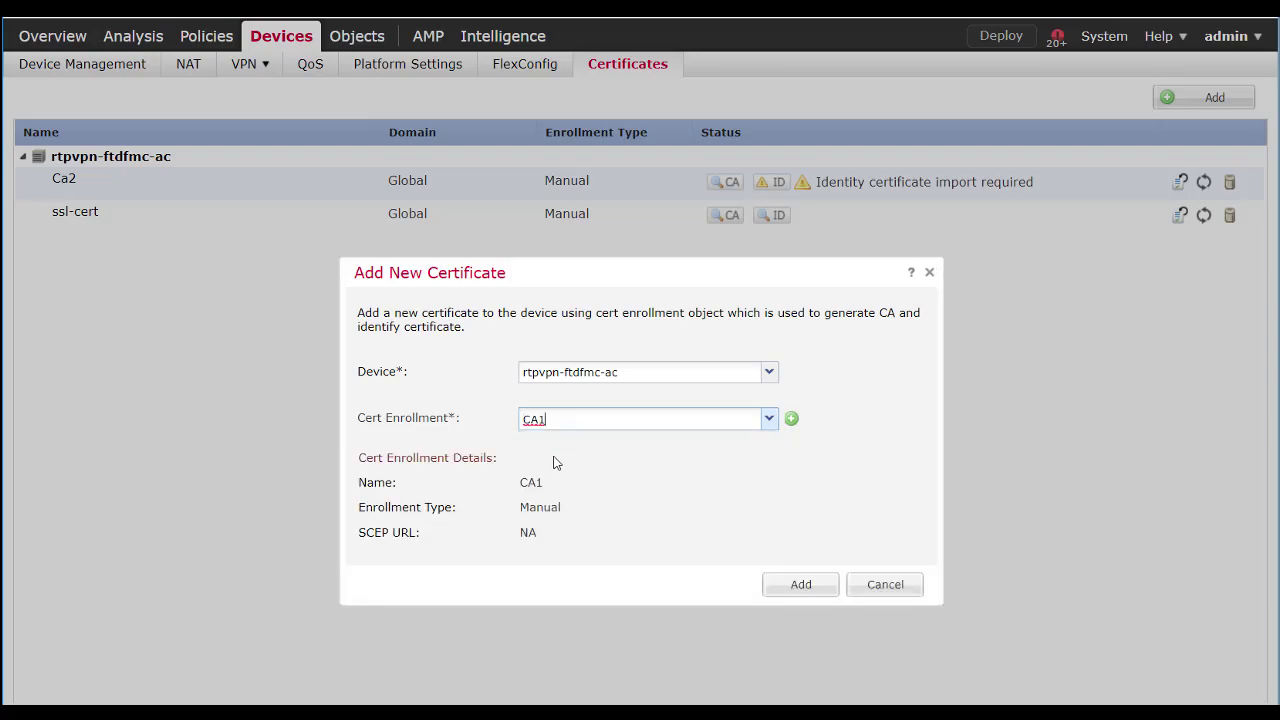
{"action": "left_click", "coordinate": [797, 585]}
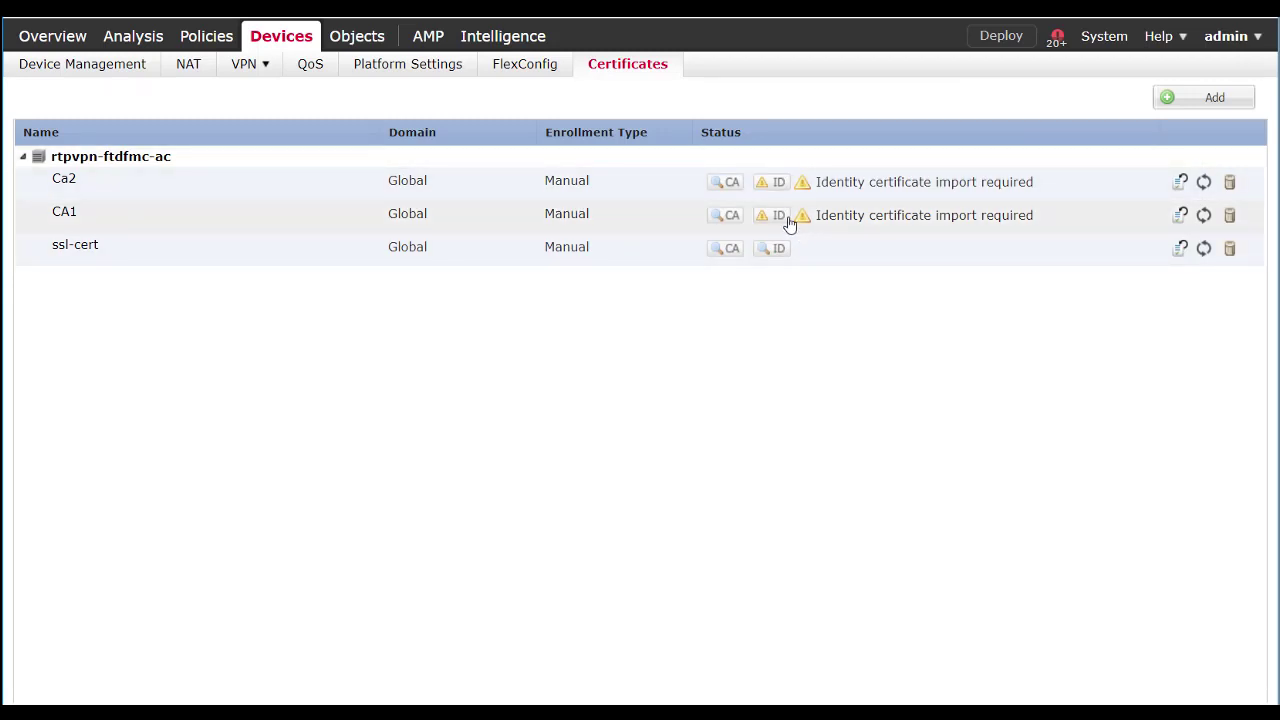
Generate CA1's certificate signing request and cut and repaste the CSR text.
{"action": "left_click", "coordinate": [779, 222]}
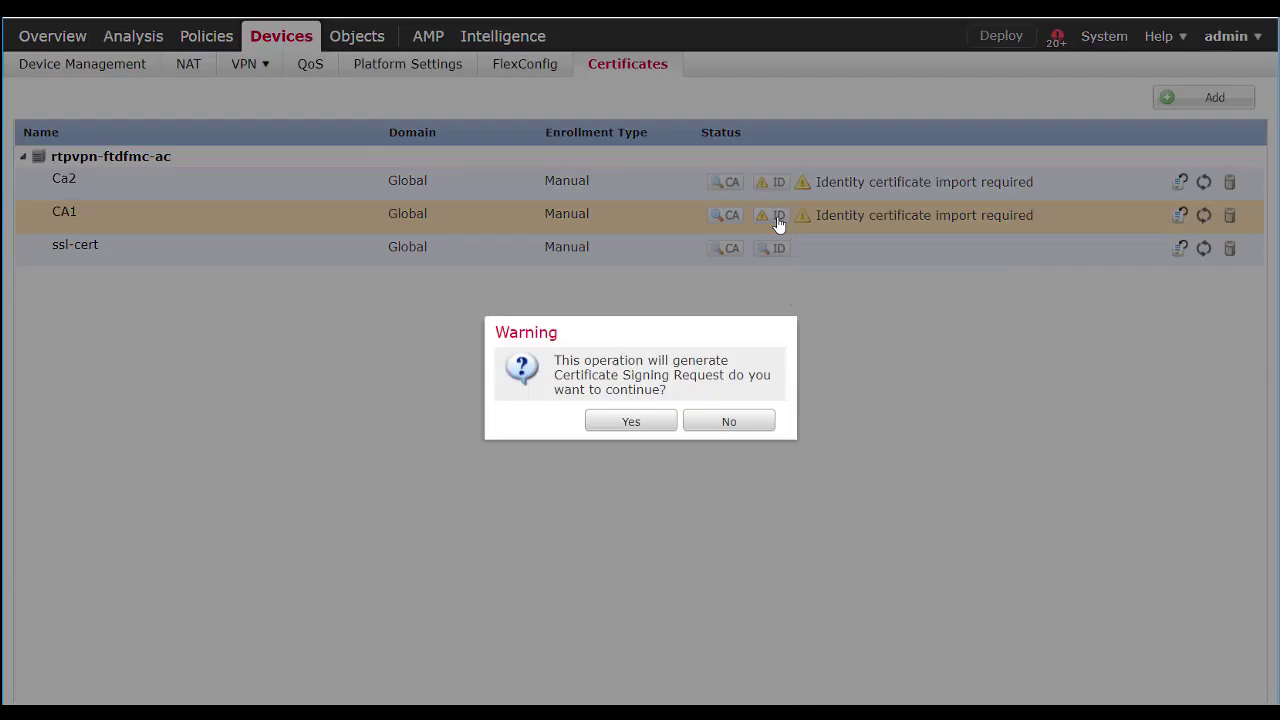
{"action": "left_click", "coordinate": [631, 422]}
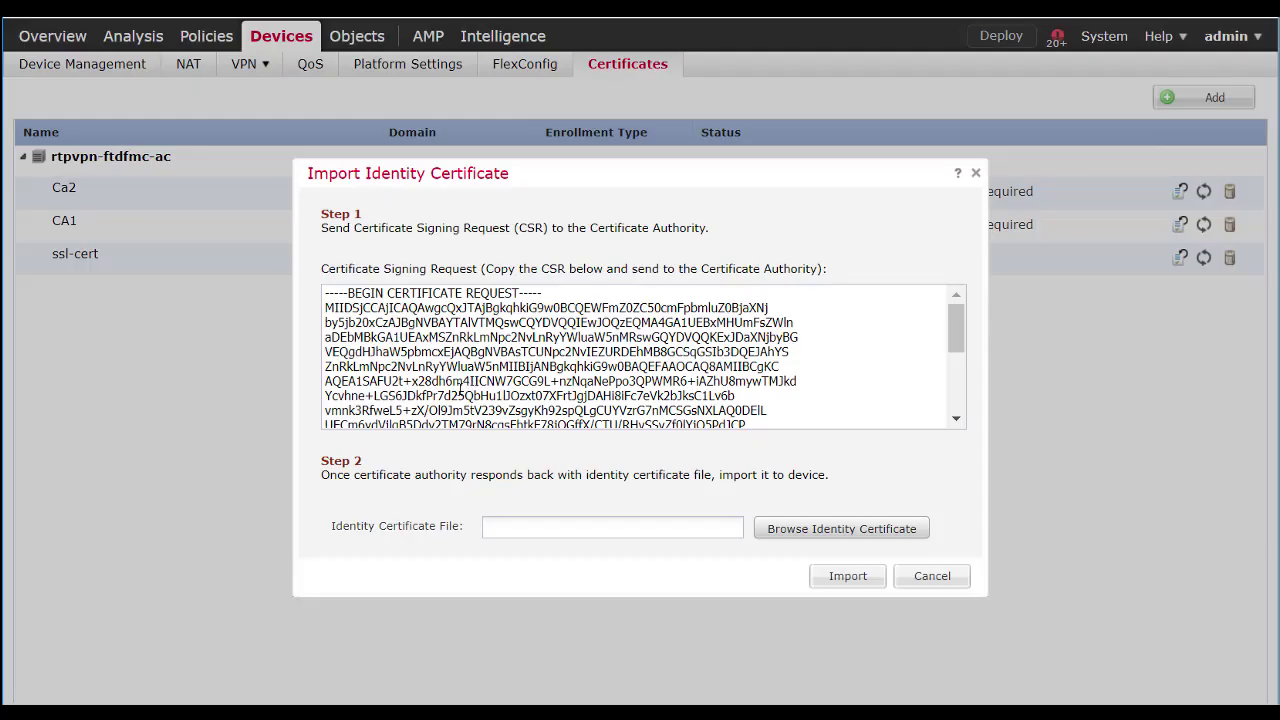
{"action": "key", "text": "ctrl+a"}
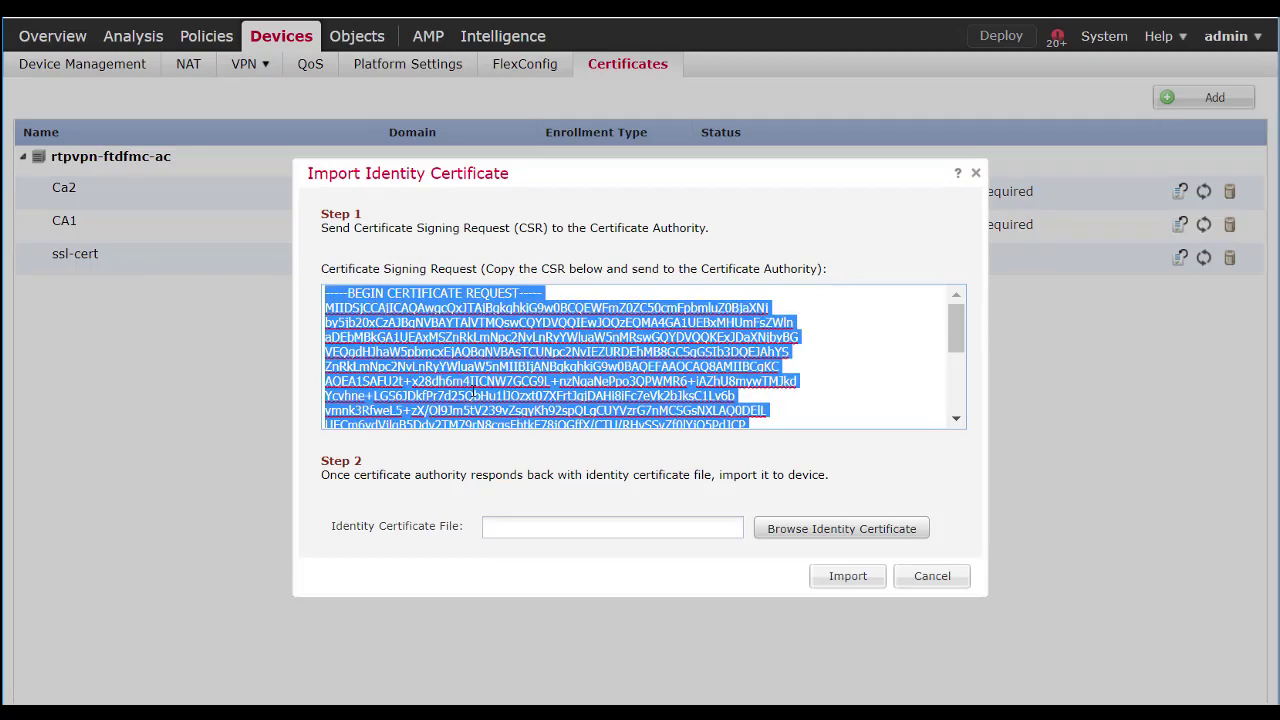
{"action": "key", "text": "ctrl+x"}
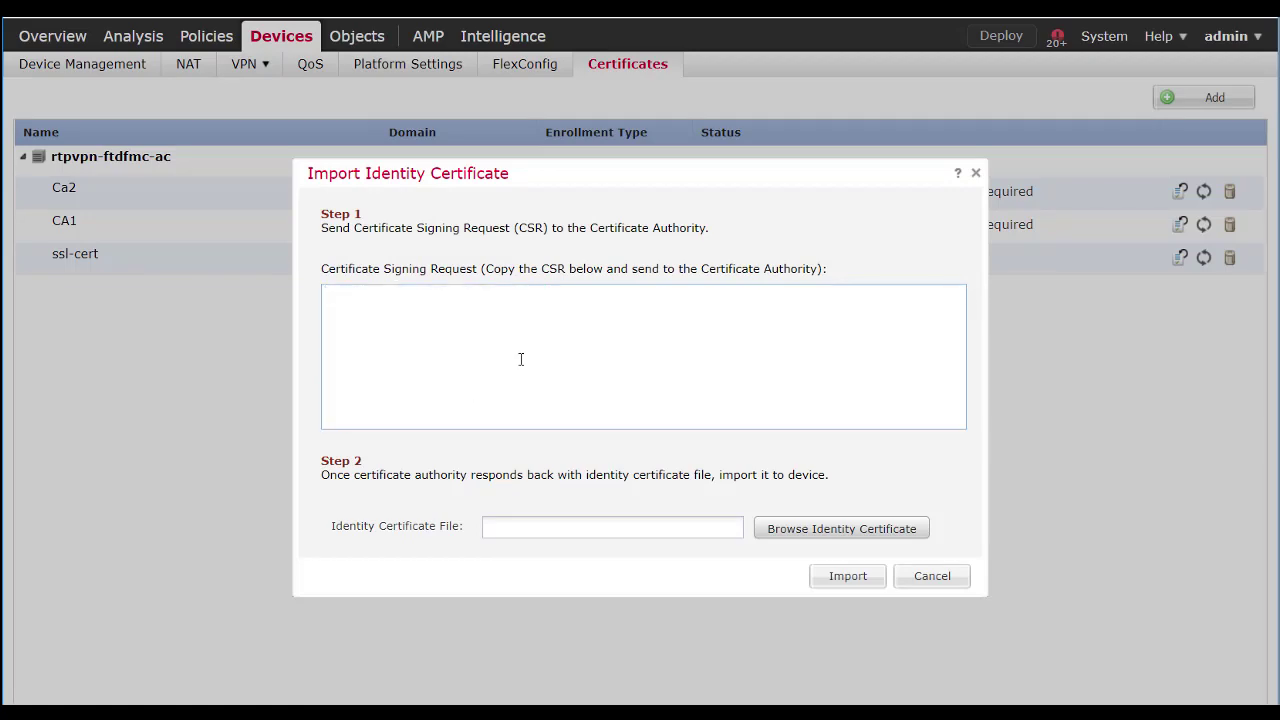
{"action": "key", "text": "ctrl+v"}
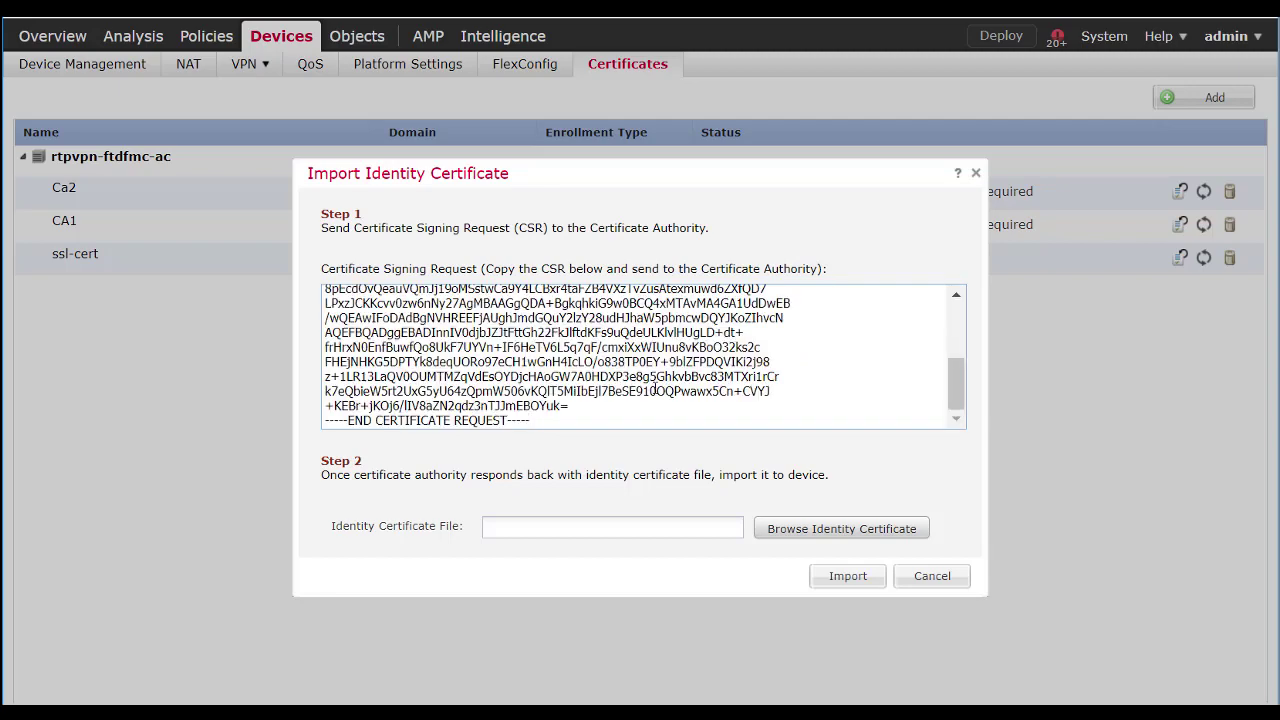
Import ftd.cisco.pem as CA1's identity certificate.
{"action": "left_click", "coordinate": [835, 532]}
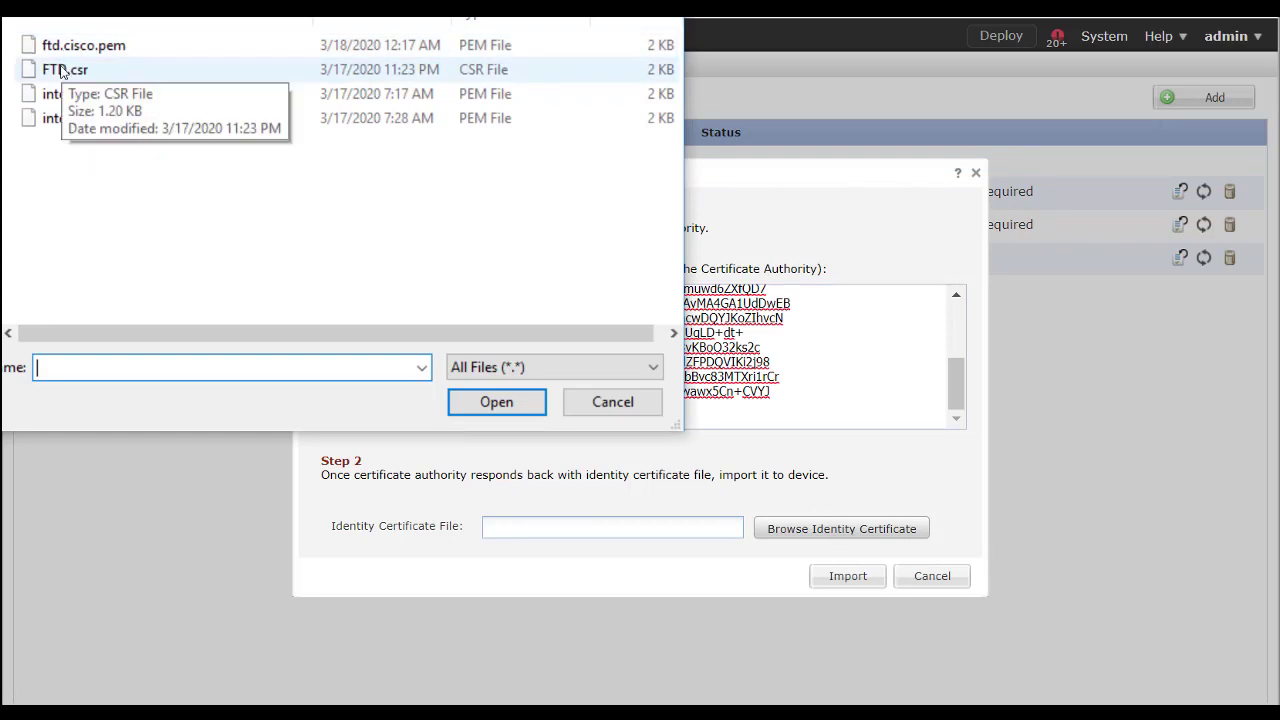
{"action": "left_click", "coordinate": [73, 50]}
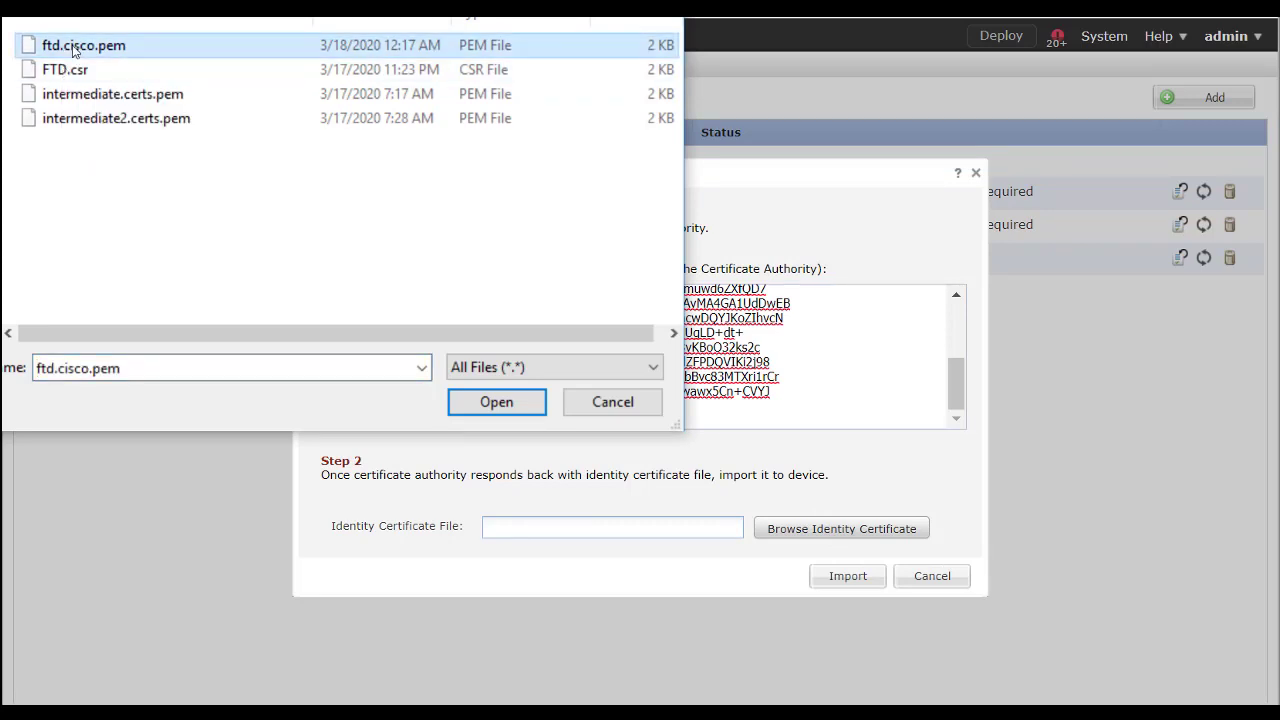
{"action": "left_click", "coordinate": [503, 410]}
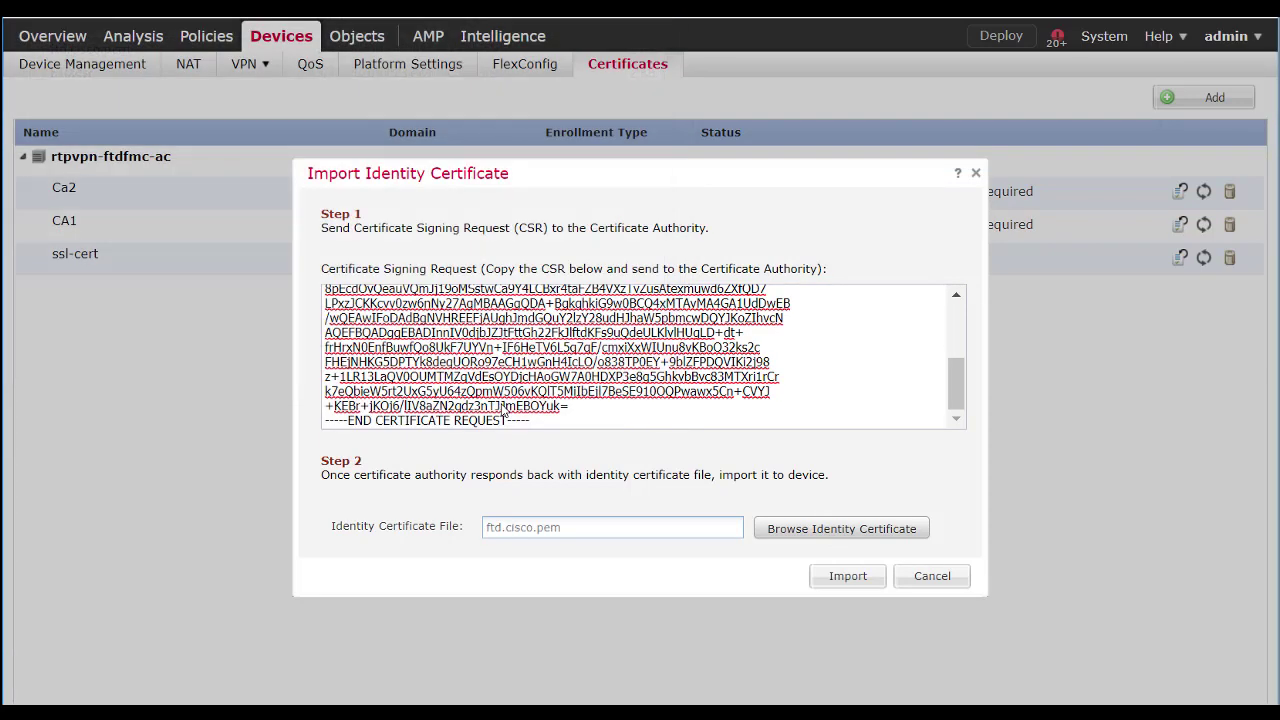
{"action": "left_click", "coordinate": [849, 579]}
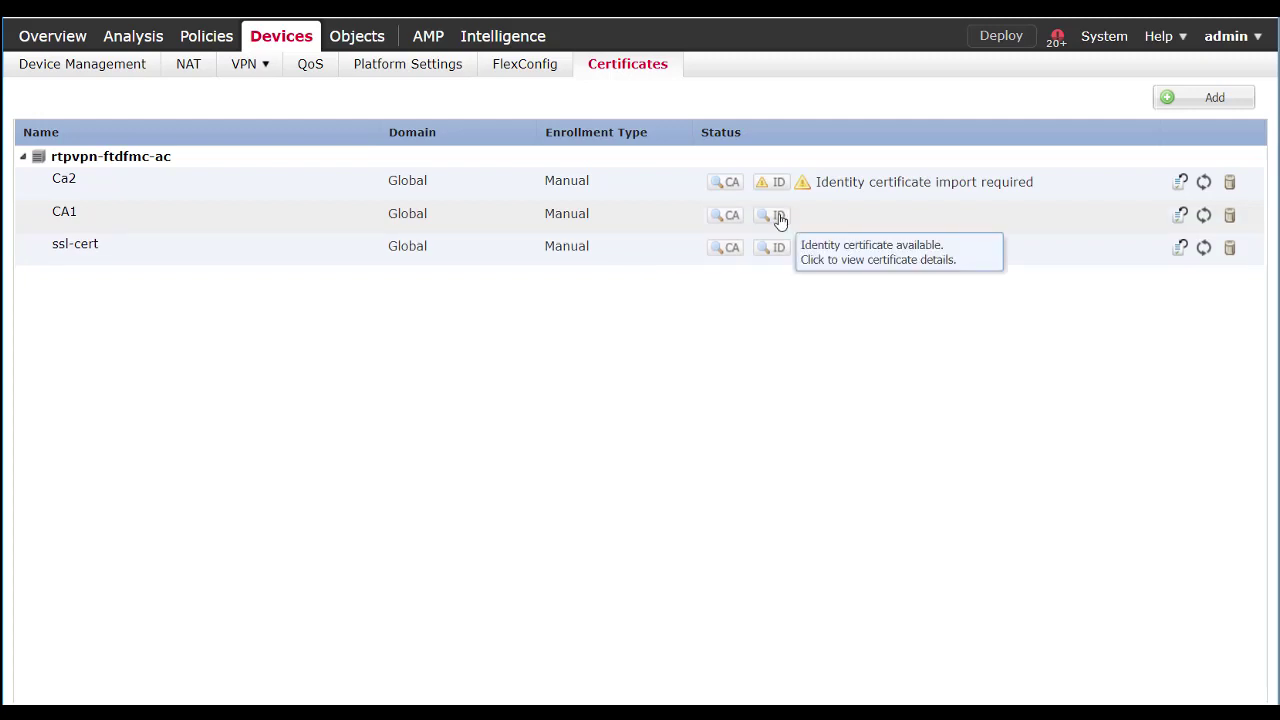
Inspect CA1's CA and identity certificates, highlighting the inter ca issuer names.
{"action": "left_click", "coordinate": [724, 218]}
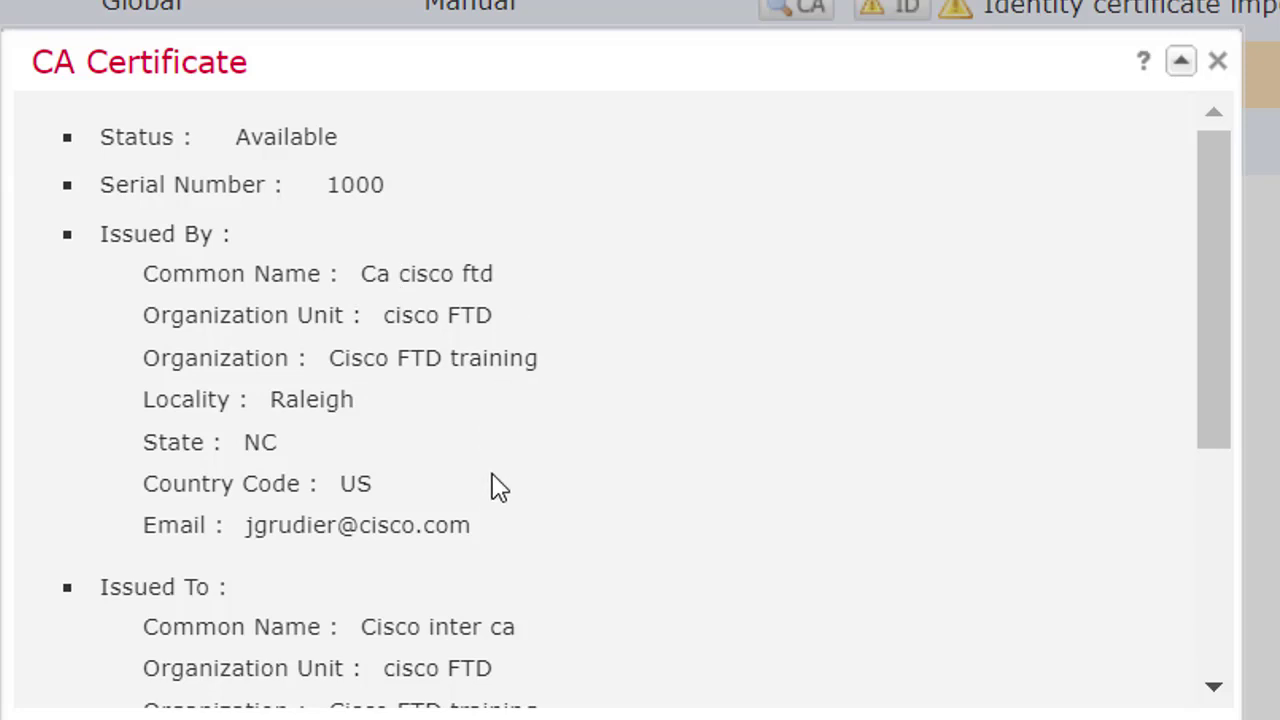
{"action": "scroll", "coordinate": [515, 500], "scroll_direction": "down", "scroll_amount": 5}
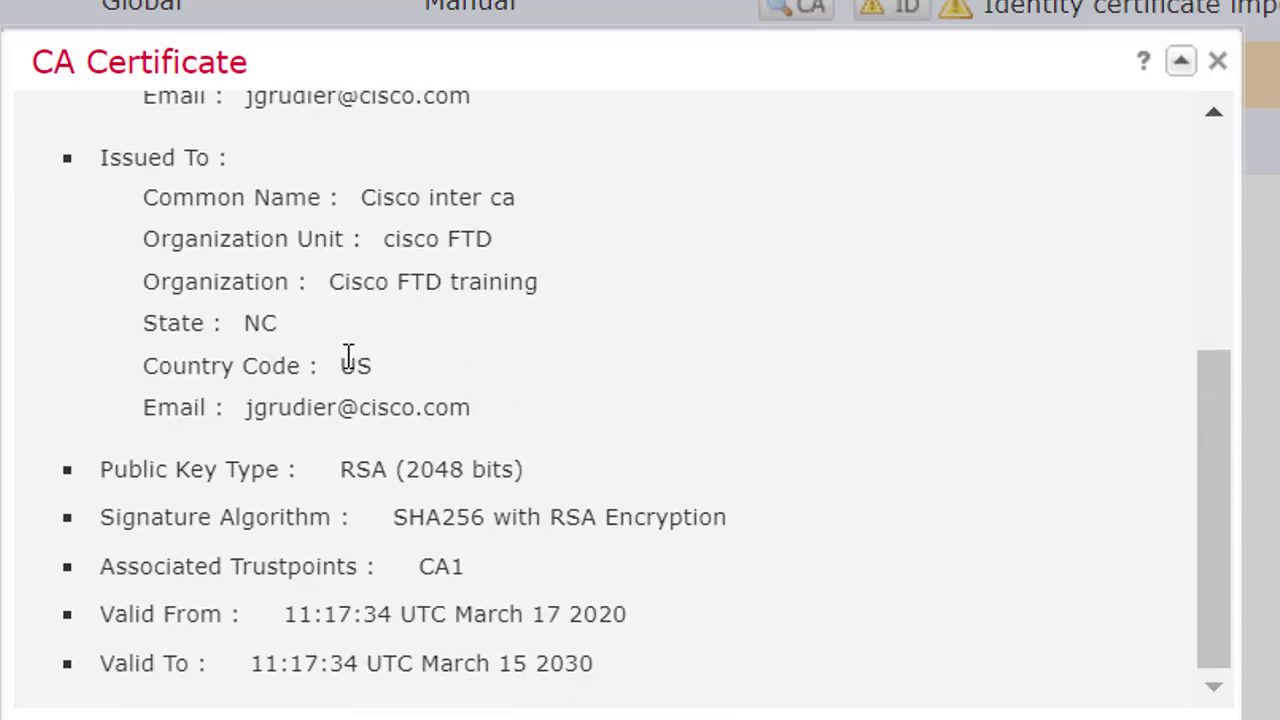
{"action": "left_click_drag", "start_coordinate": [361, 198], "coordinate": [522, 199]}
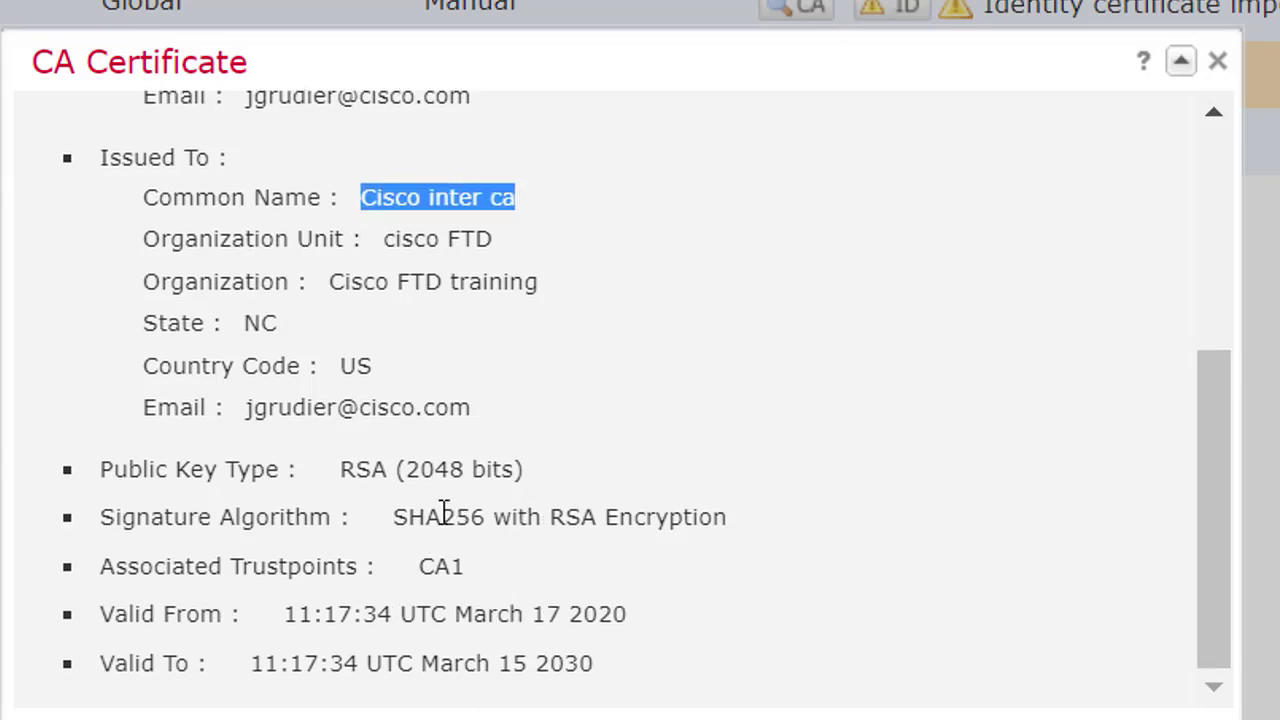
{"action": "key", "text": "Escape"}
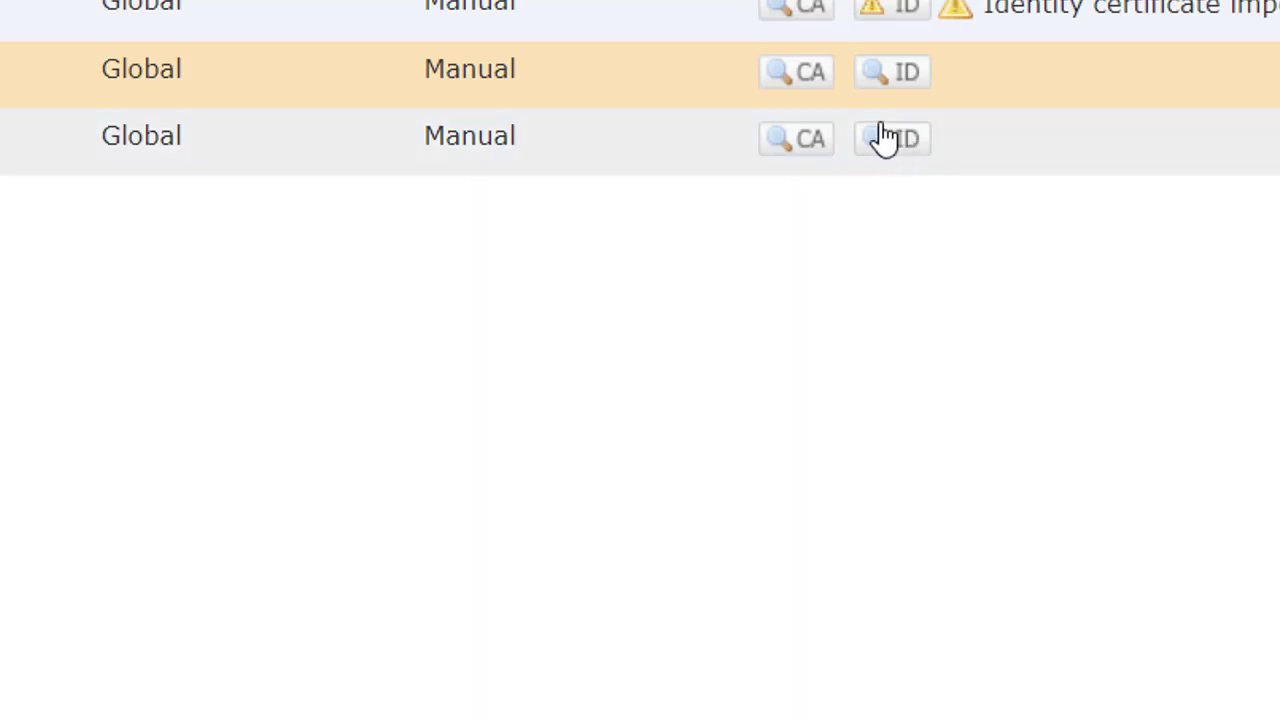
{"action": "left_click", "coordinate": [888, 75]}
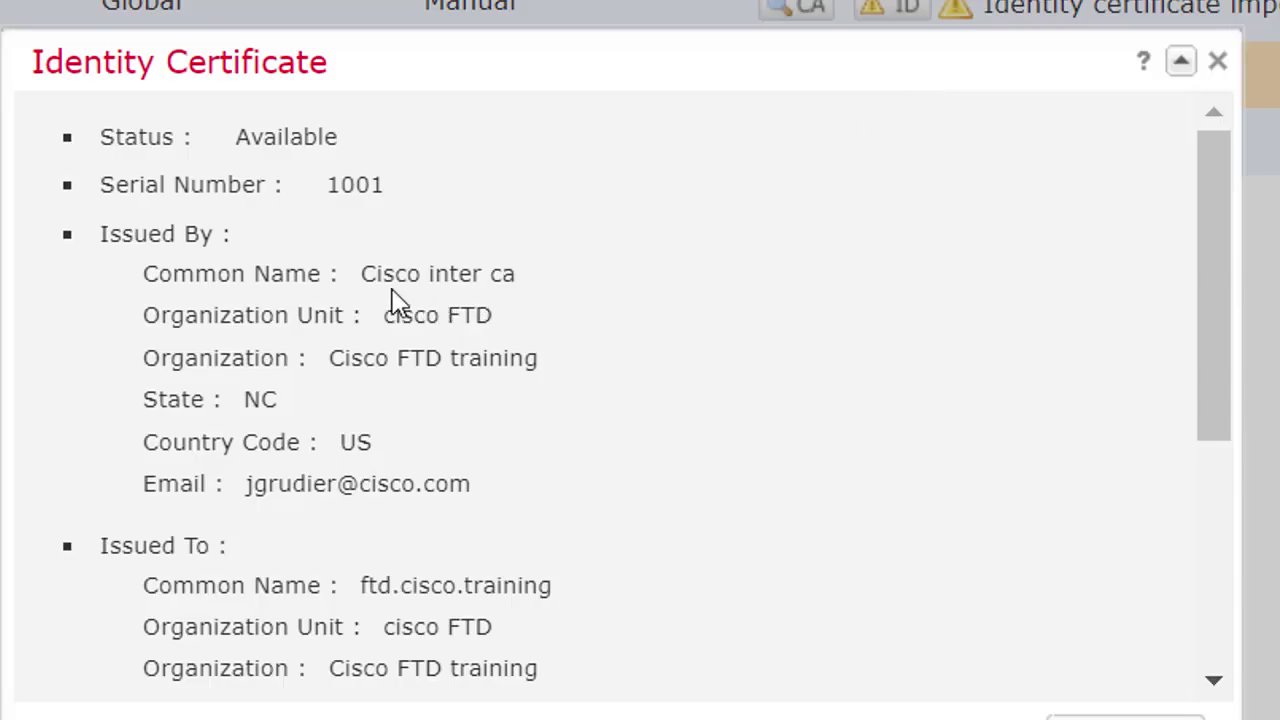
{"action": "left_click_drag", "start_coordinate": [424, 273], "coordinate": [515, 273]}
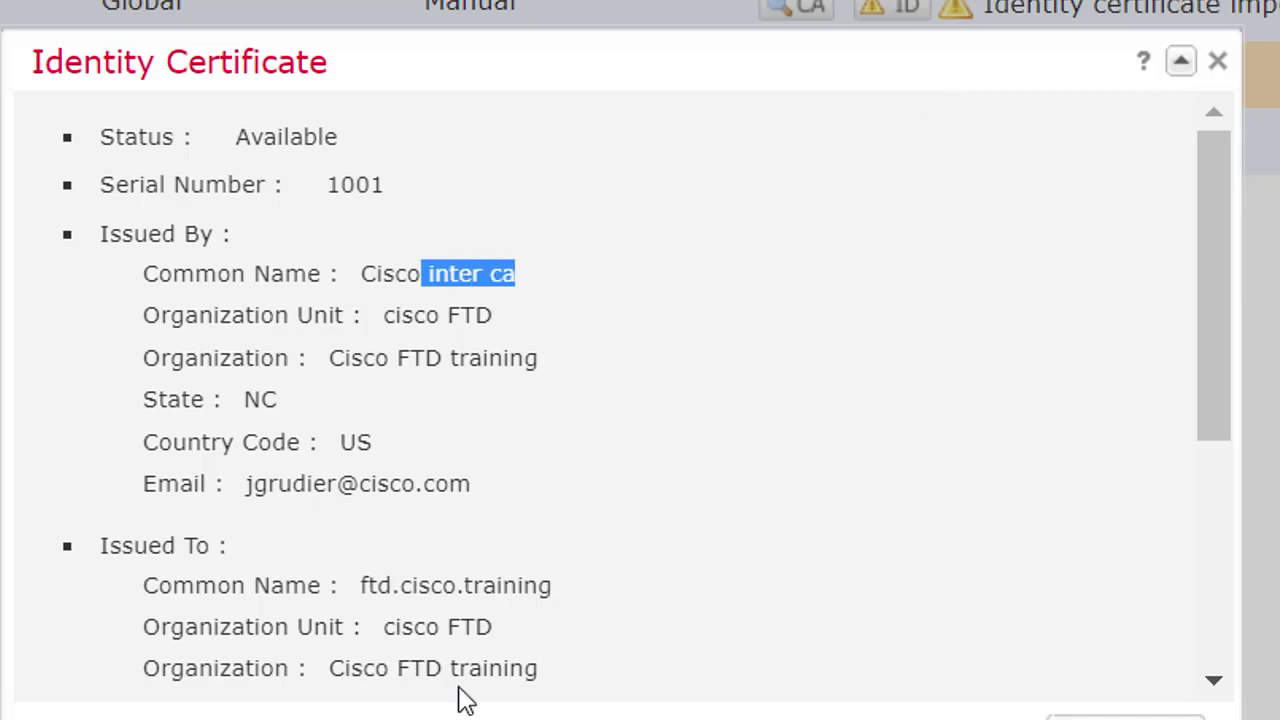
{"action": "scroll", "coordinate": [530, 628], "scroll_direction": "down", "scroll_amount": 4}
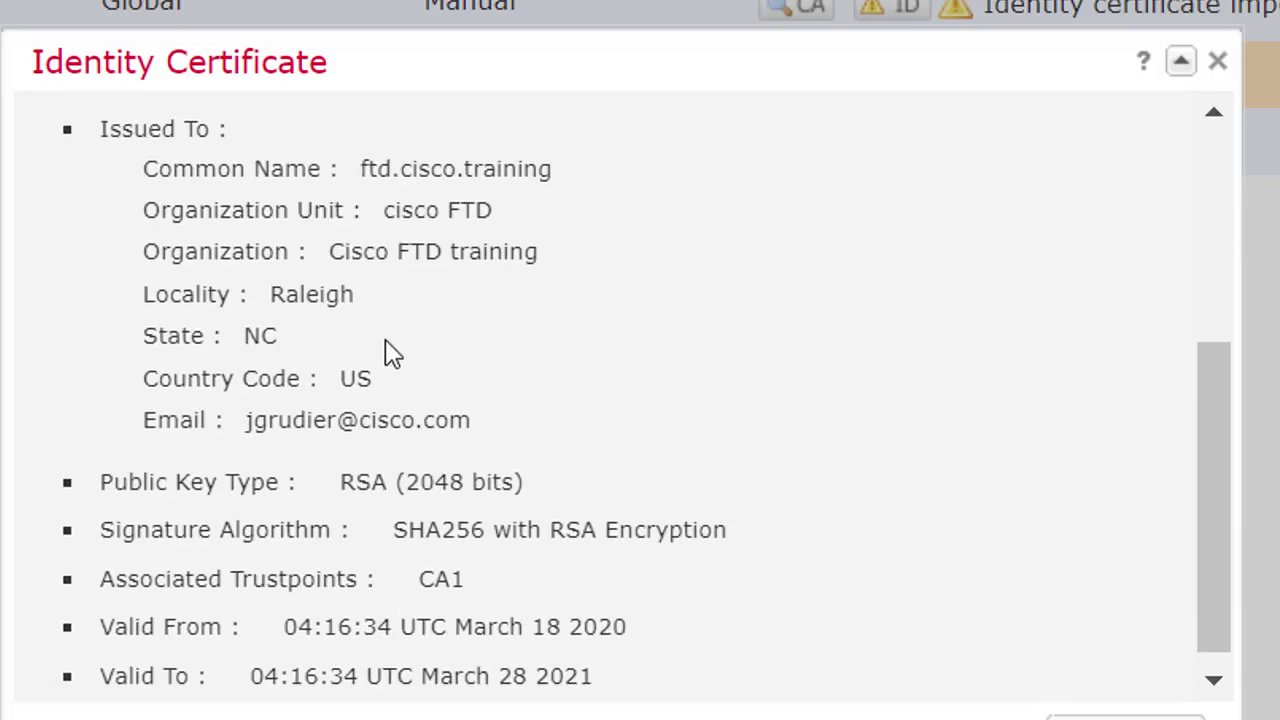
{"action": "scroll", "coordinate": [440, 470], "scroll_direction": "up", "scroll_amount": 4}
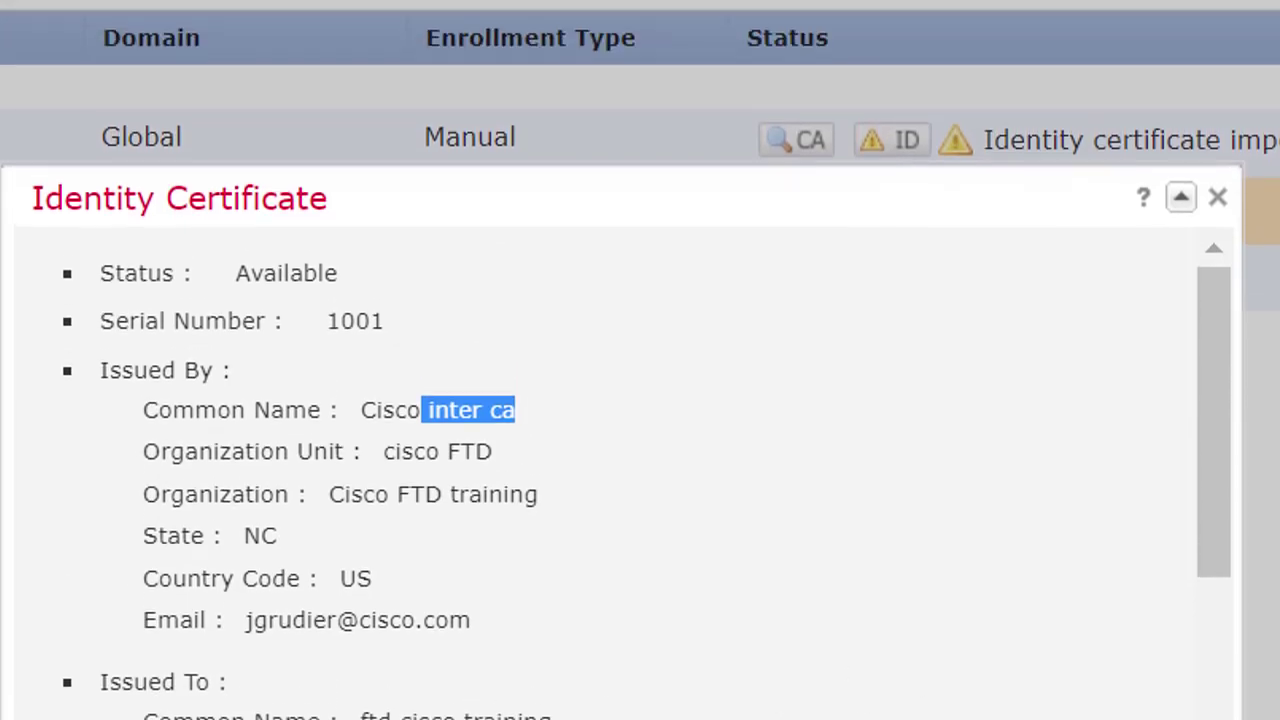
{"action": "key", "text": "Escape"}
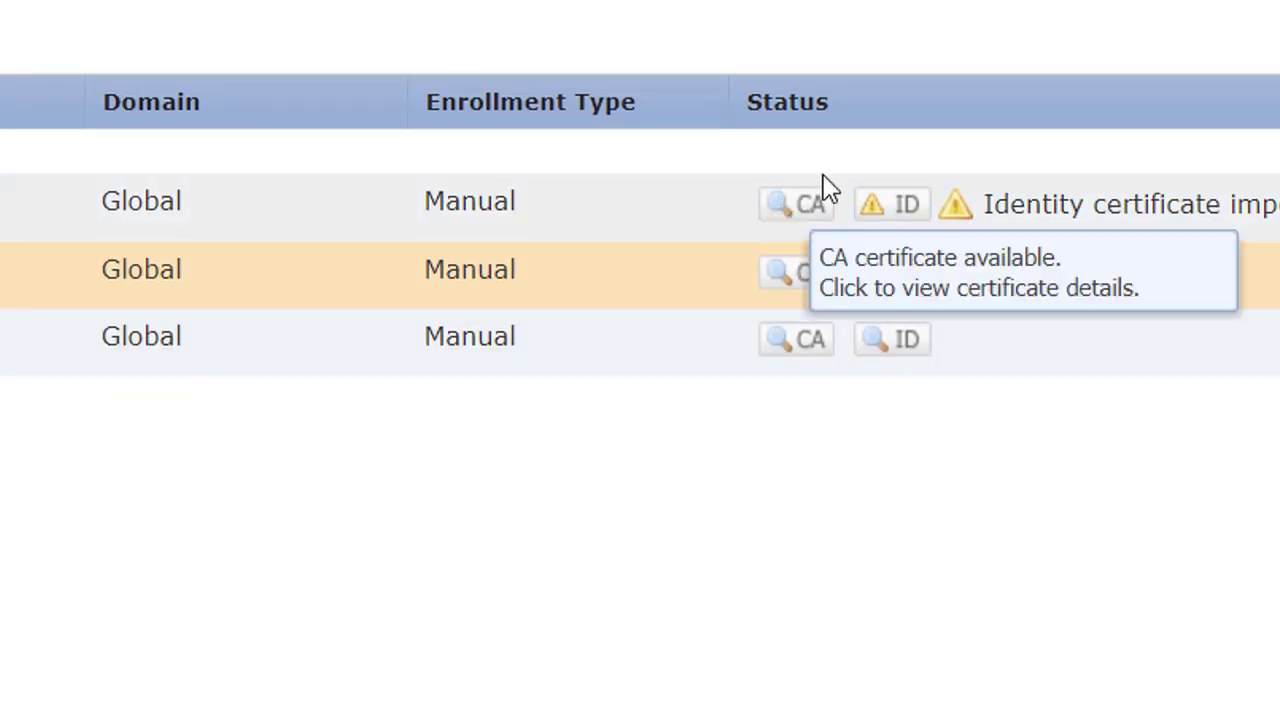
Inspect Ca2's CA and identity certificates, marking the issued-to and issuer names.
{"action": "left_click", "coordinate": [810, 206]}
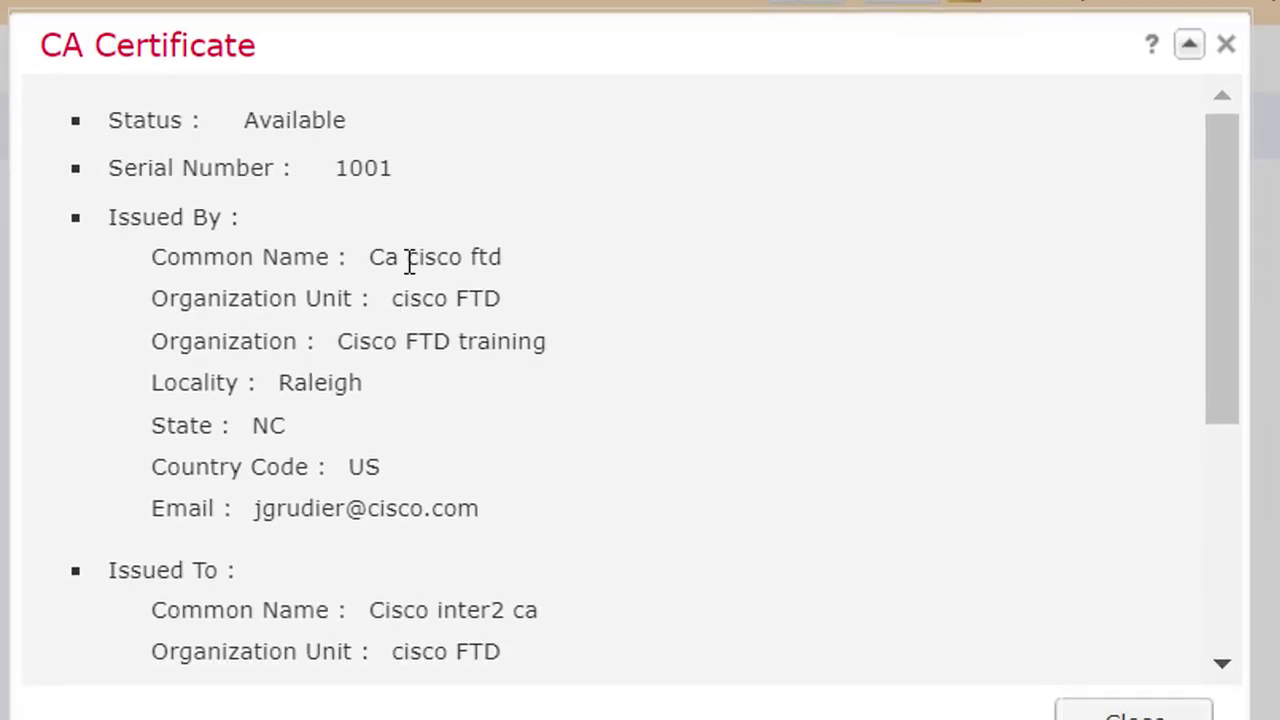
{"action": "left_click_drag", "start_coordinate": [440, 605], "coordinate": [520, 605]}
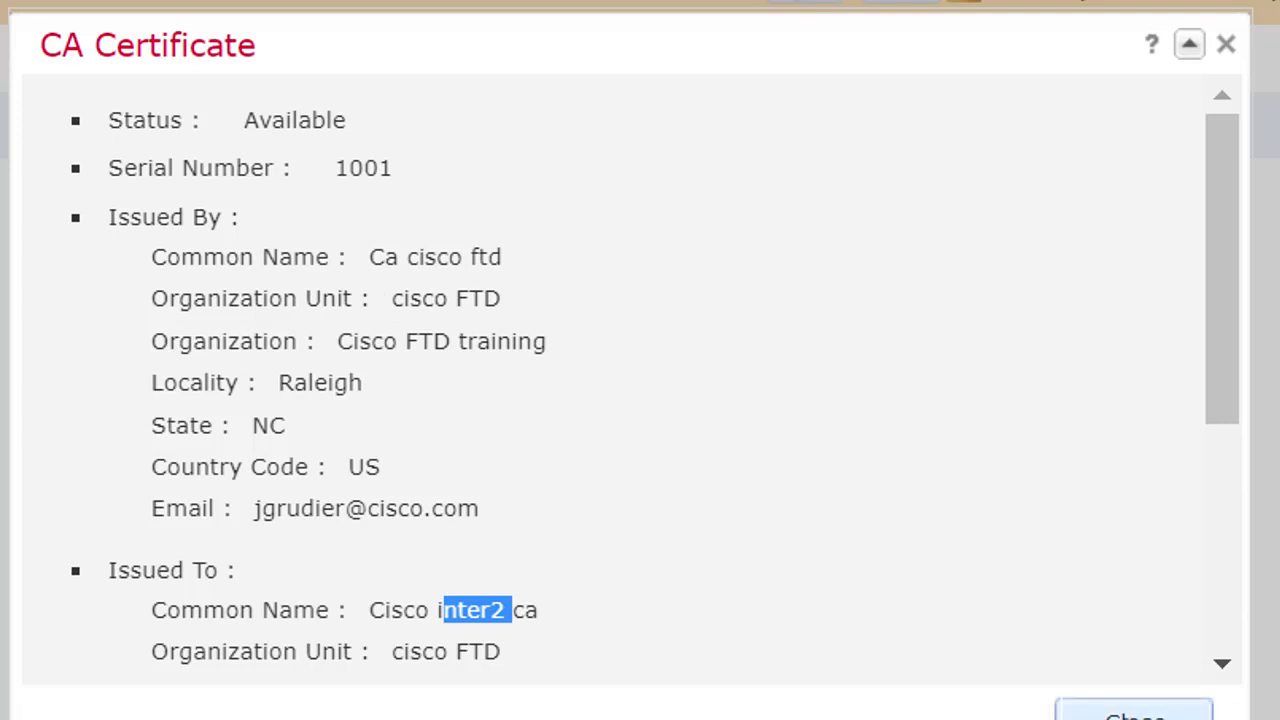
{"action": "left_click", "coordinate": [1128, 710]}
{"action": "left_click", "coordinate": [895, 57]}
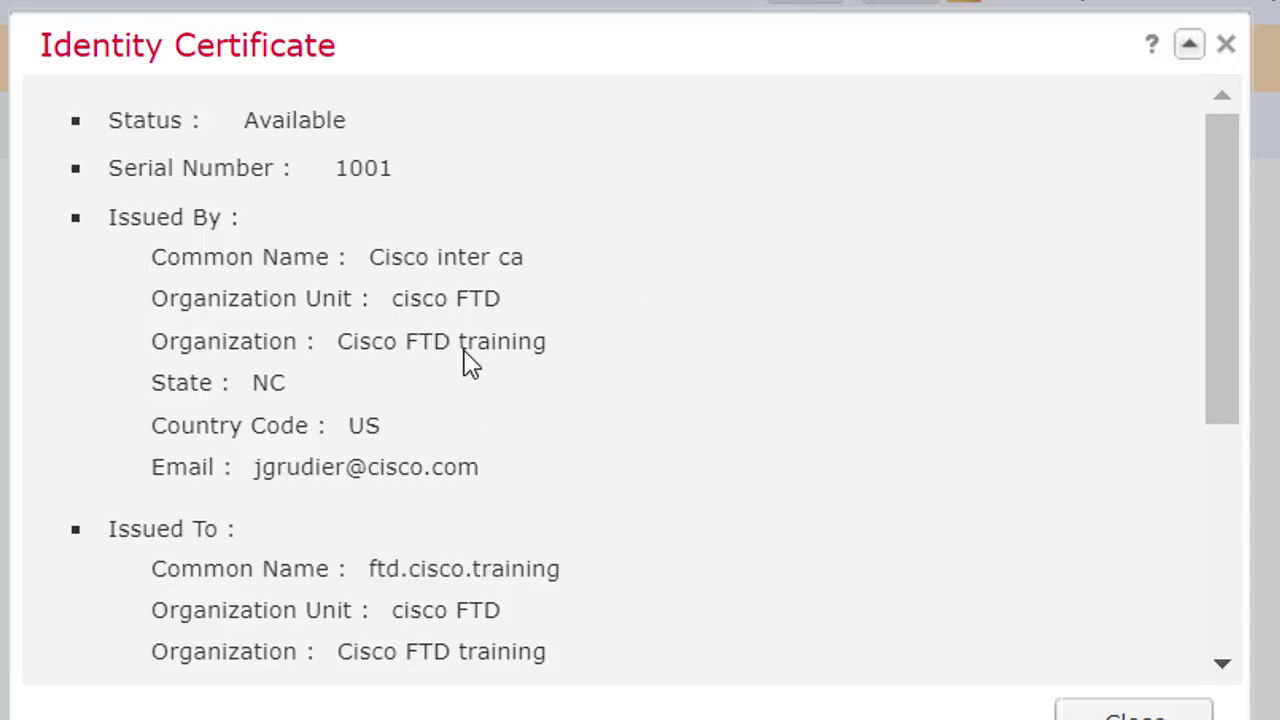
{"action": "left_click_drag", "start_coordinate": [430, 258], "coordinate": [537, 260]}
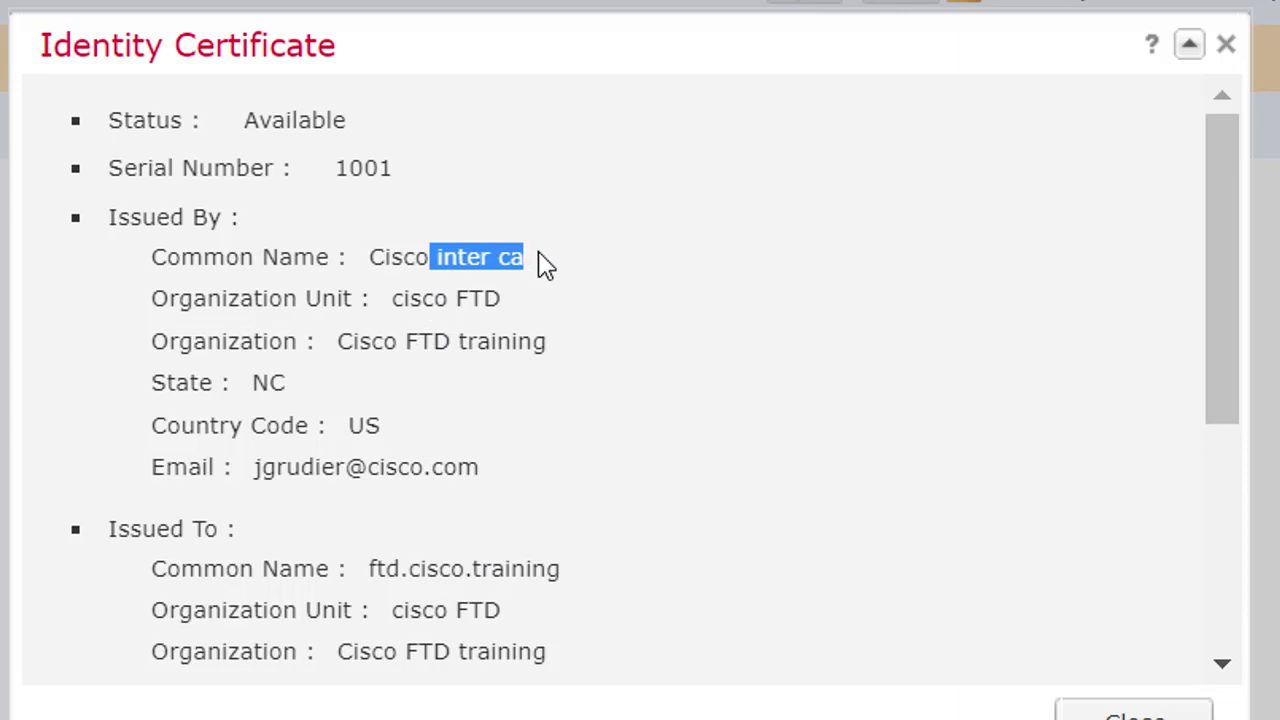
{"action": "left_click", "coordinate": [1134, 714]}
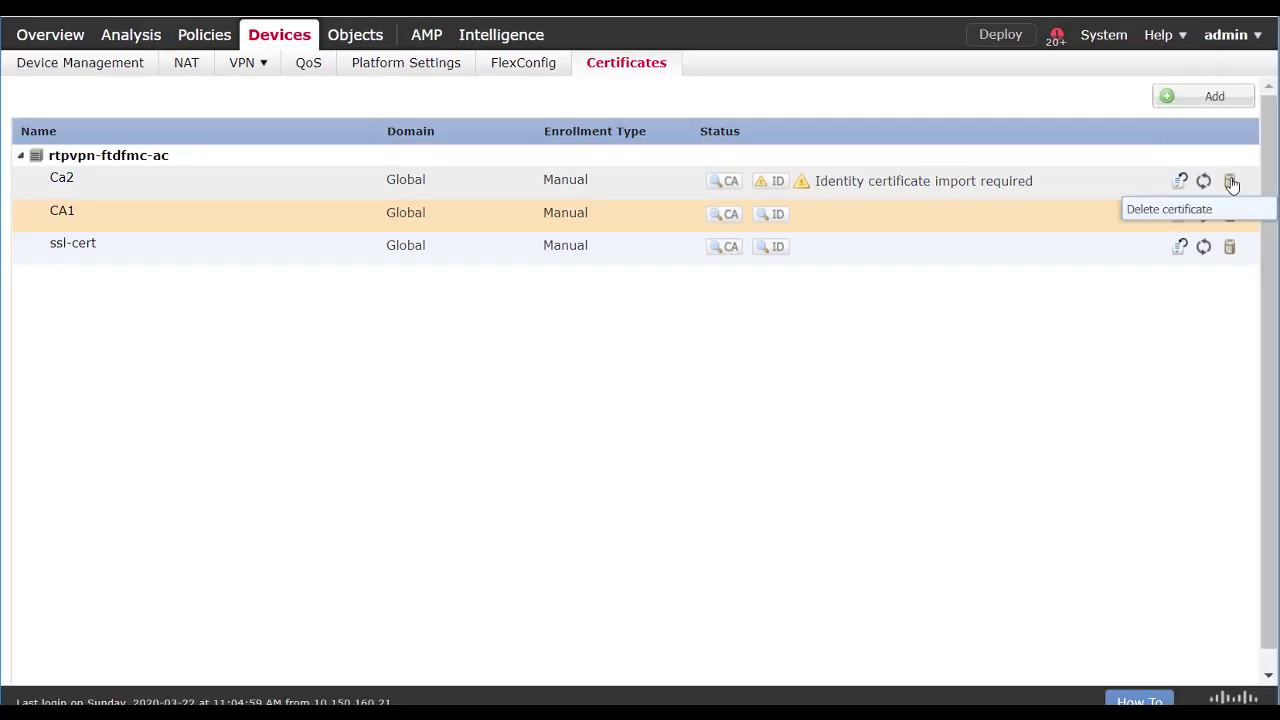
Delete the Ca2 trustpoint and its certificates from the device.
{"action": "left_click", "coordinate": [1231, 184]}
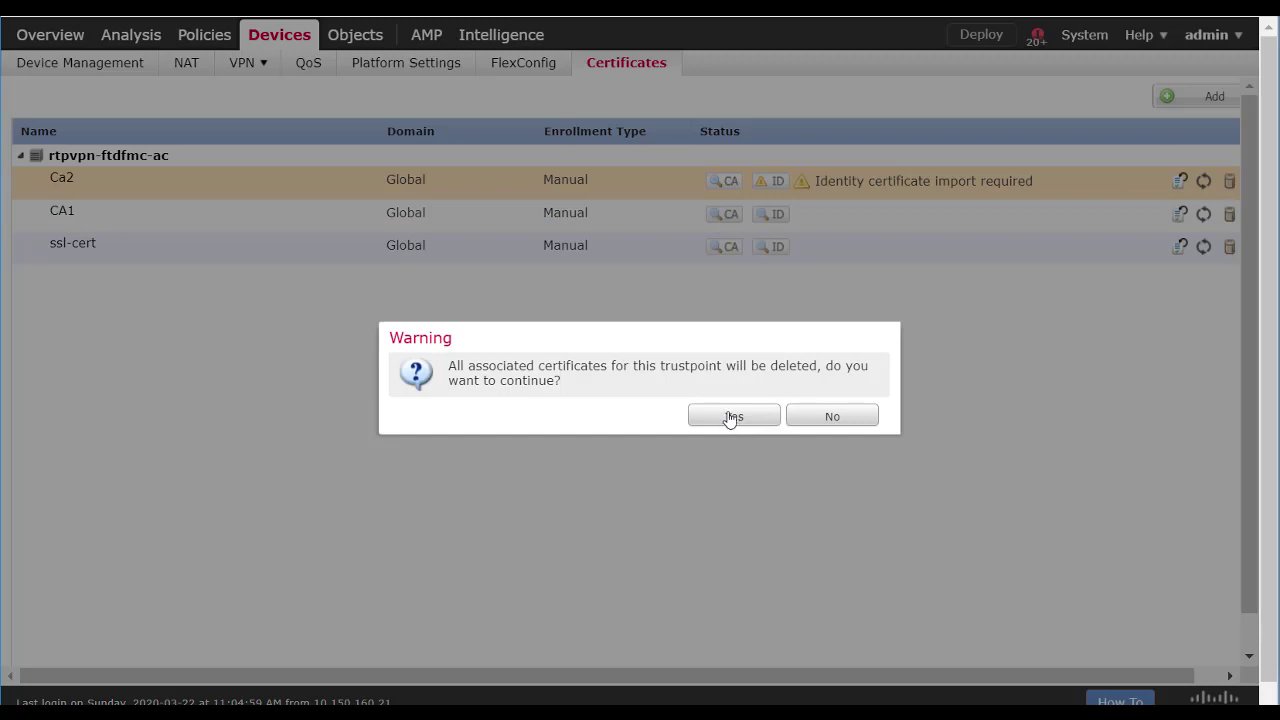
{"action": "left_click", "coordinate": [731, 418]}
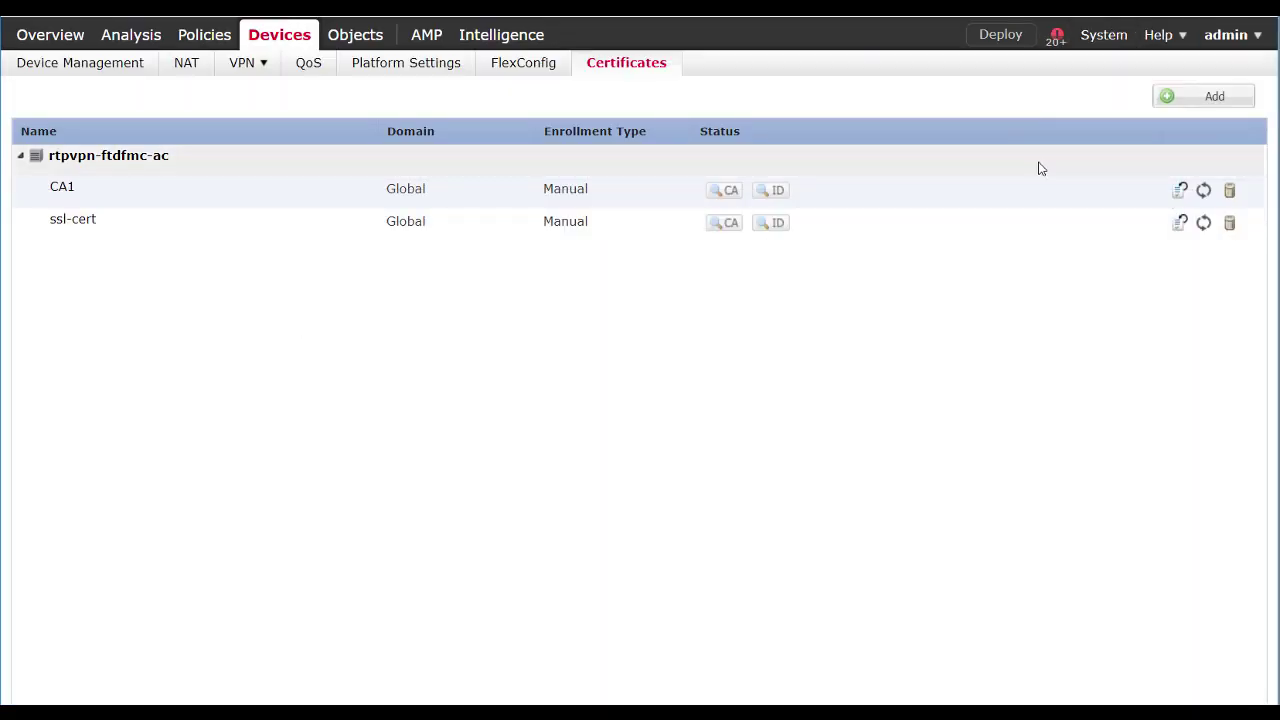
{"action": "mouse_move", "coordinate": [1111, 47]}
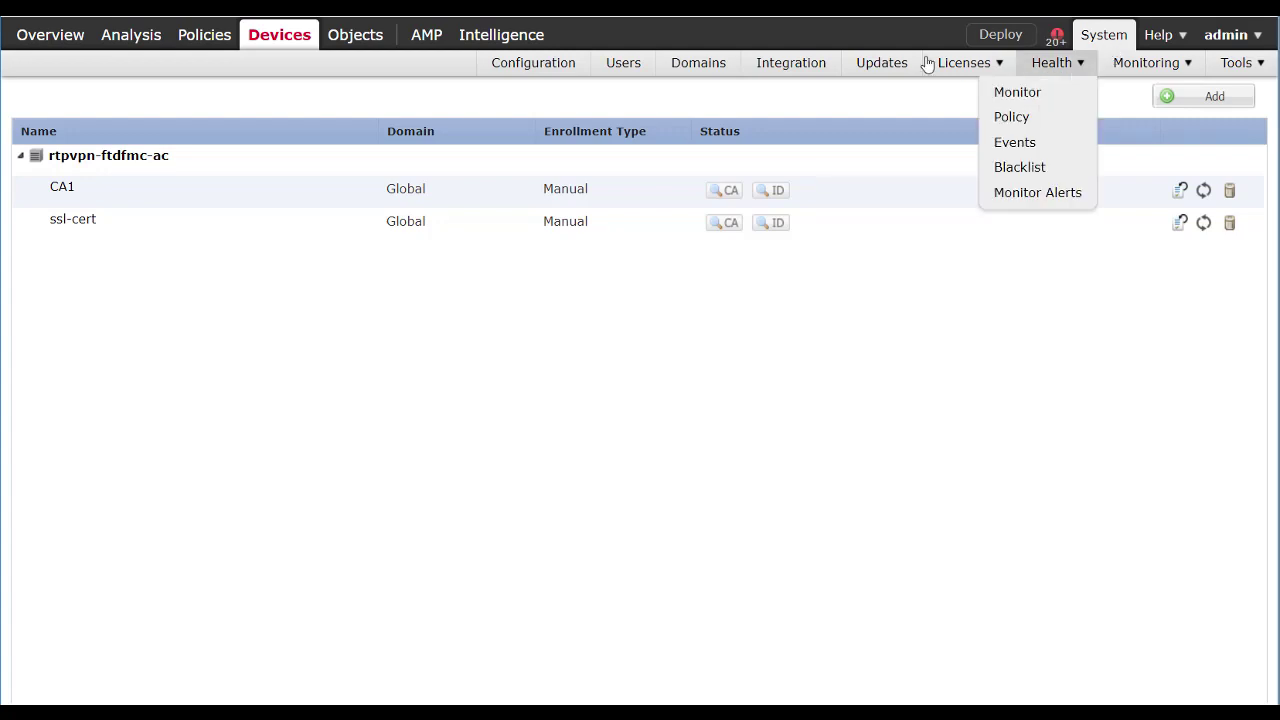
Open Integration > Realms, preview a new LDAP-type realm, then cancel it.
{"action": "left_click", "coordinate": [755, 66]}
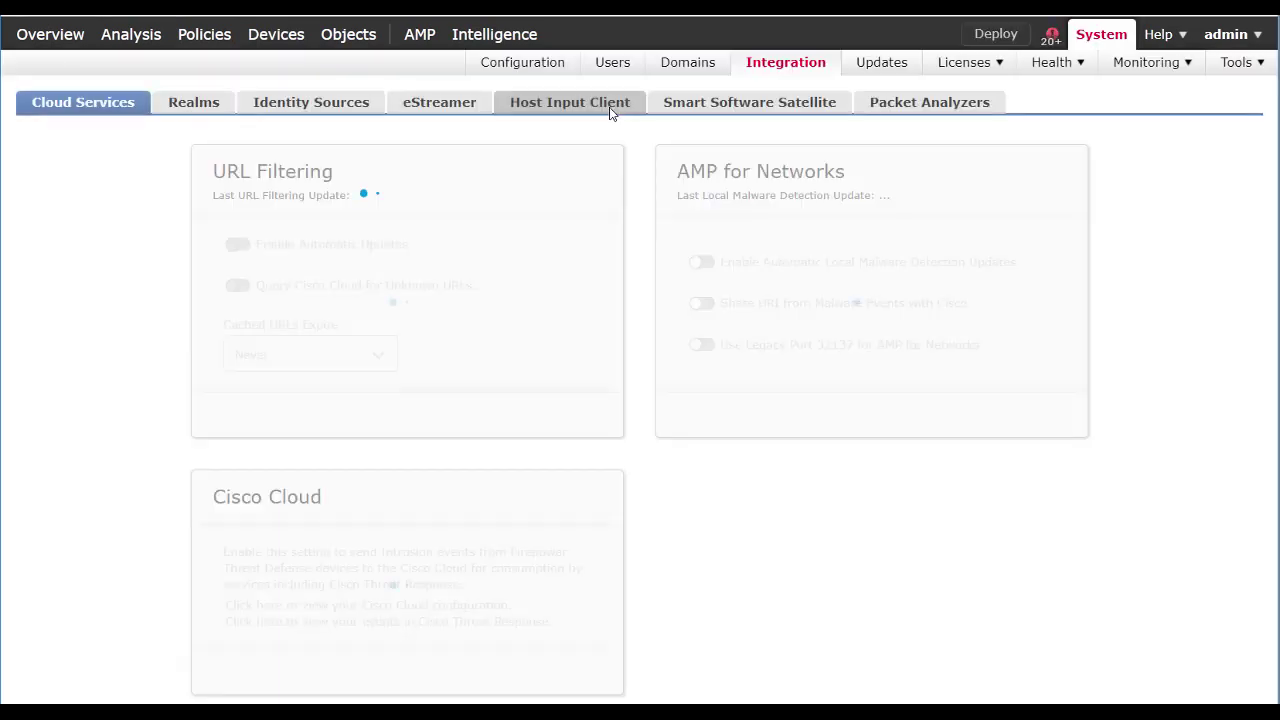
{"action": "left_click", "coordinate": [194, 108]}
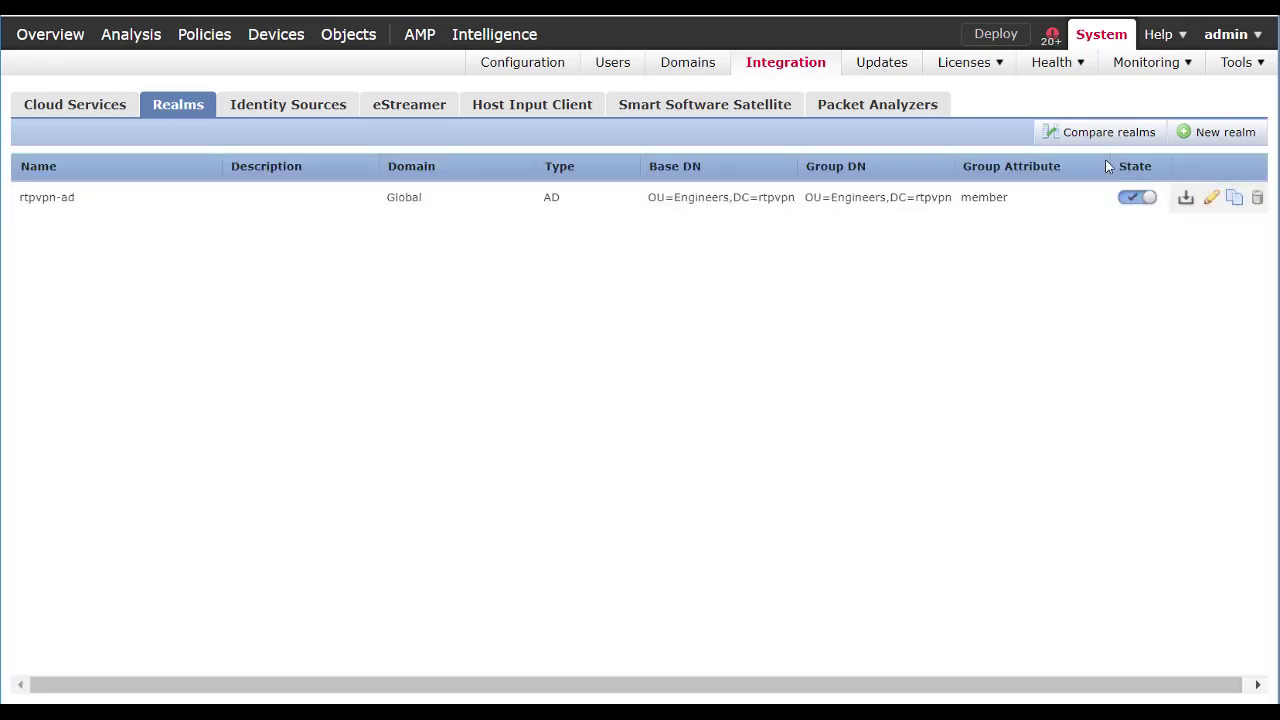
{"action": "left_click", "coordinate": [1222, 133]}
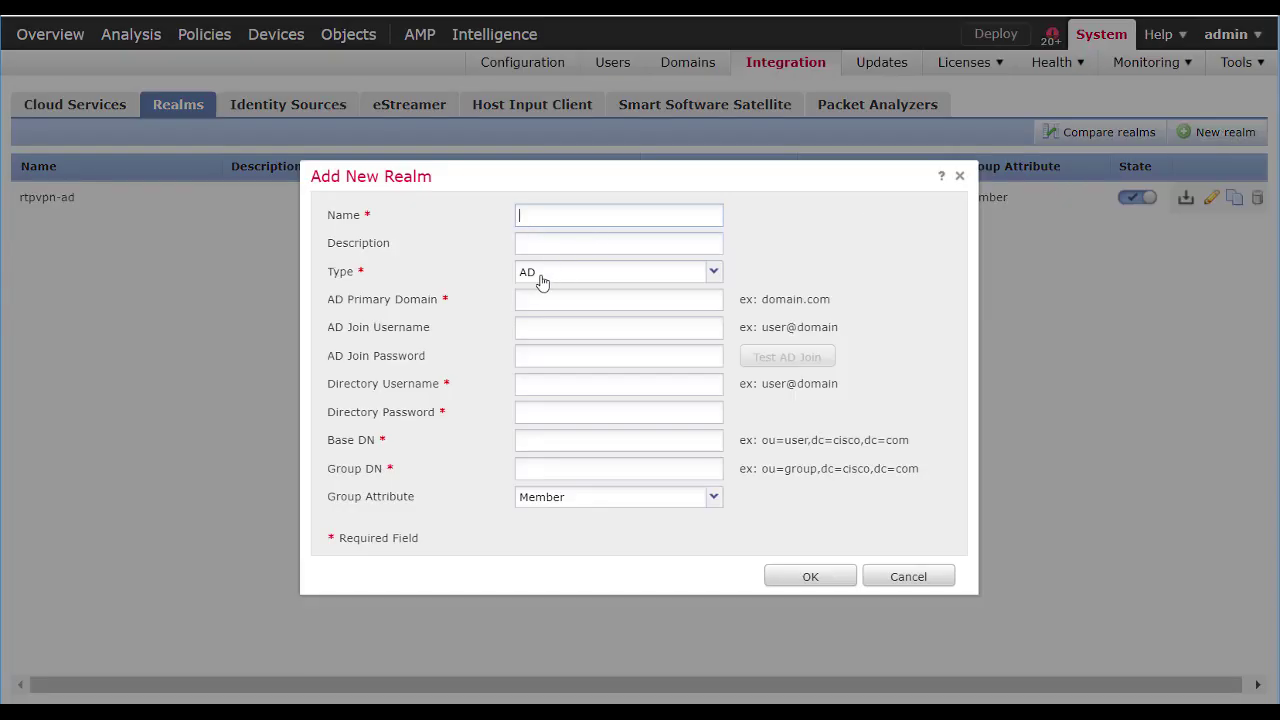
{"action": "left_click", "coordinate": [706, 278]}
{"action": "left_click", "coordinate": [596, 295]}
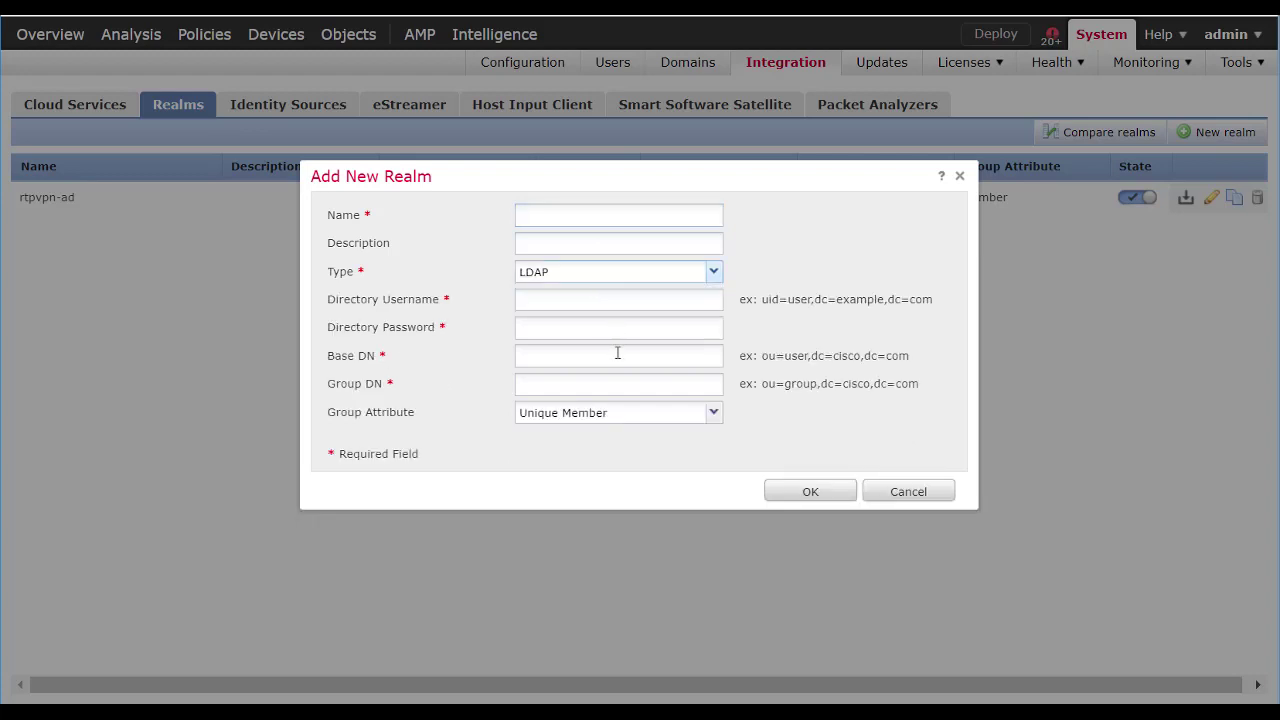
{"action": "left_click", "coordinate": [900, 496]}
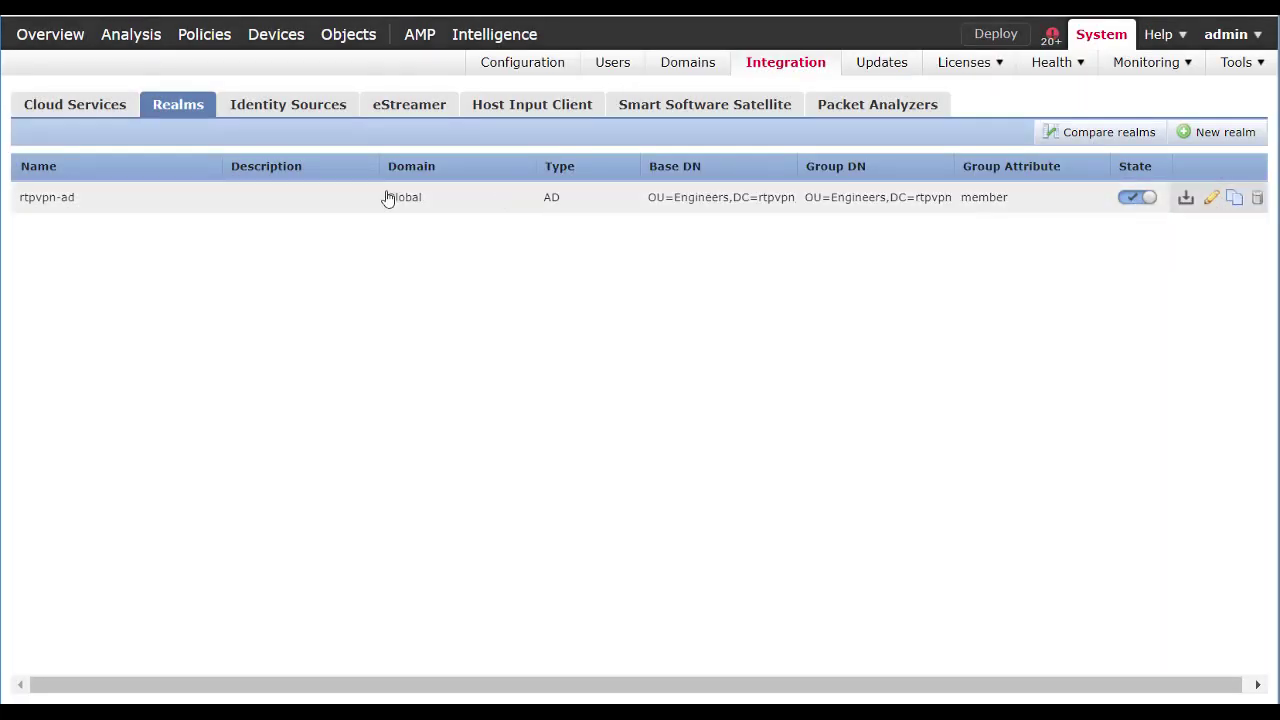
Test rtpvpn-ad's directory server connection successfully, closing without changes.
{"action": "left_click", "coordinate": [1214, 199]}
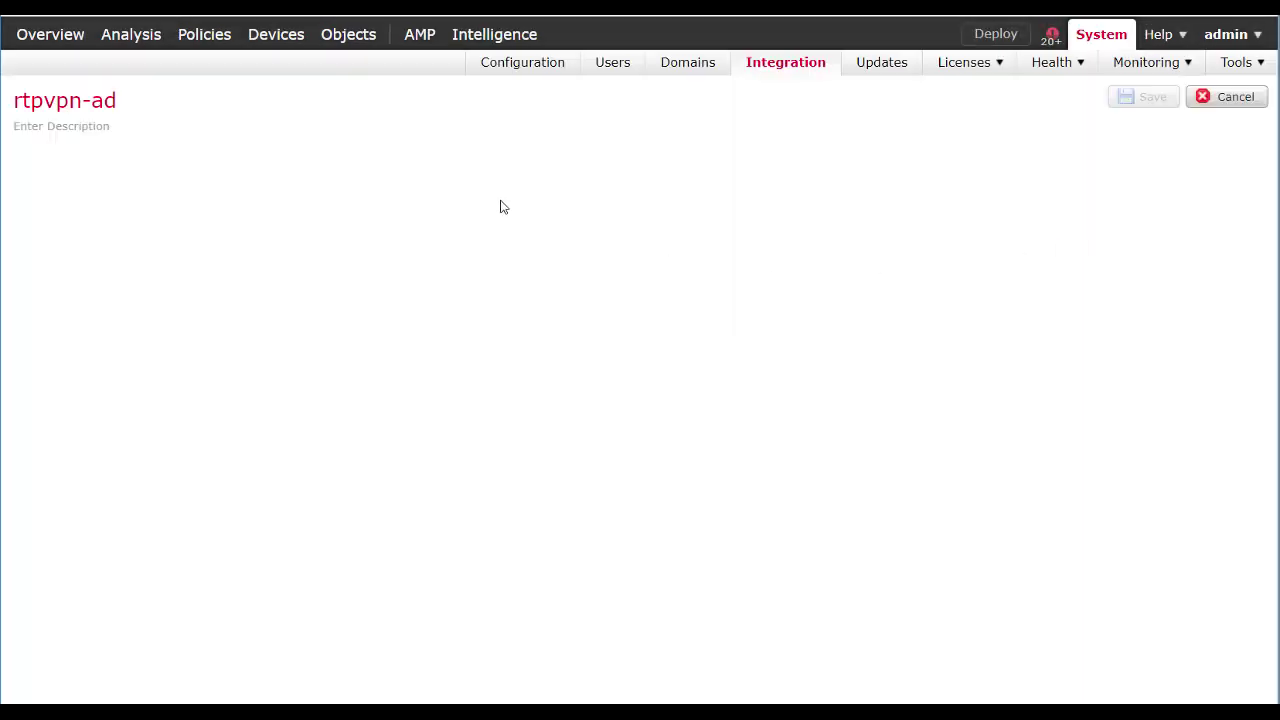
{"action": "left_click", "coordinate": [137, 162]}
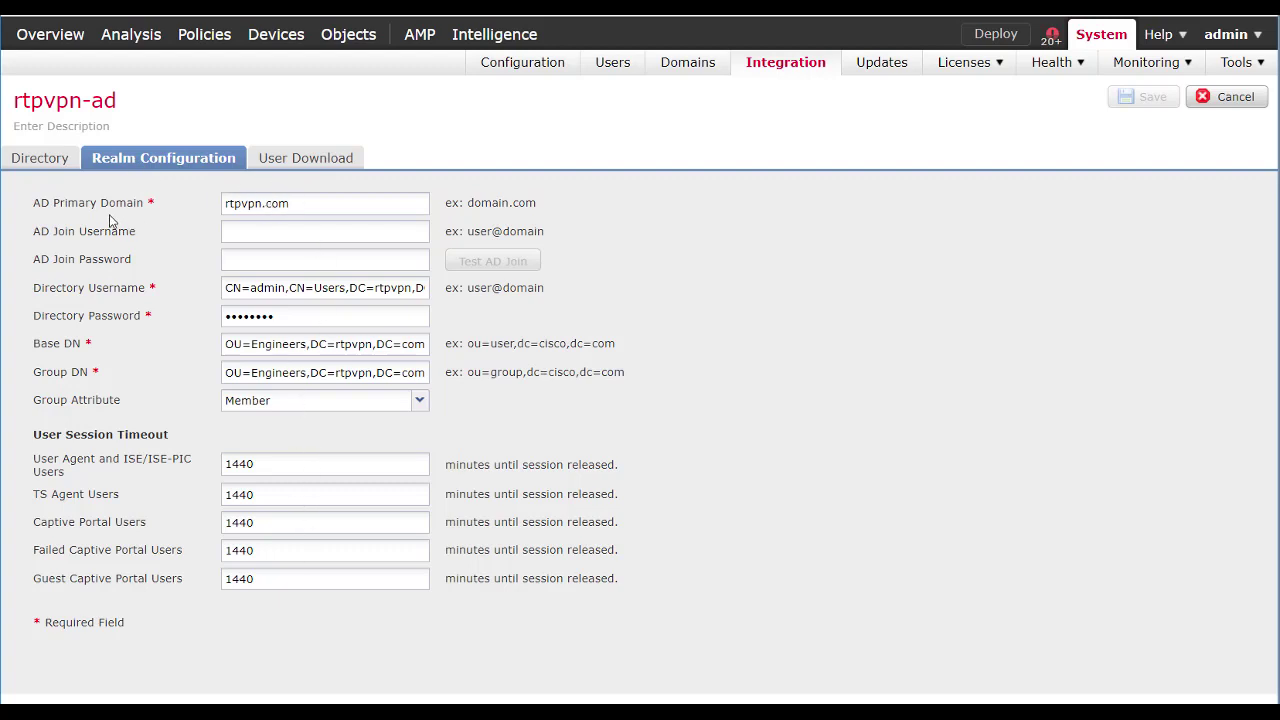
{"action": "left_click", "coordinate": [30, 163]}
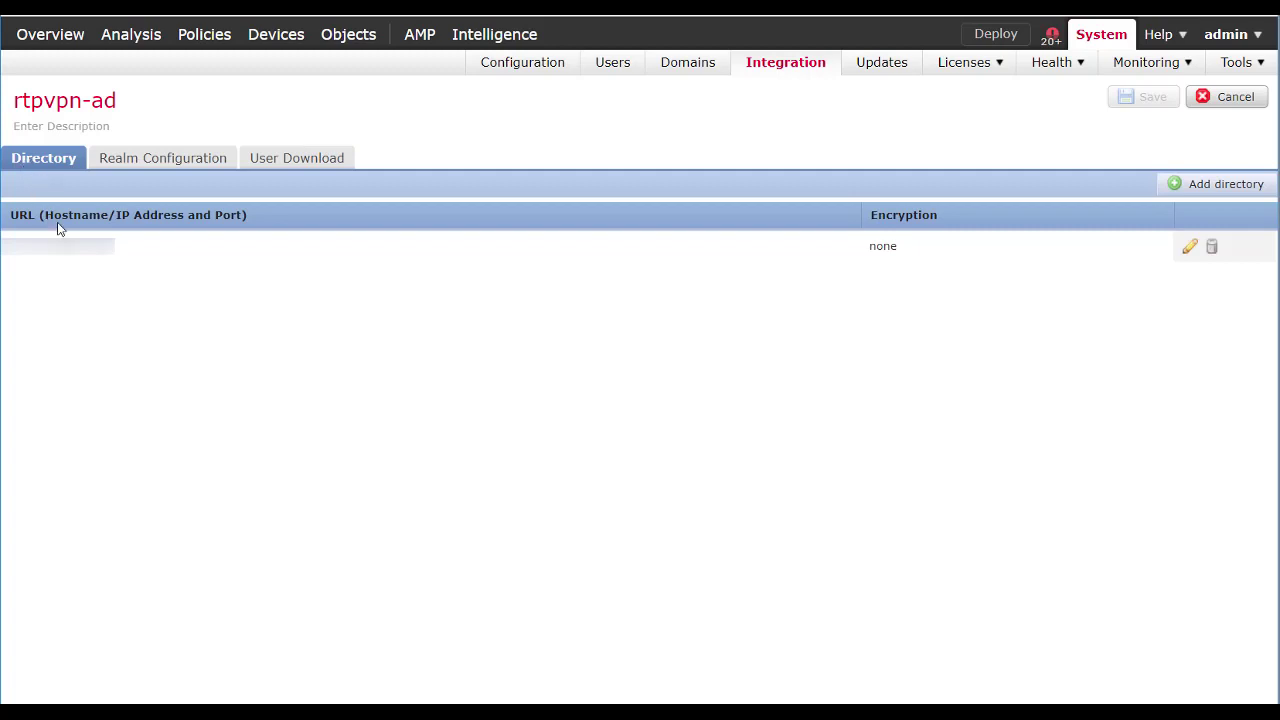
{"action": "left_click", "coordinate": [1190, 249]}
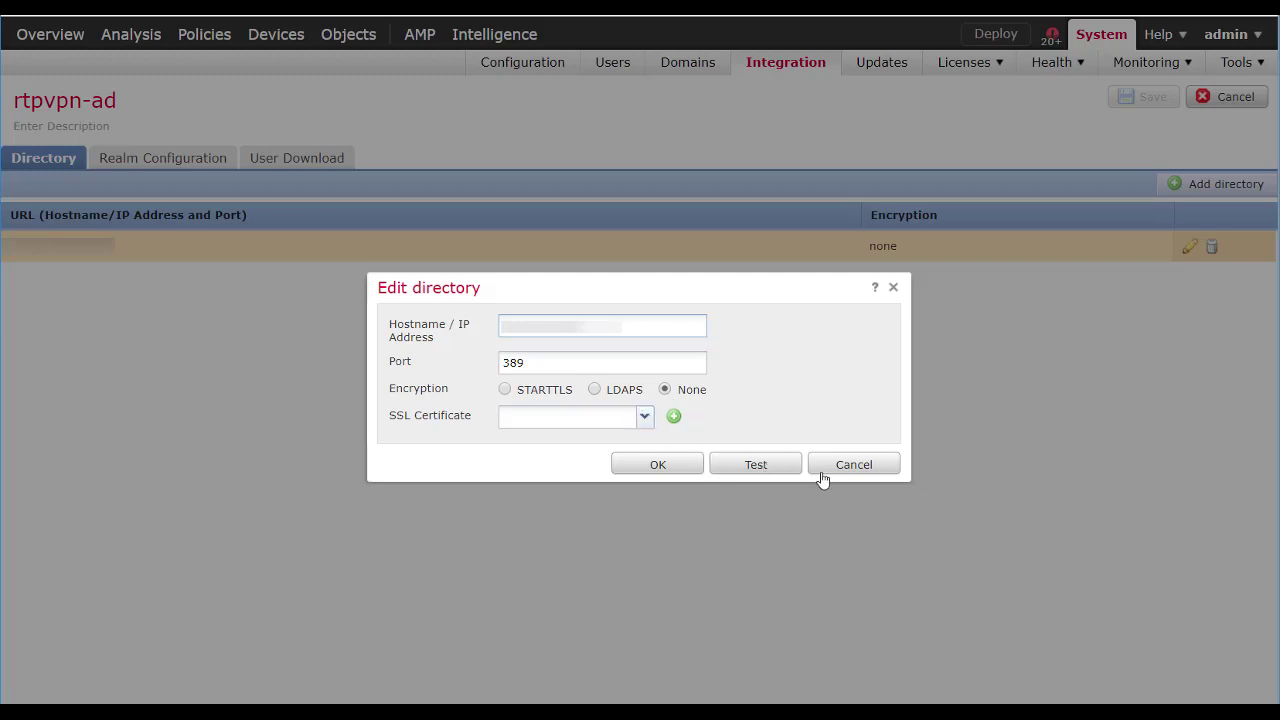
{"action": "left_click", "coordinate": [771, 464]}
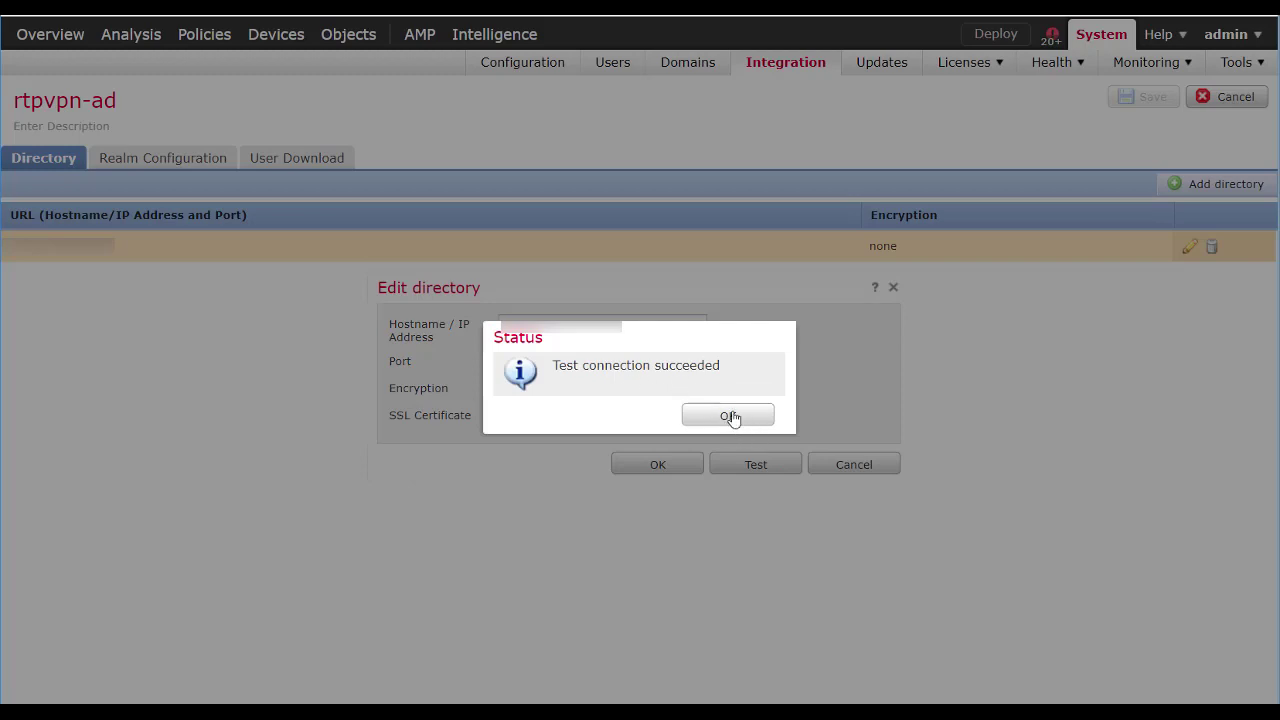
{"action": "left_click", "coordinate": [730, 416]}
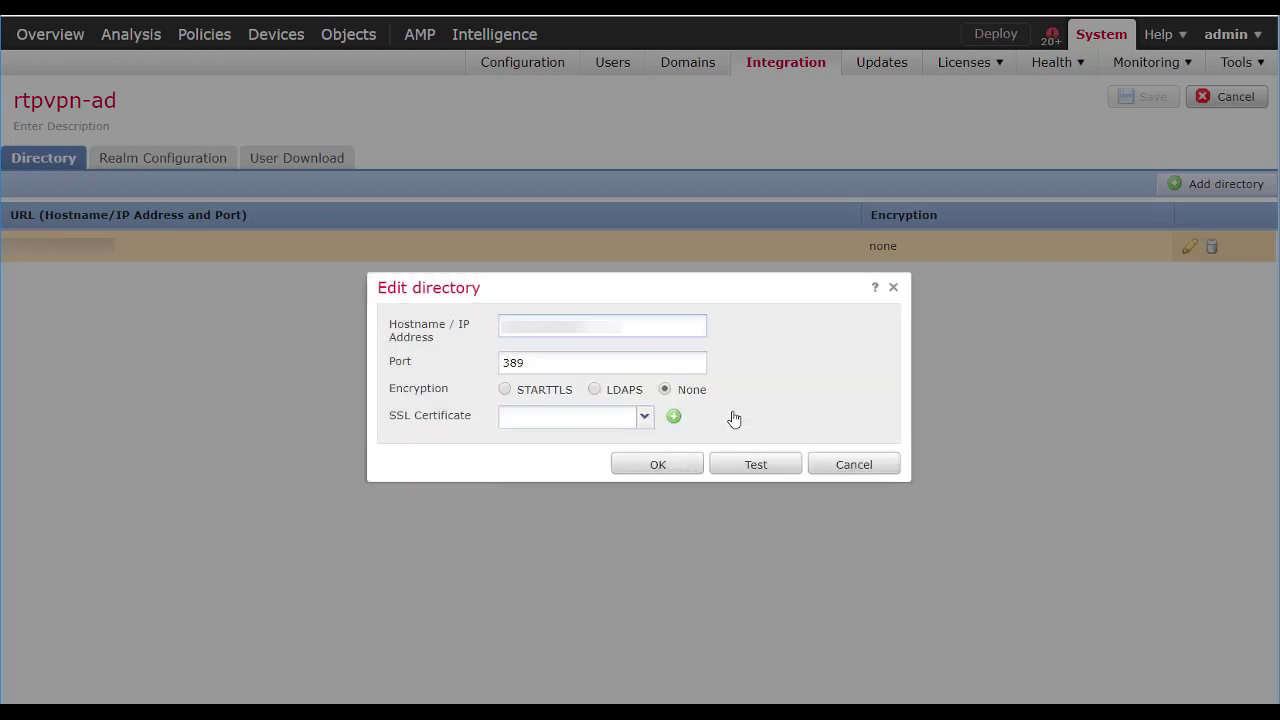
{"action": "left_click", "coordinate": [846, 467]}
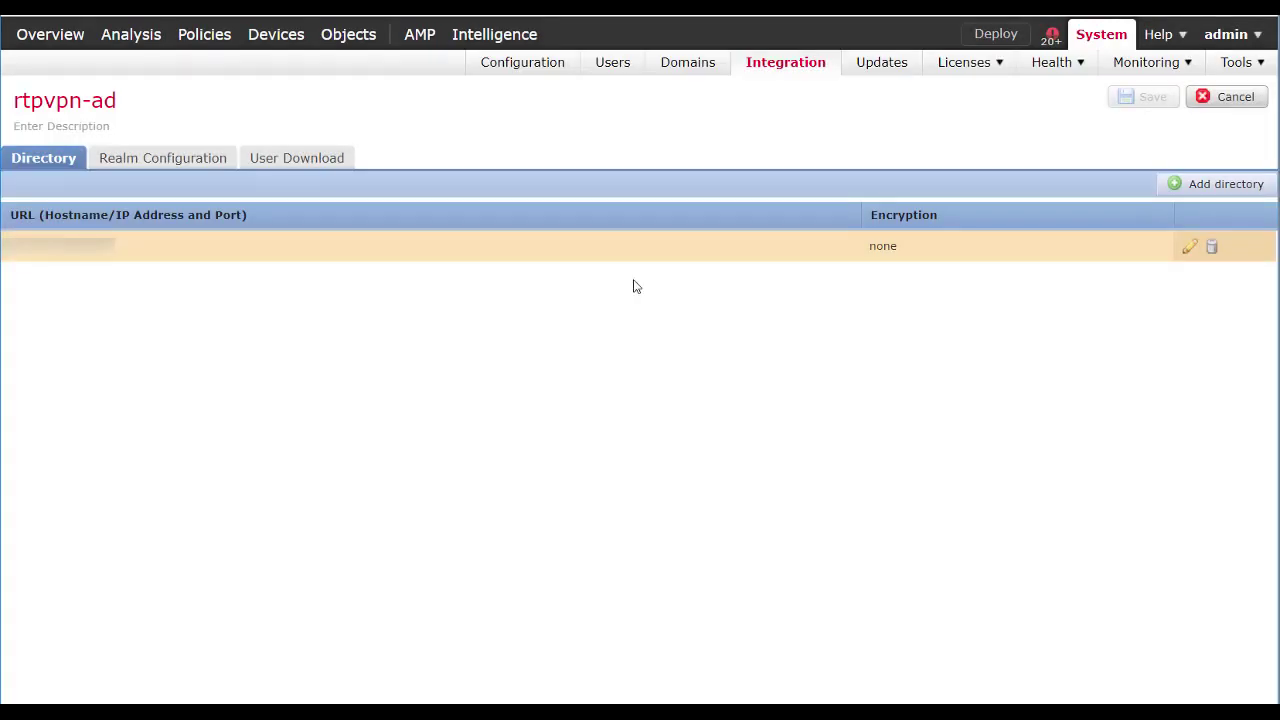
Show the RADIUS Server Group objects in Object Management, listing rtpvpn-nps.
{"action": "mouse_move", "coordinate": [258, 37]}
{"action": "mouse_move", "coordinate": [351, 41]}
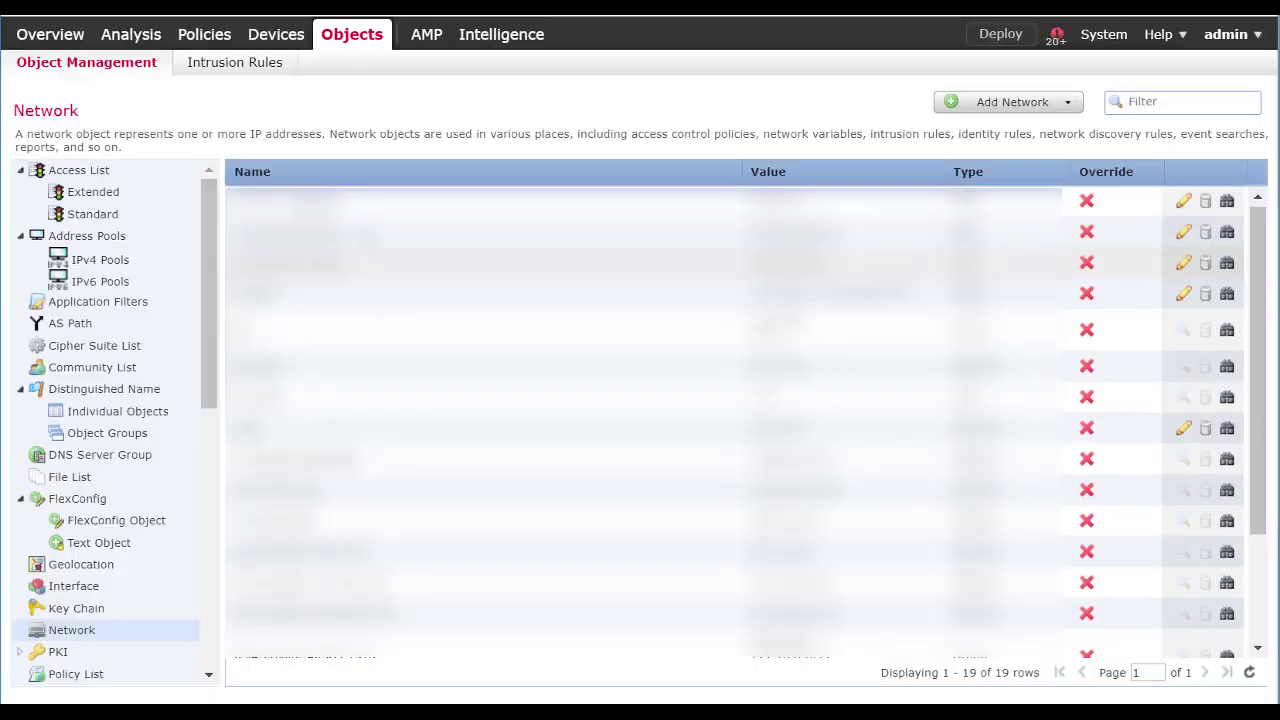
{"action": "scroll", "coordinate": [125, 425], "scroll_direction": "down", "scroll_amount": 5}
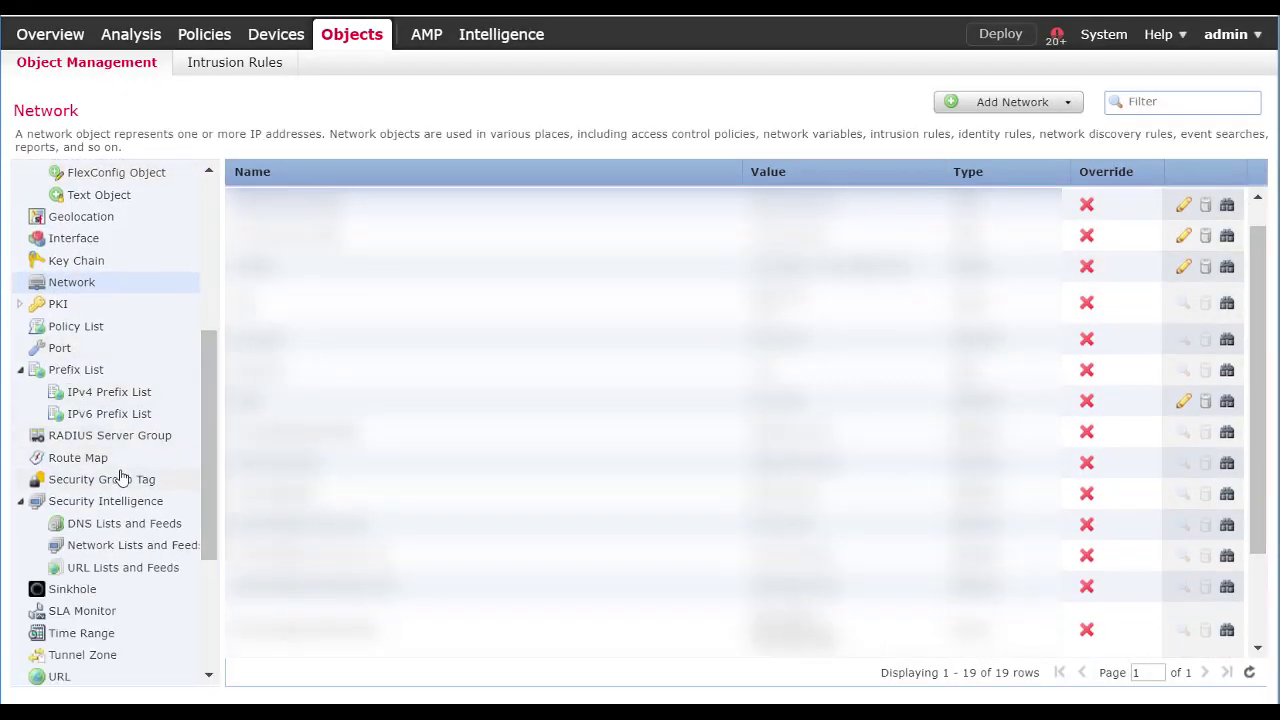
{"action": "scroll", "coordinate": [126, 472], "scroll_direction": "down", "scroll_amount": 5}
{"action": "scroll", "coordinate": [120, 455], "scroll_direction": "up", "scroll_amount": 1}
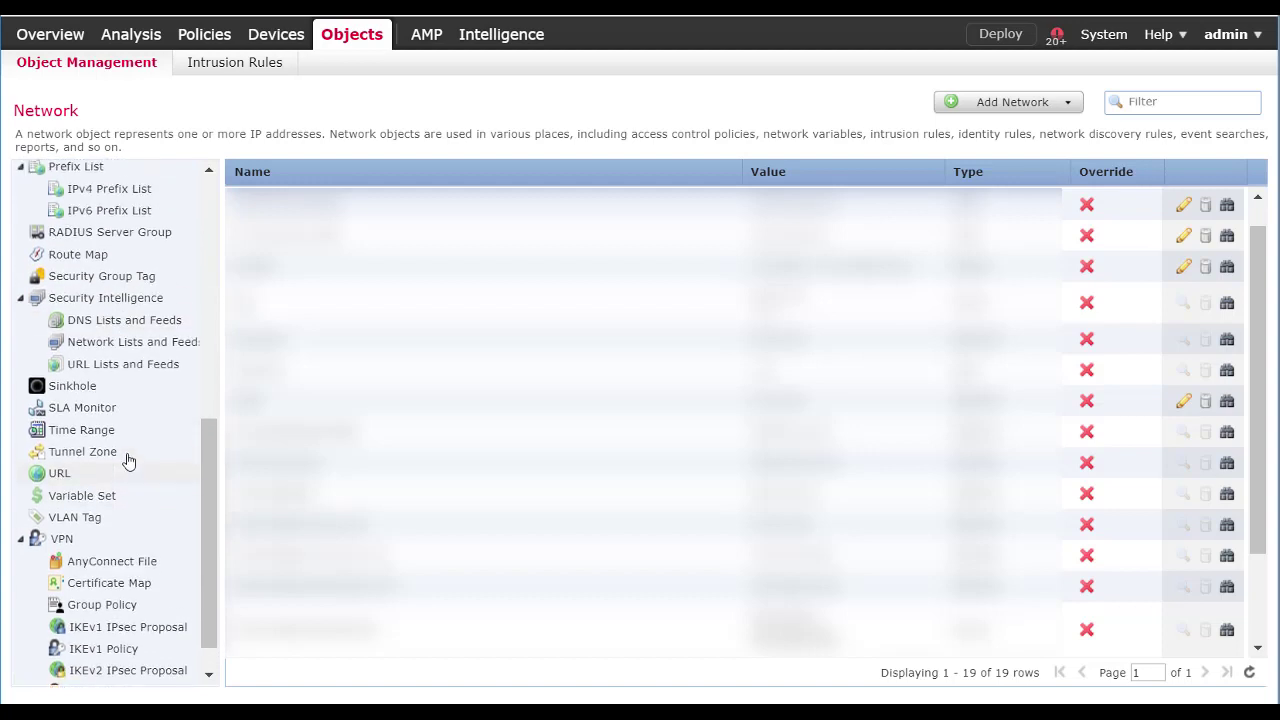
{"action": "scroll", "coordinate": [85, 400], "scroll_direction": "down", "scroll_amount": 1}
{"action": "scroll", "coordinate": [80, 385], "scroll_direction": "up", "scroll_amount": 1}
{"action": "left_click", "coordinate": [64, 238]}
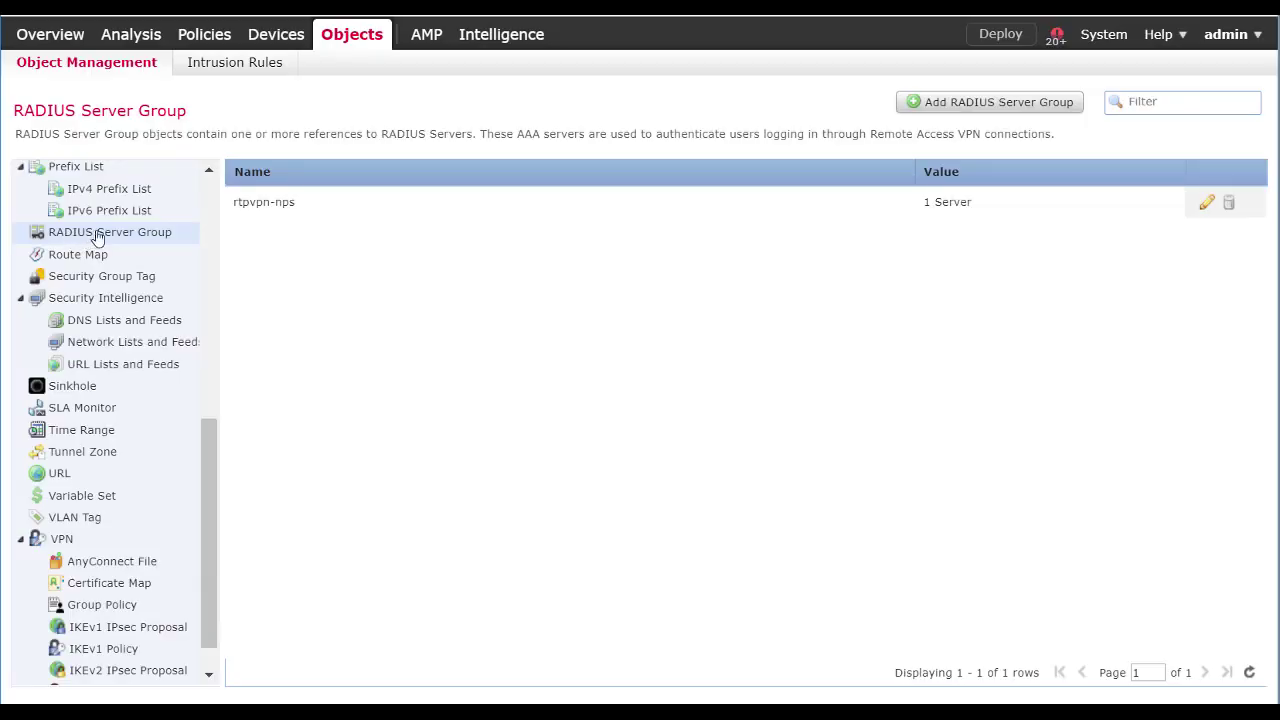
Create a RADIUS server group named 'radius' and start adding a server.
{"action": "left_click", "coordinate": [1022, 107]}
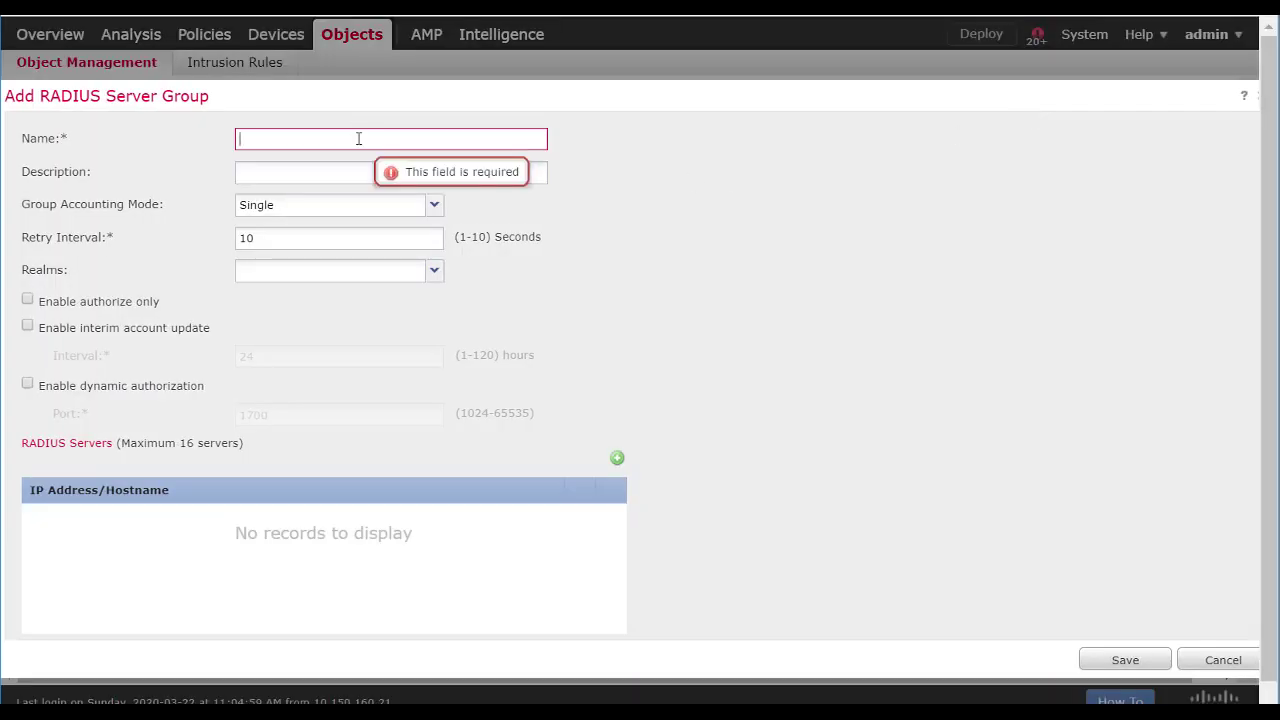
{"action": "type", "text": "radius"}
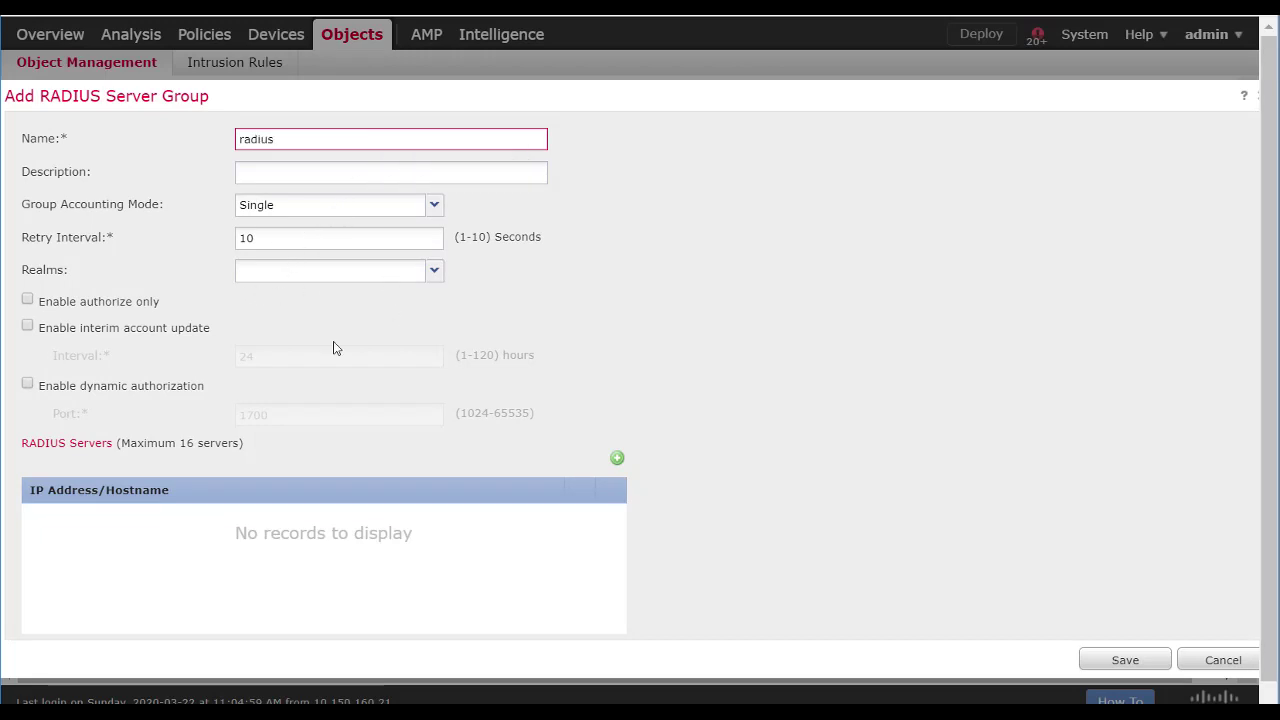
{"action": "left_click", "coordinate": [618, 460]}
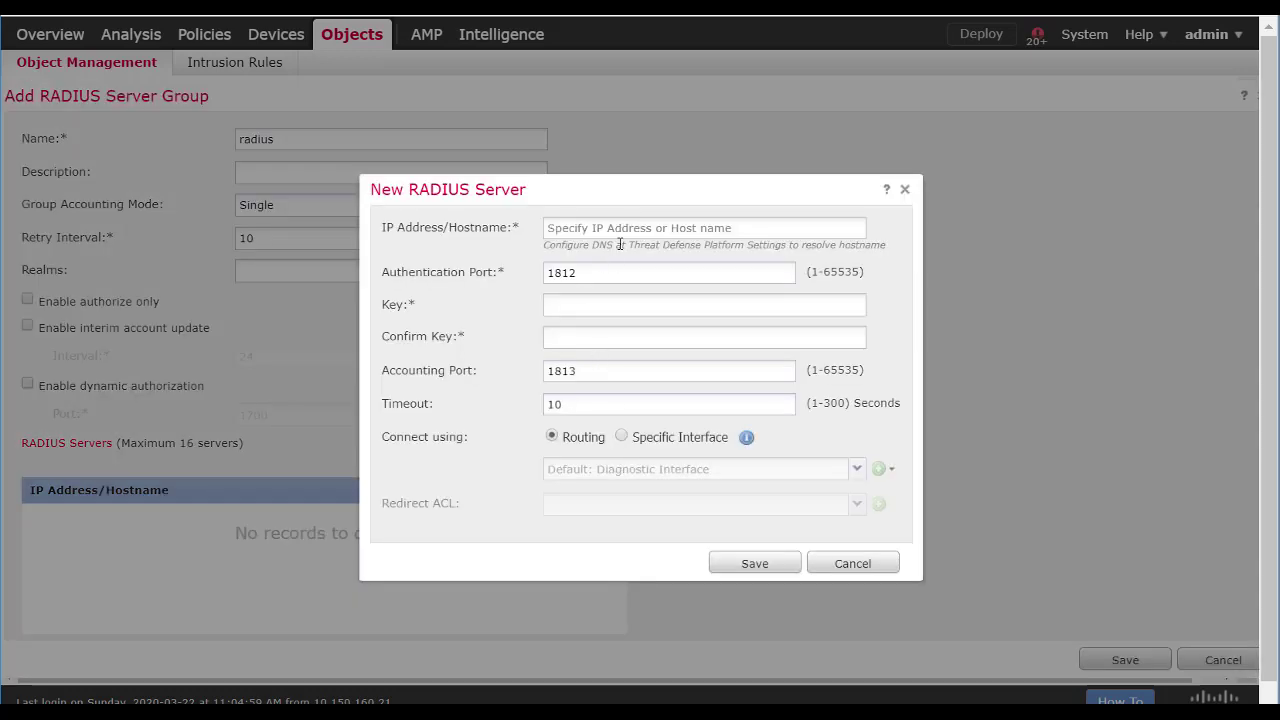
Enter server address 1.1.1.1 and enter and confirm the shared key.
{"action": "left_click", "coordinate": [615, 228]}
{"action": "type", "text": "1.1.1.1"}
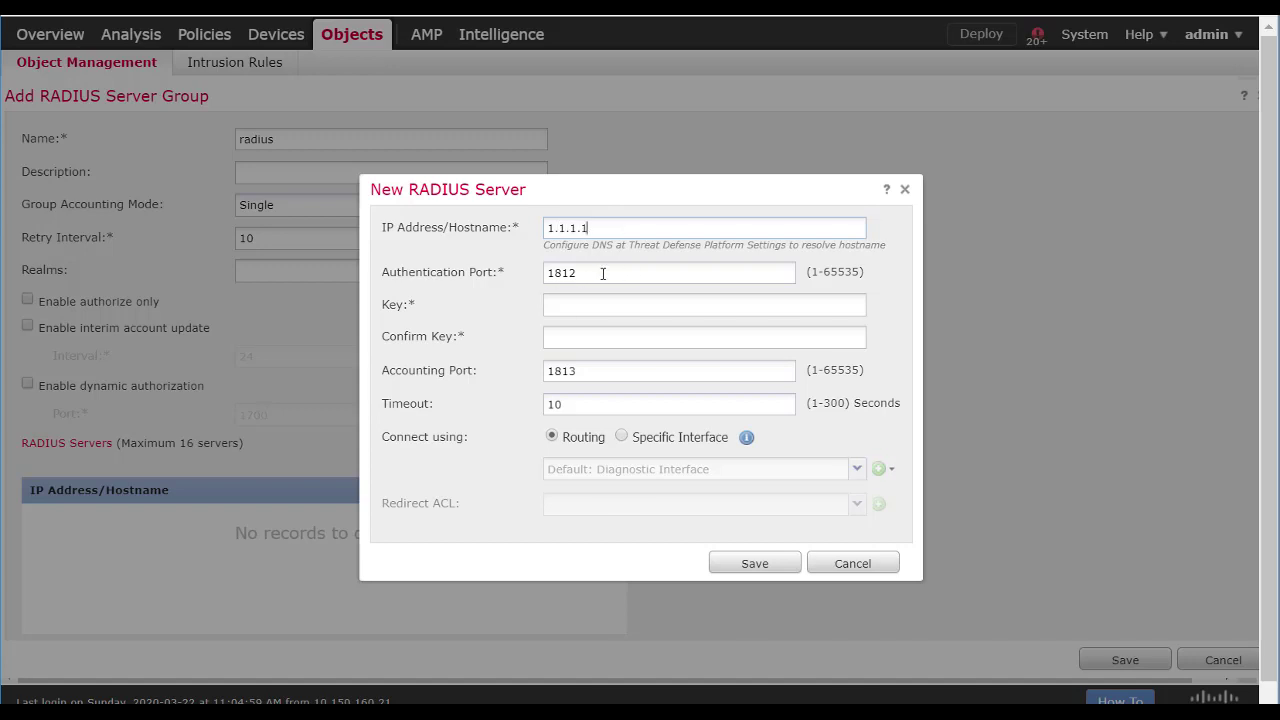
{"action": "left_click", "coordinate": [581, 304]}
{"action": "key", "text": "Tab"}
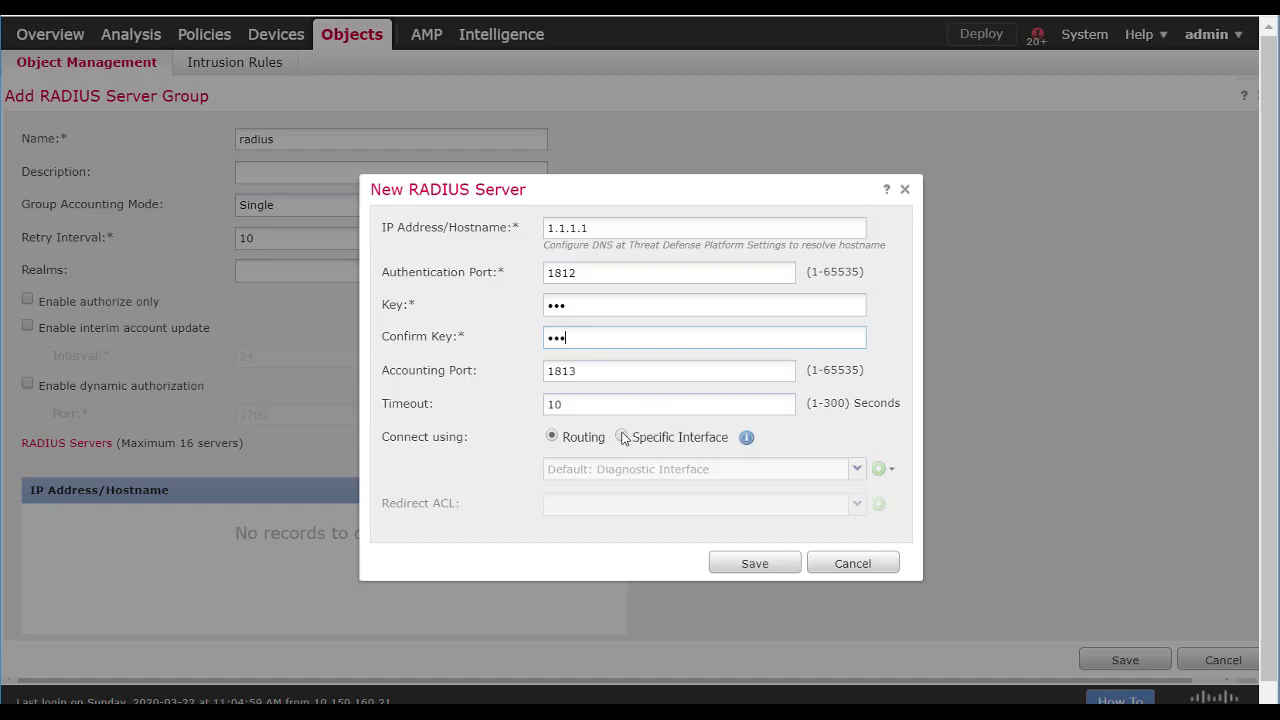
Route the RADIUS server through the specific interface inside.
{"action": "left_click", "coordinate": [622, 438]}
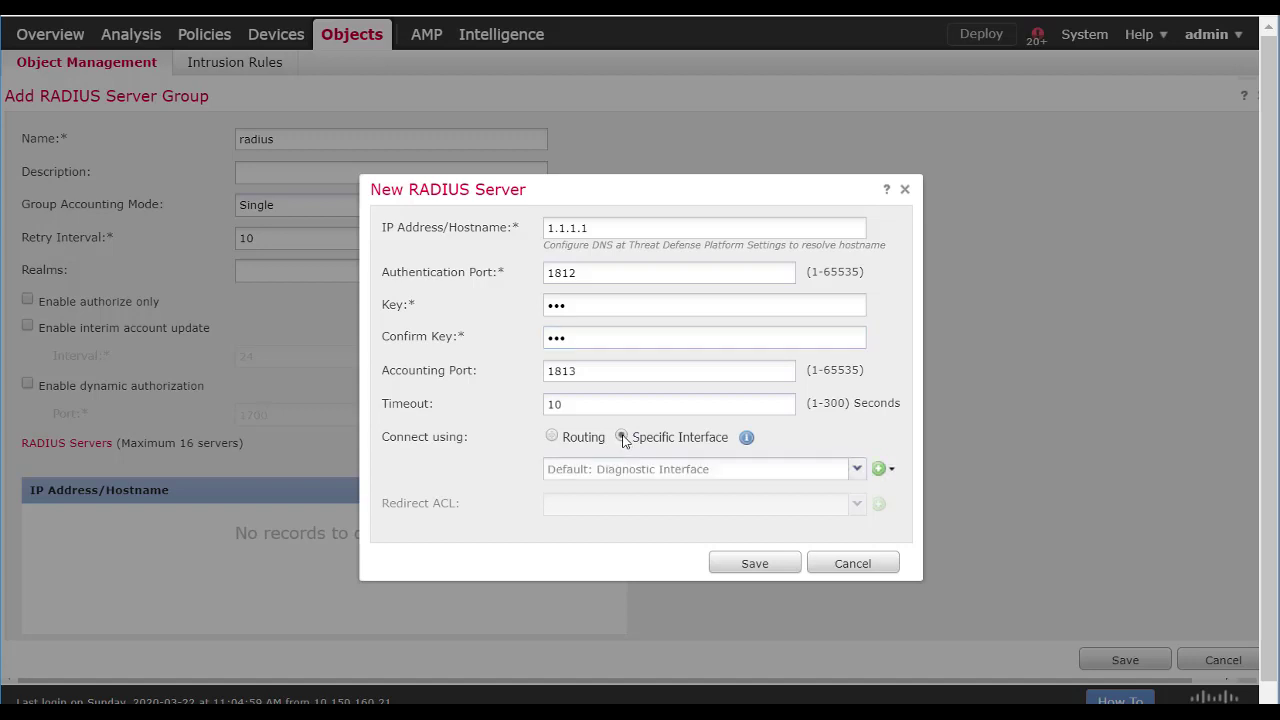
{"action": "left_click", "coordinate": [856, 470]}
{"action": "left_click", "coordinate": [766, 470]}
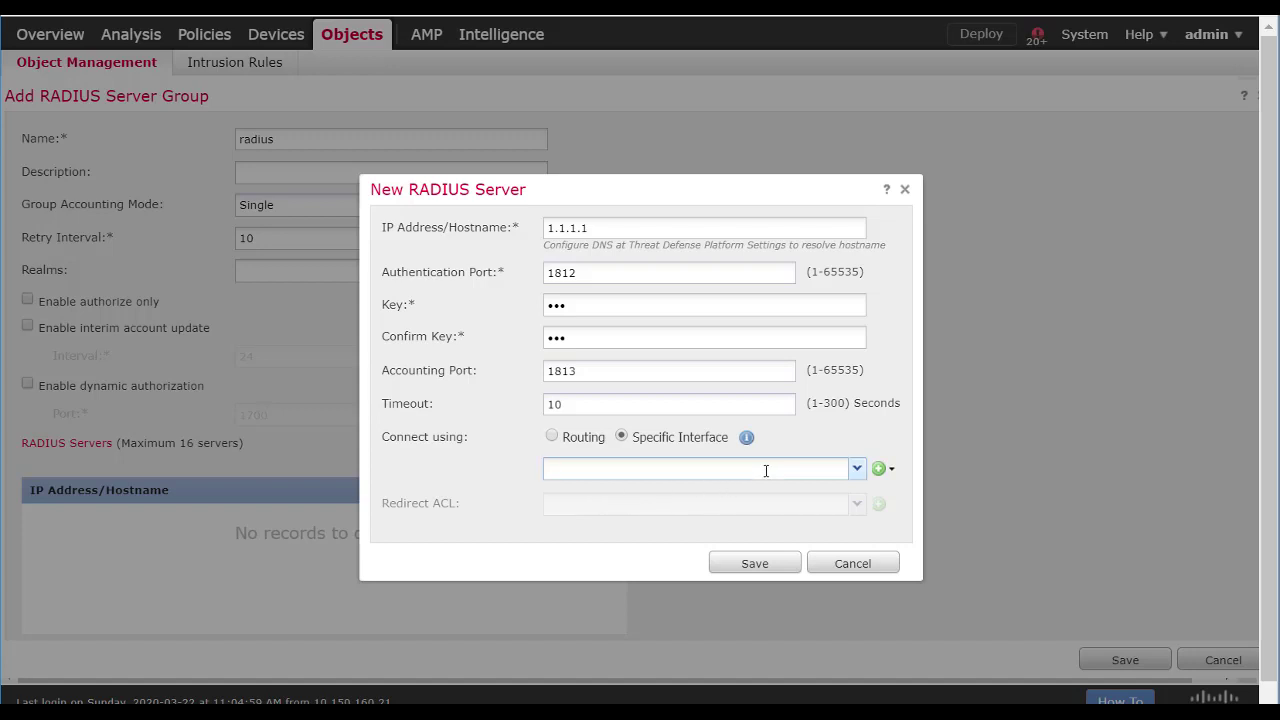
{"action": "left_click", "coordinate": [852, 476]}
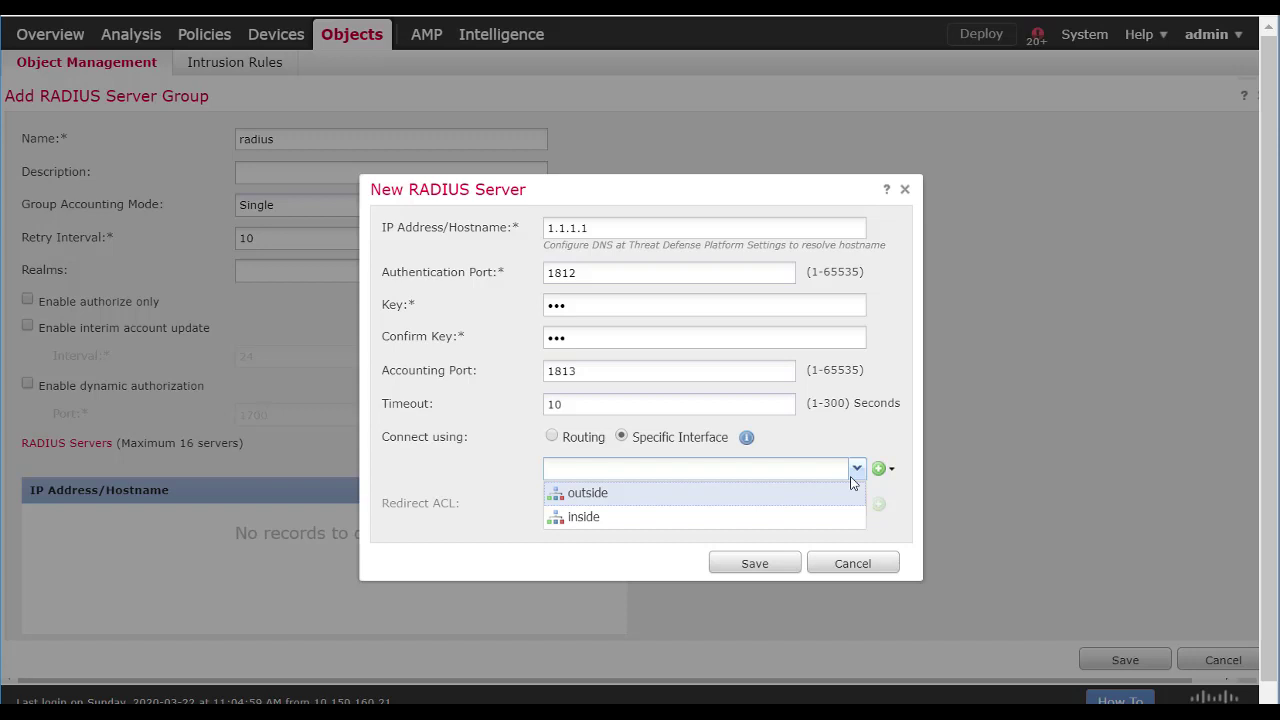
{"action": "key", "text": "Down"}
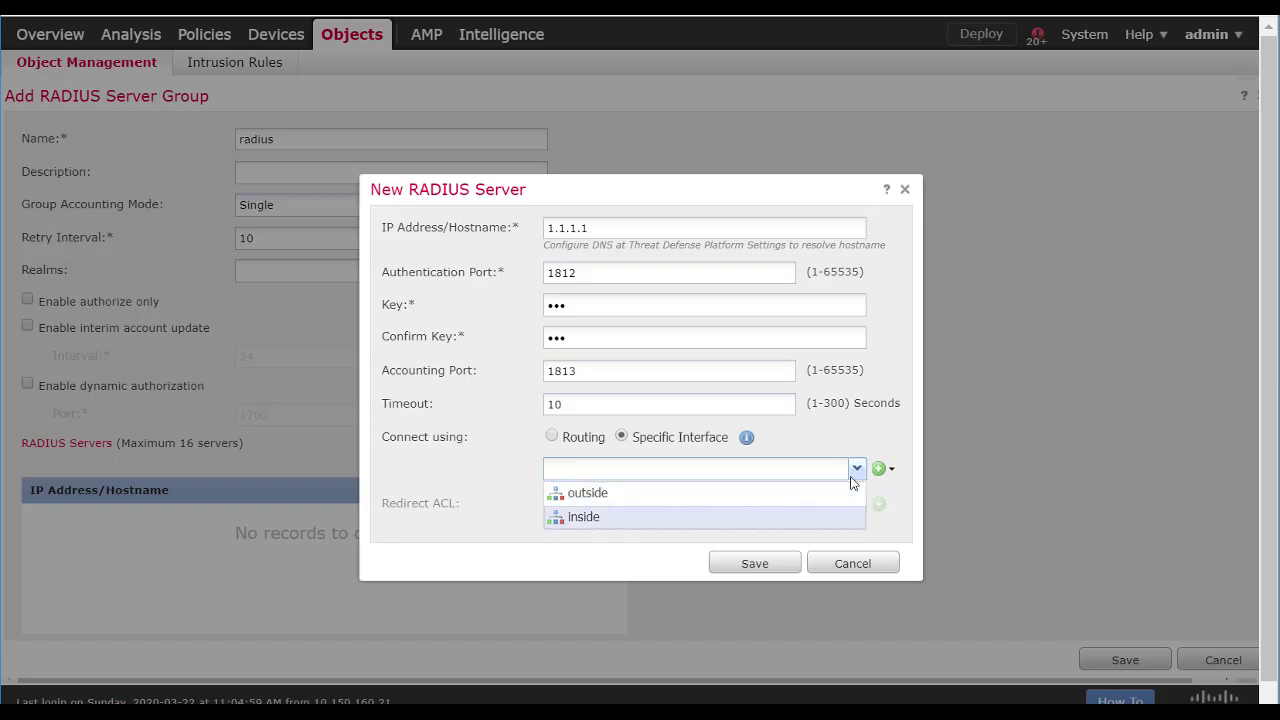
{"action": "key", "text": "Return"}
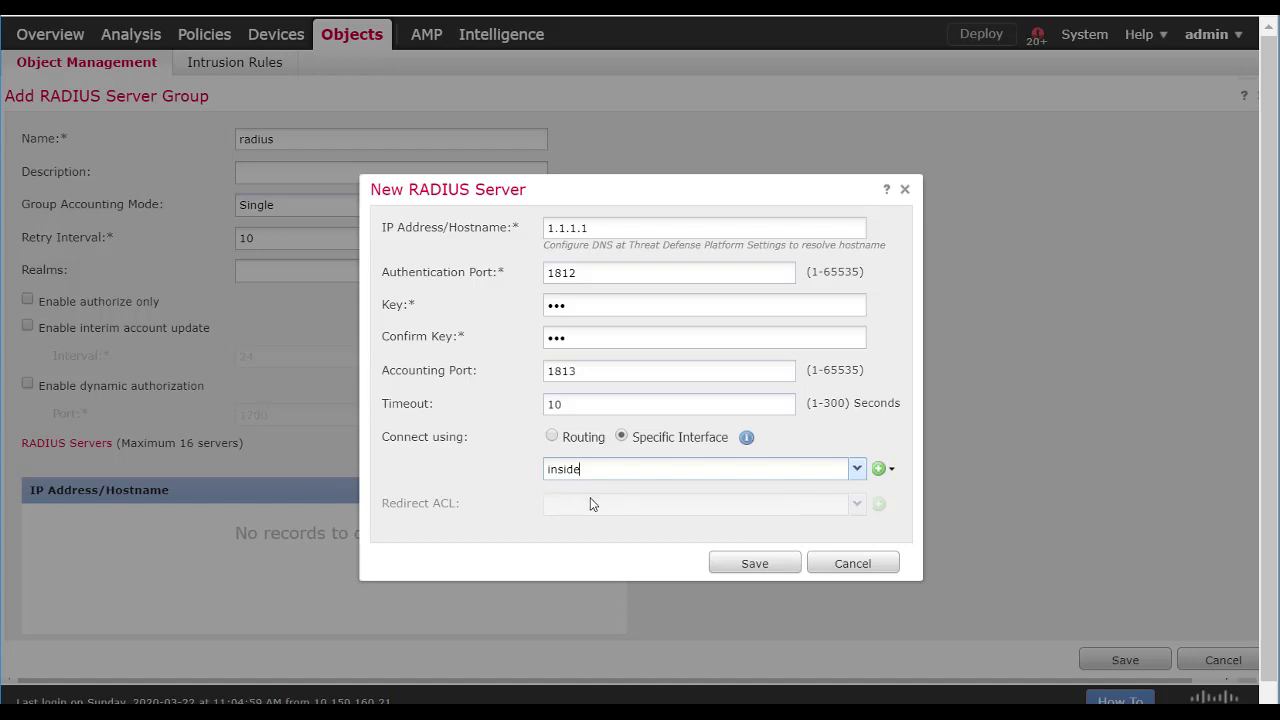
Save server 1.1.1.1 and the radius group, listed beside rtpvpn-nps.
{"action": "left_click", "coordinate": [784, 565]}
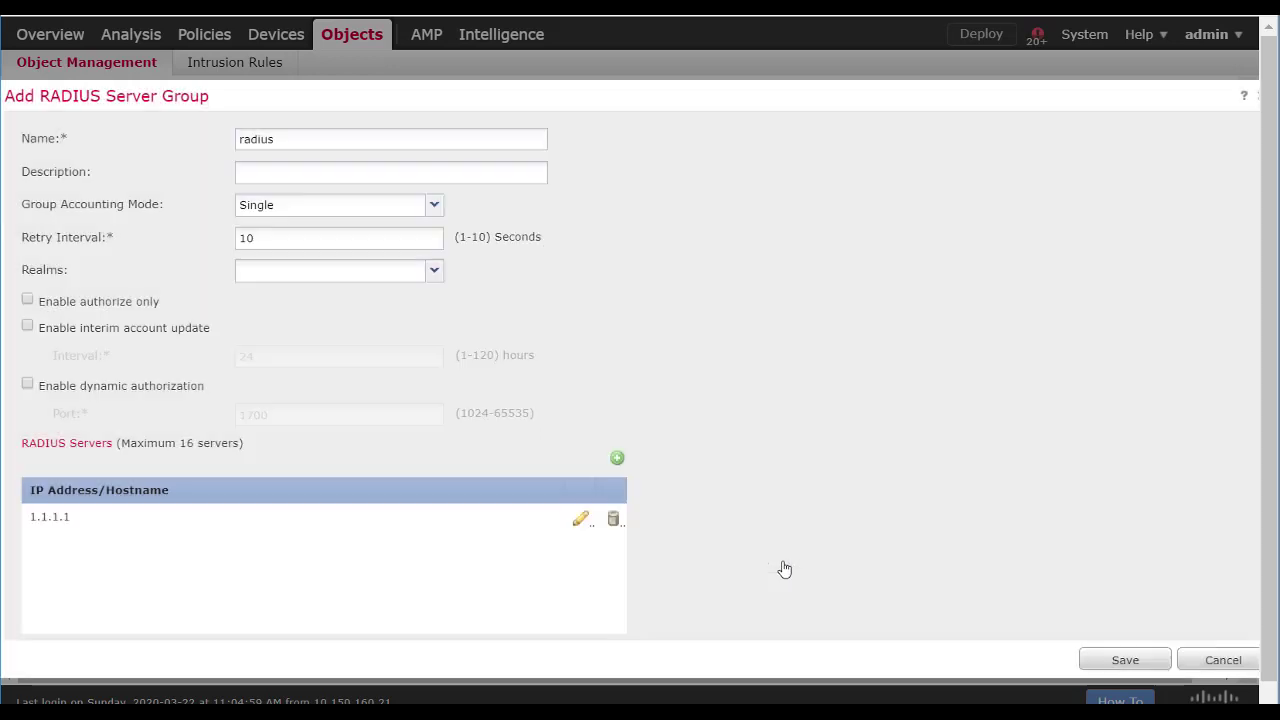
{"action": "left_click", "coordinate": [1107, 658]}
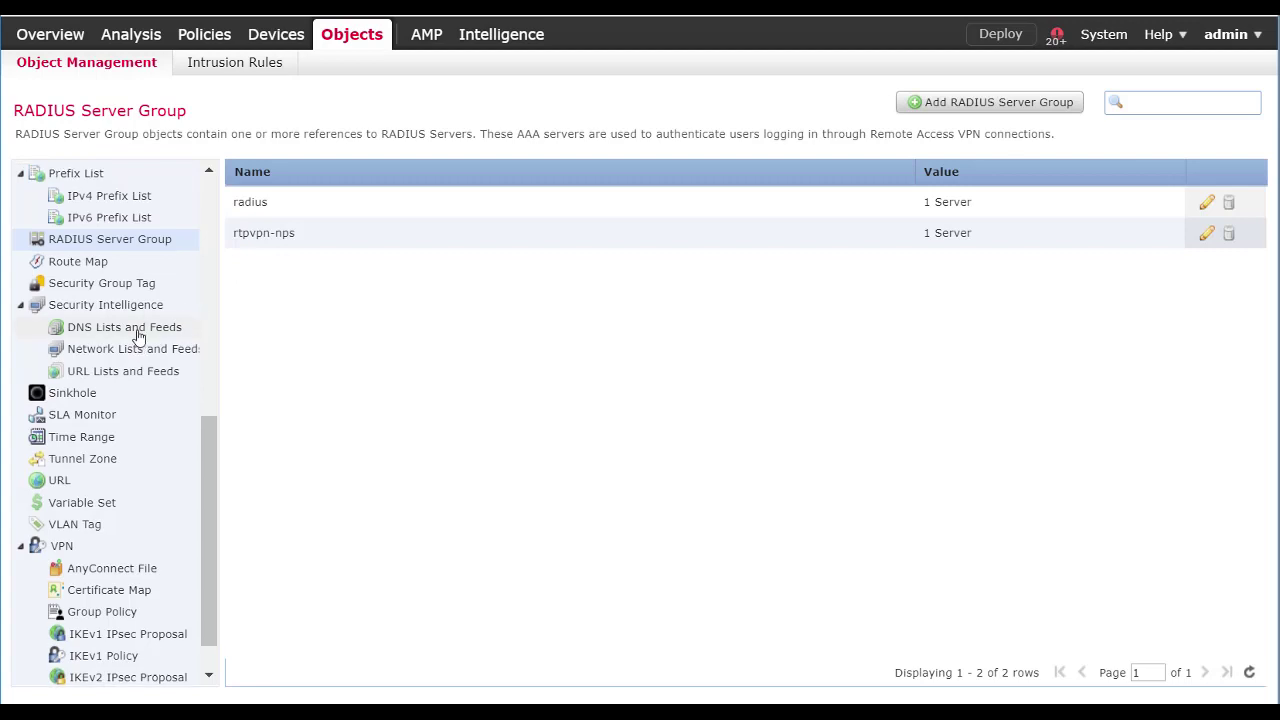
{"action": "scroll", "coordinate": [136, 340], "scroll_direction": "up", "scroll_amount": 1}
{"action": "scroll", "coordinate": [140, 393], "scroll_direction": "up", "scroll_amount": 10}
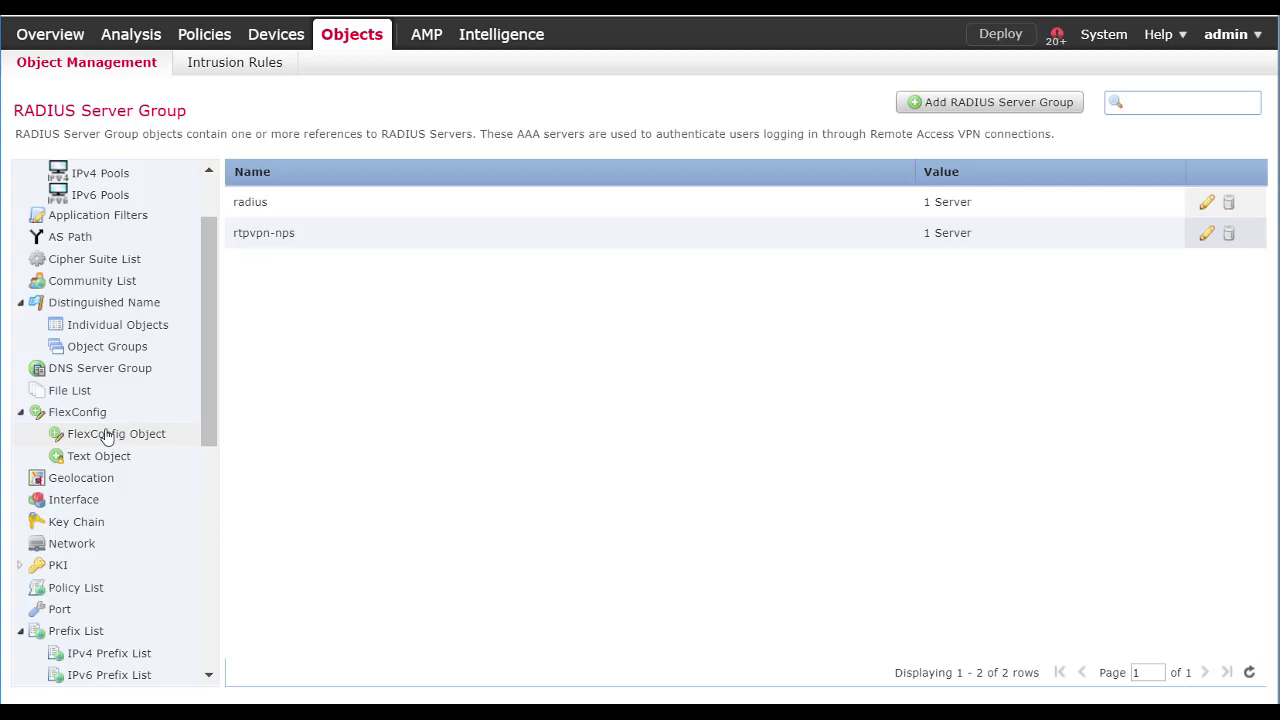
Filter the FlexConfig objects by 'ldap' to list aaa-serverldap and ldapattributemap.
{"action": "left_click", "coordinate": [108, 436]}
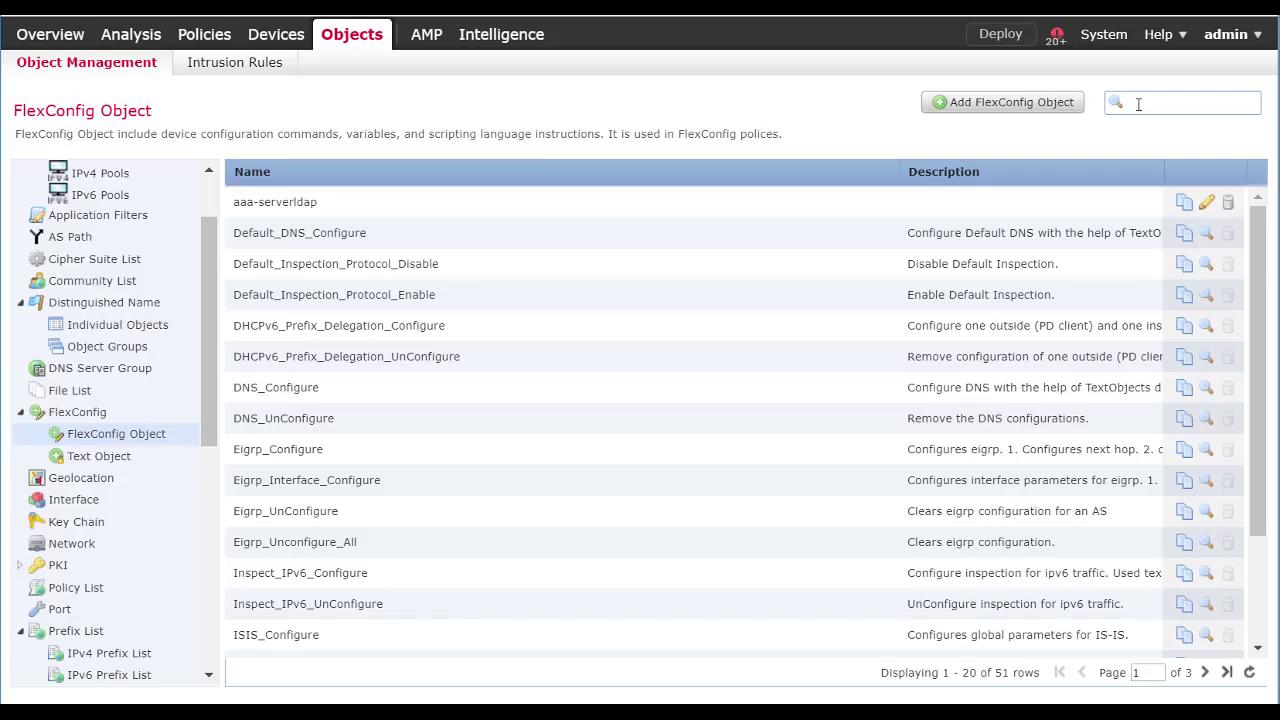
{"action": "left_click", "coordinate": [1149, 96]}
{"action": "type", "text": "ldap"}
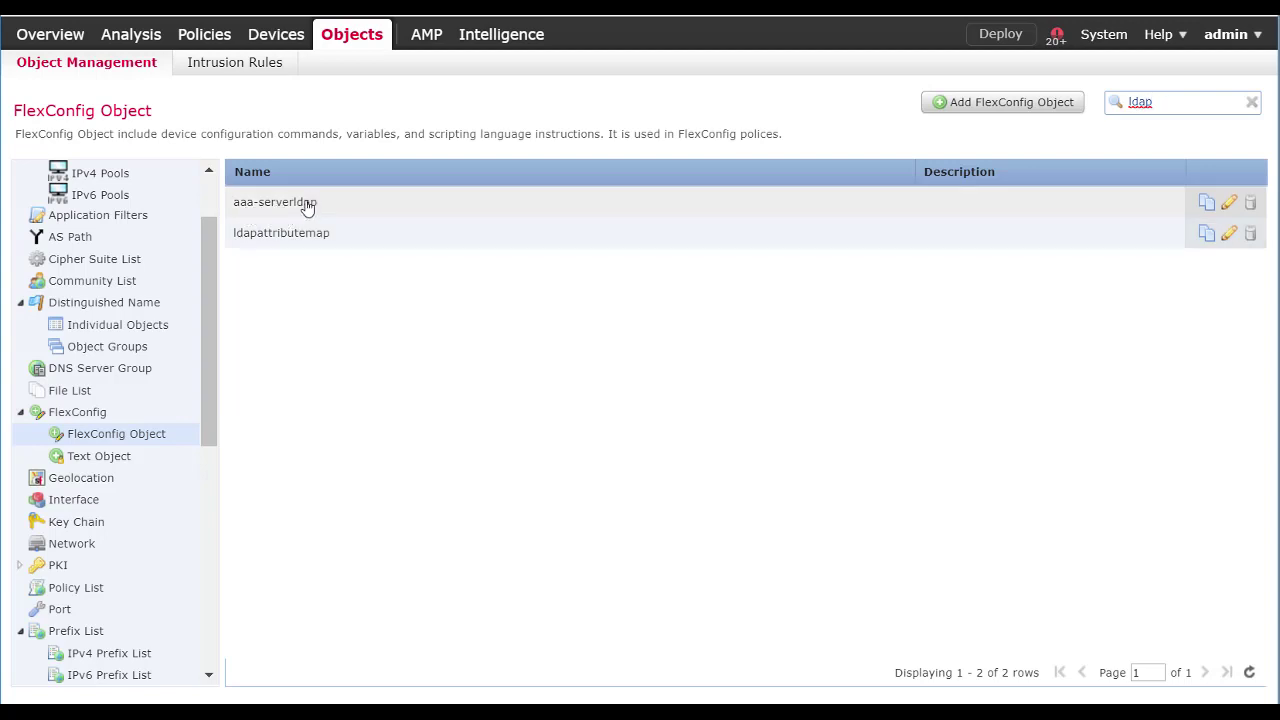
{"action": "double_click", "coordinate": [302, 209]}
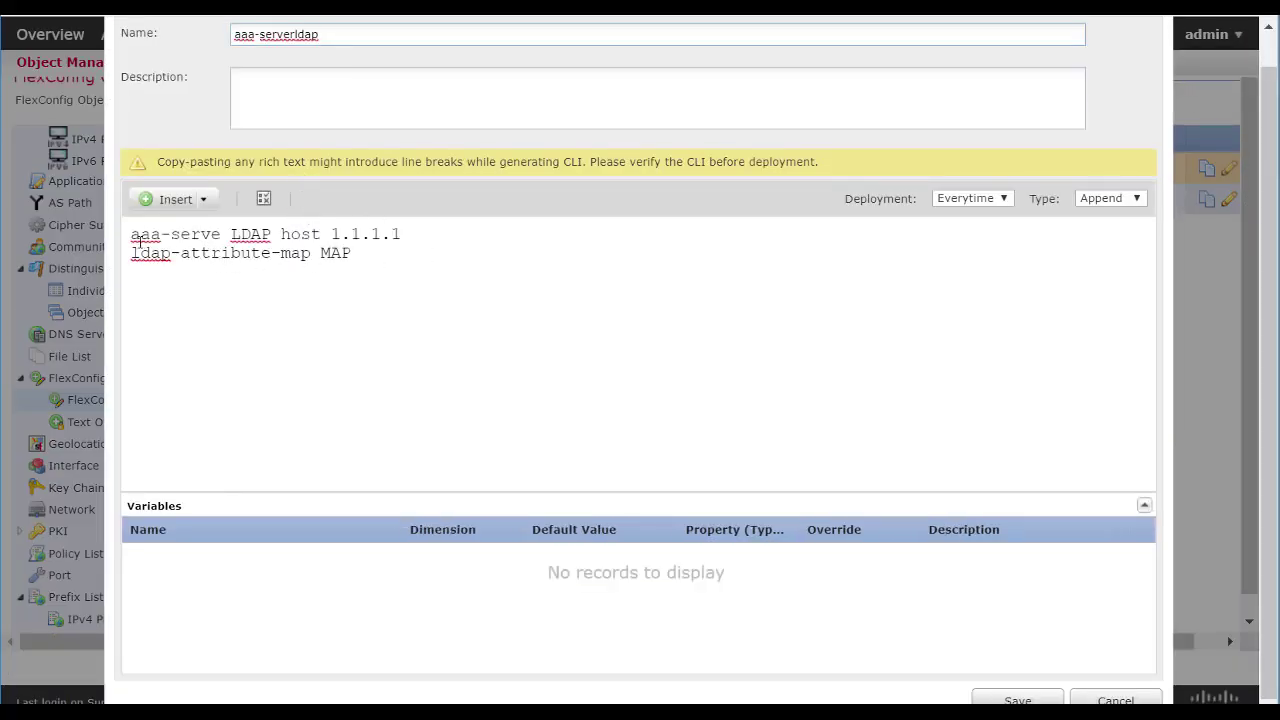
{"action": "left_click_drag", "start_coordinate": [133, 236], "coordinate": [390, 236]}
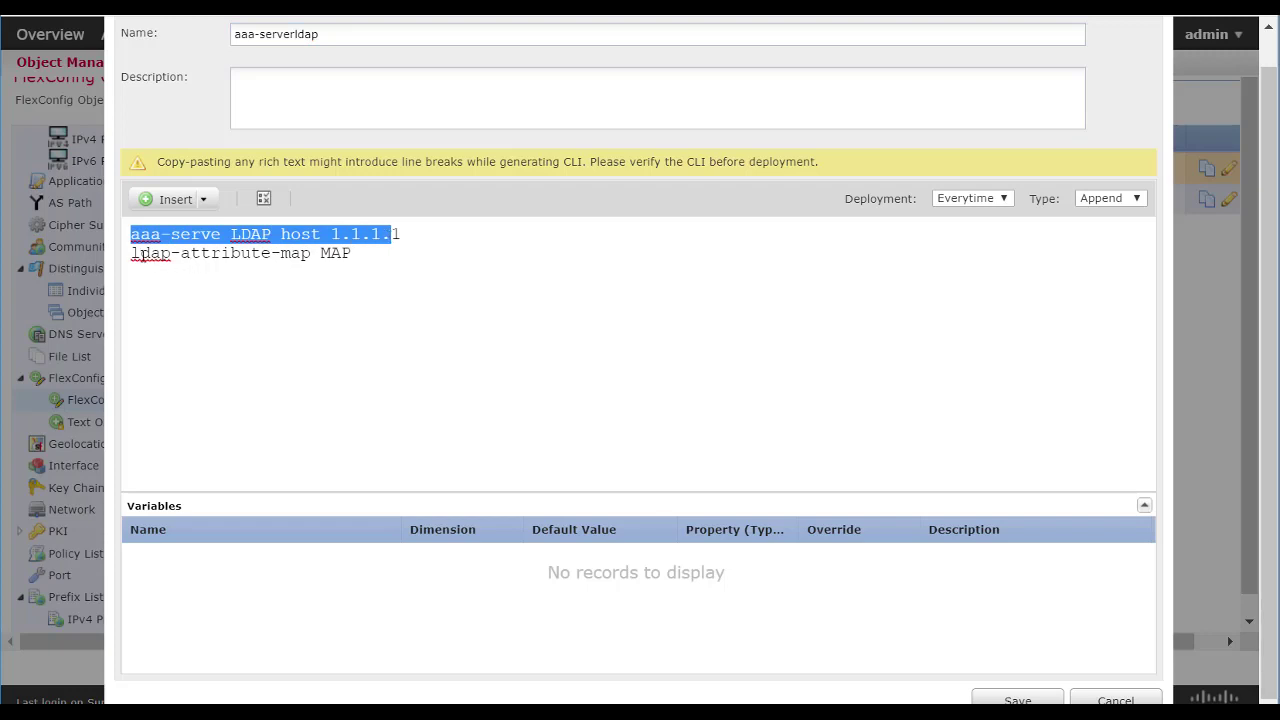
{"action": "left_click_drag", "start_coordinate": [132, 253], "coordinate": [322, 255]}
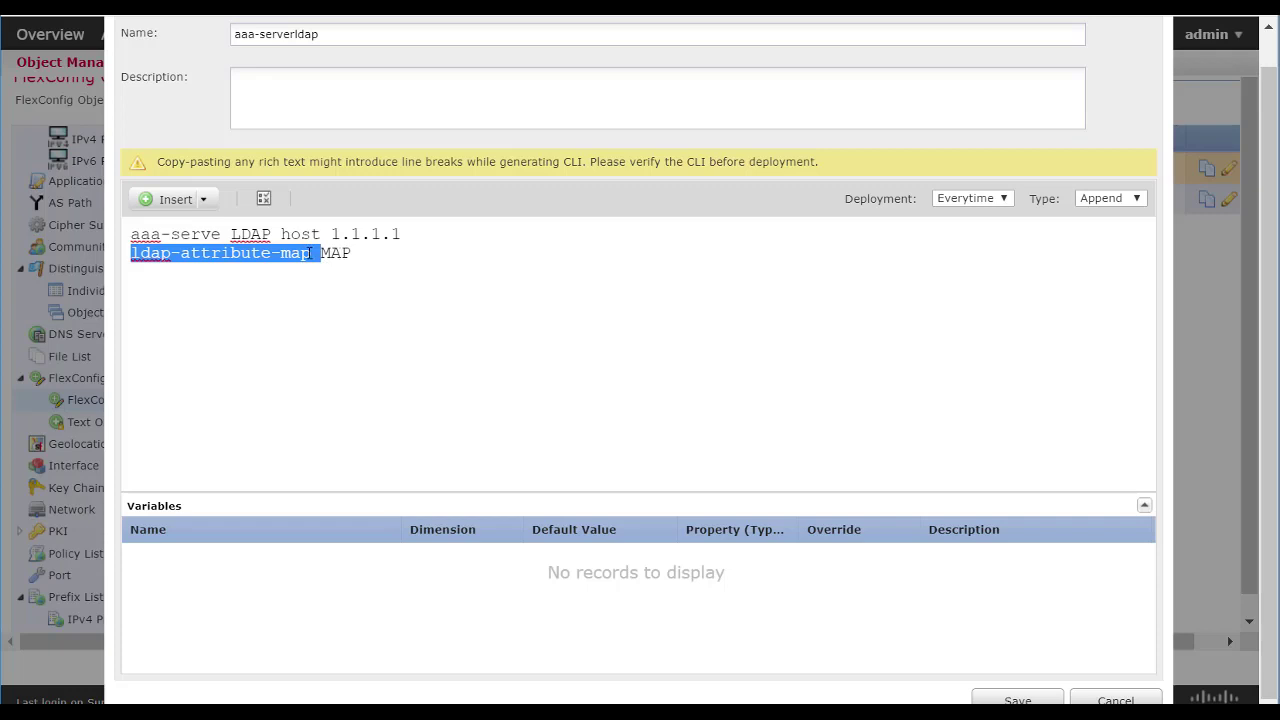
{"action": "left_click", "coordinate": [220, 236]}
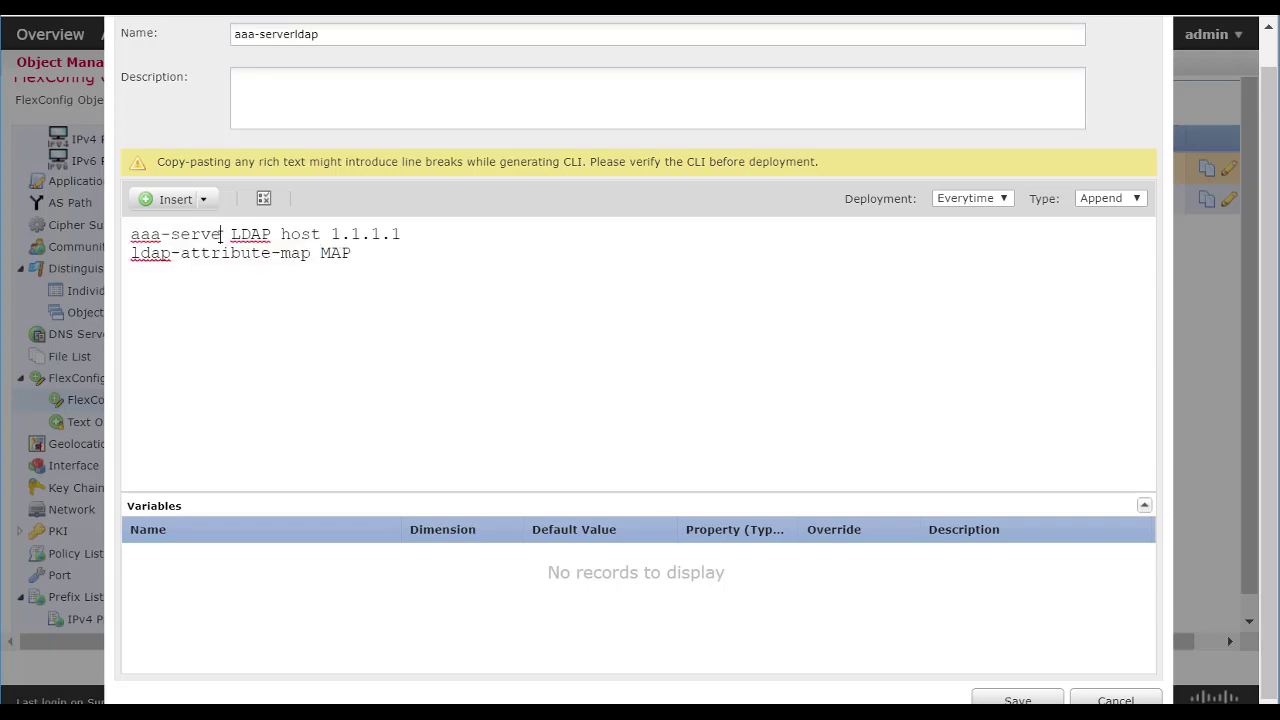
{"action": "left_click_drag", "start_coordinate": [222, 236], "coordinate": [171, 236]}
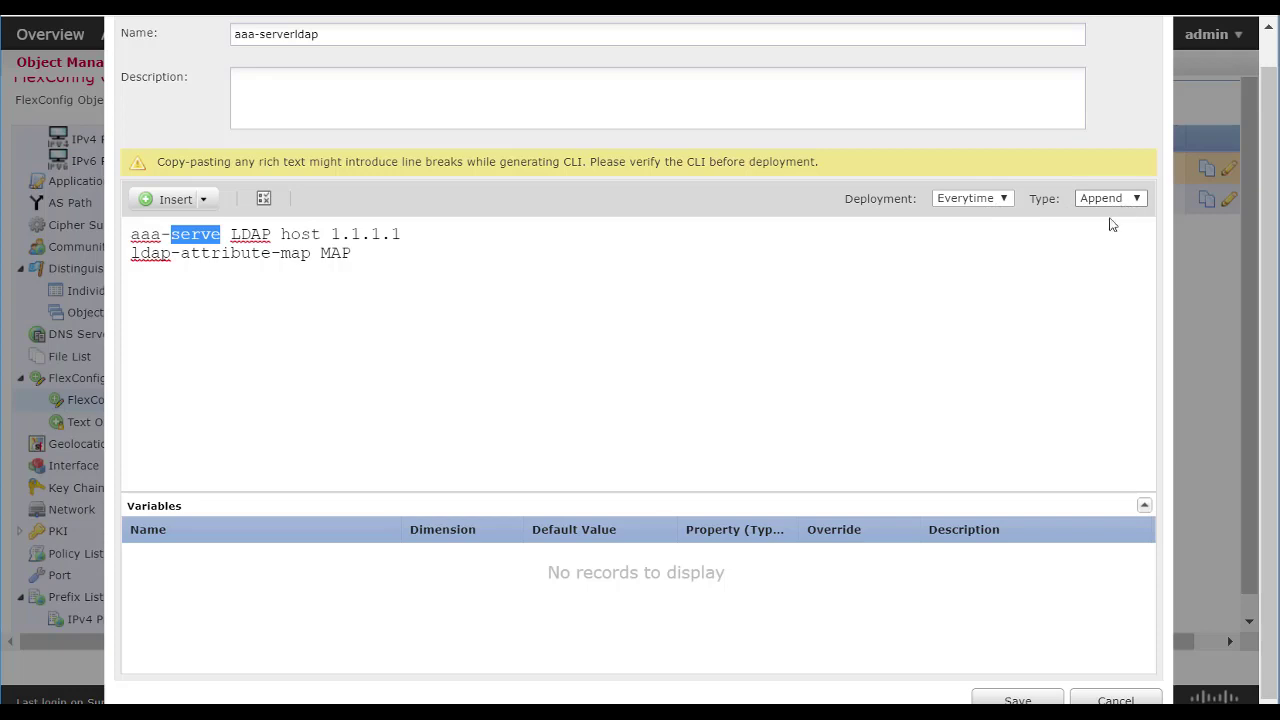
{"action": "left_click", "coordinate": [1110, 700]}
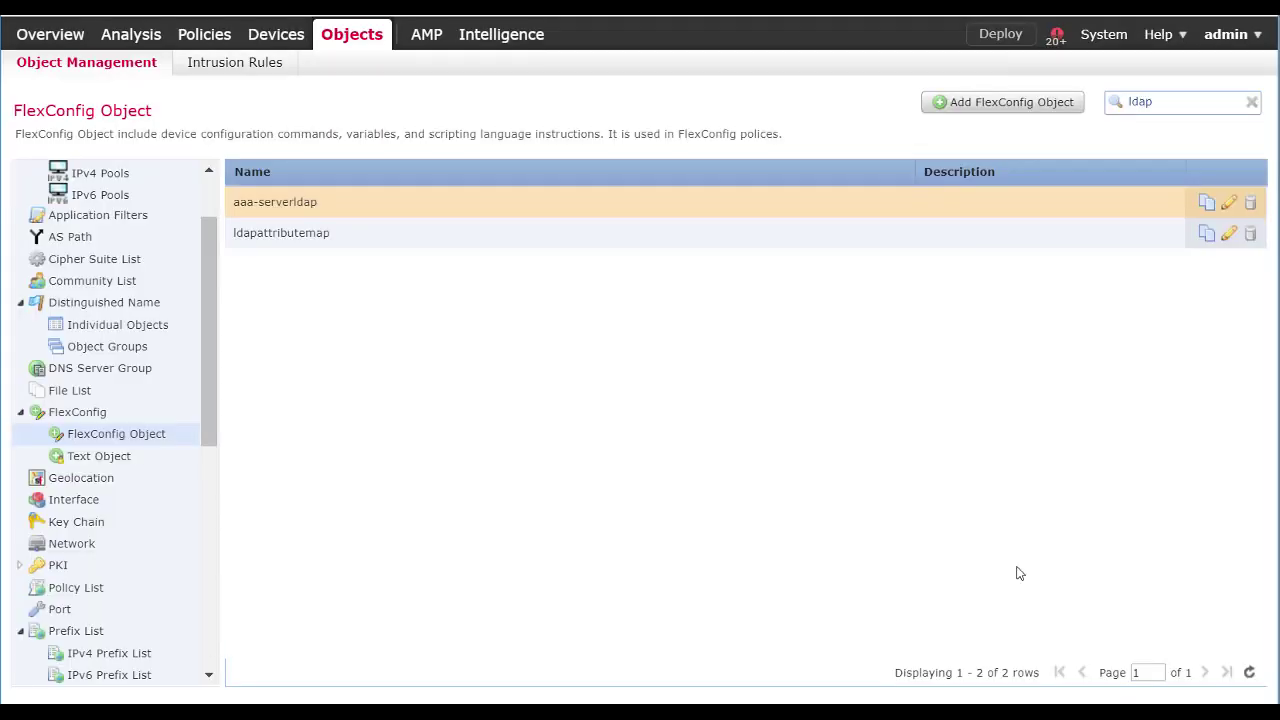
{"action": "left_click", "coordinate": [359, 234]}
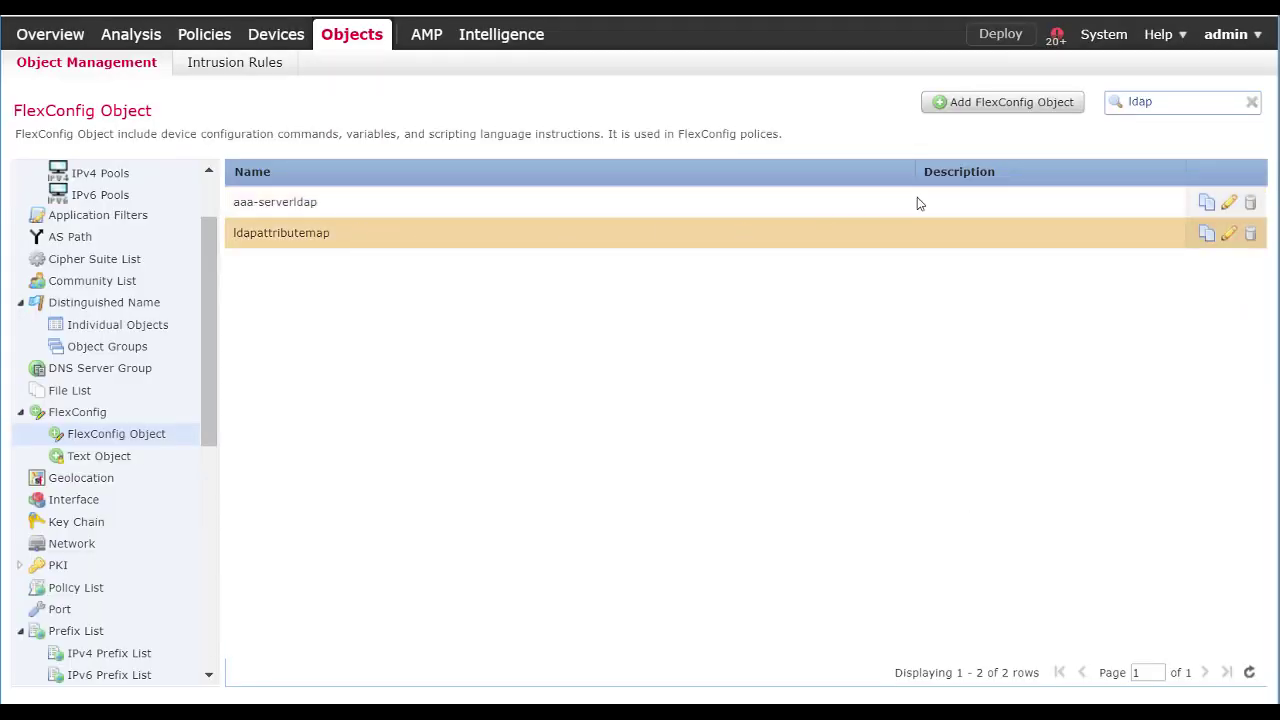
Open the ldapattributemap object and highlight its attribute-map, LDAP group DN, Group1 and memberOf lines.
{"action": "left_click", "coordinate": [1226, 236]}
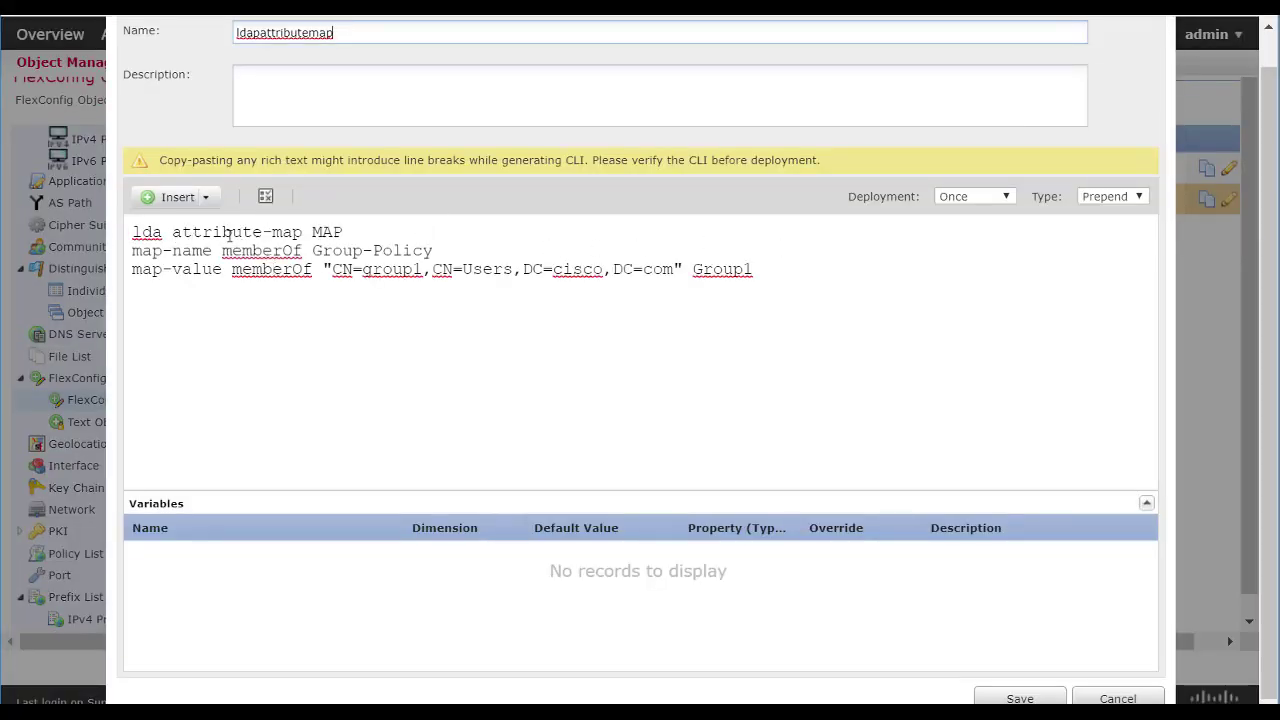
{"action": "left_click", "coordinate": [161, 231]}
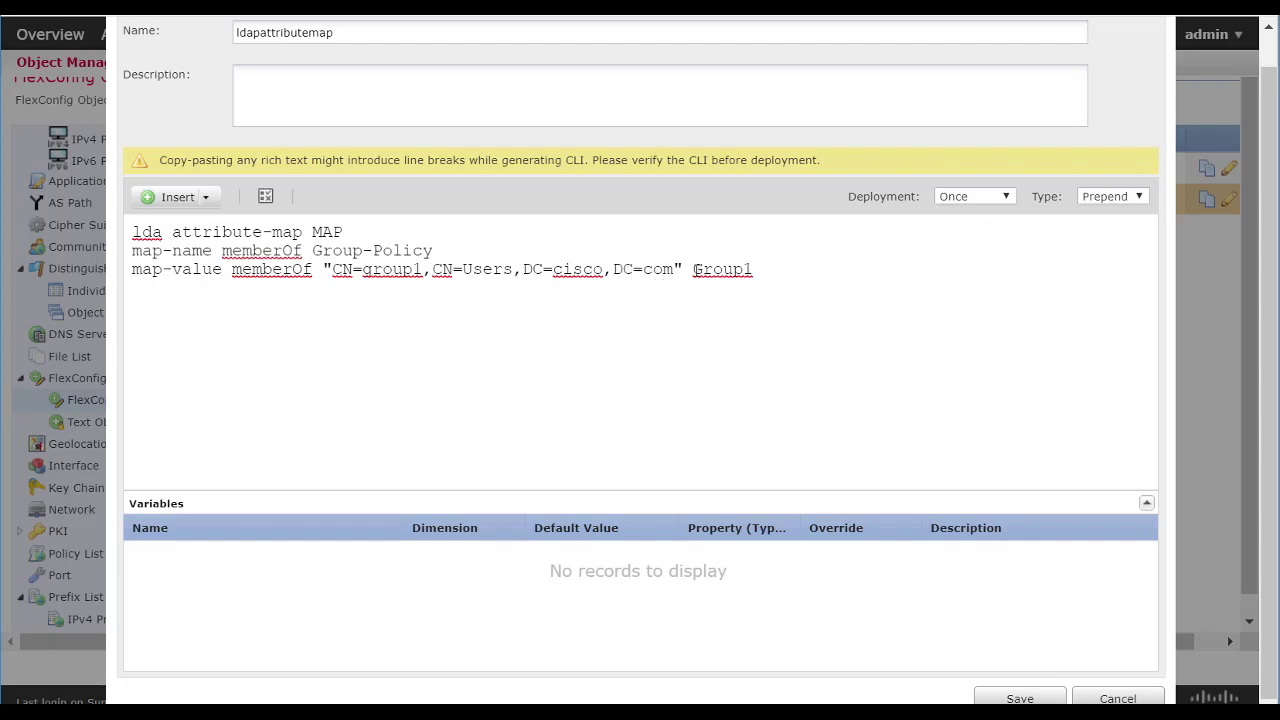
{"action": "left_click_drag", "start_coordinate": [755, 269], "coordinate": [691, 269]}
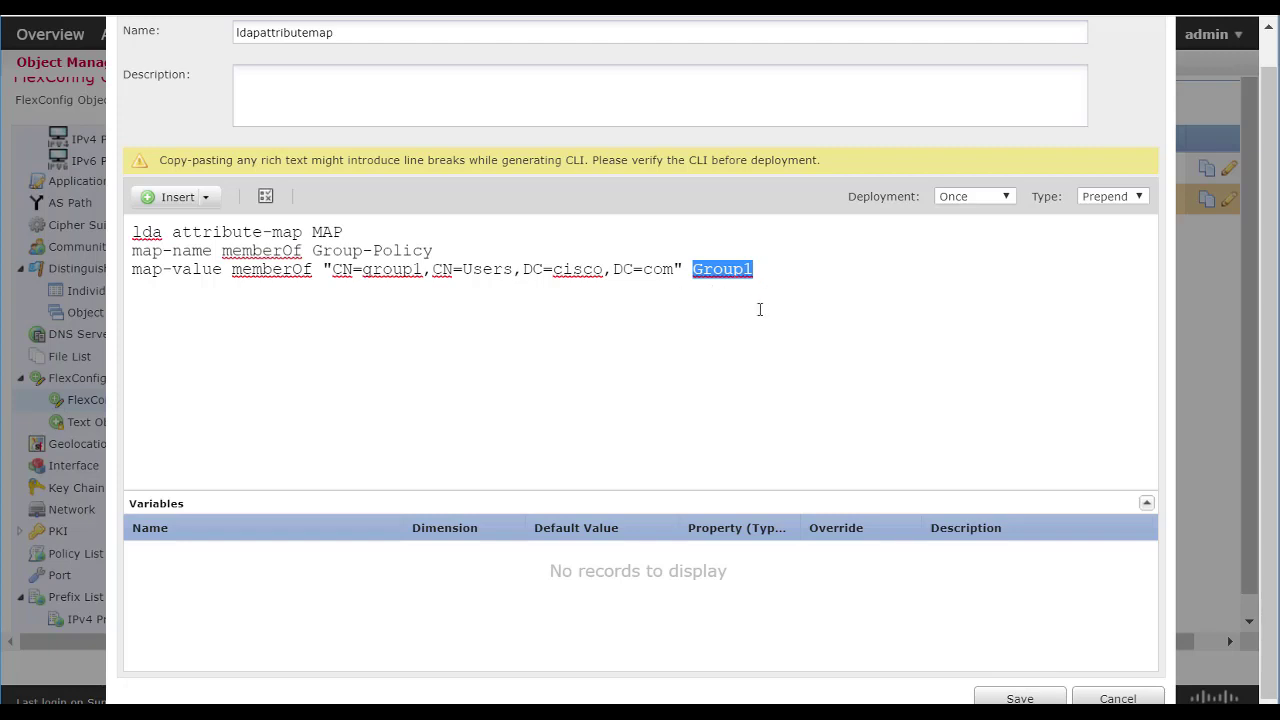
{"action": "left_click_drag", "start_coordinate": [324, 269], "coordinate": [680, 266]}
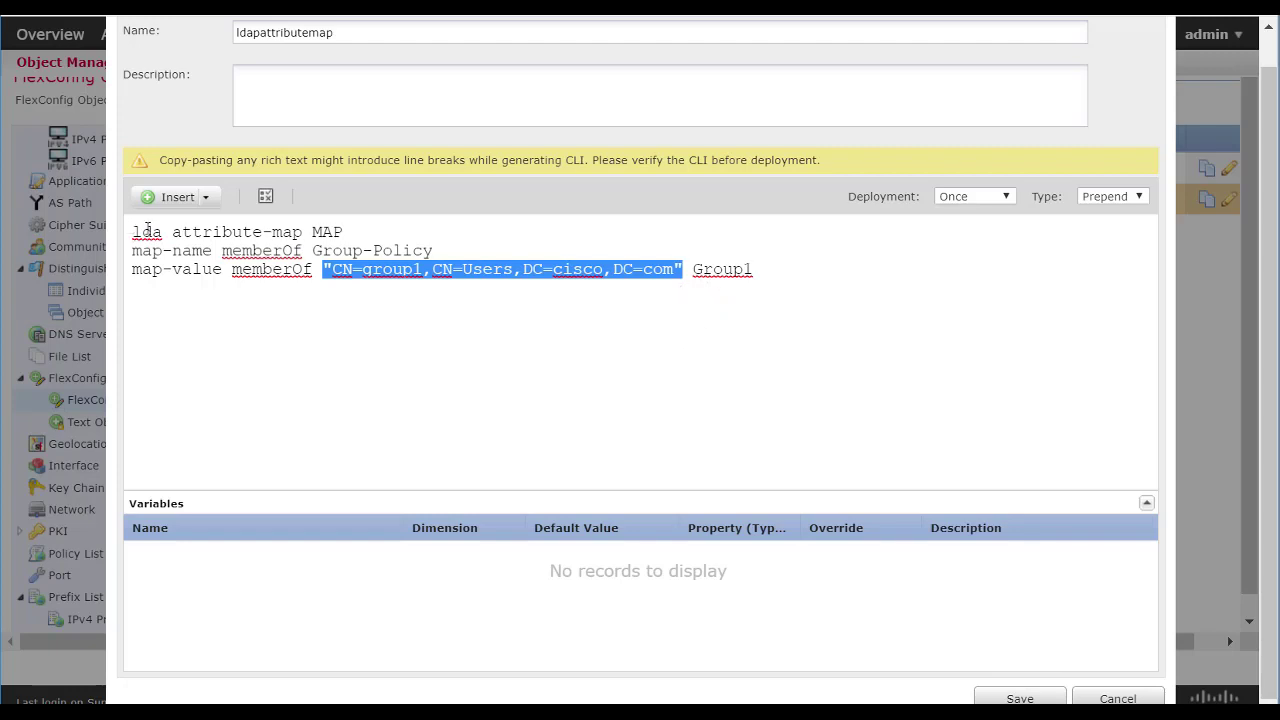
{"action": "left_click_drag", "start_coordinate": [343, 231], "coordinate": [770, 266]}
{"action": "triple_click", "coordinate": [246, 251]}
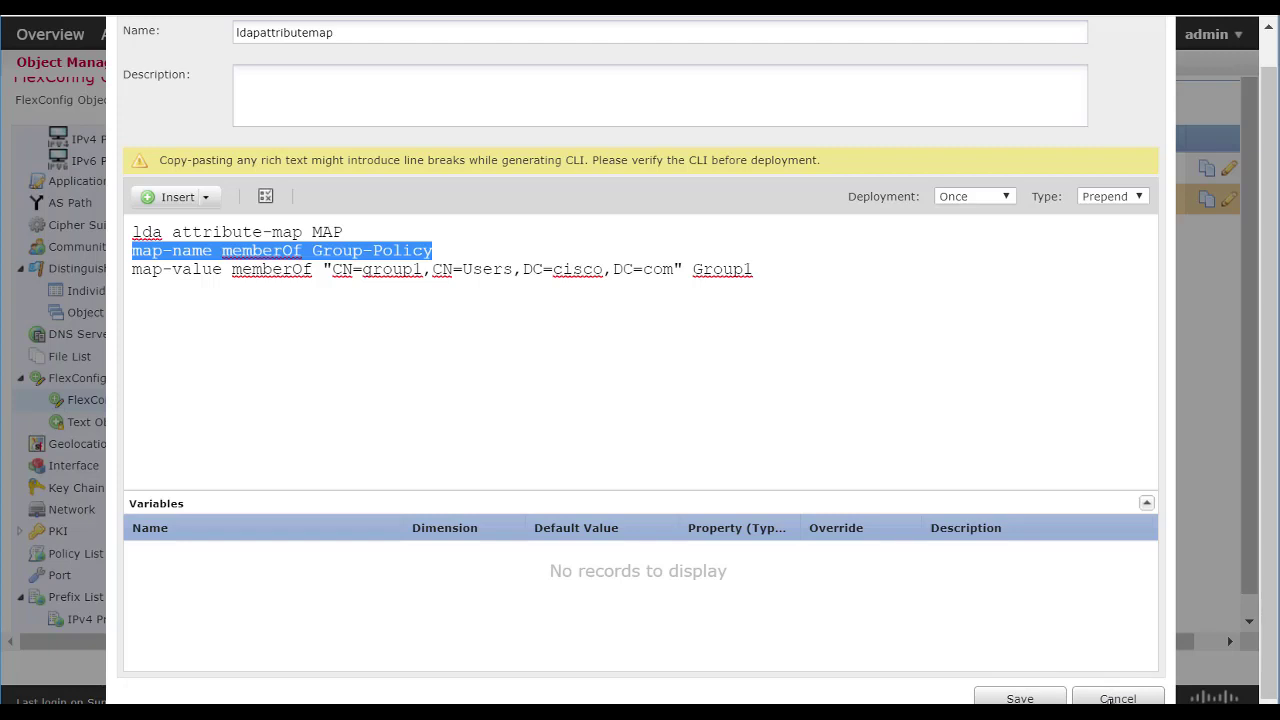
Cancel the object unchanged and bring up the FlexConfig policy list showing flex1 out-of-date.
{"action": "left_click", "coordinate": [1112, 699]}
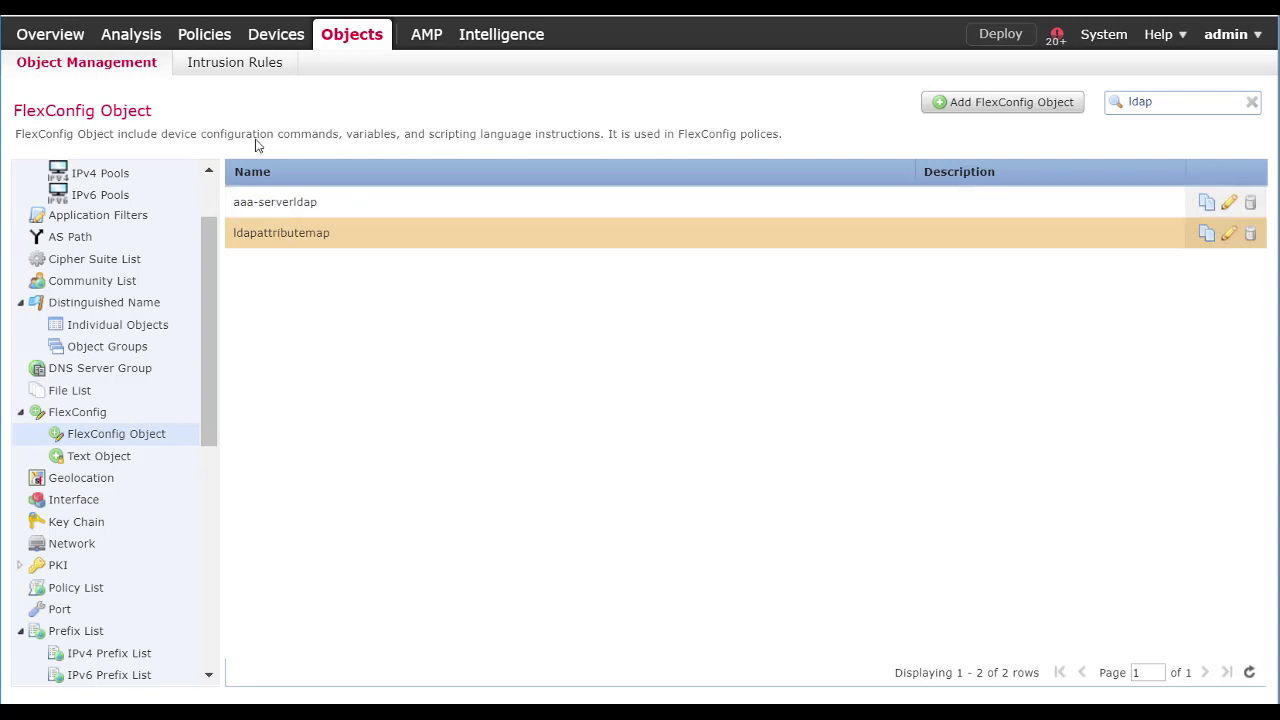
{"action": "mouse_move", "coordinate": [268, 44]}
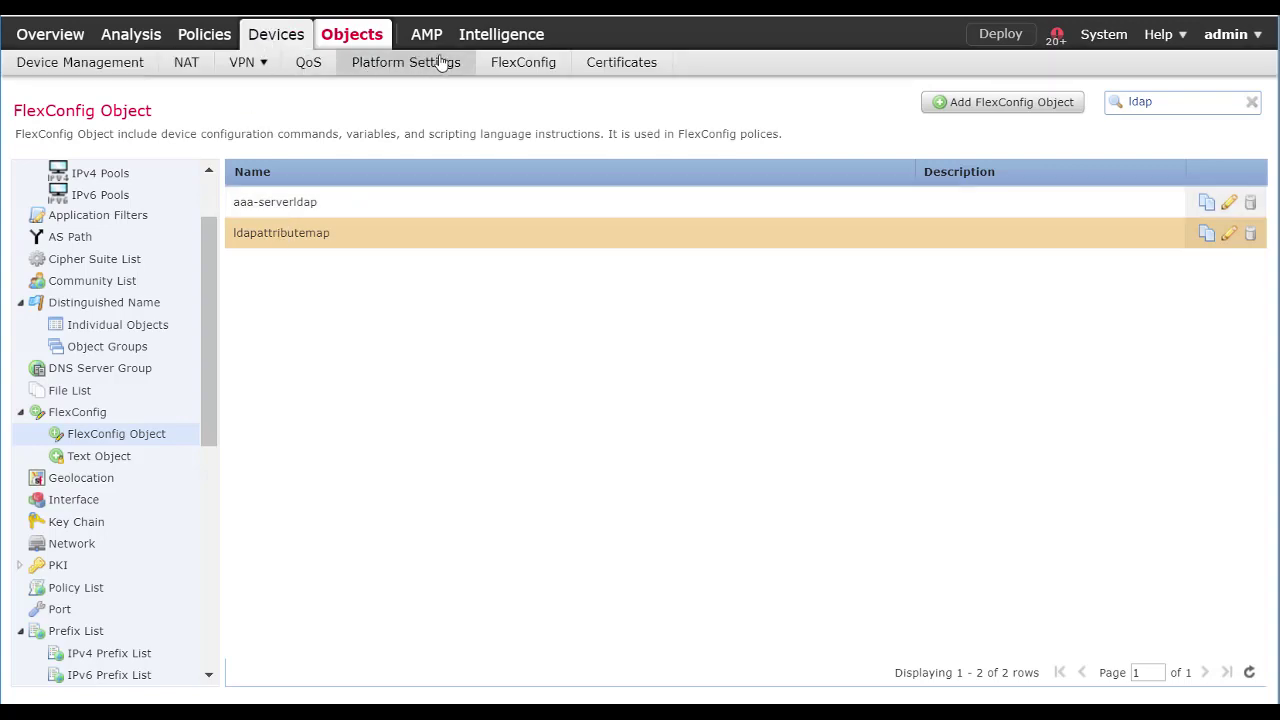
{"action": "left_click", "coordinate": [508, 66]}
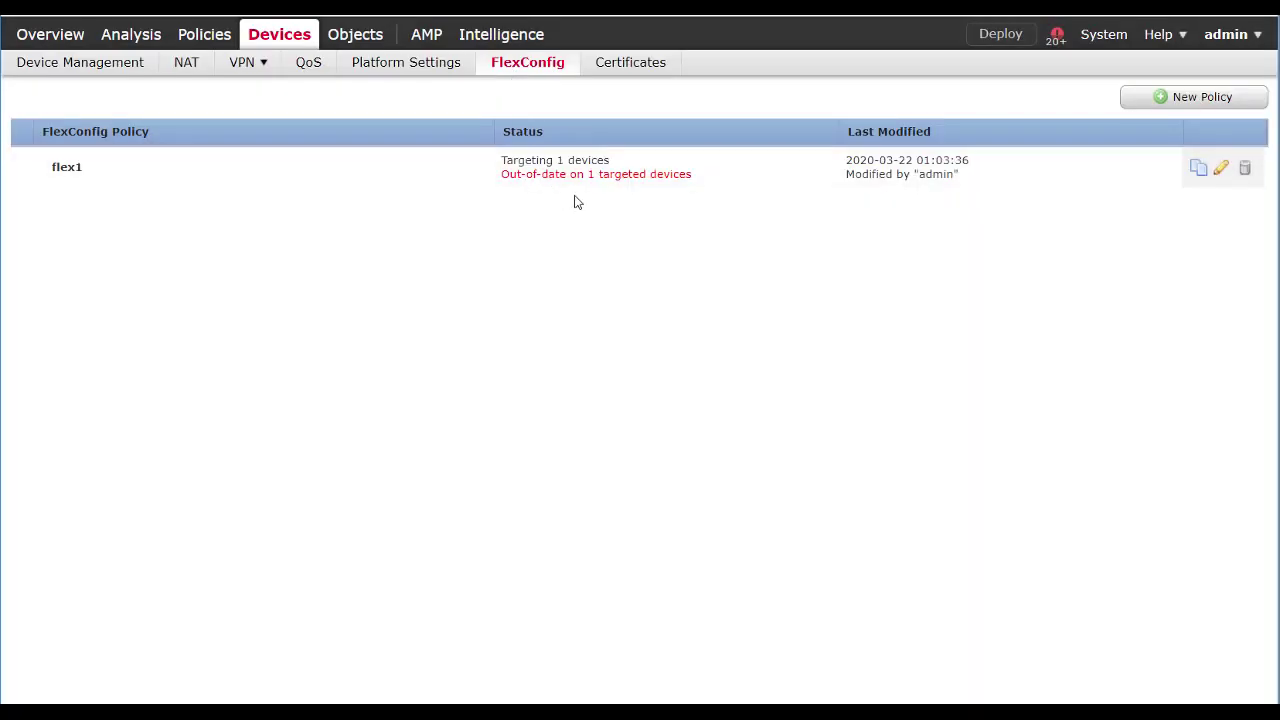
In flex1, re-add ldapattributemap (prepend) and aaa-serverldap (append), then save the policy.
{"action": "left_click", "coordinate": [1222, 171]}
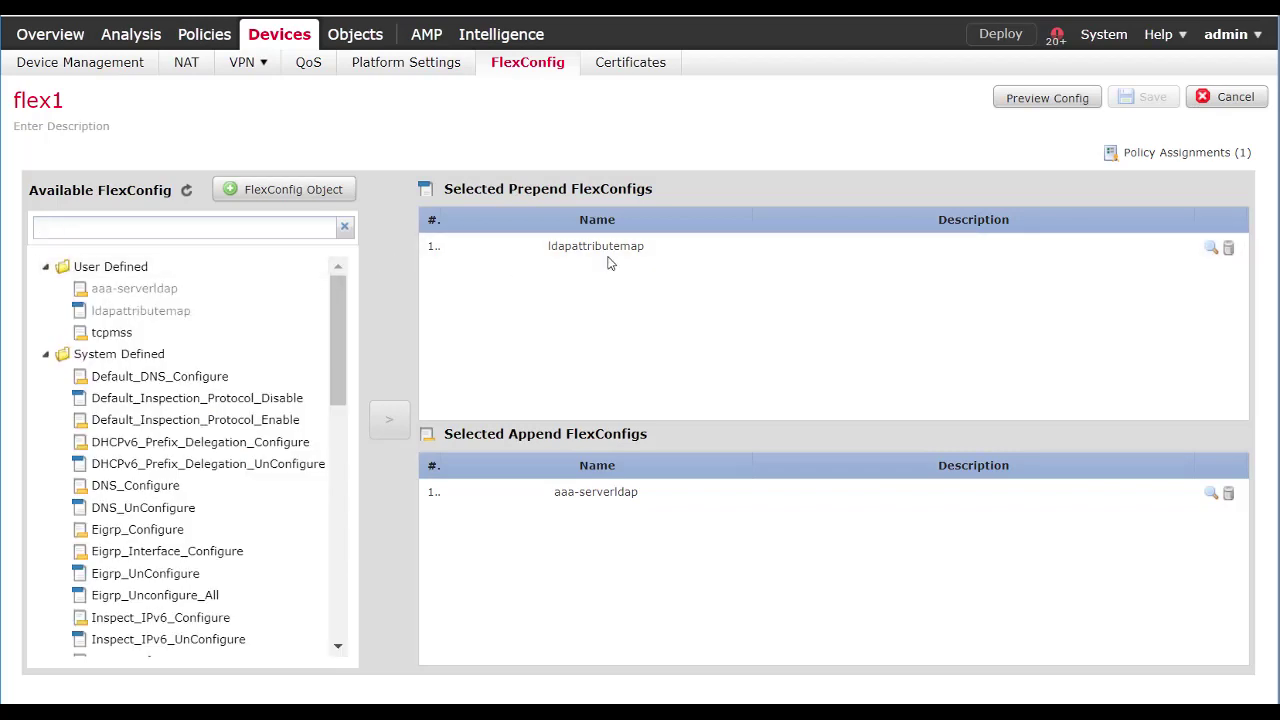
{"action": "left_click", "coordinate": [1228, 248]}
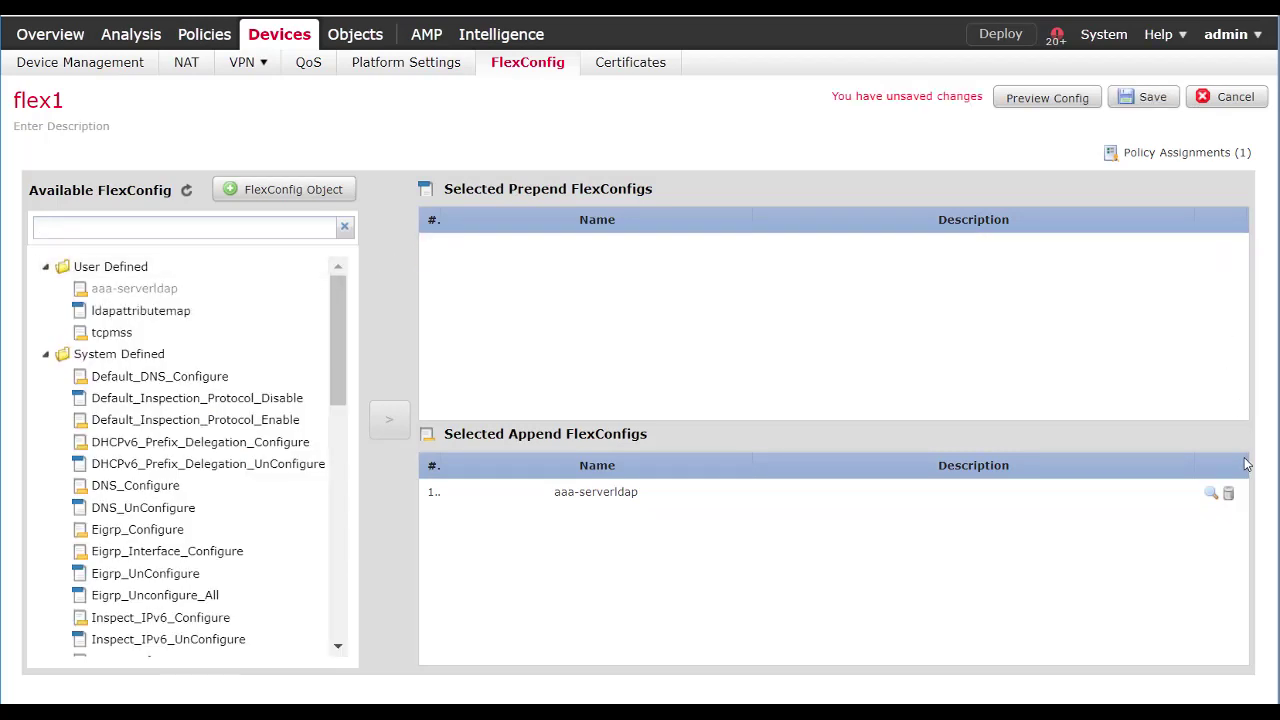
{"action": "left_click", "coordinate": [1228, 492]}
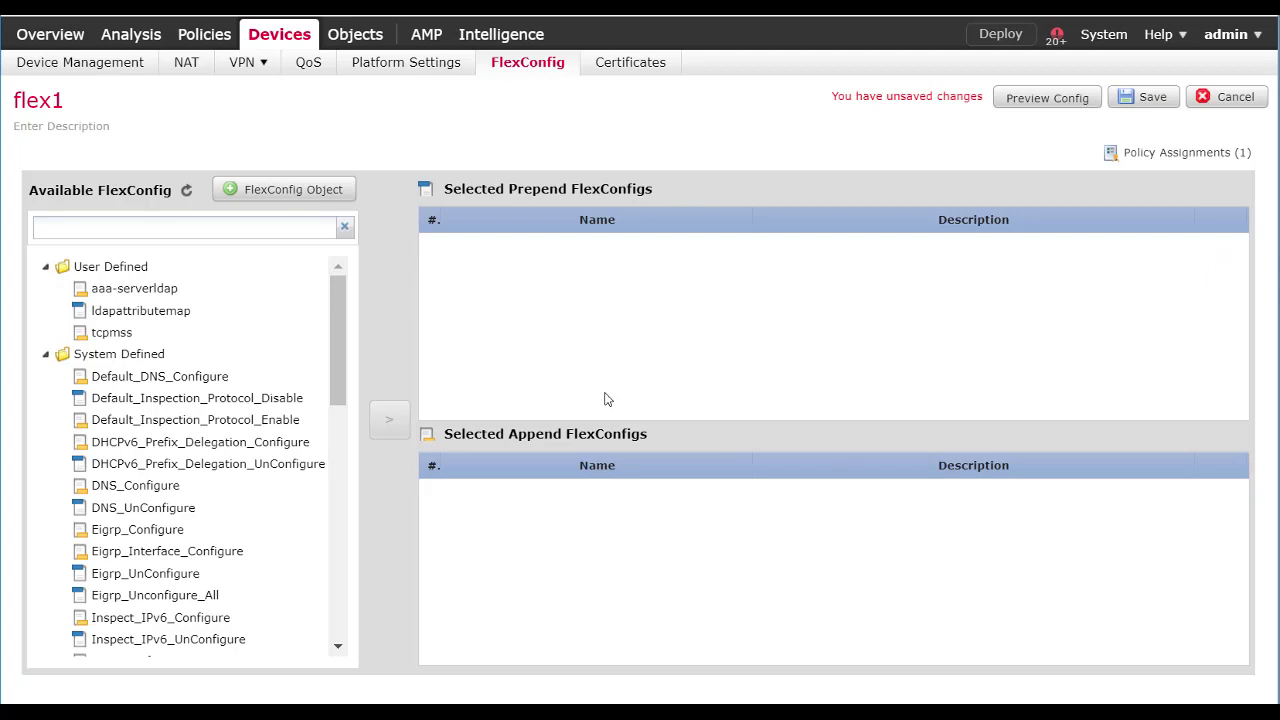
{"action": "left_click", "coordinate": [140, 289]}
{"action": "left_click", "coordinate": [389, 422]}
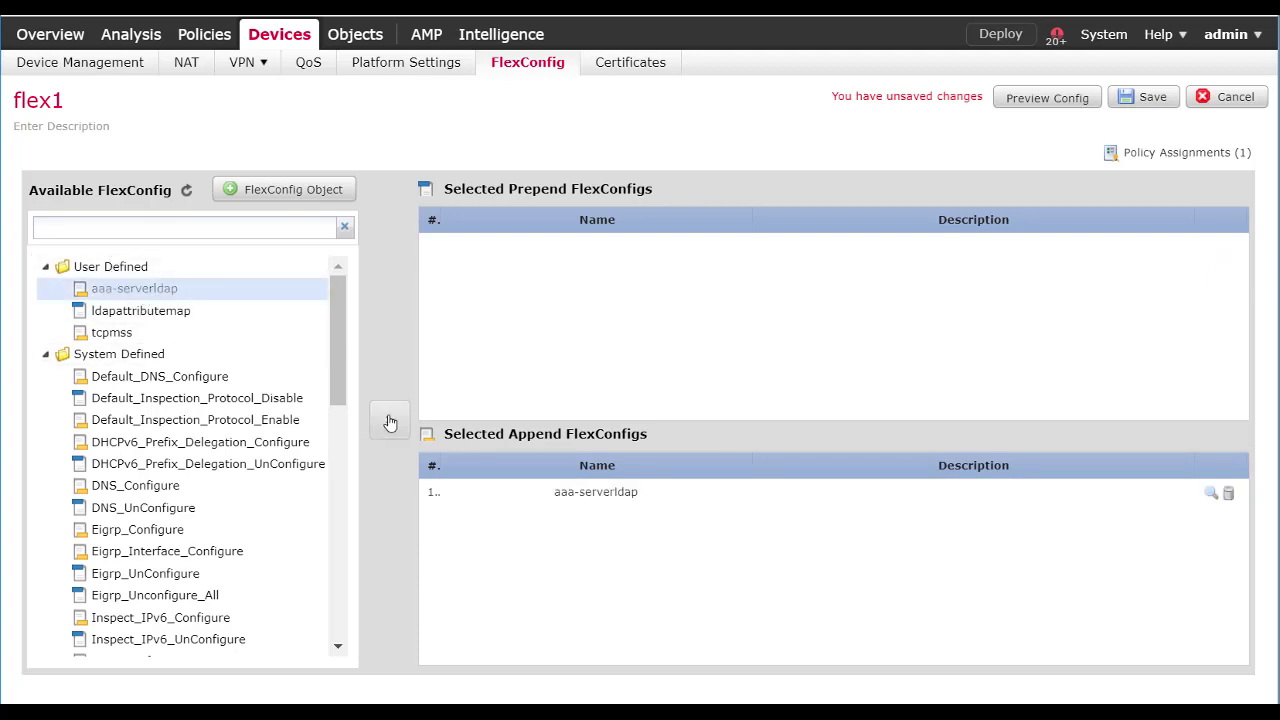
{"action": "left_click", "coordinate": [130, 311]}
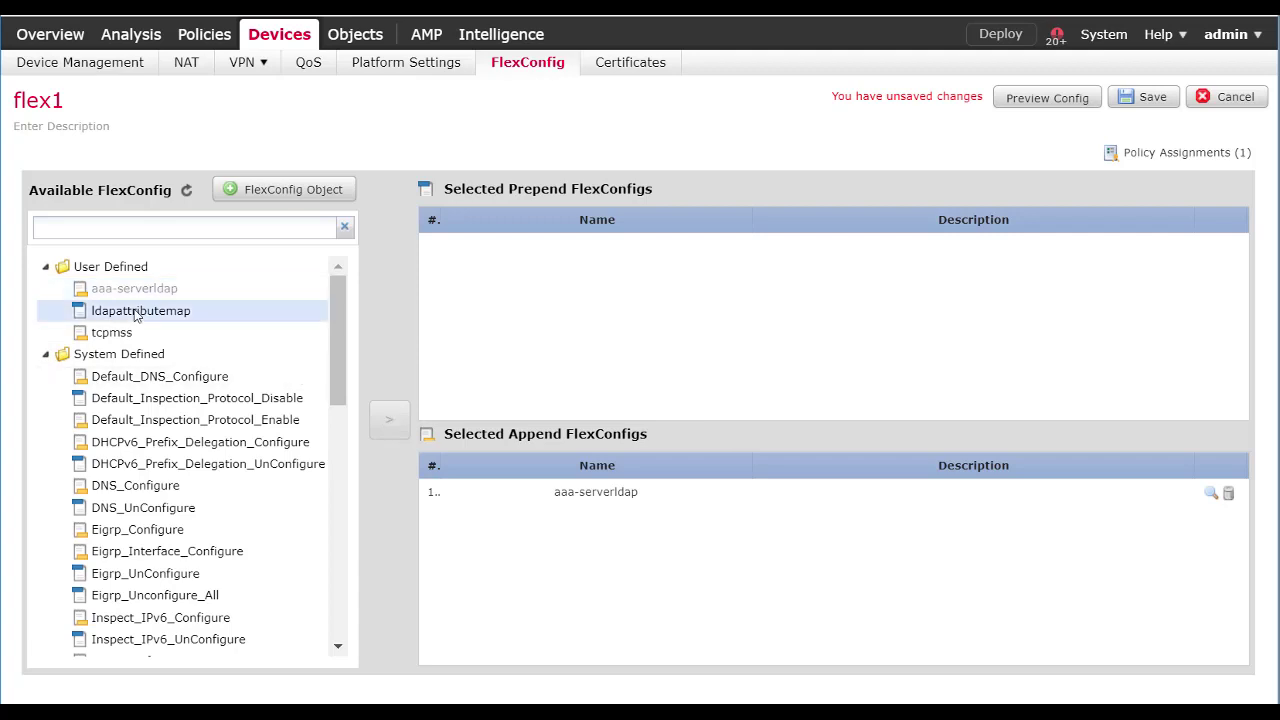
{"action": "left_click", "coordinate": [389, 420]}
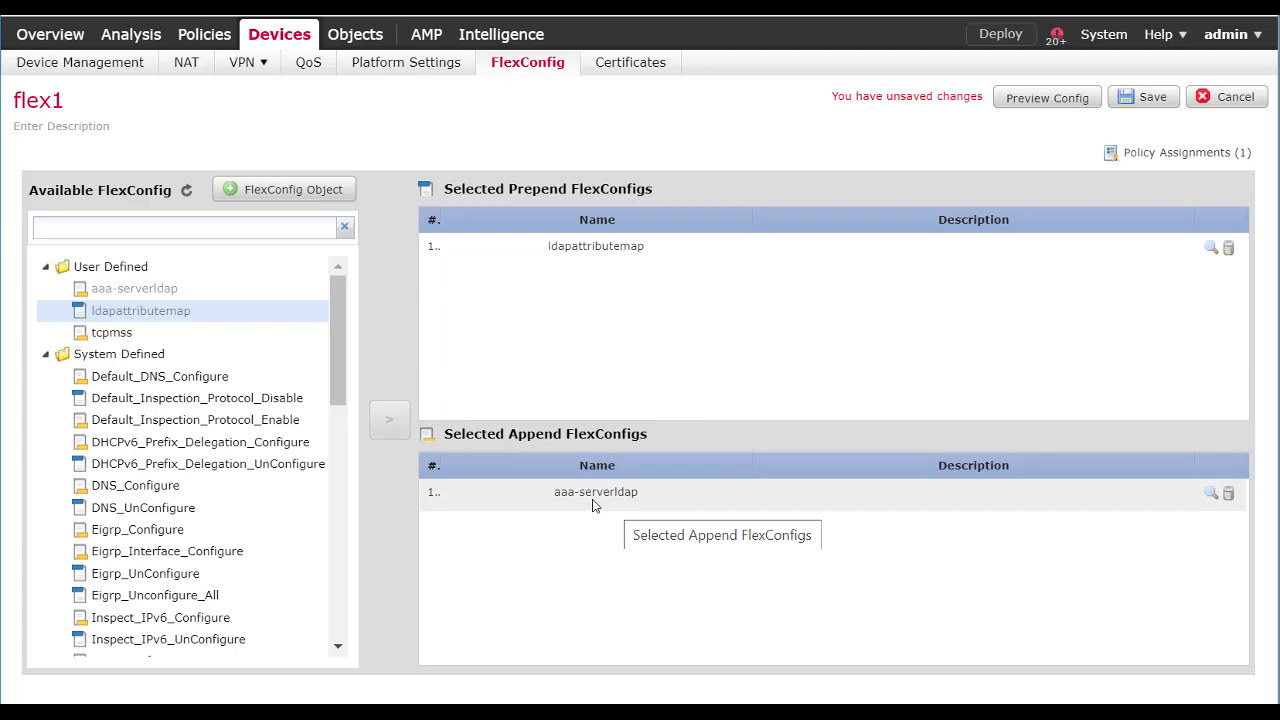
{"action": "left_click", "coordinate": [1149, 98]}
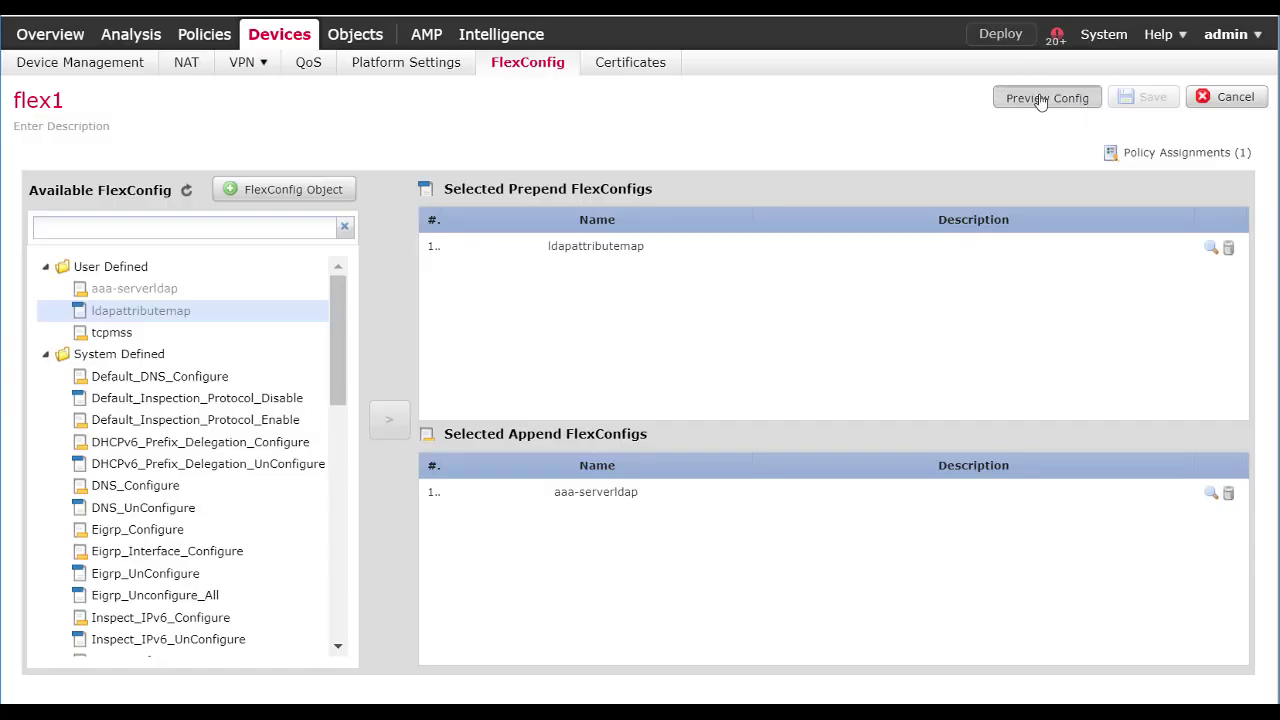
{"action": "left_click", "coordinate": [1041, 99]}
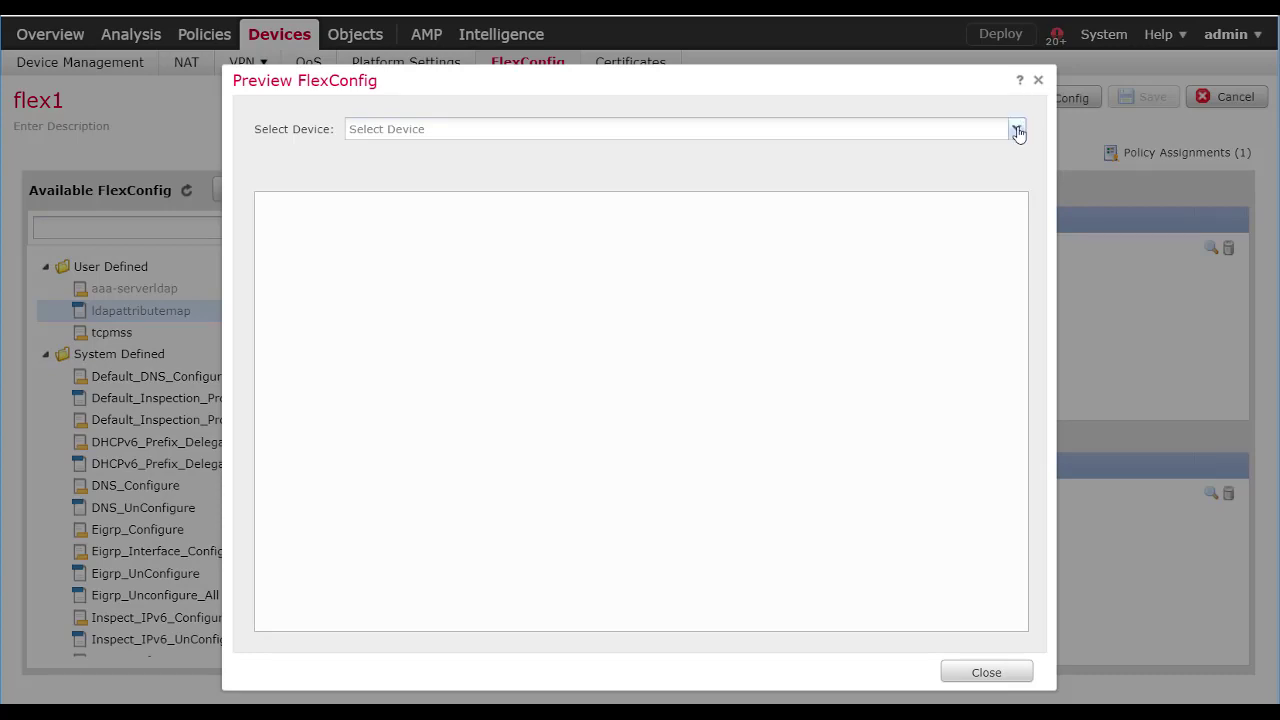
Preview flex1's CLI for rtpvpn-ftdfmc-ac, checking the prepended attribute-map and appended LDAP server lines, then close it.
{"action": "left_click", "coordinate": [1018, 131]}
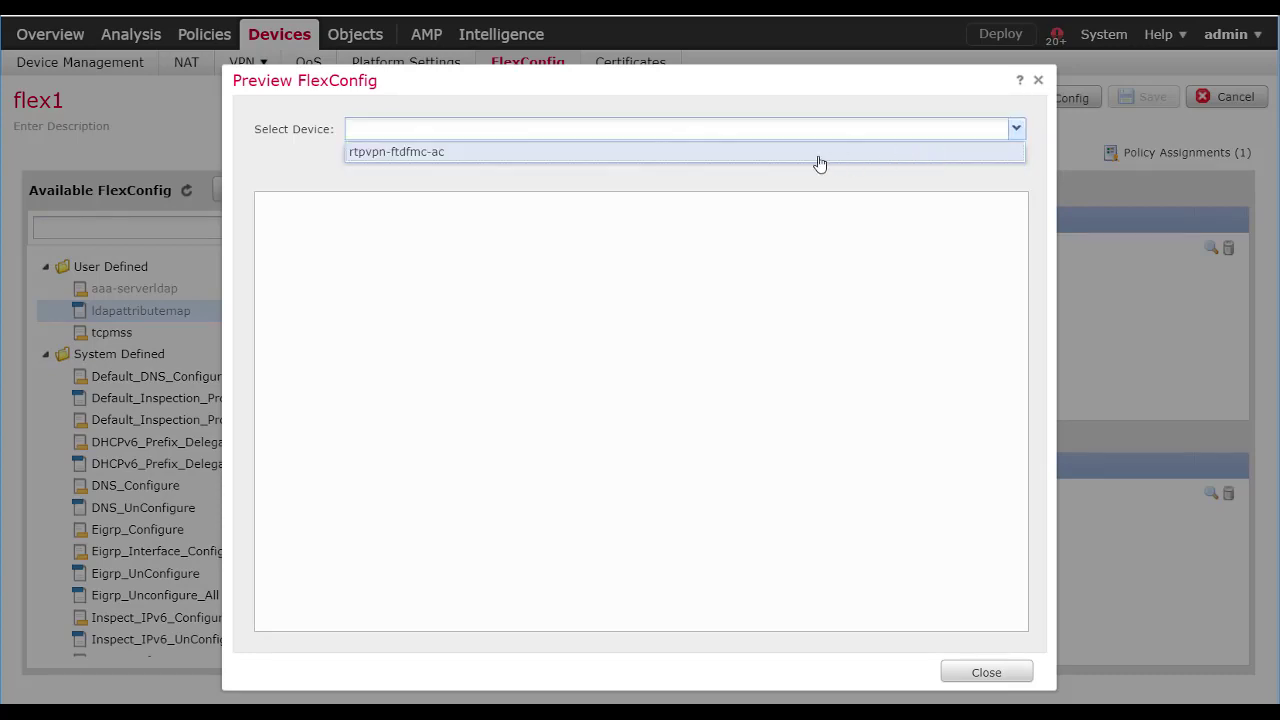
{"action": "left_click", "coordinate": [409, 152]}
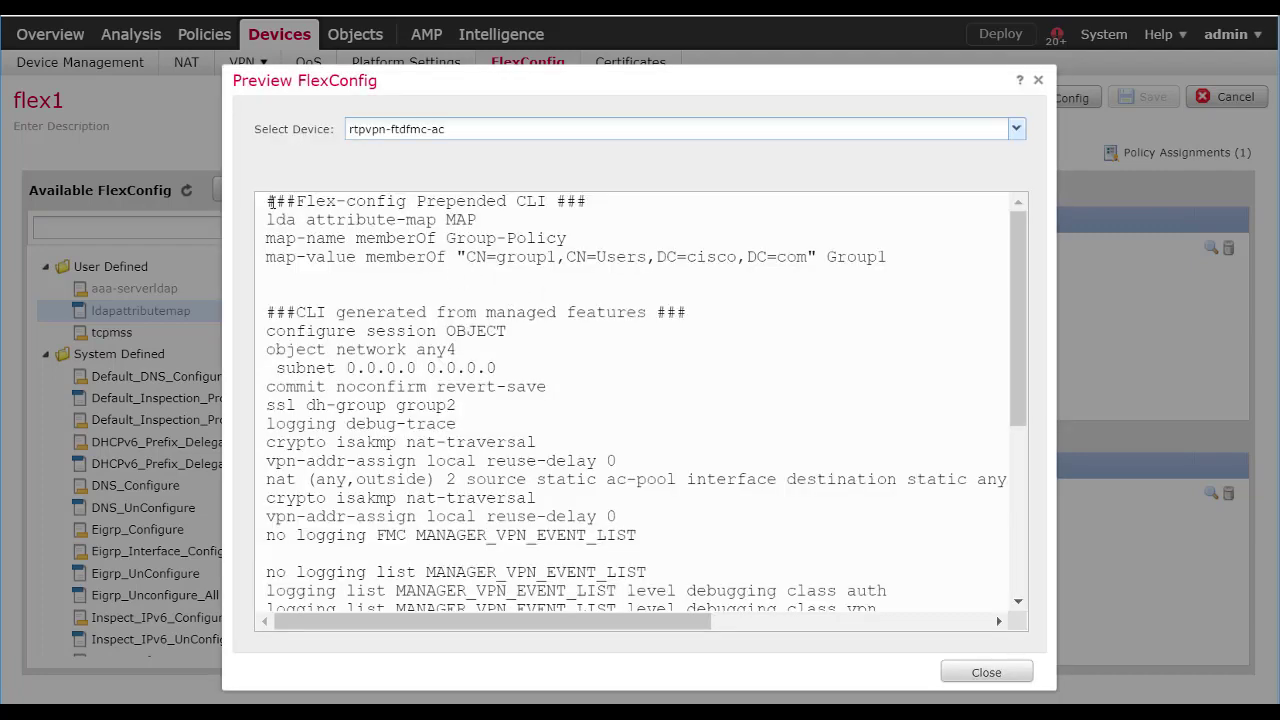
{"action": "left_click_drag", "start_coordinate": [265, 200], "coordinate": [738, 281]}
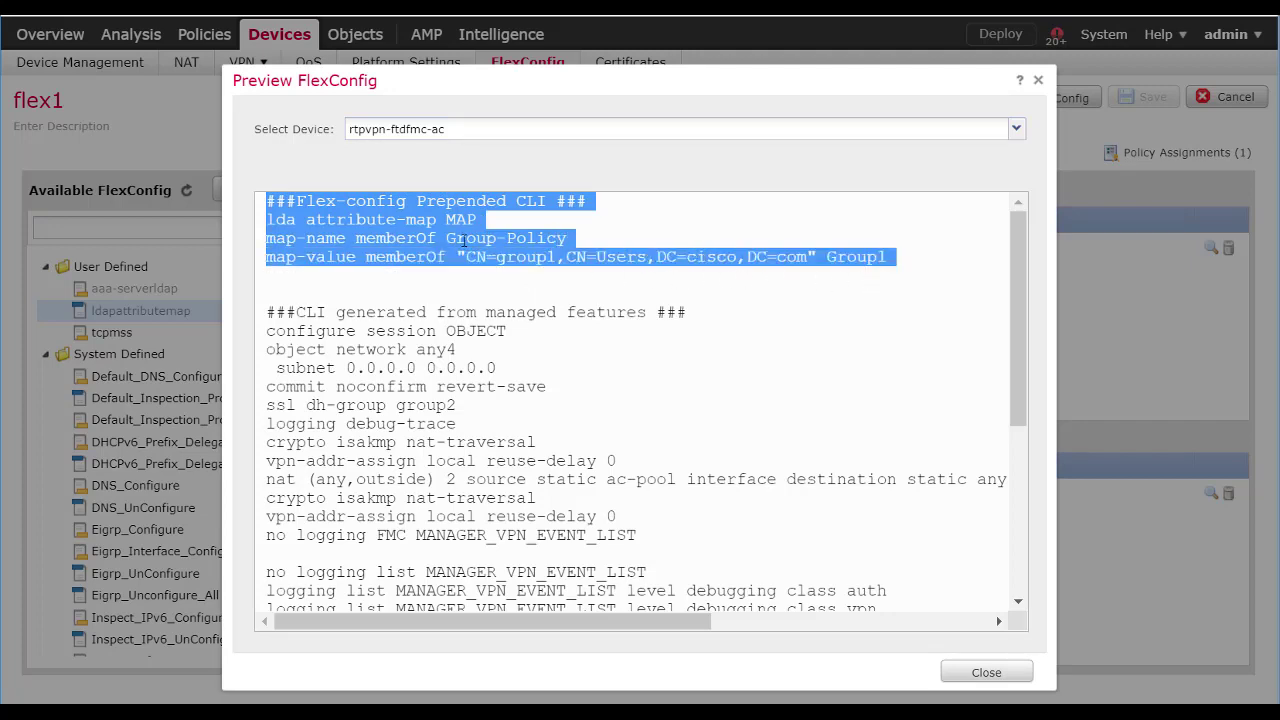
{"action": "scroll", "coordinate": [391, 257], "scroll_direction": "down", "scroll_amount": 1}
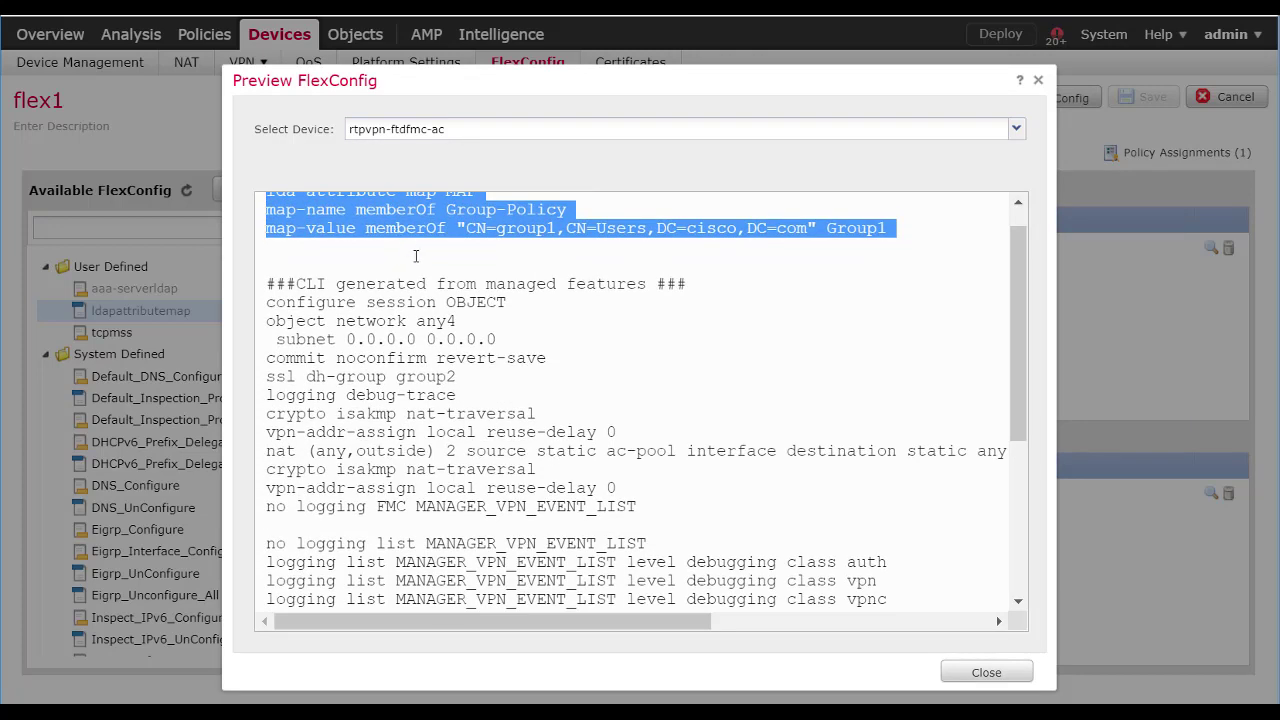
{"action": "scroll", "coordinate": [513, 297], "scroll_direction": "down", "scroll_amount": 5}
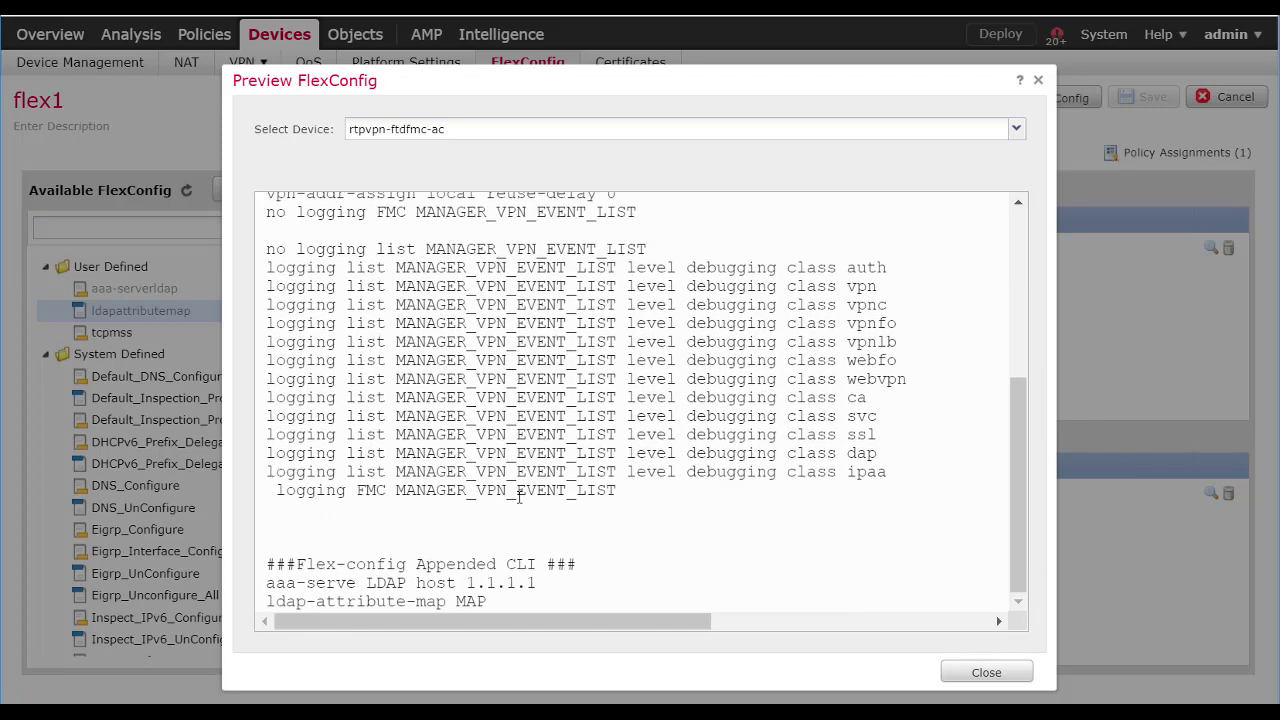
{"action": "left_click_drag", "start_coordinate": [500, 603], "coordinate": [259, 566]}
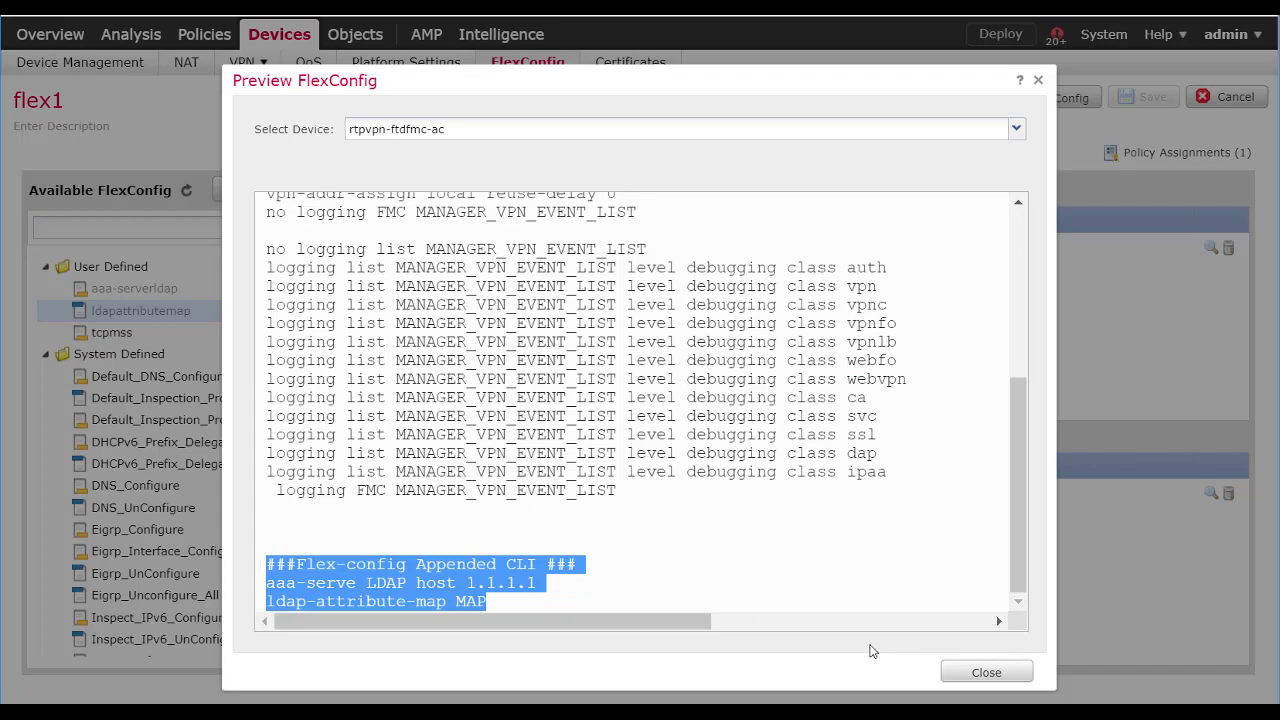
{"action": "left_click", "coordinate": [988, 674]}
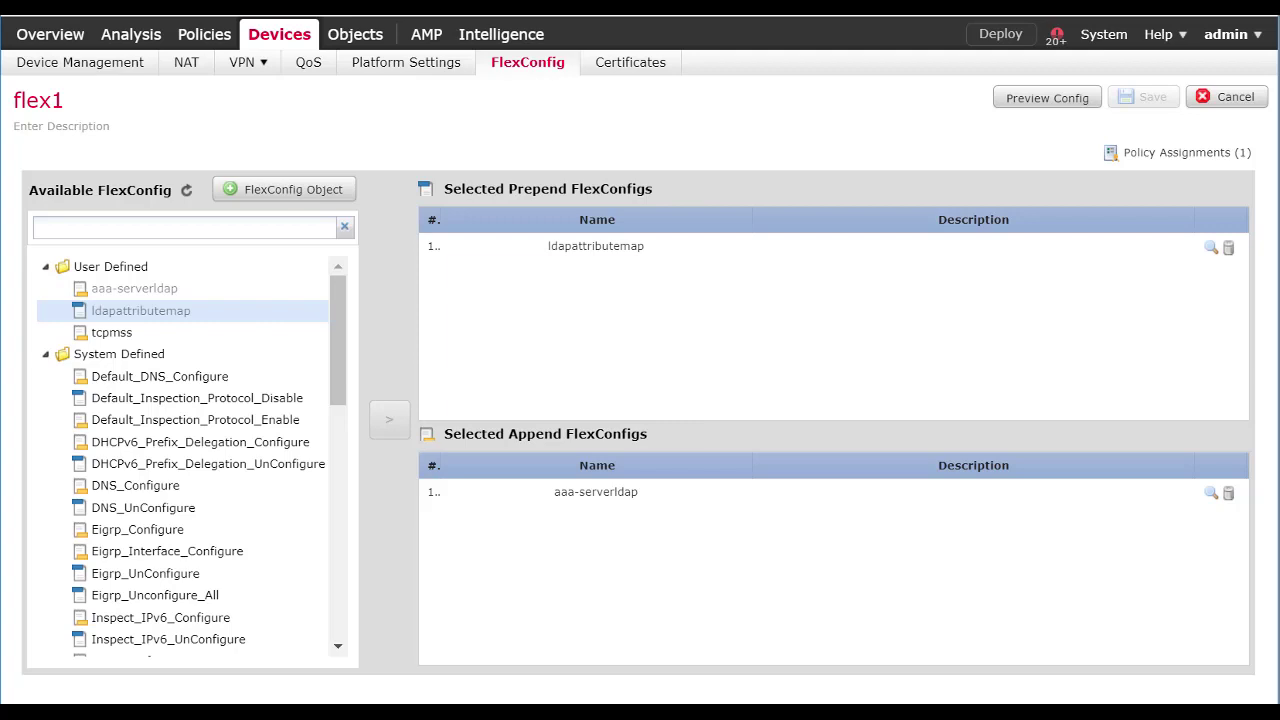
{"action": "mouse_move", "coordinate": [350, 44]}
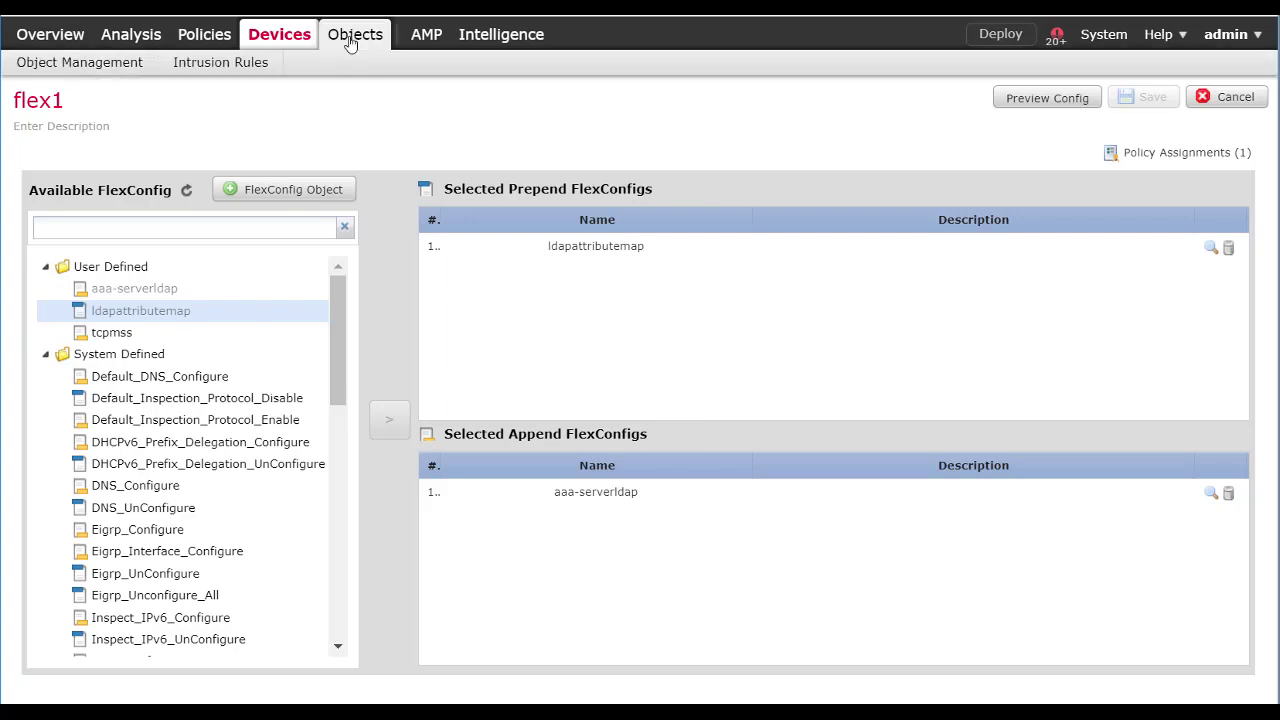
Go to Object Management's IPv4 Pools and start a new IPv4 pool.
{"action": "left_click", "coordinate": [350, 44]}
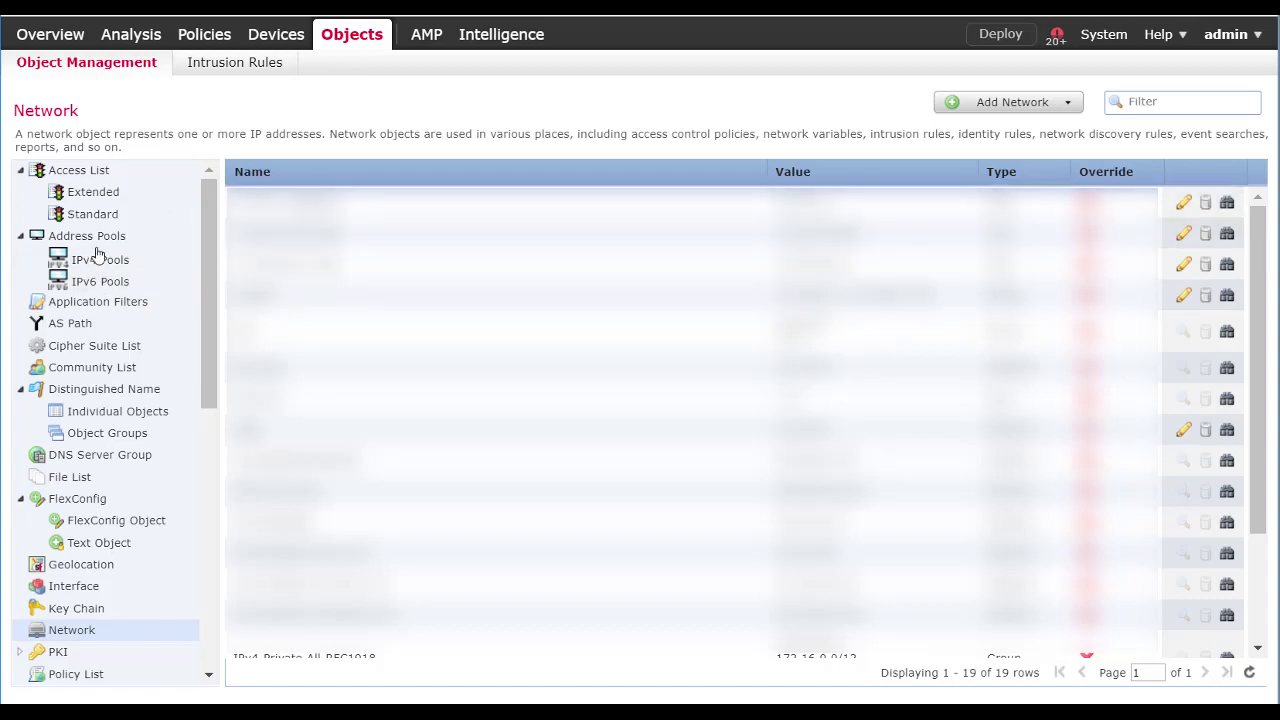
{"action": "left_click", "coordinate": [100, 262]}
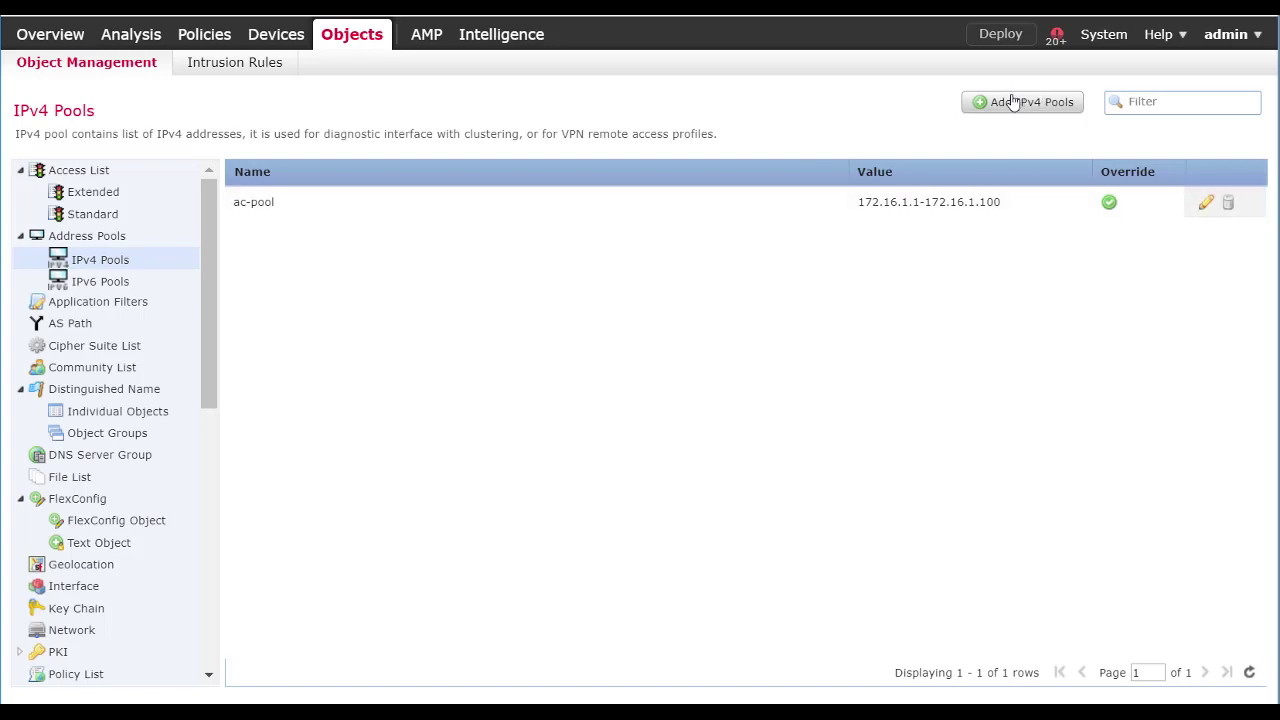
{"action": "left_click", "coordinate": [1010, 103]}
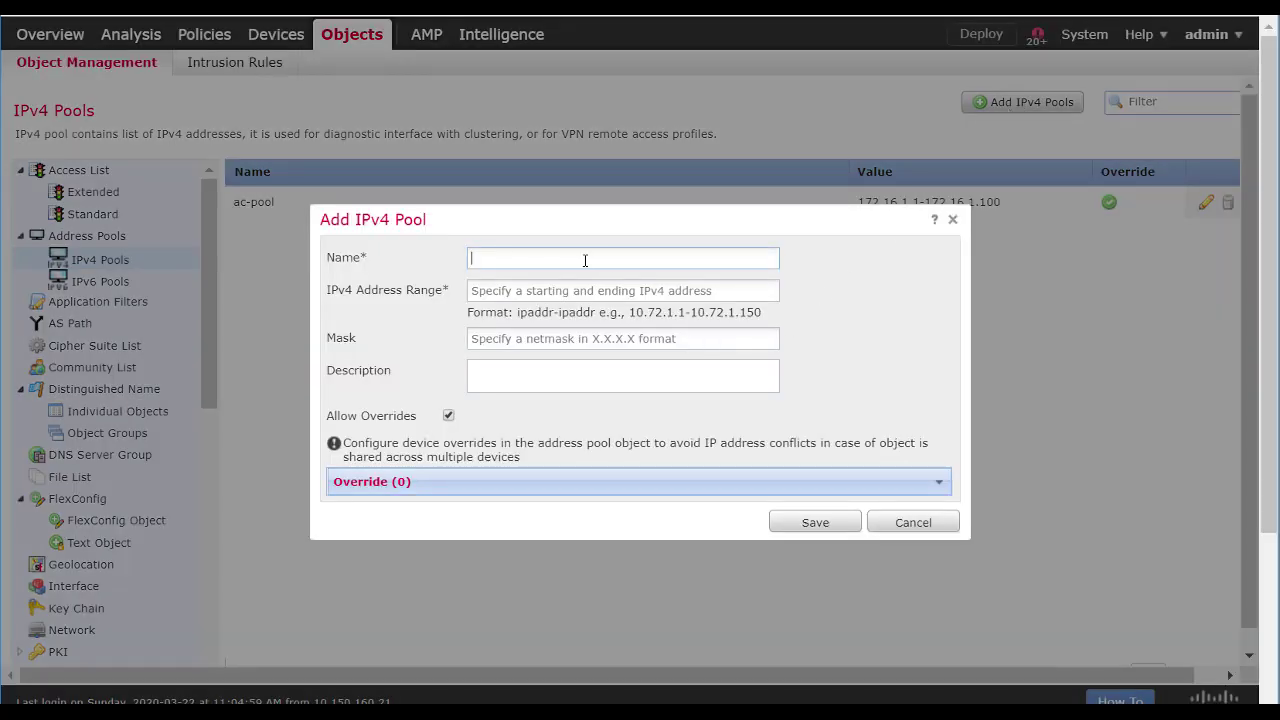
Save pool vpn_pool with range 192.168.1.0-192.168.1.255, mask 255.255.255.0 and description 'vpn pool'.
{"action": "type", "text": "vpn_pool"}
{"action": "left_click", "coordinate": [572, 292]}
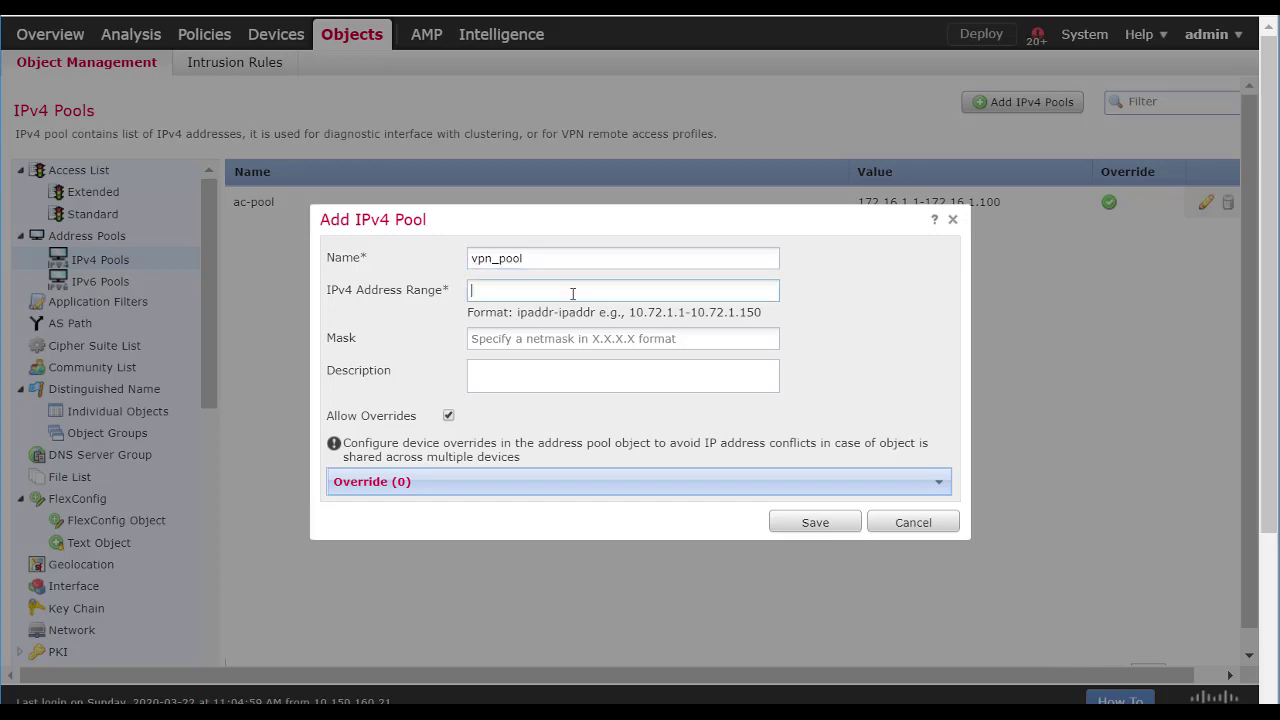
{"action": "type", "text": "192.1"}
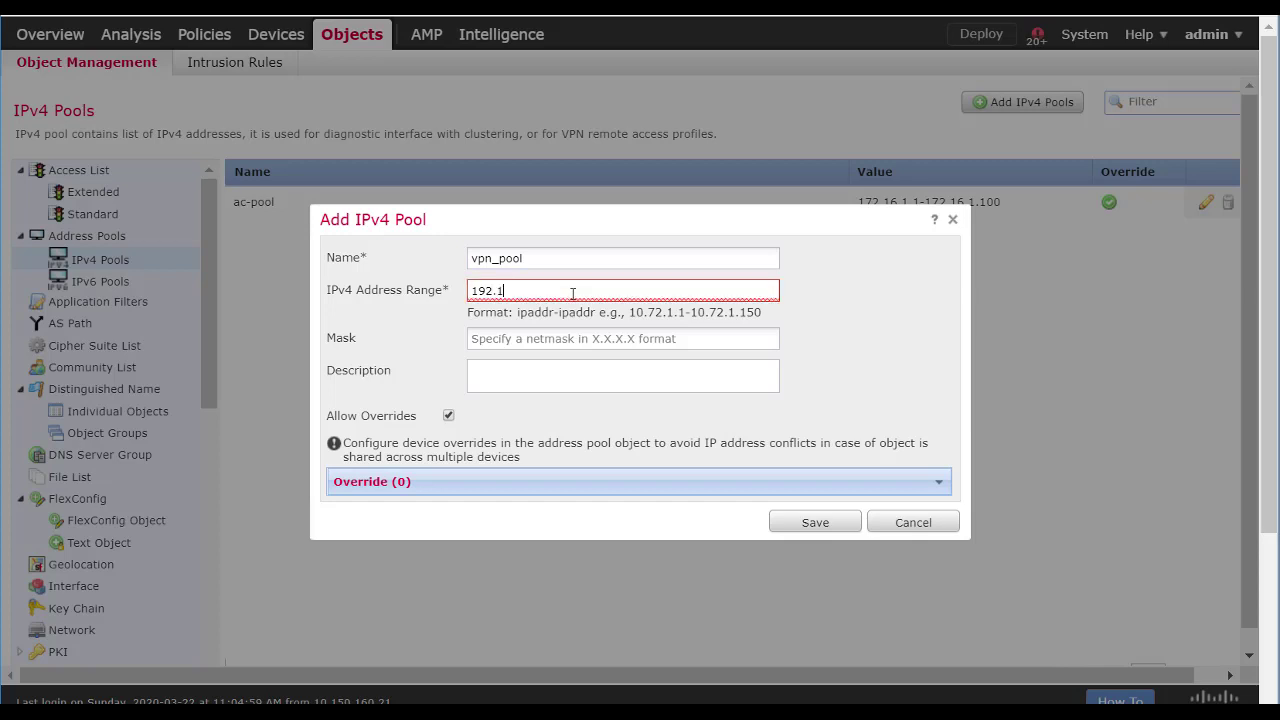
{"action": "type", "text": "68.1.0-192.168.1.255"}
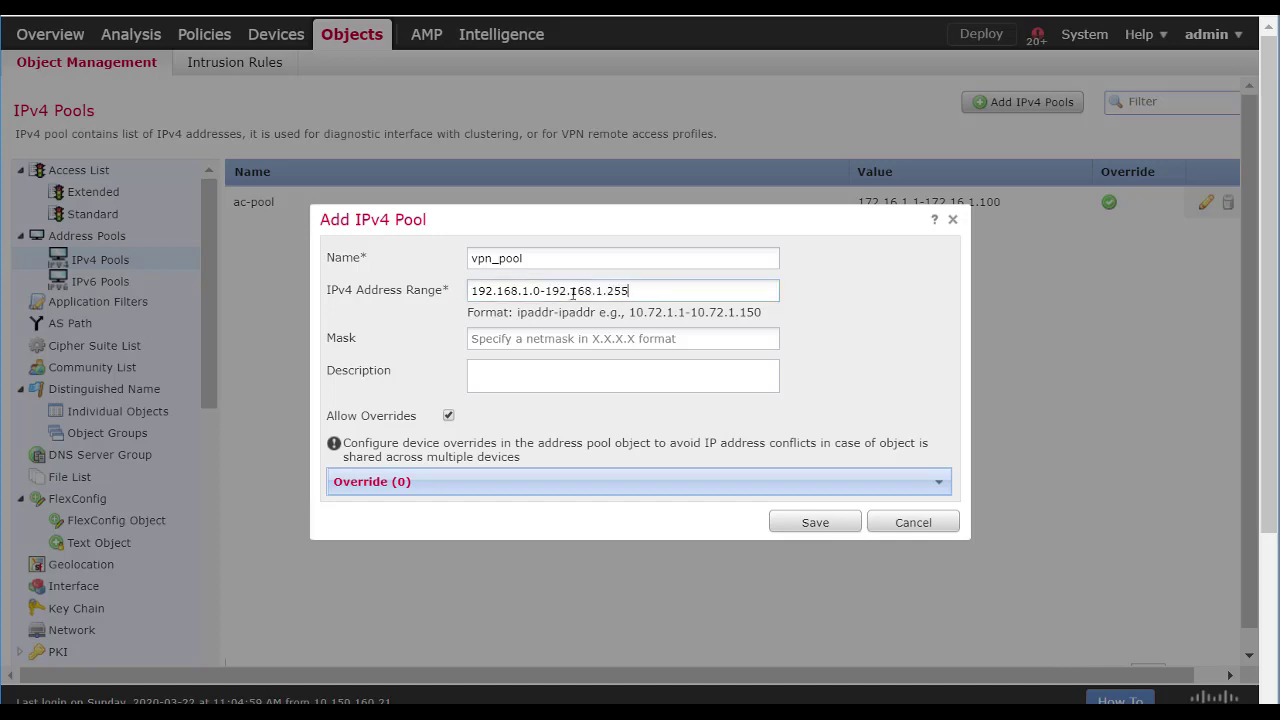
{"action": "left_click", "coordinate": [579, 335]}
{"action": "type", "text": "255.525"}
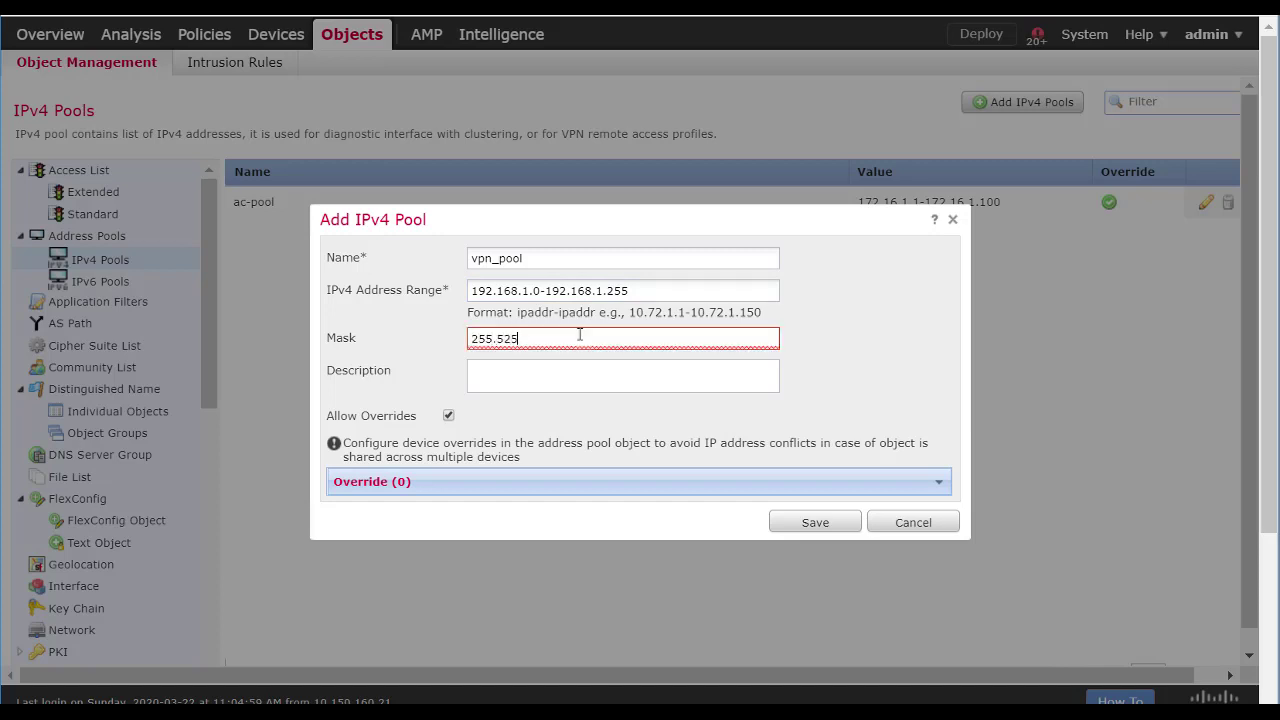
{"action": "key", "text": "BackSpace"}
{"action": "key", "text": "BackSpace"}
{"action": "key", "text": "BackSpace"}
{"action": "type", "text": "255.255.0"}
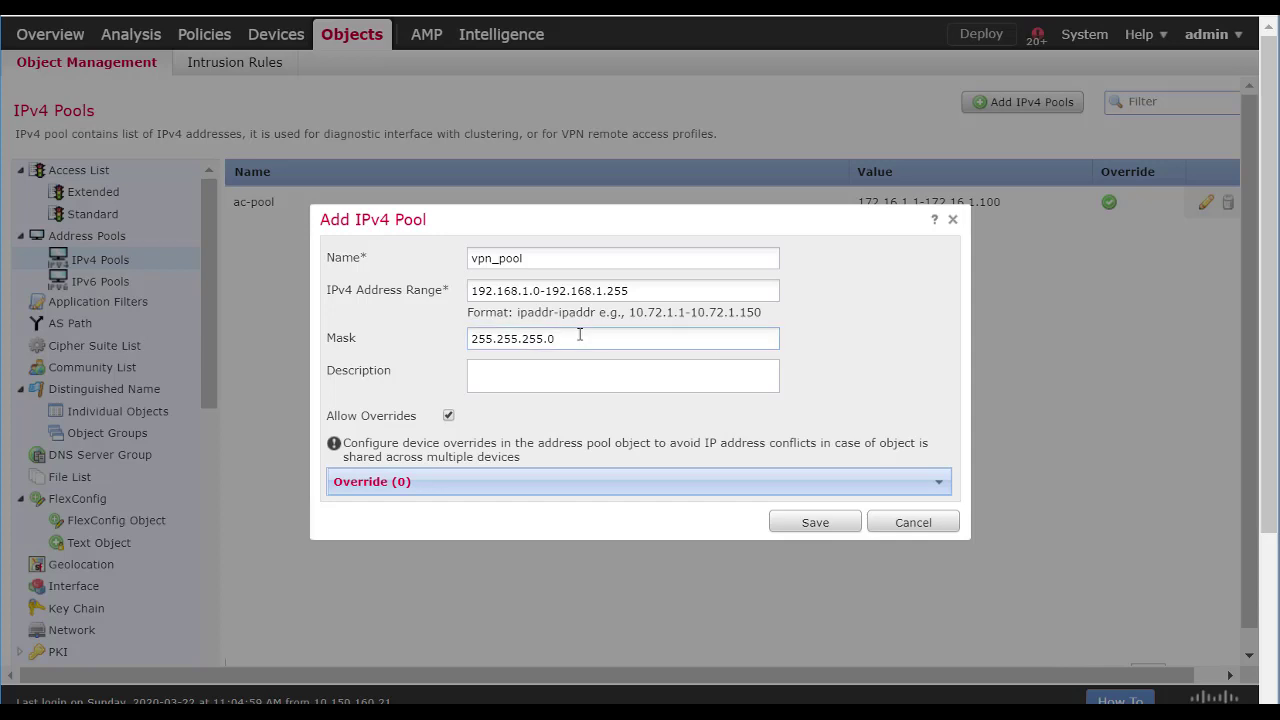
{"action": "left_click", "coordinate": [536, 380]}
{"action": "type", "text": "vpn pool"}
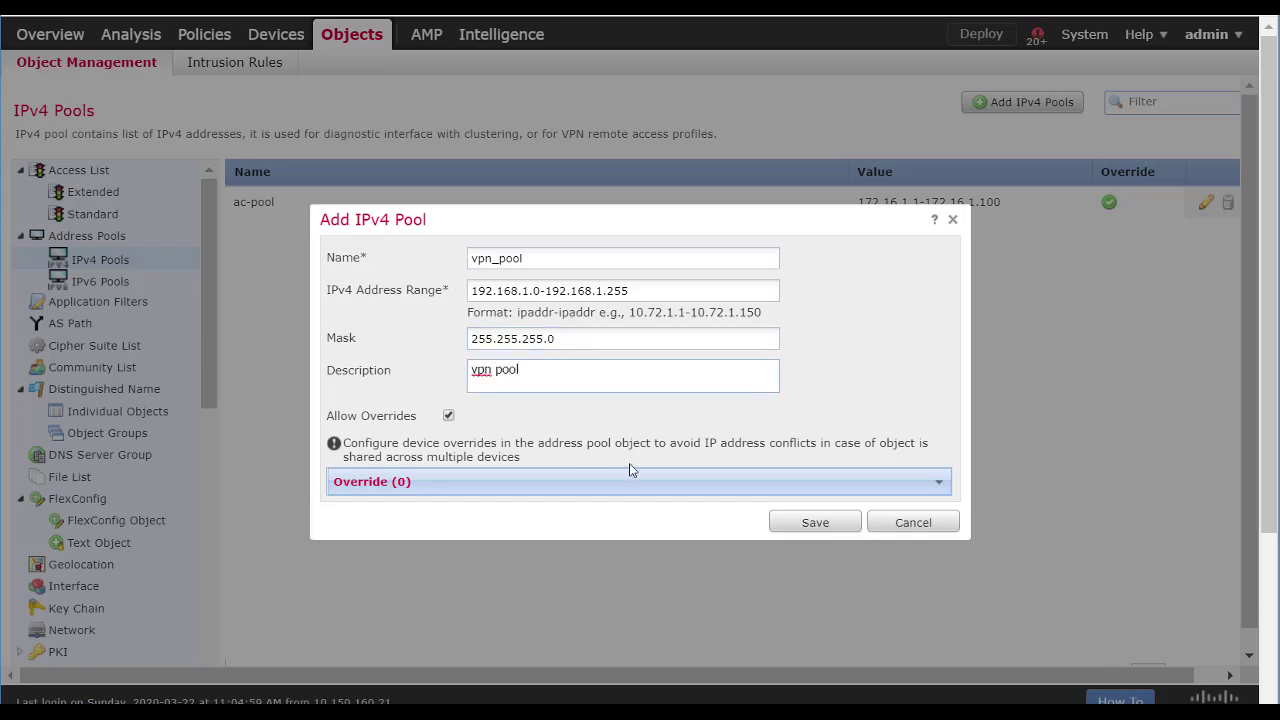
{"action": "left_click", "coordinate": [802, 522]}
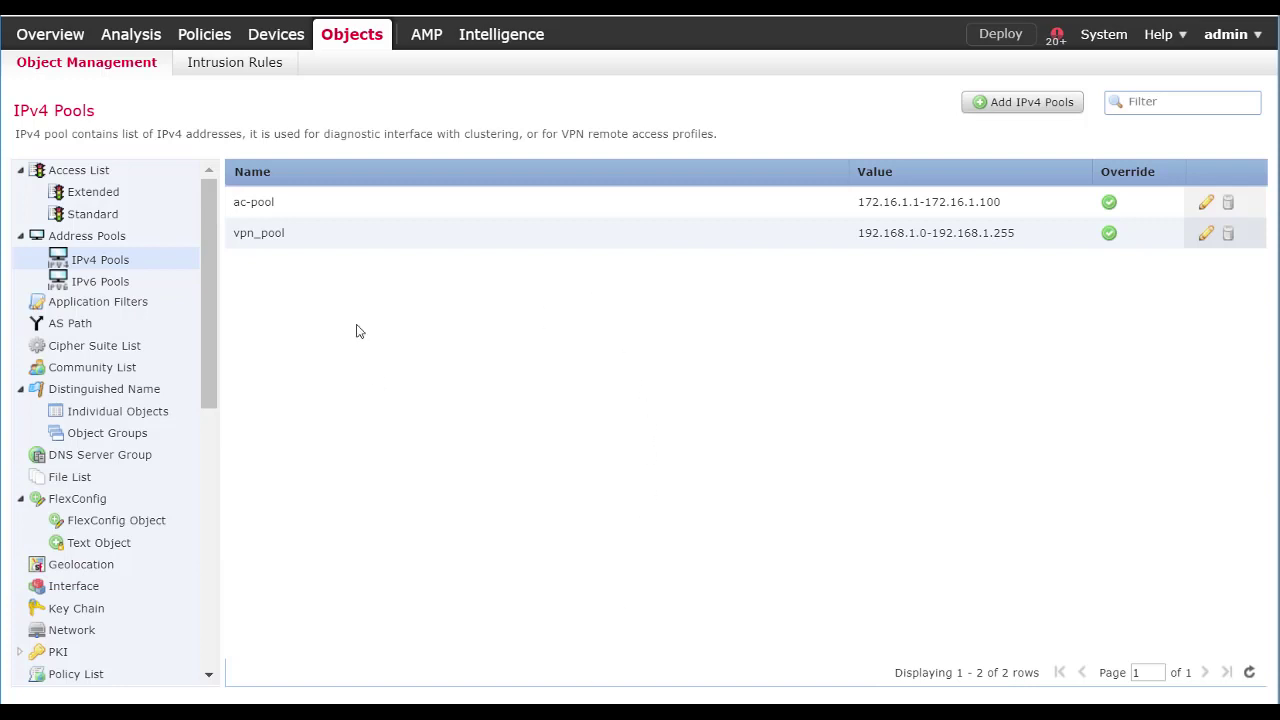
Show the AnyConnect File objects, resize the Name and Value columns, and begin a new file.
{"action": "scroll", "coordinate": [169, 398], "scroll_direction": "down", "scroll_amount": 2}
{"action": "scroll", "coordinate": [169, 398], "scroll_direction": "down", "scroll_amount": 10}
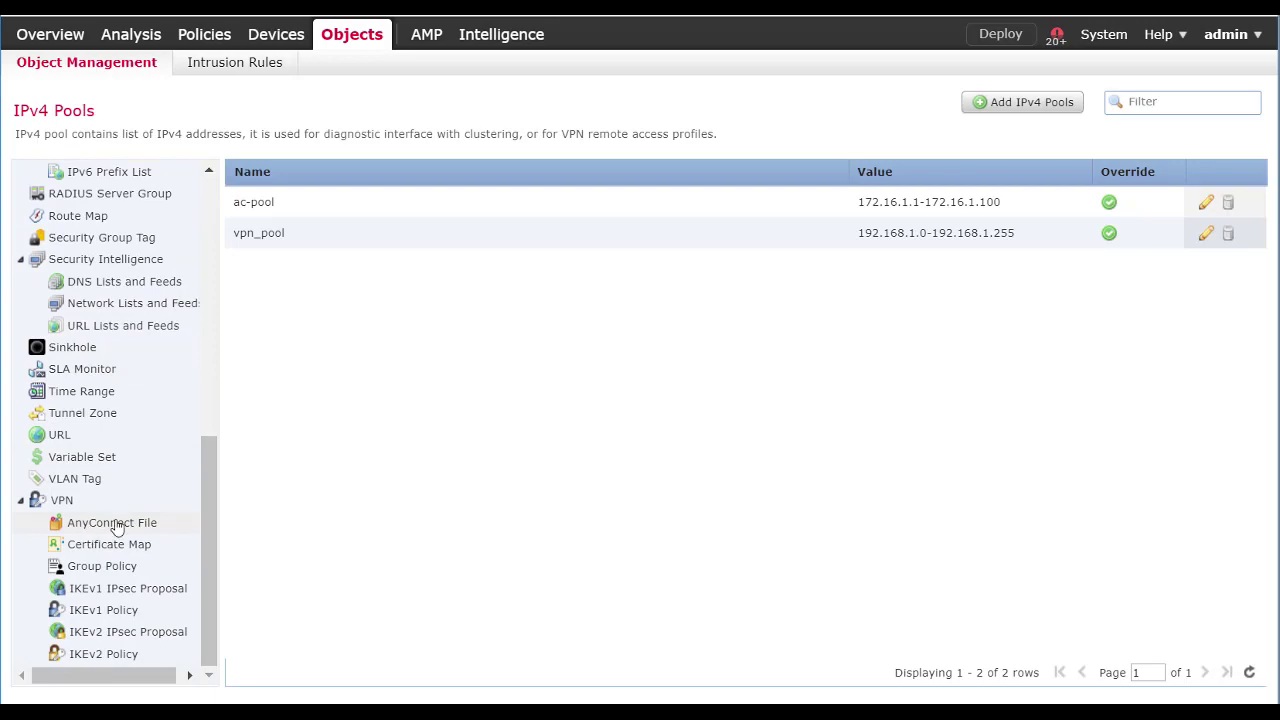
{"action": "left_click", "coordinate": [115, 525]}
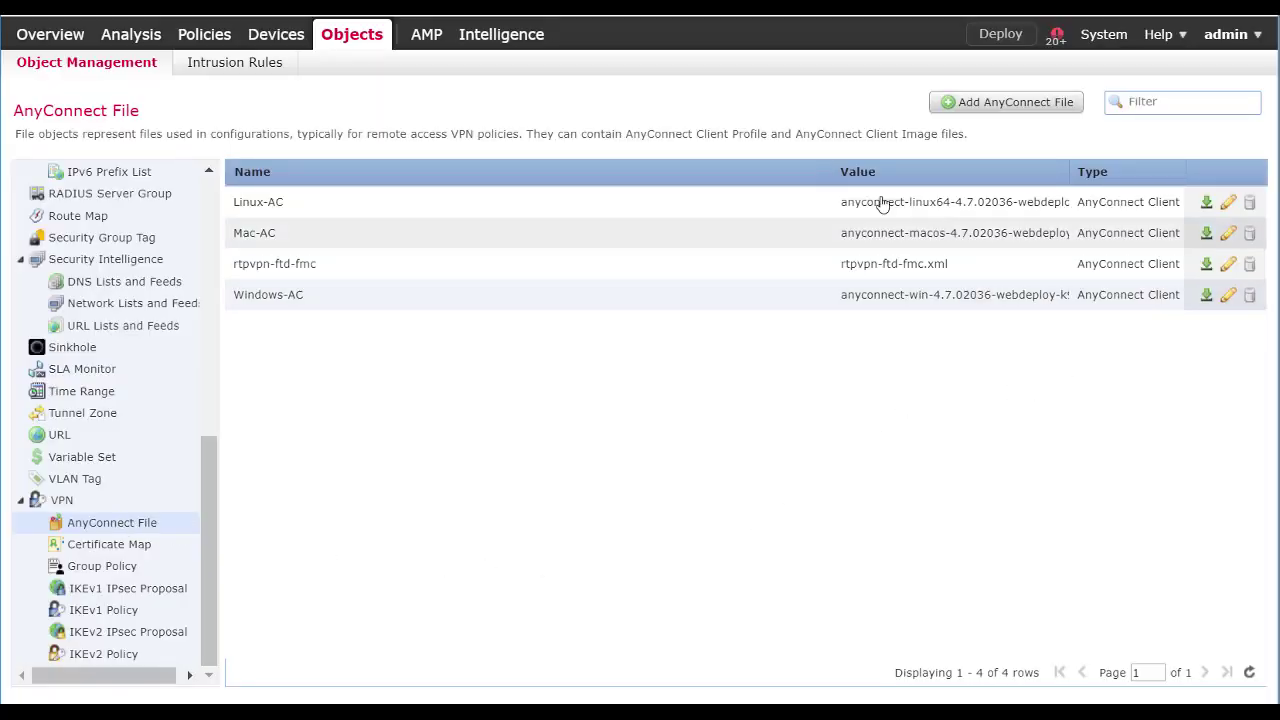
{"action": "left_click_drag", "start_coordinate": [832, 171], "coordinate": [423, 208]}
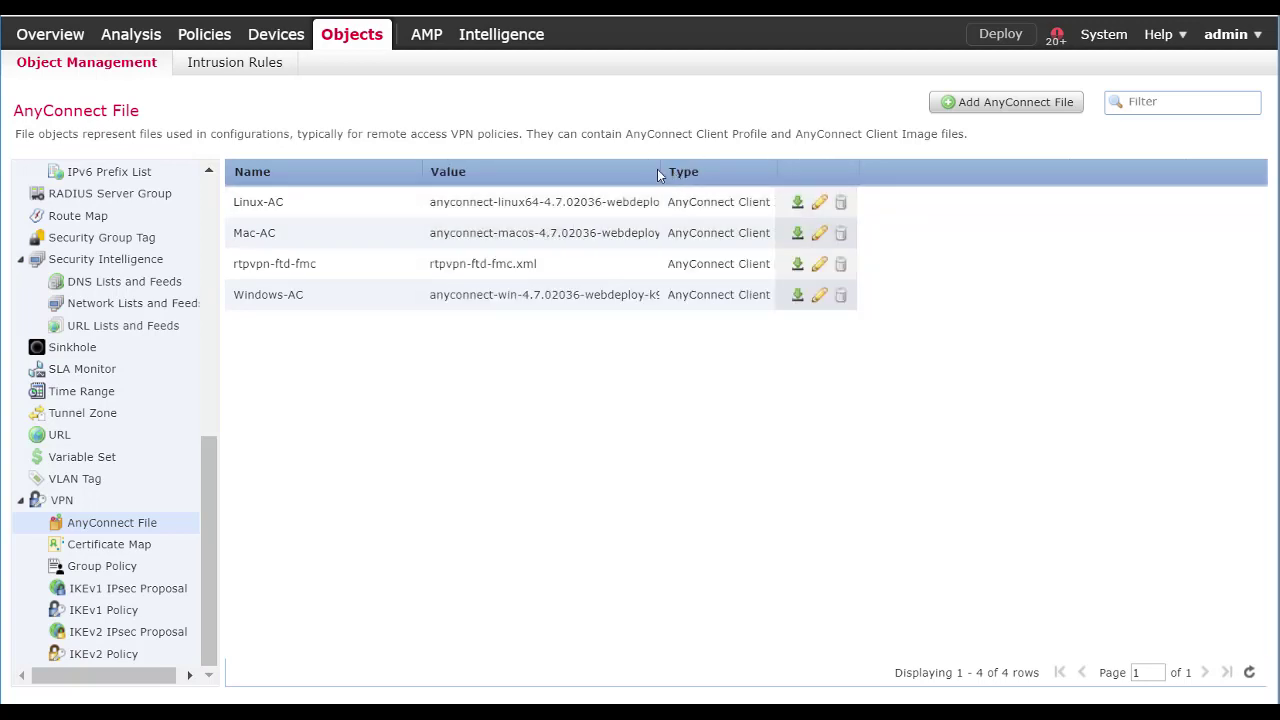
{"action": "left_click_drag", "start_coordinate": [659, 171], "coordinate": [883, 171]}
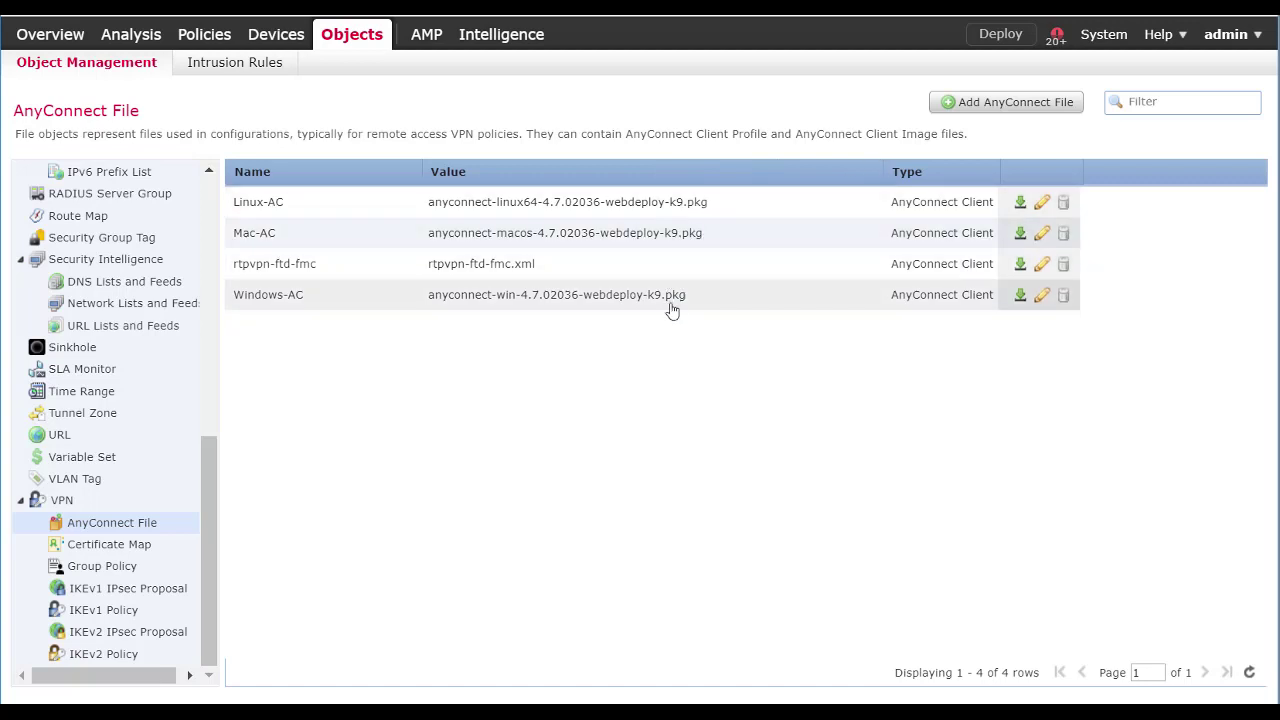
{"action": "left_click", "coordinate": [1014, 103]}
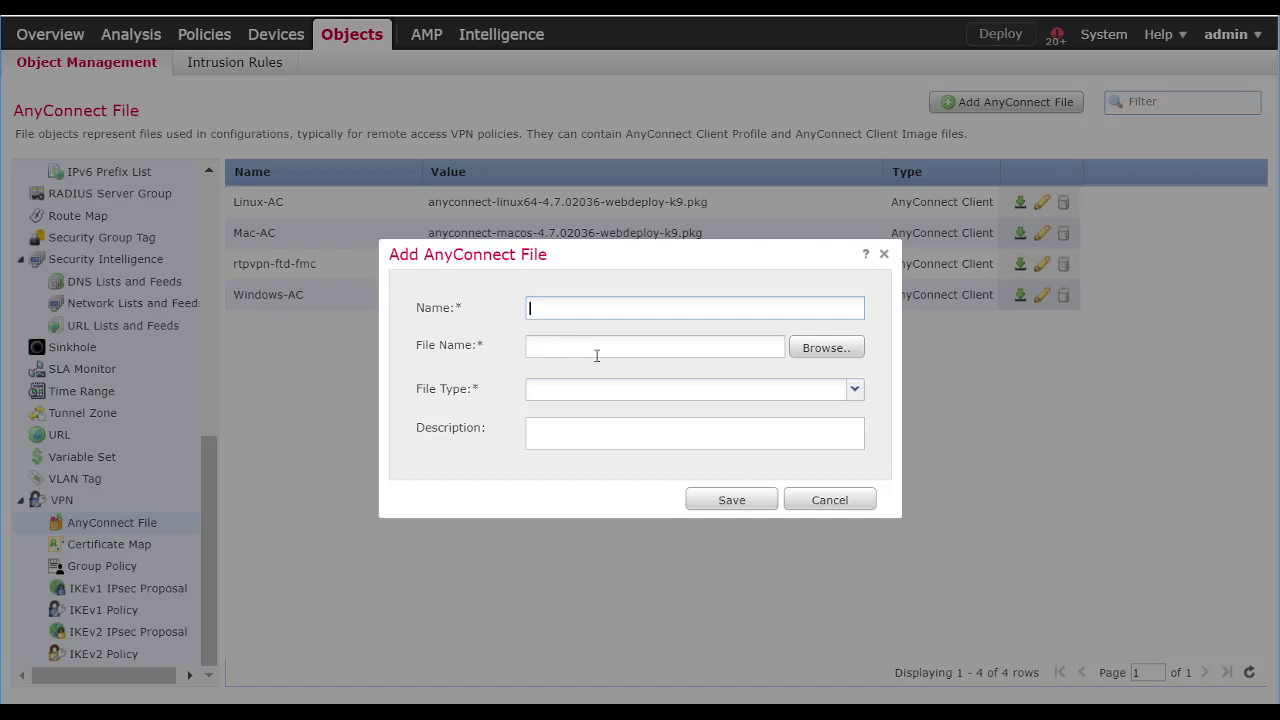
Set File Type to AnyConnect Client Profile in the new file form, then discard it.
{"action": "left_click", "coordinate": [855, 391]}
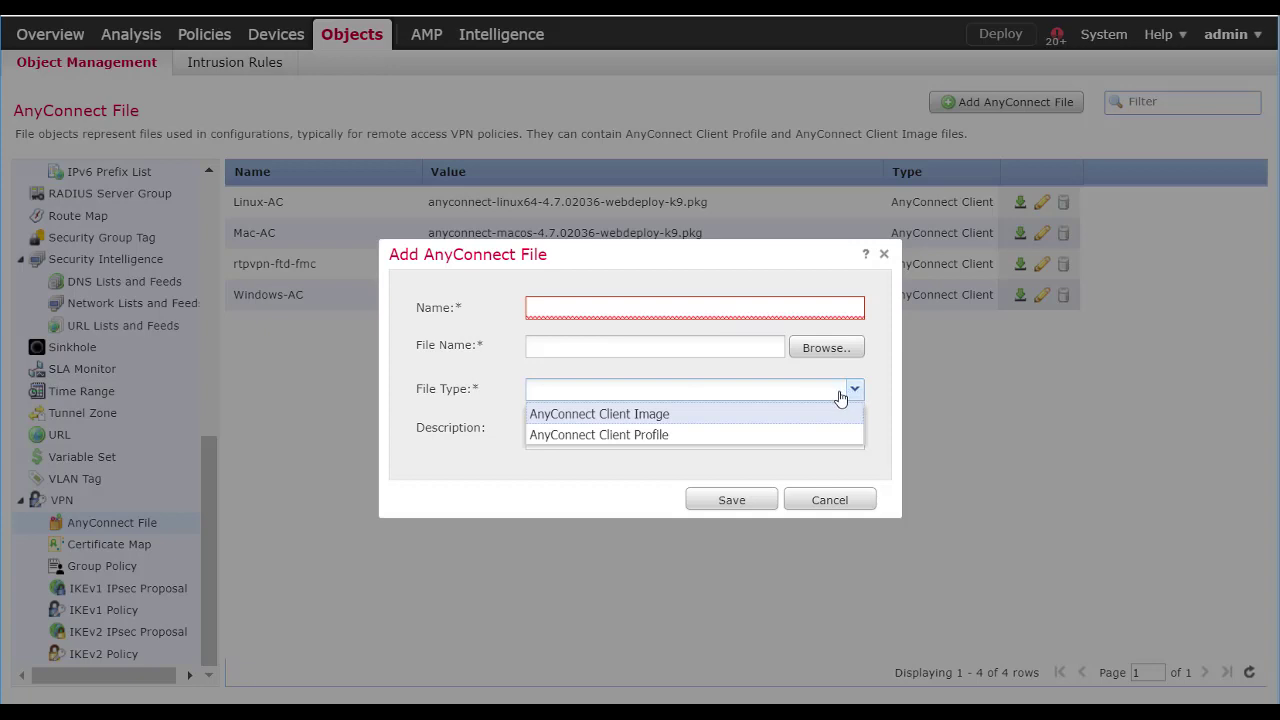
{"action": "left_click", "coordinate": [778, 434]}
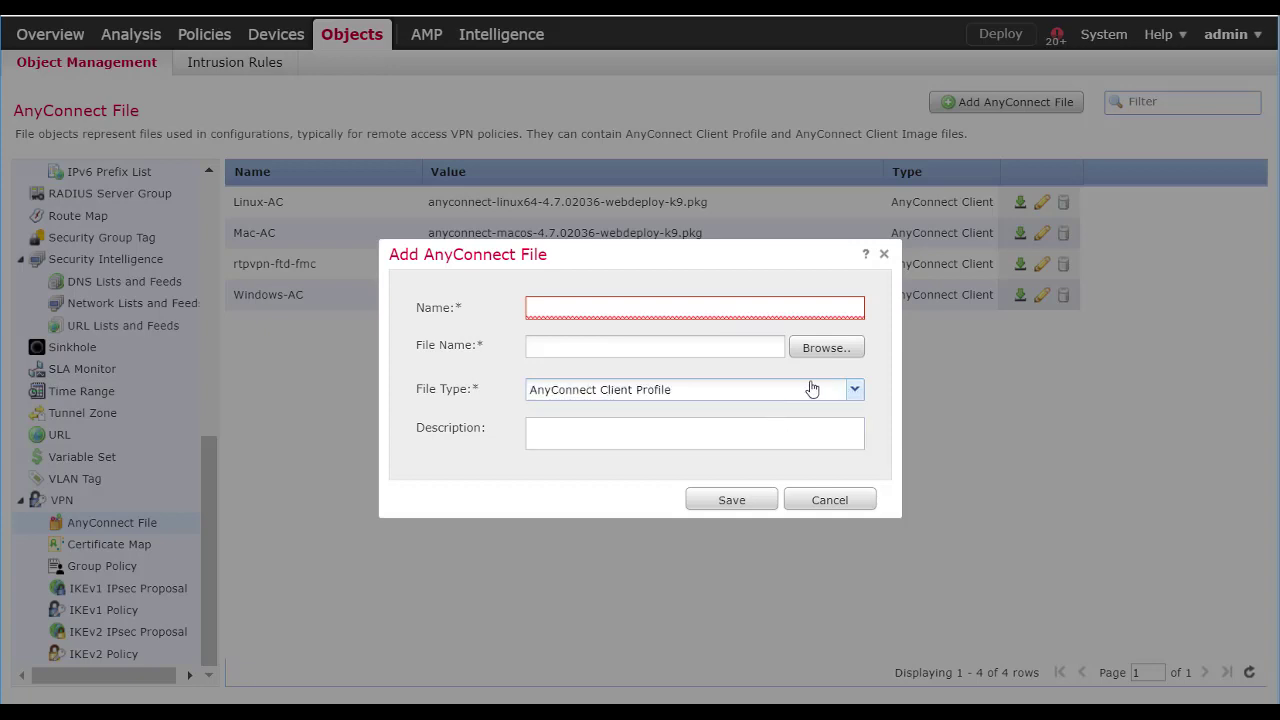
{"action": "left_click", "coordinate": [855, 391]}
{"action": "left_click", "coordinate": [777, 411]}
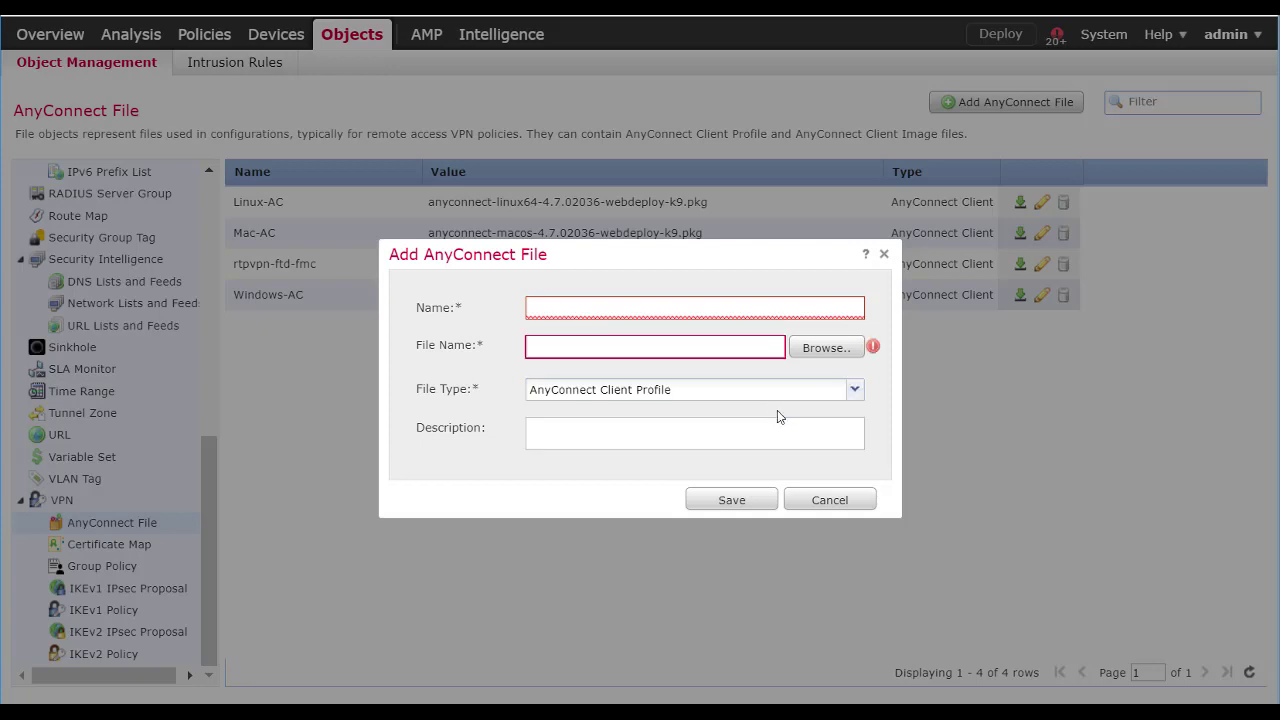
{"action": "left_click", "coordinate": [826, 503]}
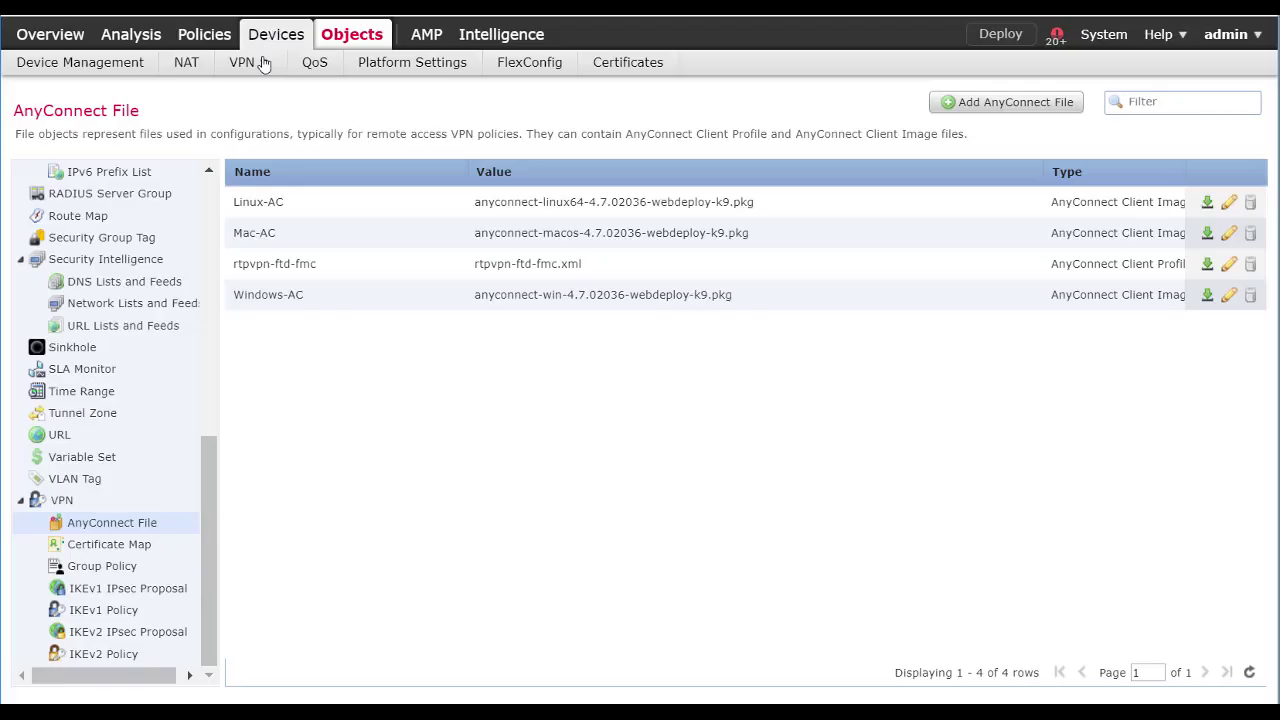
Open Devices > VPN > Remote Access and launch the Remote Access VPN Policy Wizard.
{"action": "mouse_move", "coordinate": [263, 66]}
{"action": "left_click", "coordinate": [268, 118]}
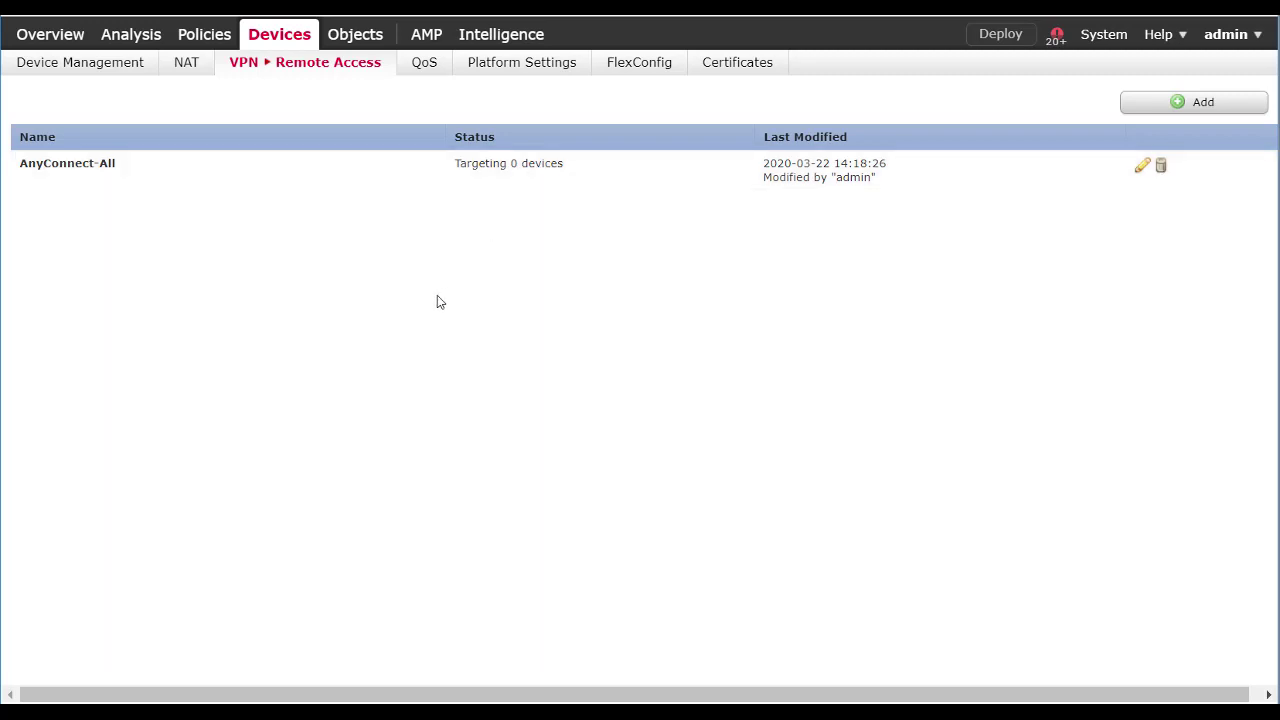
{"action": "mouse_move", "coordinate": [226, 40]}
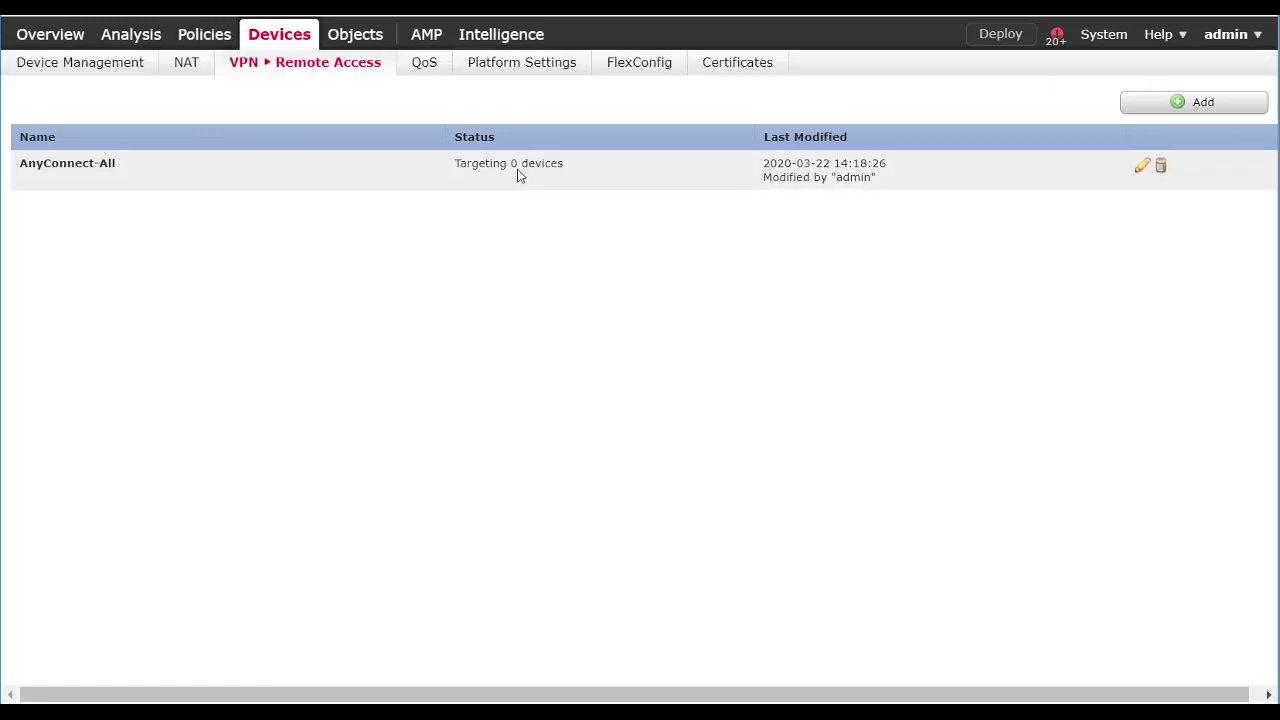
{"action": "left_click", "coordinate": [1192, 104]}
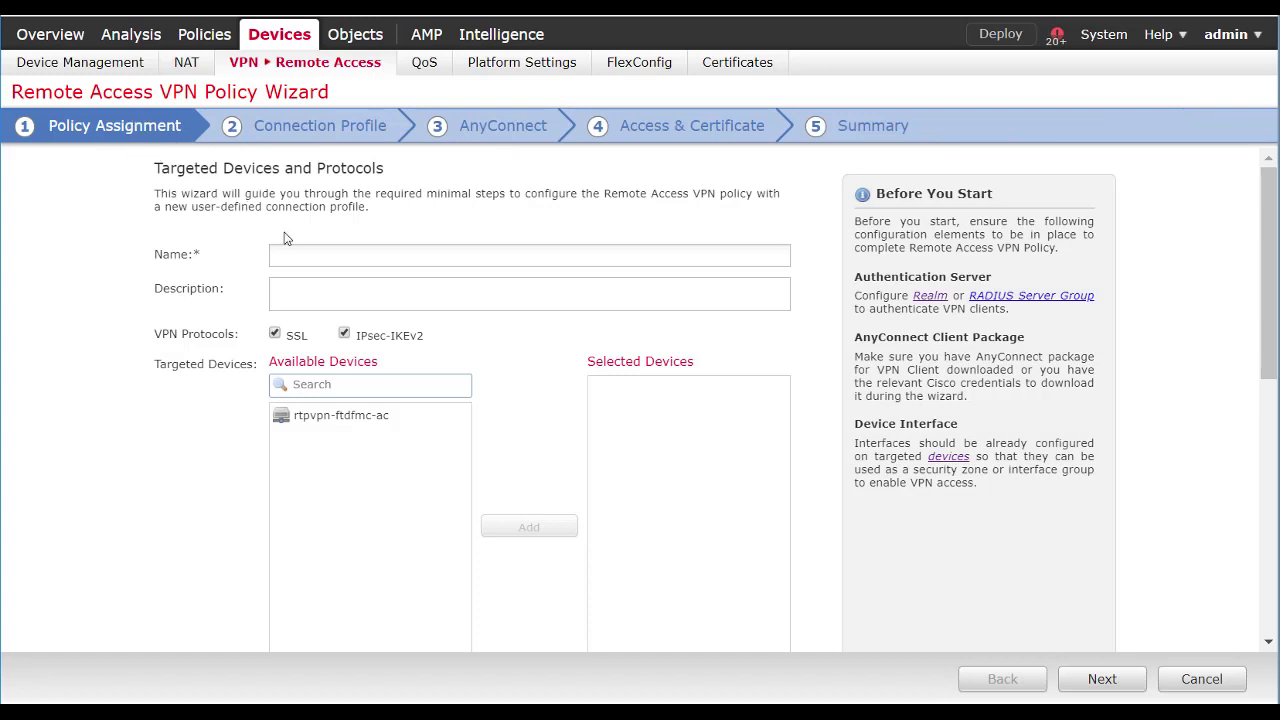
Name the VPN policy FTDTraining, target device rtpvpn-ftdfmc-ac, and advance to Connection Profile.
{"action": "left_click", "coordinate": [358, 257]}
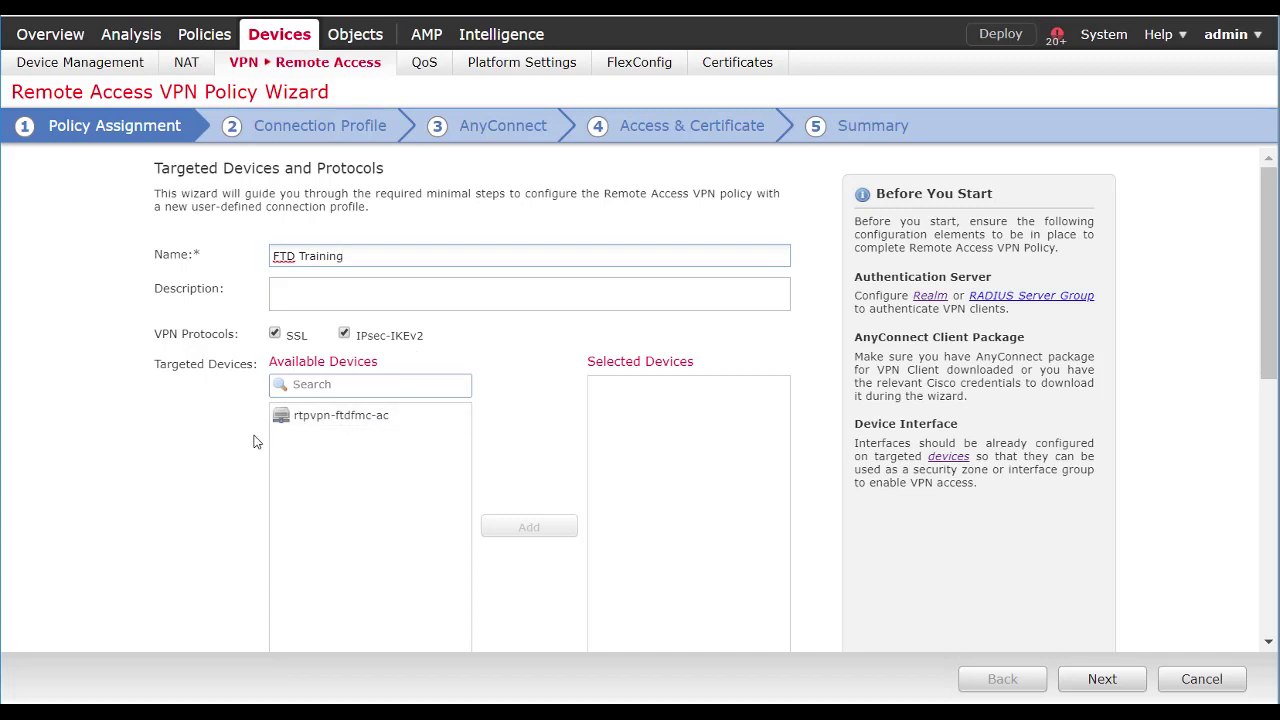
{"action": "left_click", "coordinate": [335, 415]}
{"action": "scroll", "coordinate": [340, 414], "scroll_direction": "down", "scroll_amount": 1}
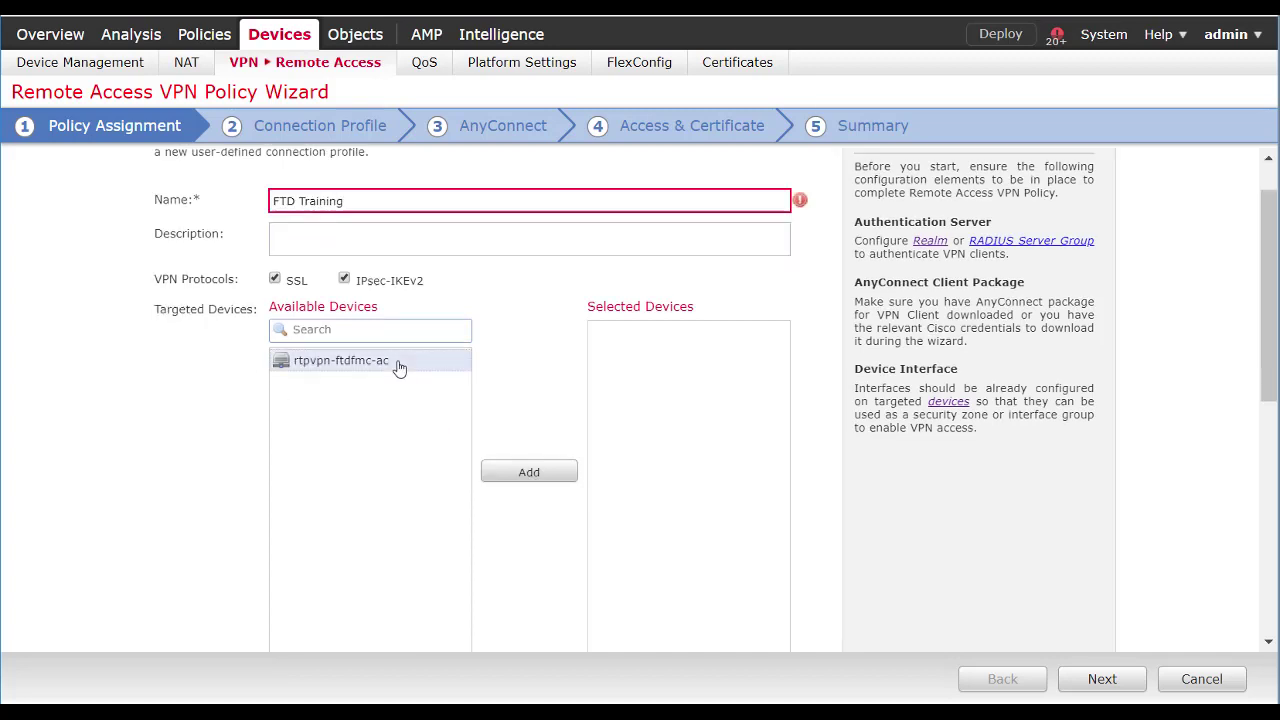
{"action": "left_click", "coordinate": [529, 472]}
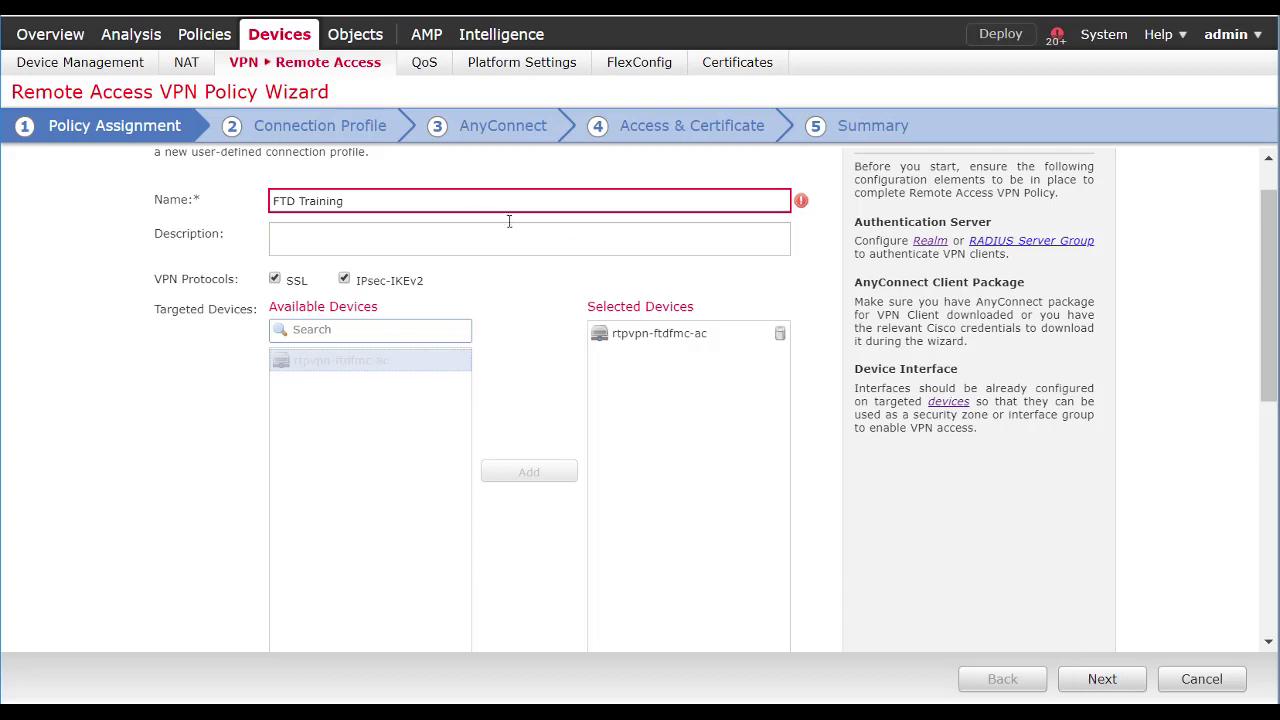
{"action": "left_click", "coordinate": [301, 202]}
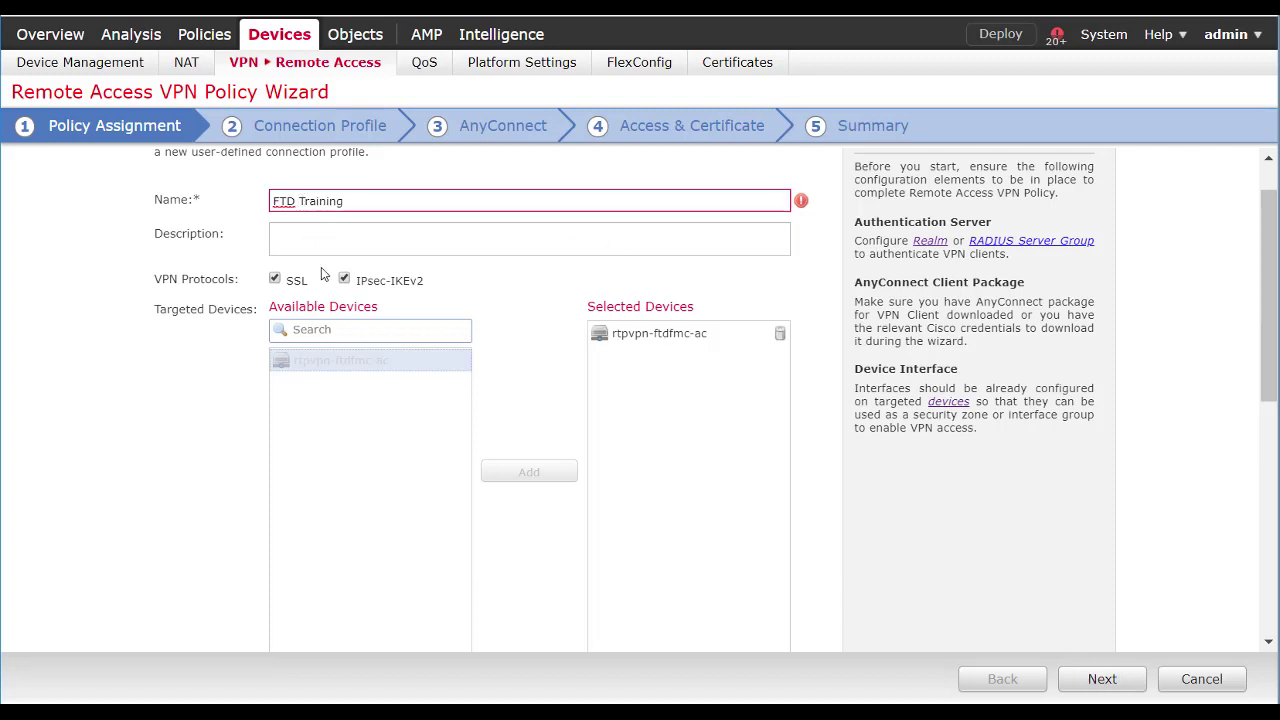
{"action": "key", "text": "BackSpace"}
{"action": "left_click", "coordinate": [1098, 681]}
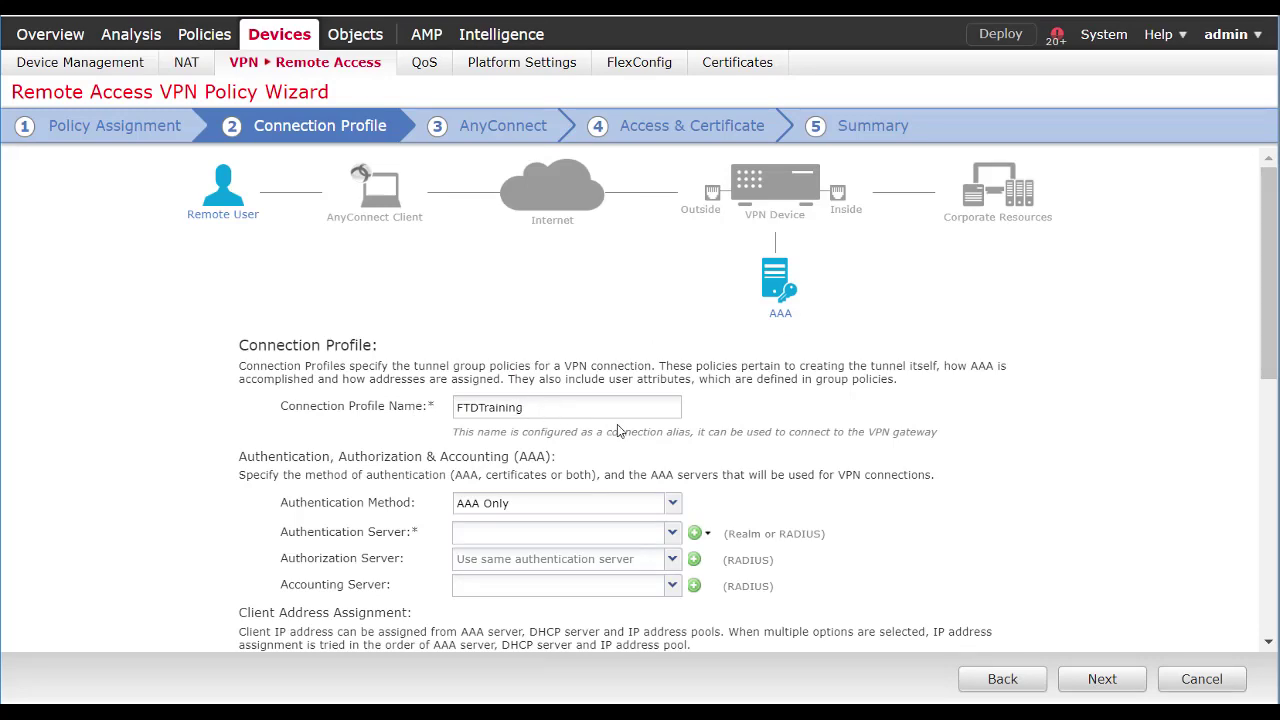
Keep AAA Only authentication and choose rtpvpn-nps as the authentication server.
{"action": "scroll", "coordinate": [655, 436], "scroll_direction": "down", "scroll_amount": 3}
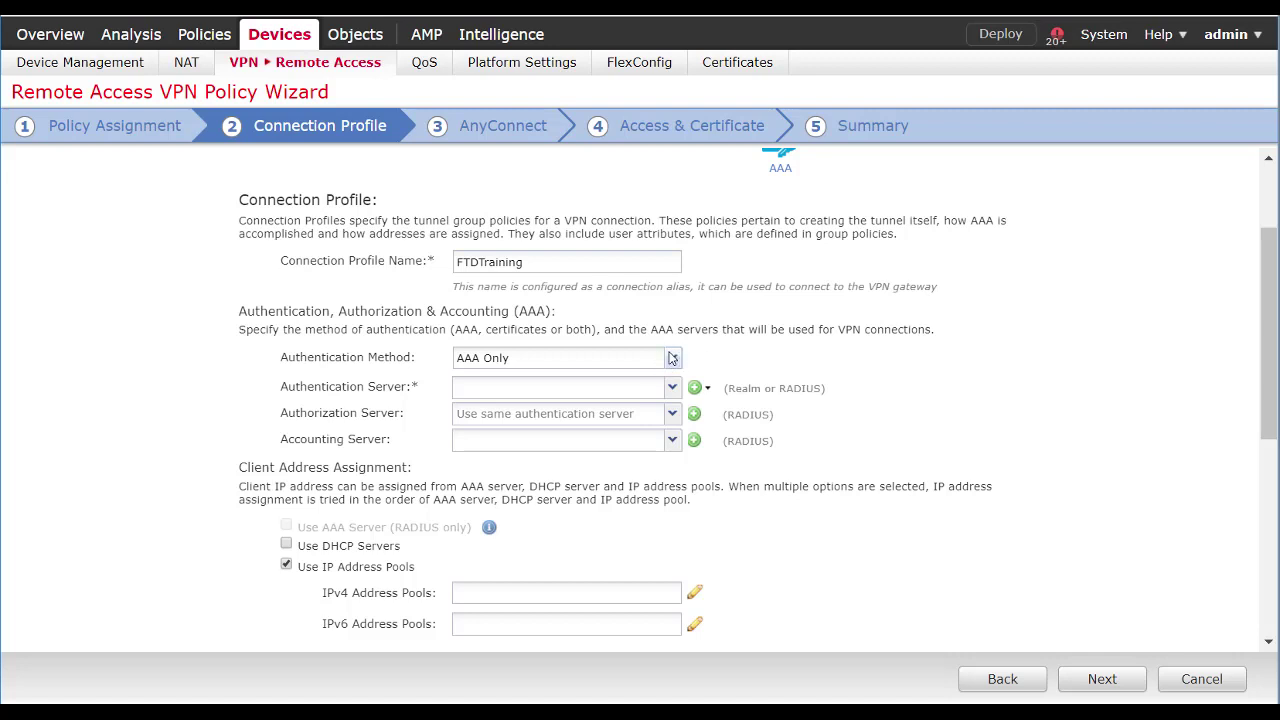
{"action": "left_click", "coordinate": [673, 359]}
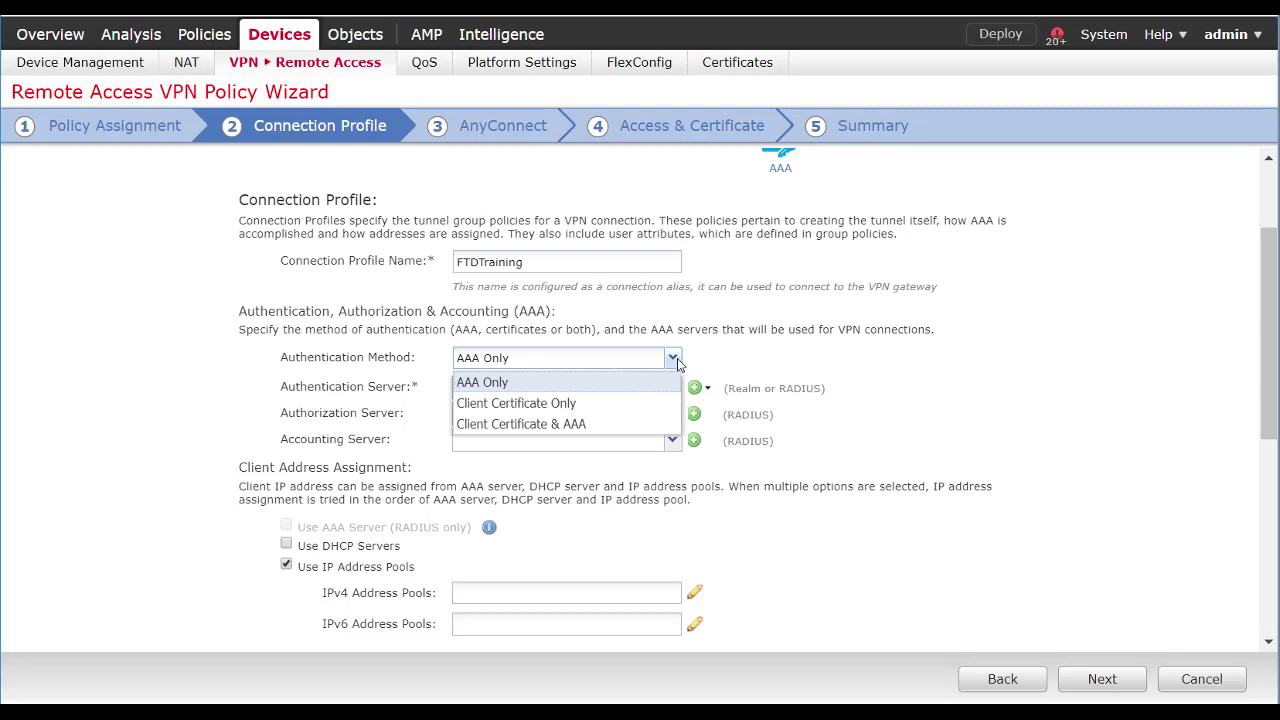
{"action": "left_click", "coordinate": [720, 362]}
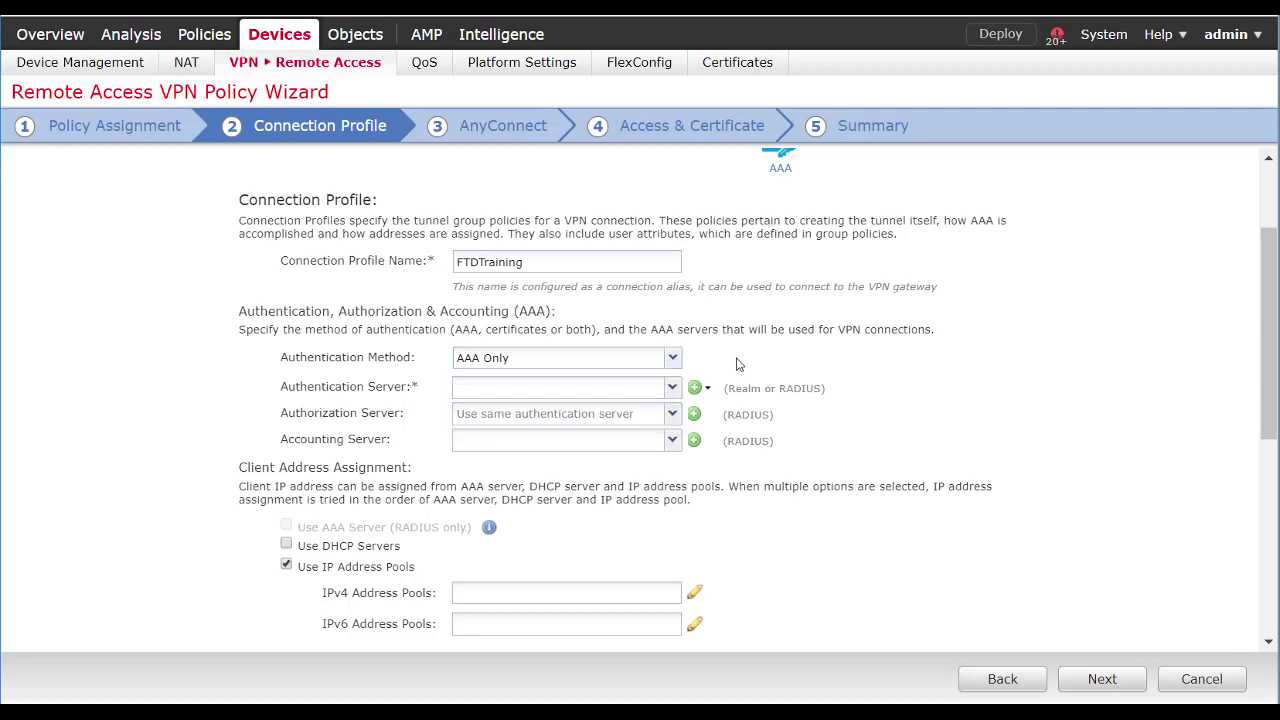
{"action": "left_click", "coordinate": [672, 387]}
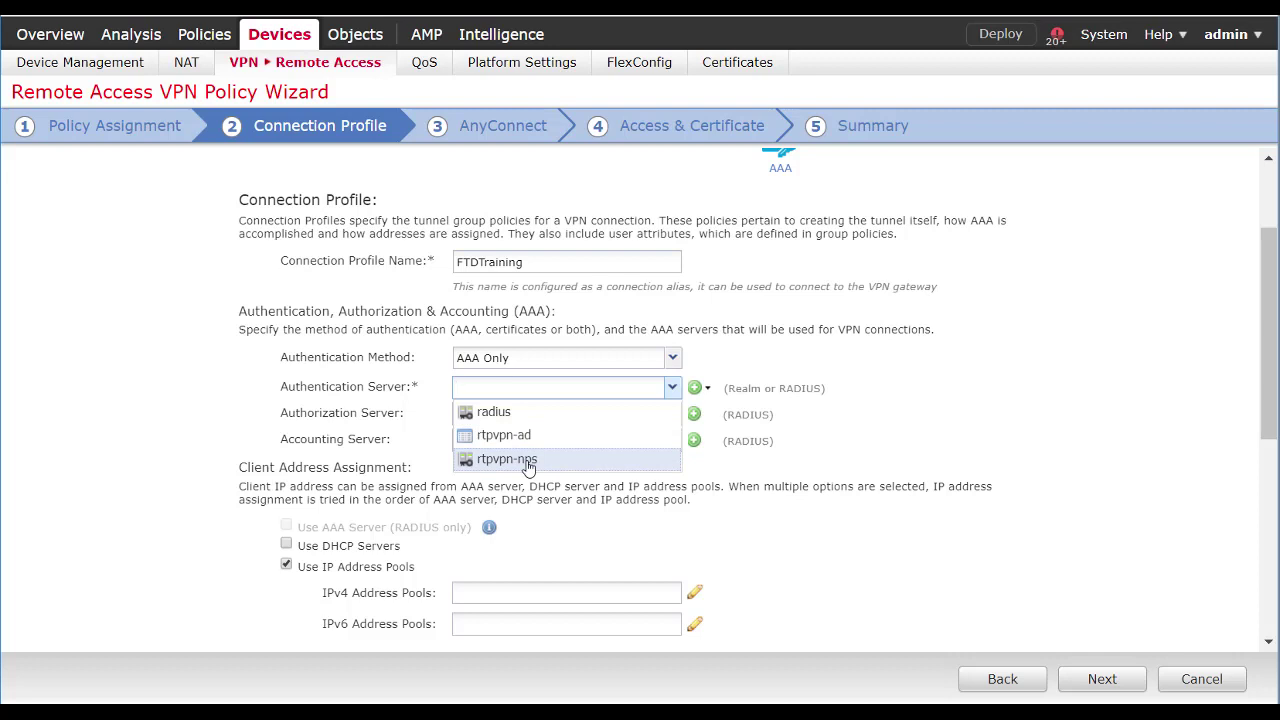
{"action": "left_click", "coordinate": [529, 462]}
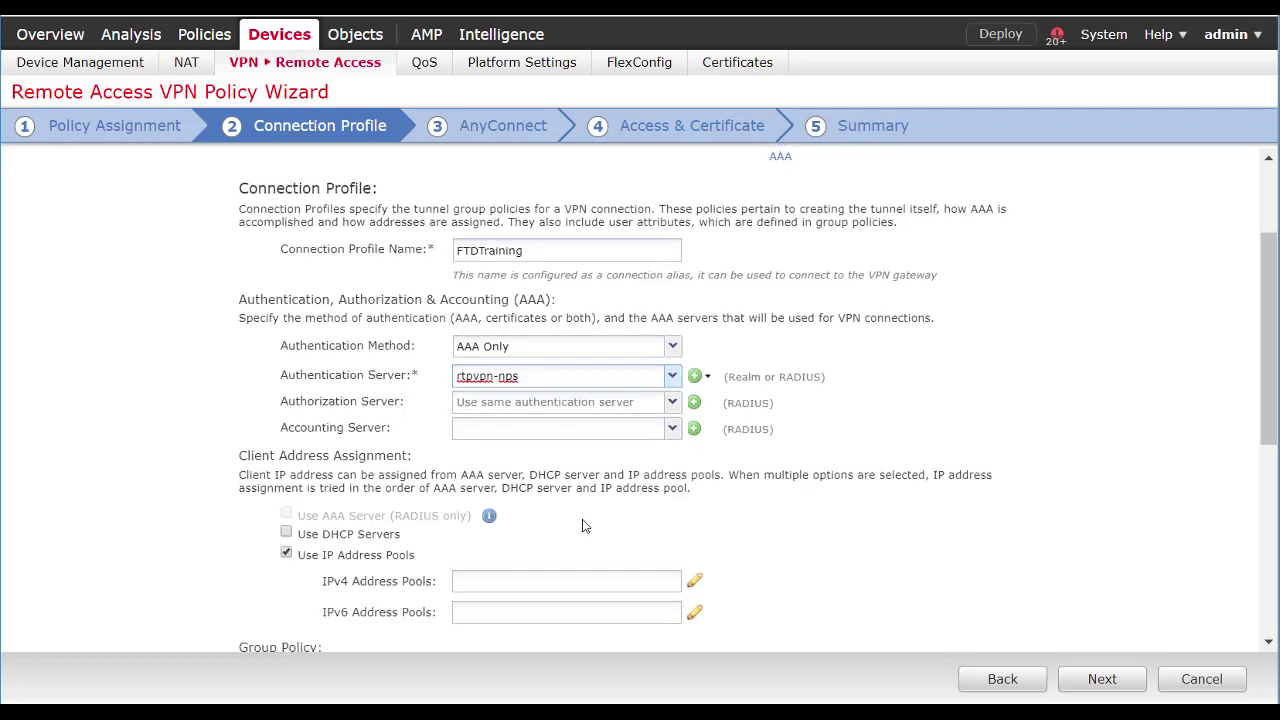
Assign vpn_pool as the IPv4 address pool and advance to the AnyConnect step.
{"action": "scroll", "coordinate": [585, 526], "scroll_direction": "down", "scroll_amount": 3}
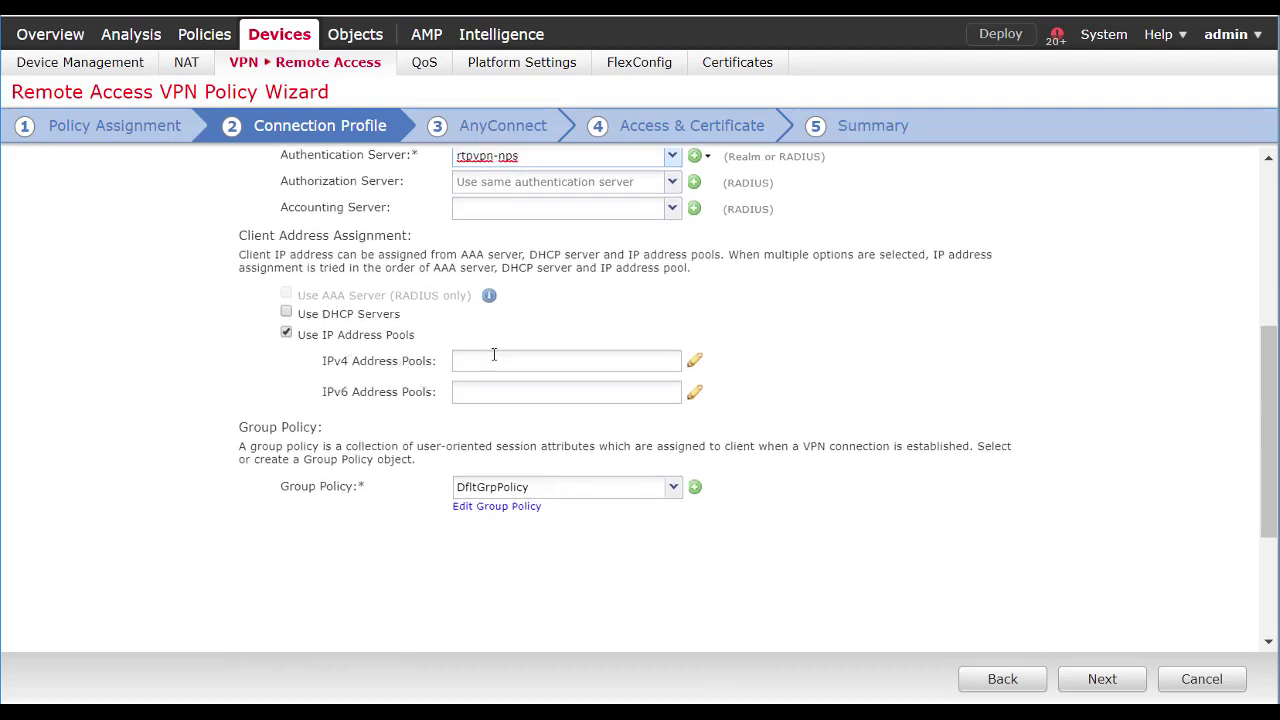
{"action": "left_click", "coordinate": [693, 361]}
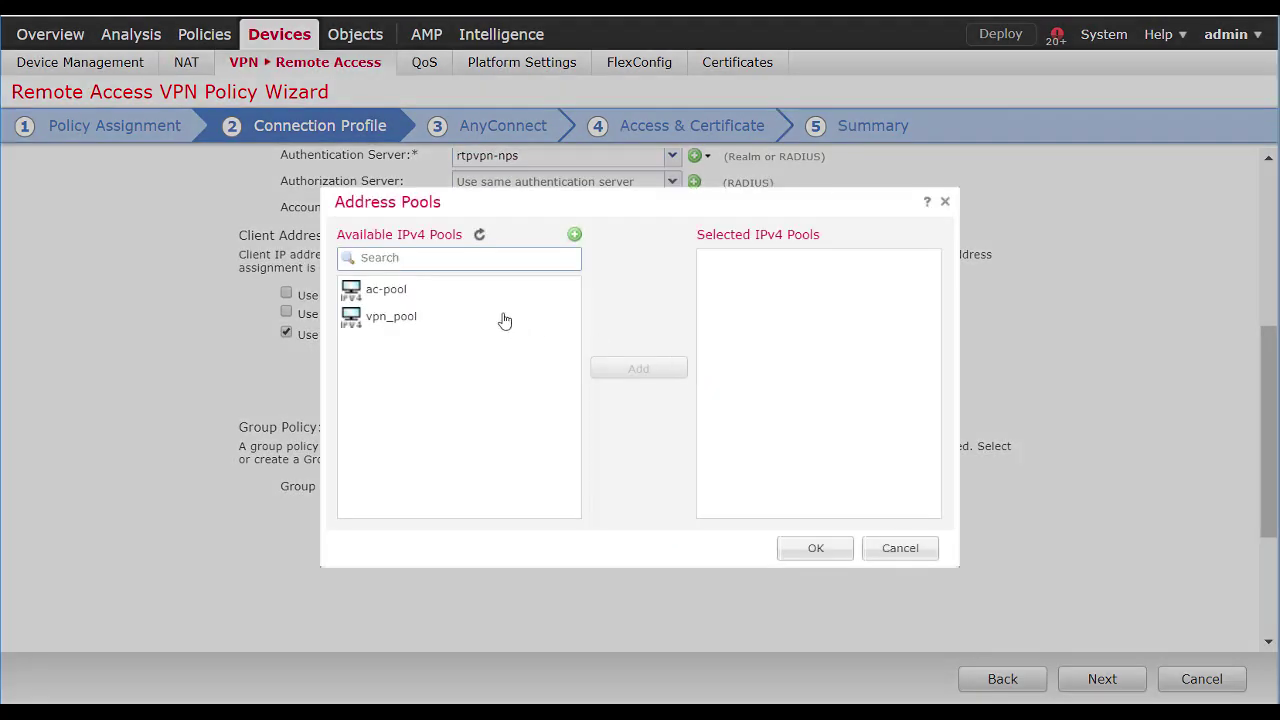
{"action": "left_click", "coordinate": [392, 318]}
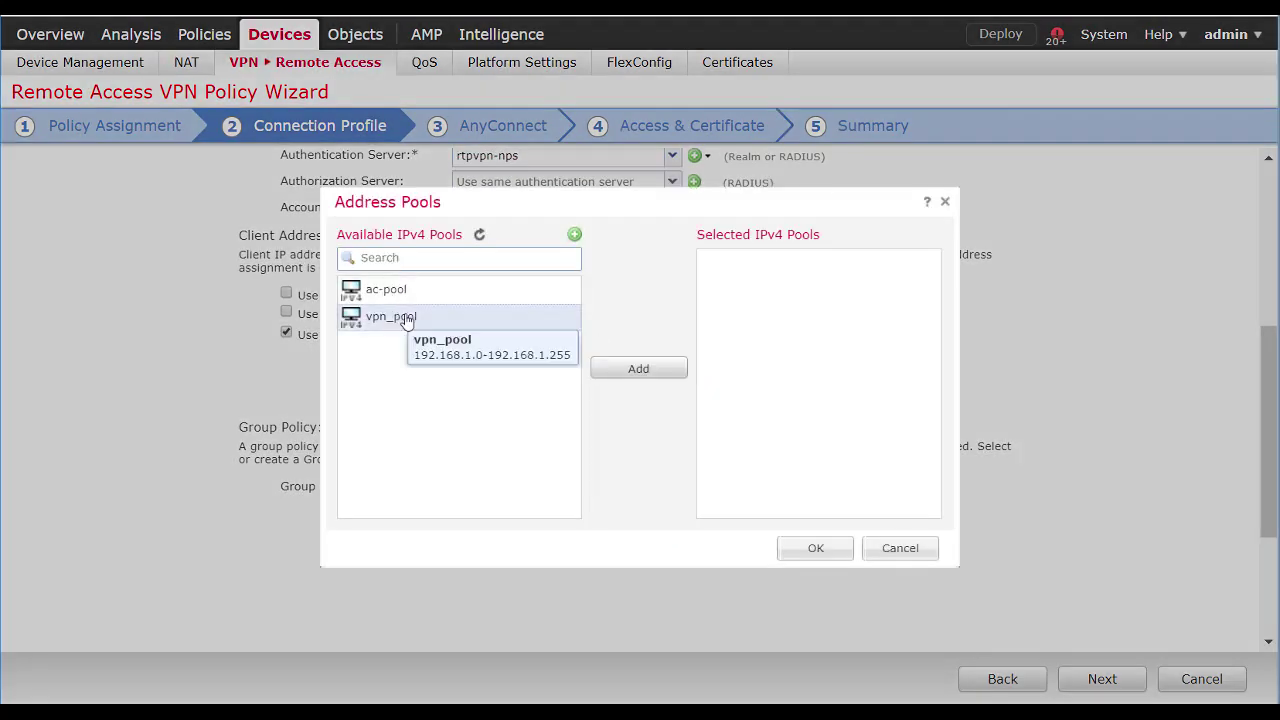
{"action": "left_click", "coordinate": [645, 371]}
{"action": "left_click", "coordinate": [814, 551]}
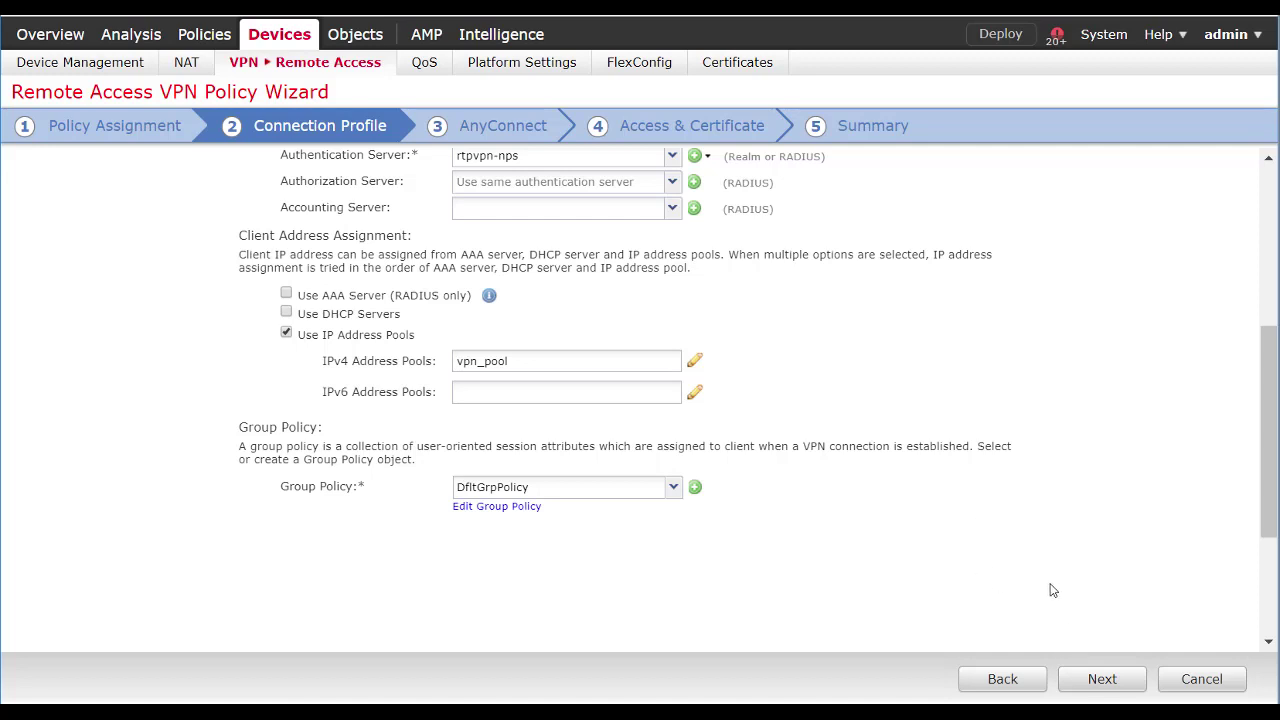
{"action": "left_click", "coordinate": [1102, 679]}
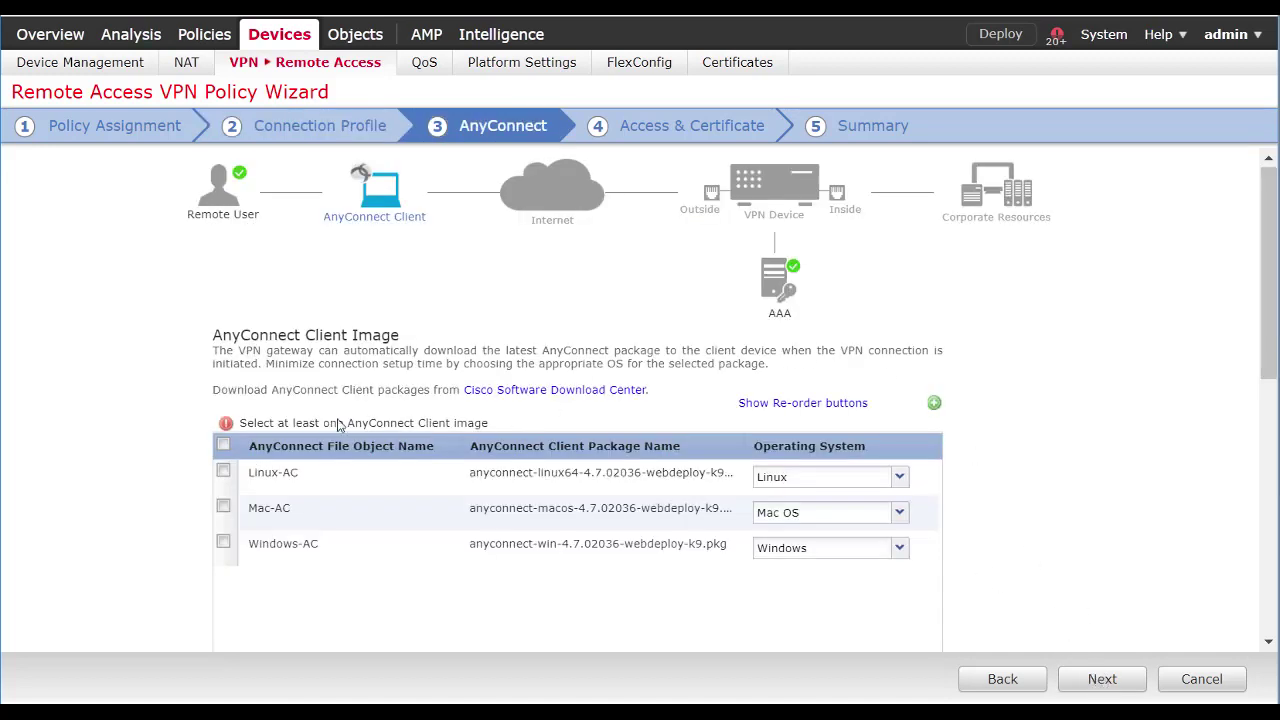
Select the Linux-AC, Mac-AC and Windows-AC client images and advance to Access & Certificate.
{"action": "left_click", "coordinate": [224, 445]}
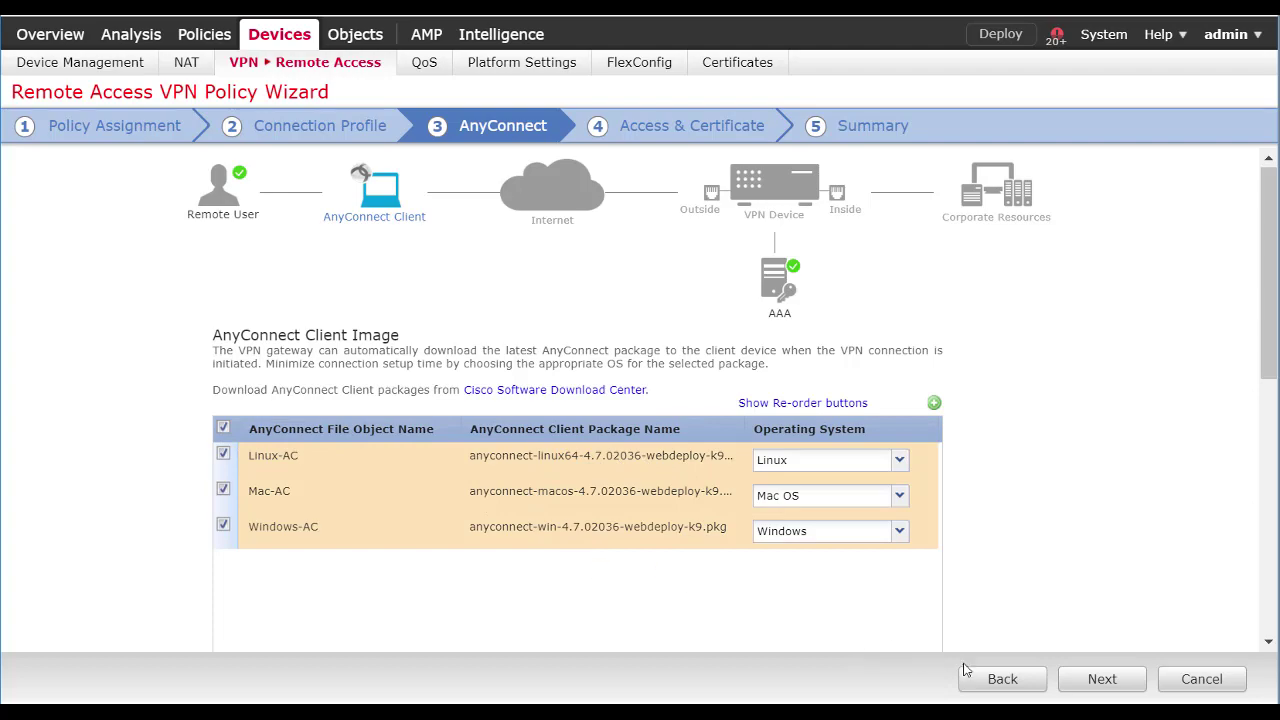
{"action": "left_click", "coordinate": [1097, 688]}
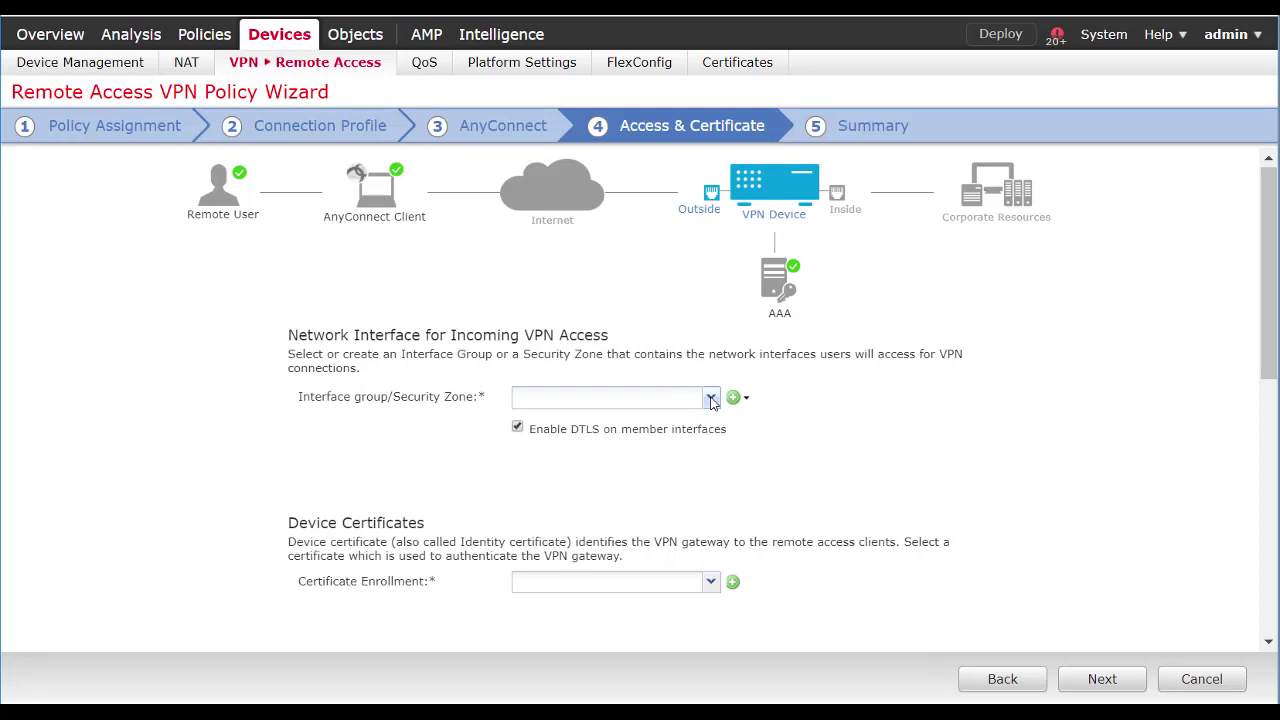
Use the outside zone and CA1 certificate, and let decrypted VPN traffic bypass access control.
{"action": "left_click", "coordinate": [712, 398]}
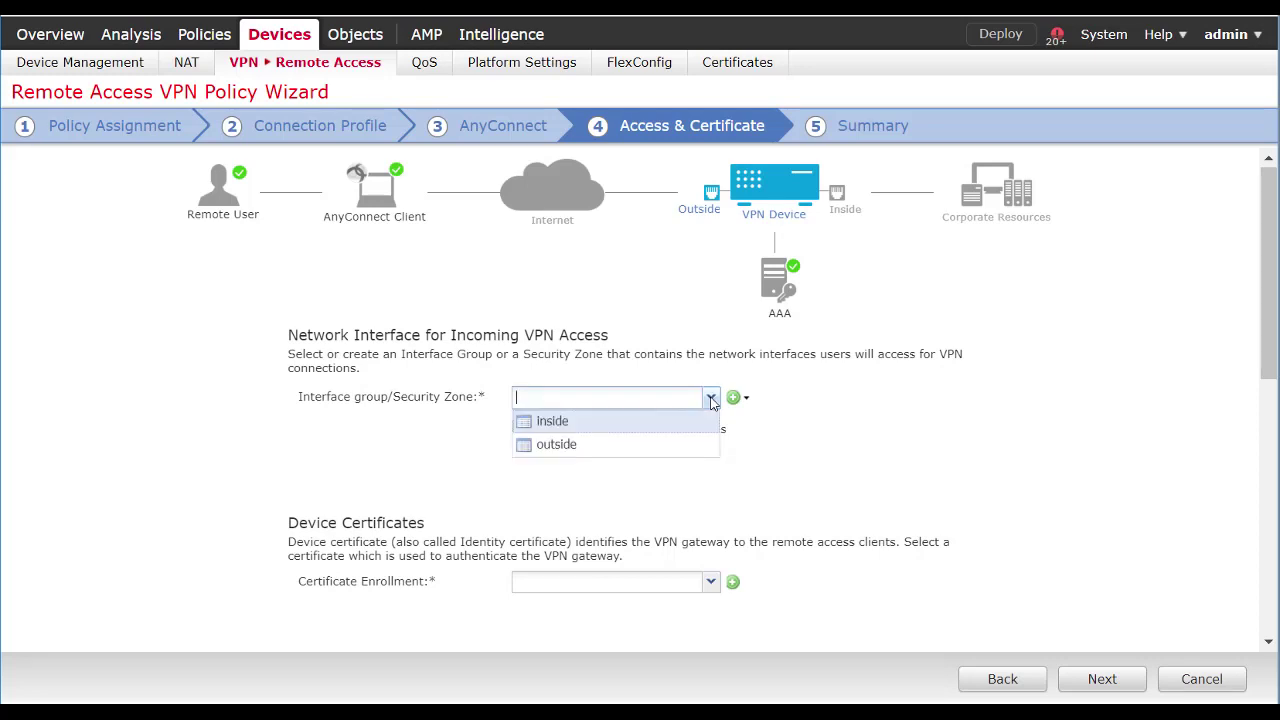
{"action": "left_click", "coordinate": [569, 446]}
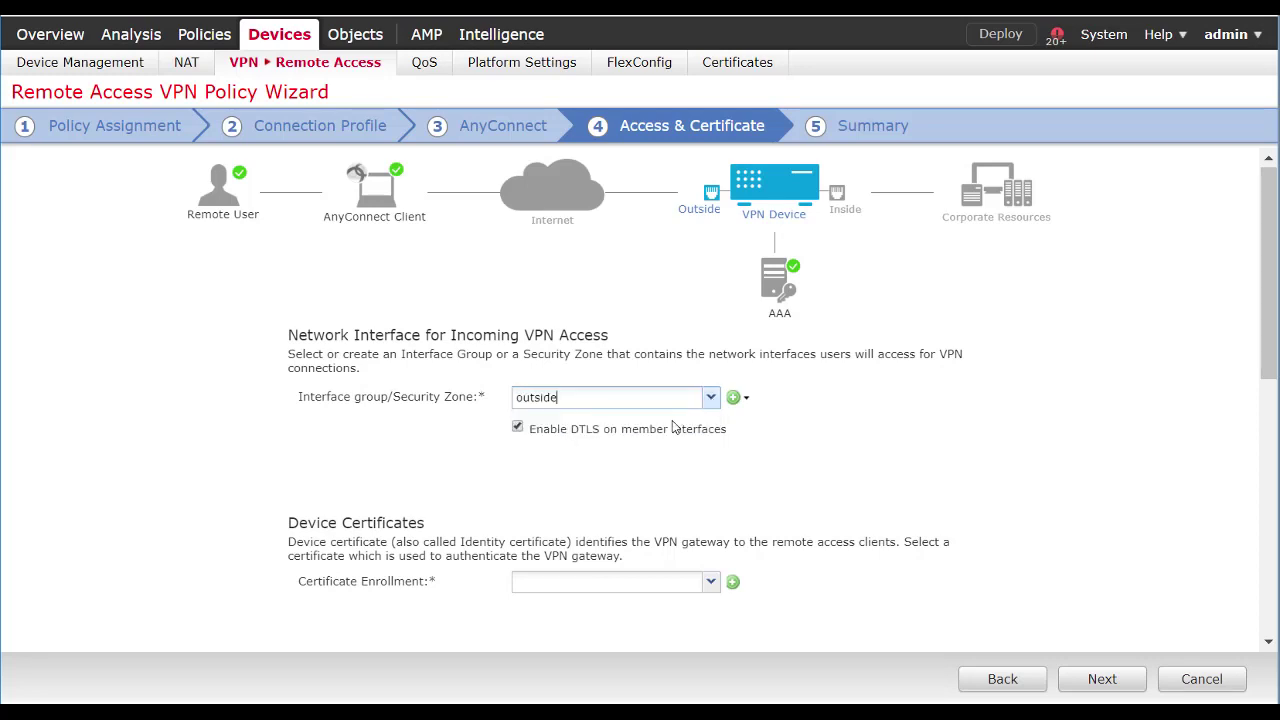
{"action": "left_click", "coordinate": [710, 582]}
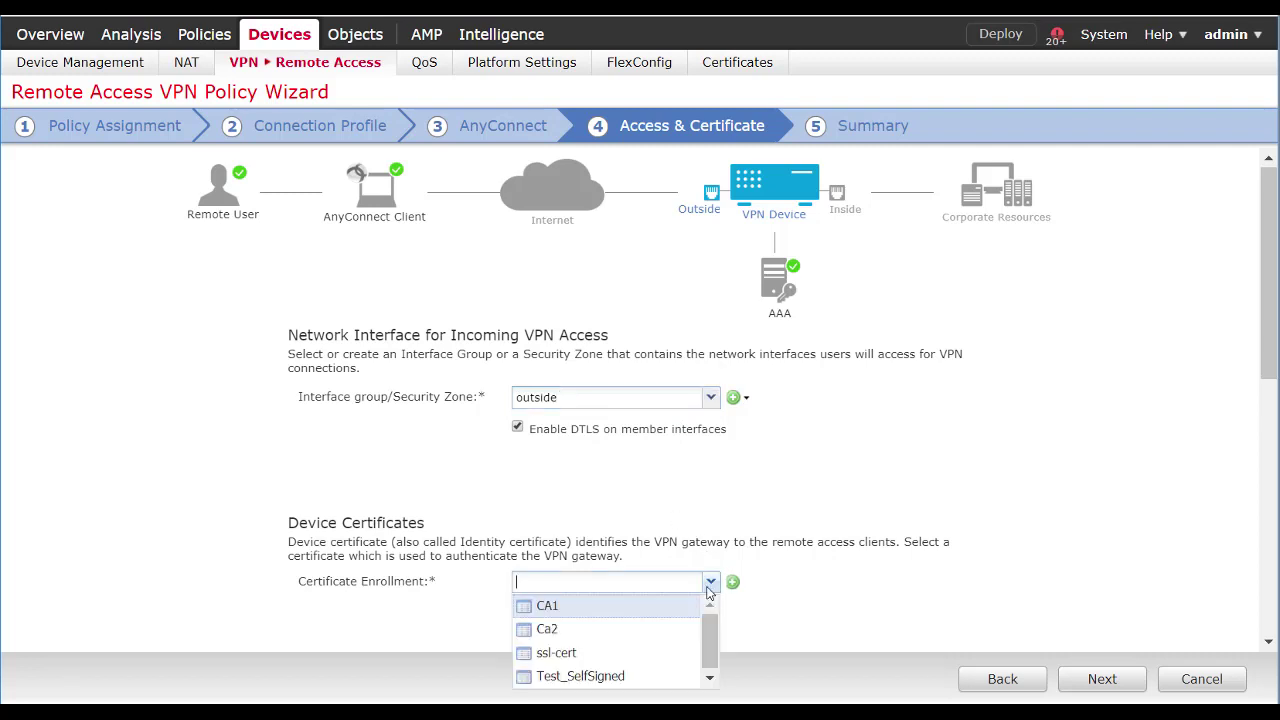
{"action": "left_click", "coordinate": [545, 608]}
{"action": "scroll", "coordinate": [790, 582], "scroll_direction": "down", "scroll_amount": 5}
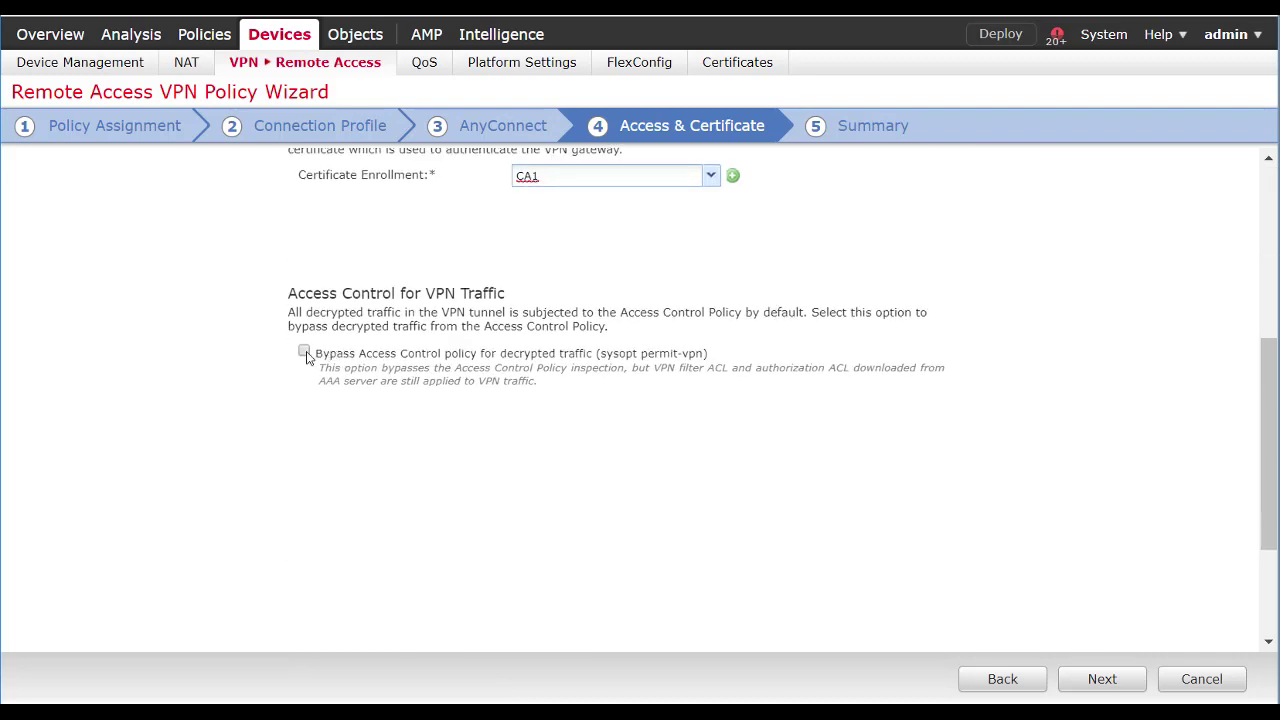
{"action": "left_click", "coordinate": [303, 353]}
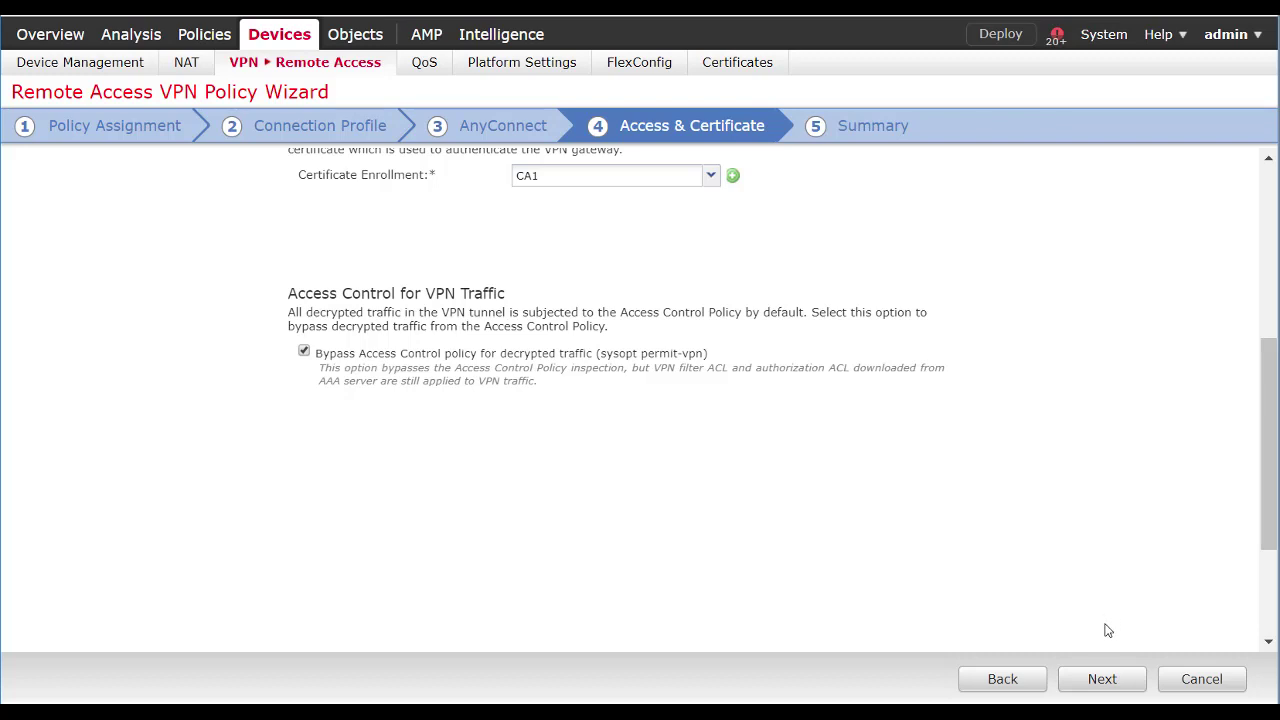
Scroll through the FTDTraining settings summary, then finish the wizard to save the policy.
{"action": "left_click", "coordinate": [1102, 680]}
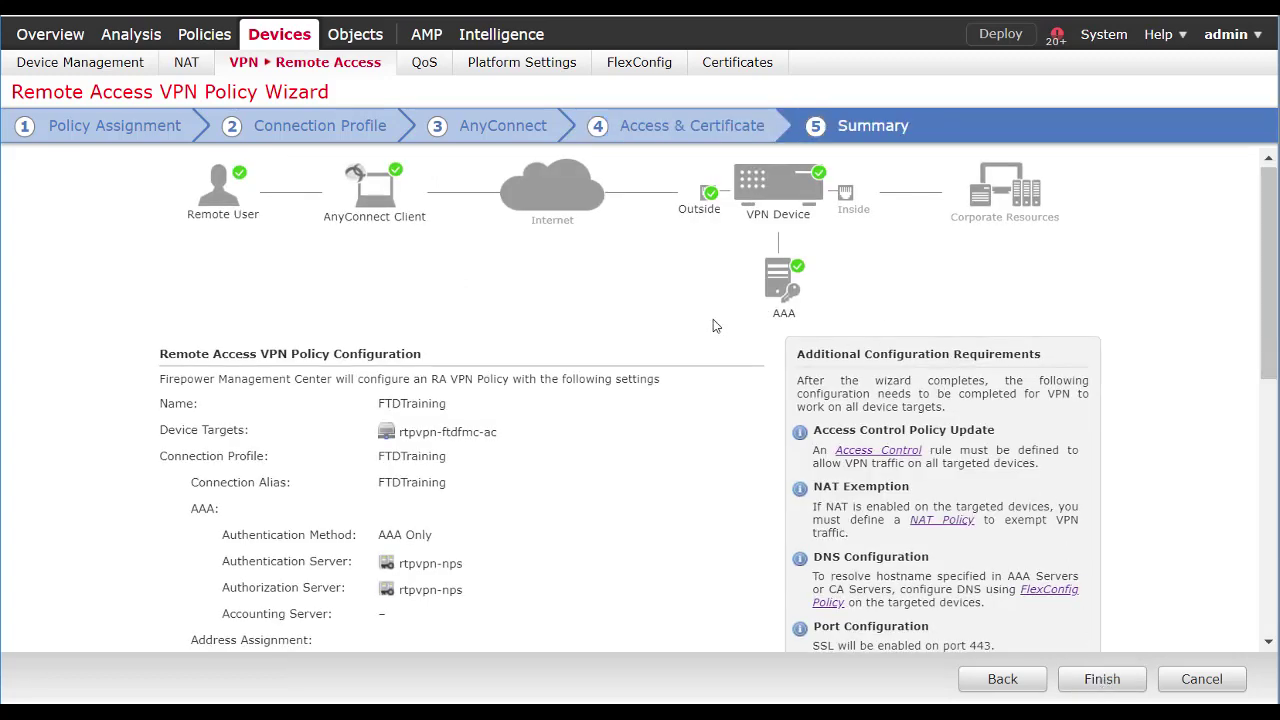
{"action": "scroll", "coordinate": [719, 325], "scroll_direction": "down", "scroll_amount": 3}
{"action": "scroll", "coordinate": [580, 410], "scroll_direction": "down", "scroll_amount": 3}
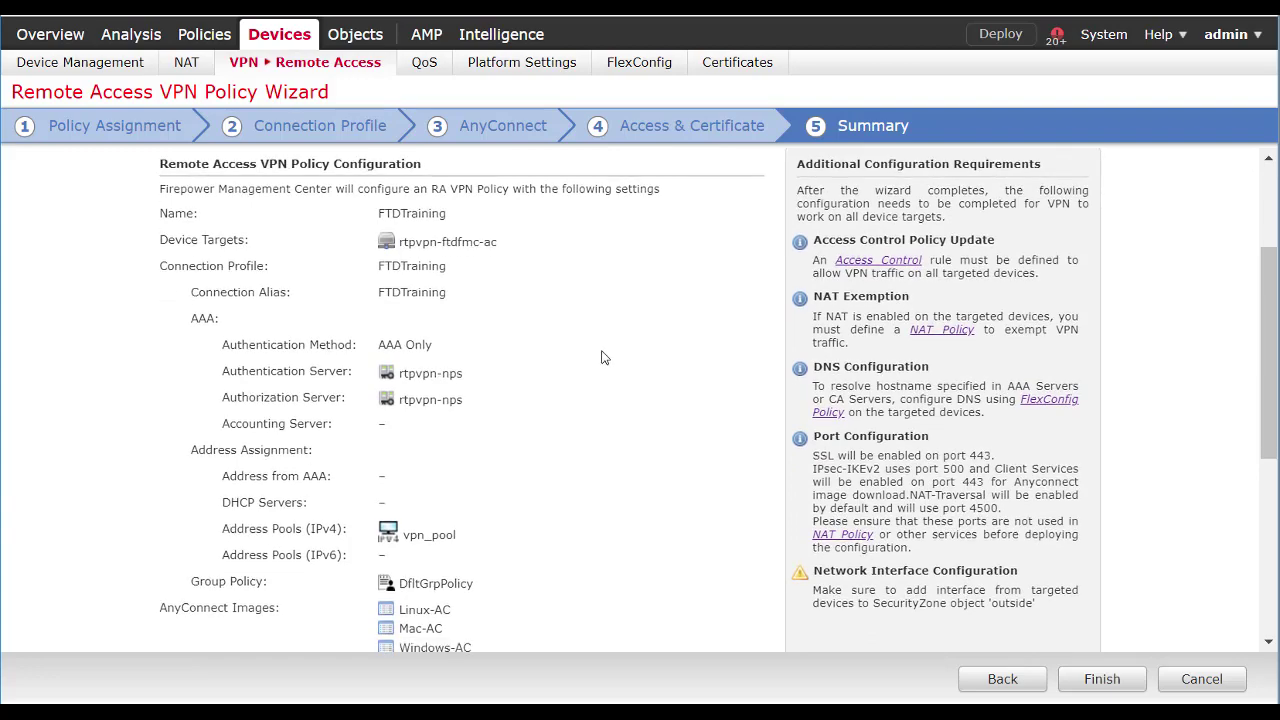
{"action": "scroll", "coordinate": [560, 477], "scroll_direction": "up", "scroll_amount": 5}
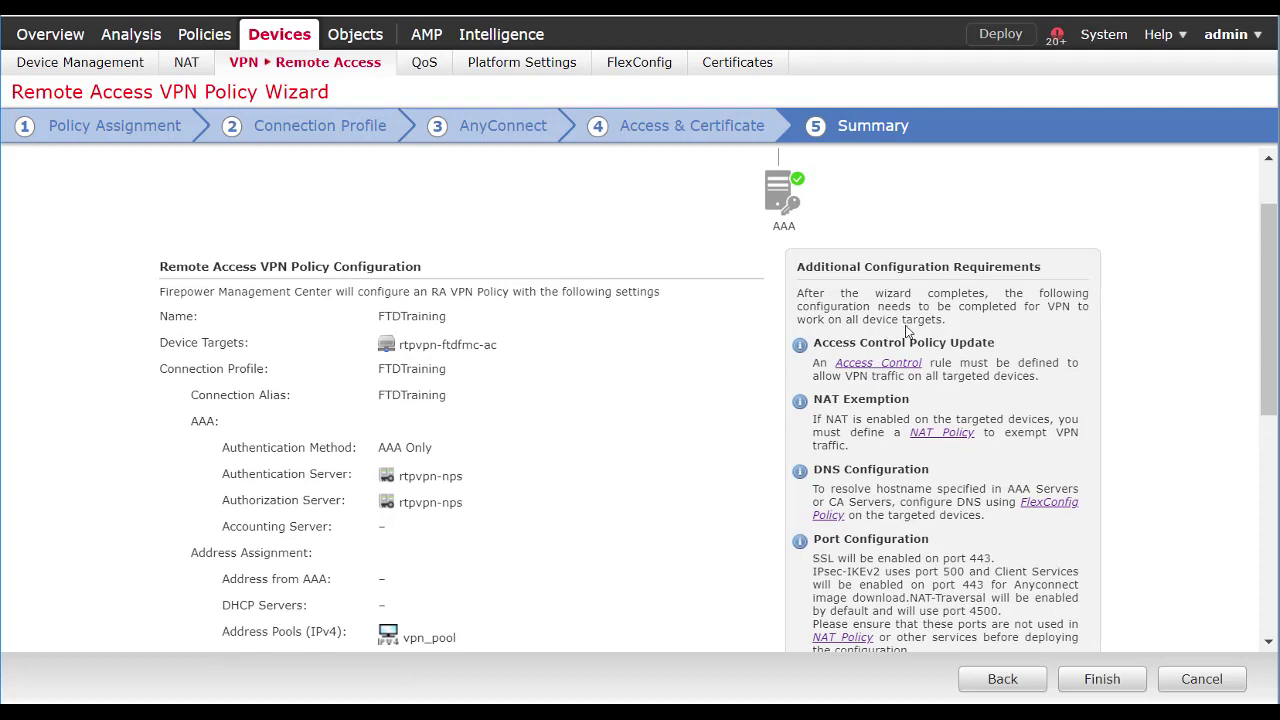
{"action": "scroll", "coordinate": [1000, 372], "scroll_direction": "up", "scroll_amount": 1}
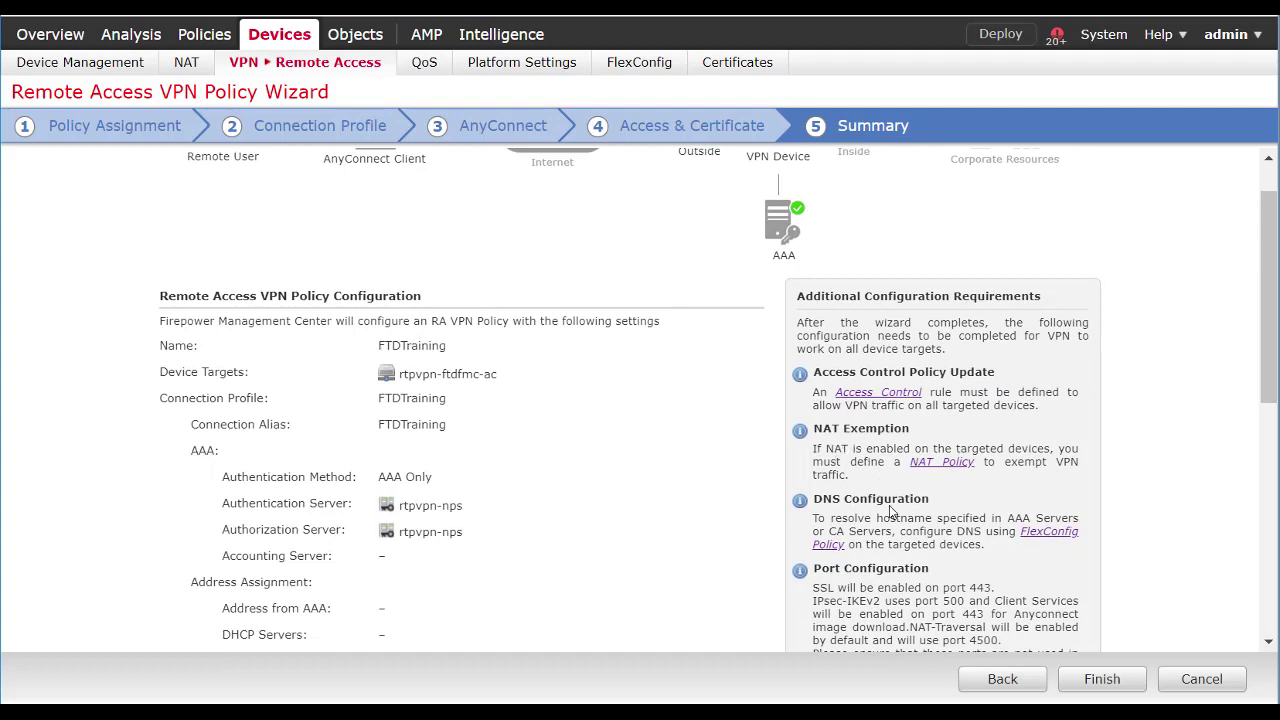
{"action": "scroll", "coordinate": [877, 517], "scroll_direction": "down", "scroll_amount": 1}
{"action": "scroll", "coordinate": [936, 558], "scroll_direction": "down", "scroll_amount": 6}
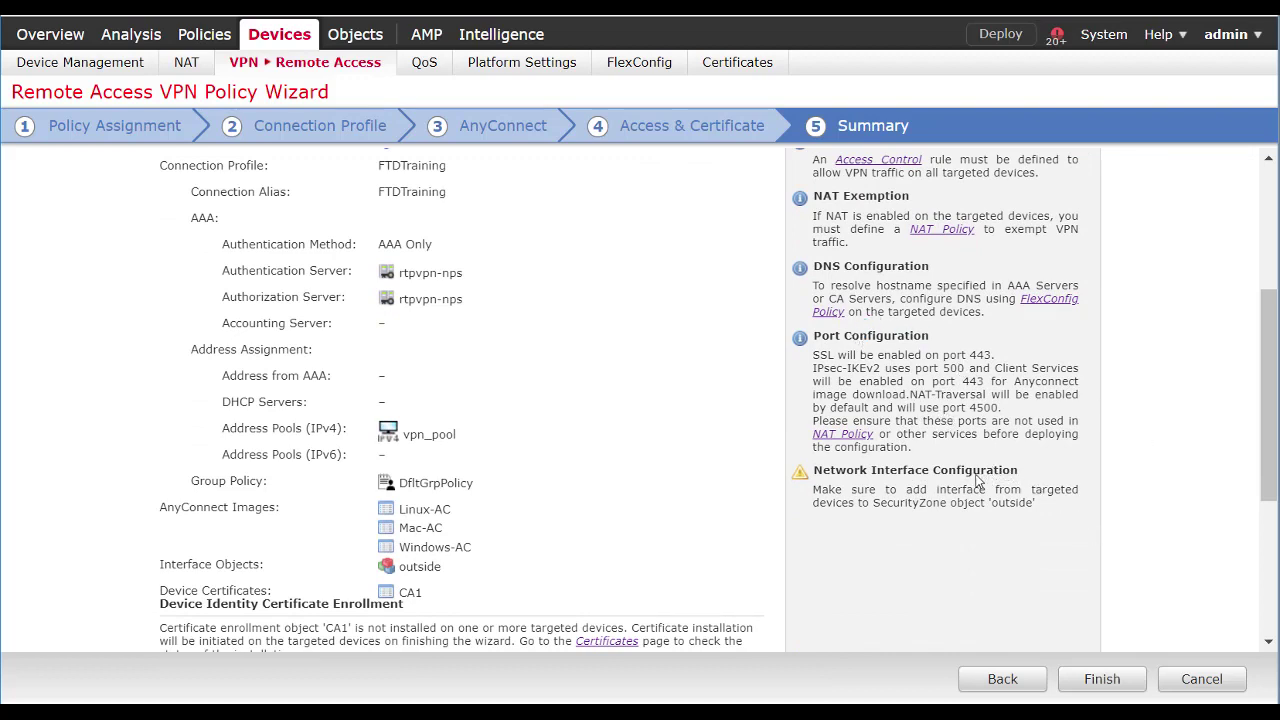
{"action": "scroll", "coordinate": [1046, 482], "scroll_direction": "up", "scroll_amount": 5}
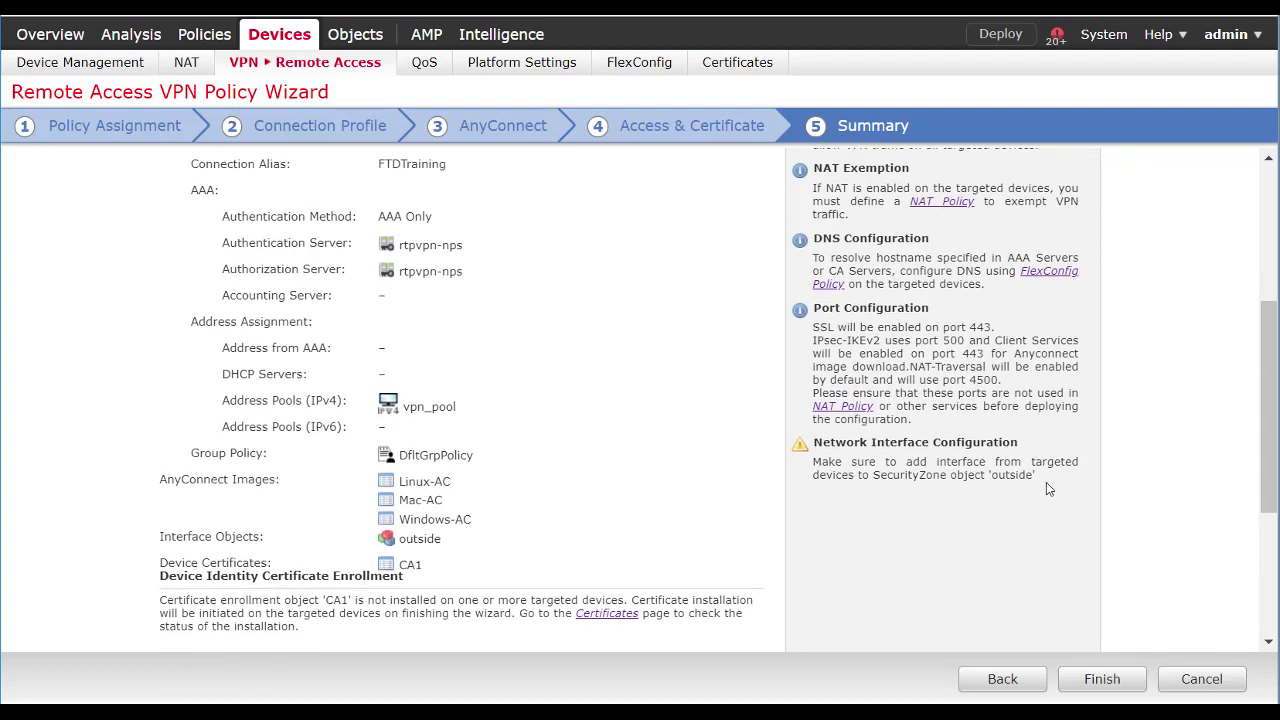
{"action": "left_click", "coordinate": [1102, 680]}
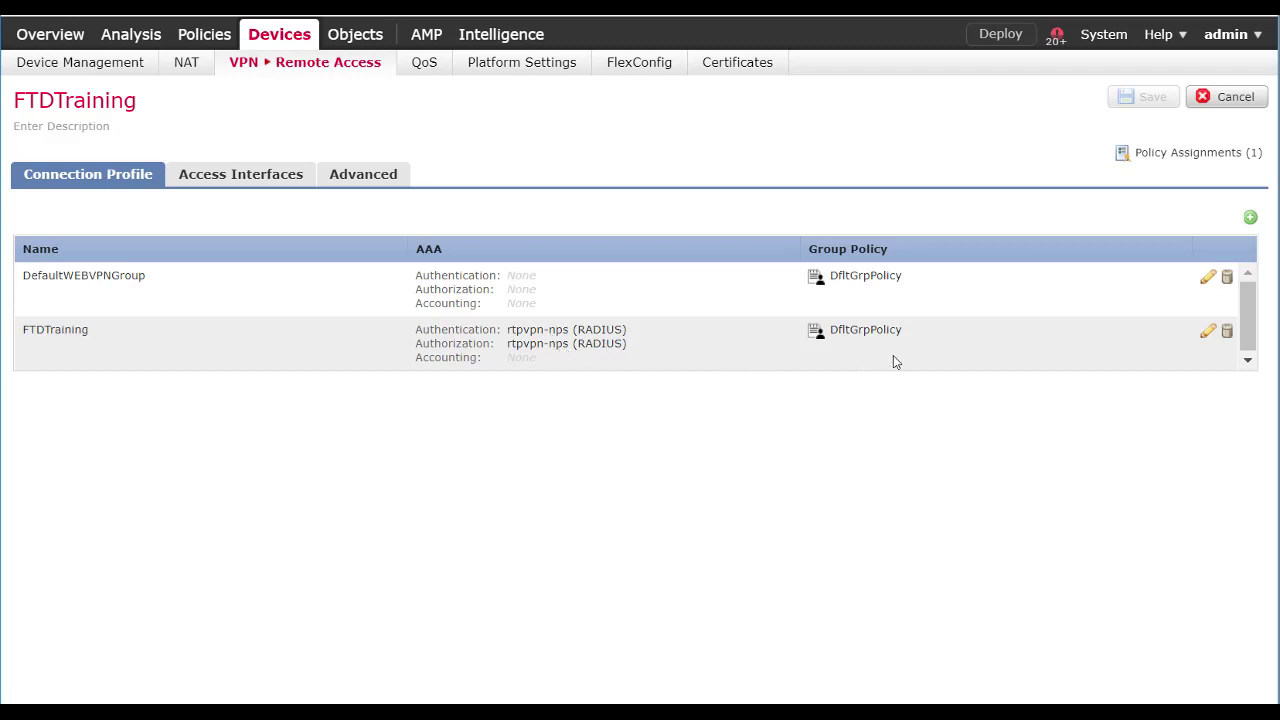
Edit the FTDTraining connection profile to see its vpn_pool (192.168.1.0-192.168.1.255) address assignment.
{"action": "left_click", "coordinate": [1208, 333]}
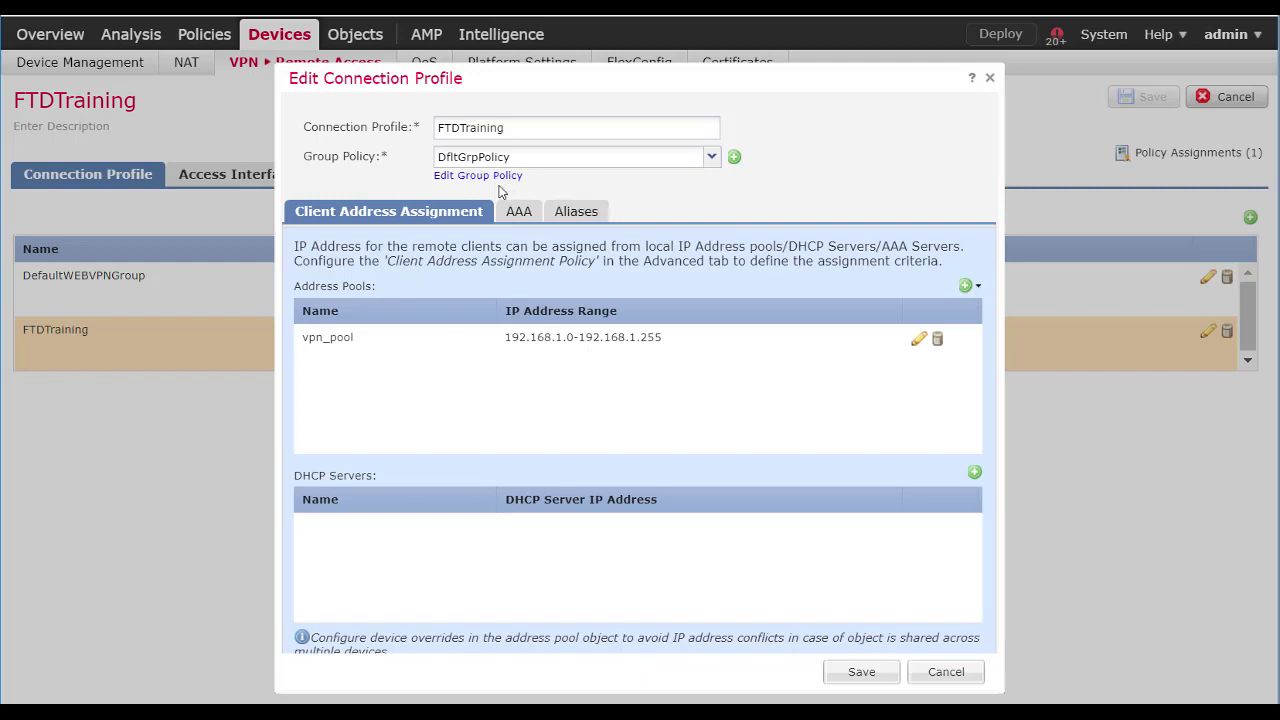
{"action": "left_click", "coordinate": [512, 216]}
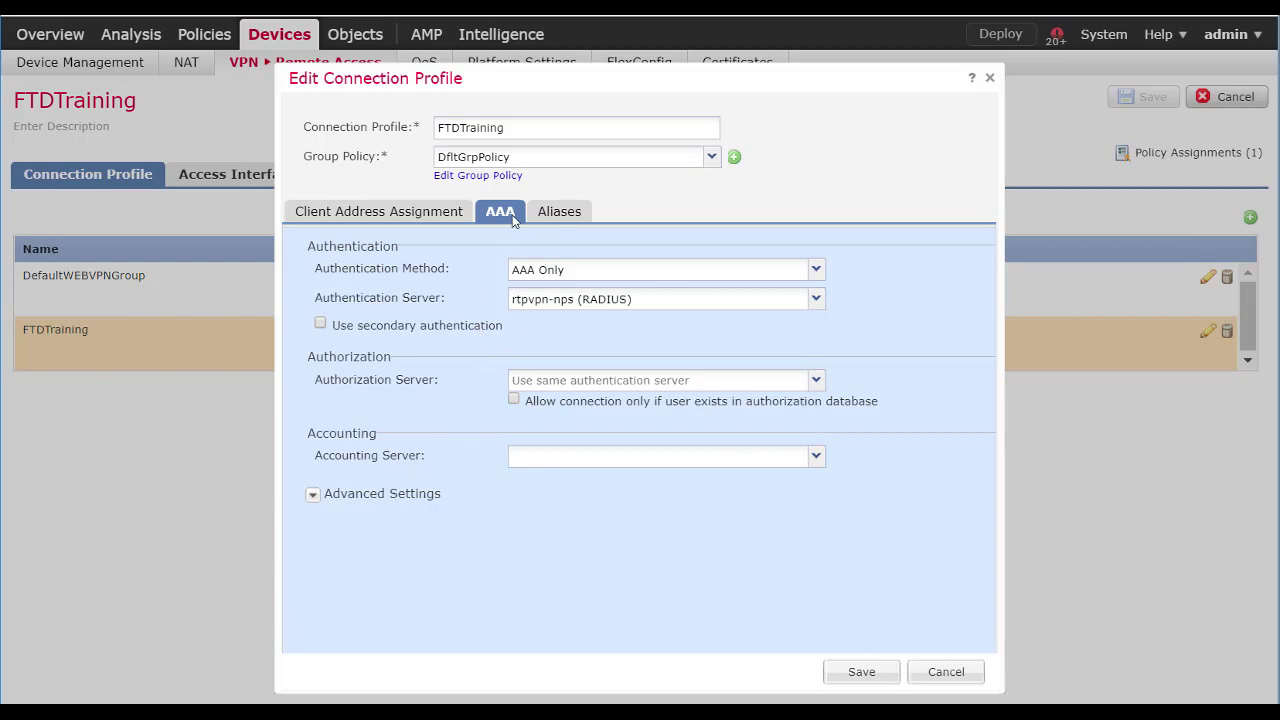
{"action": "left_click", "coordinate": [558, 216]}
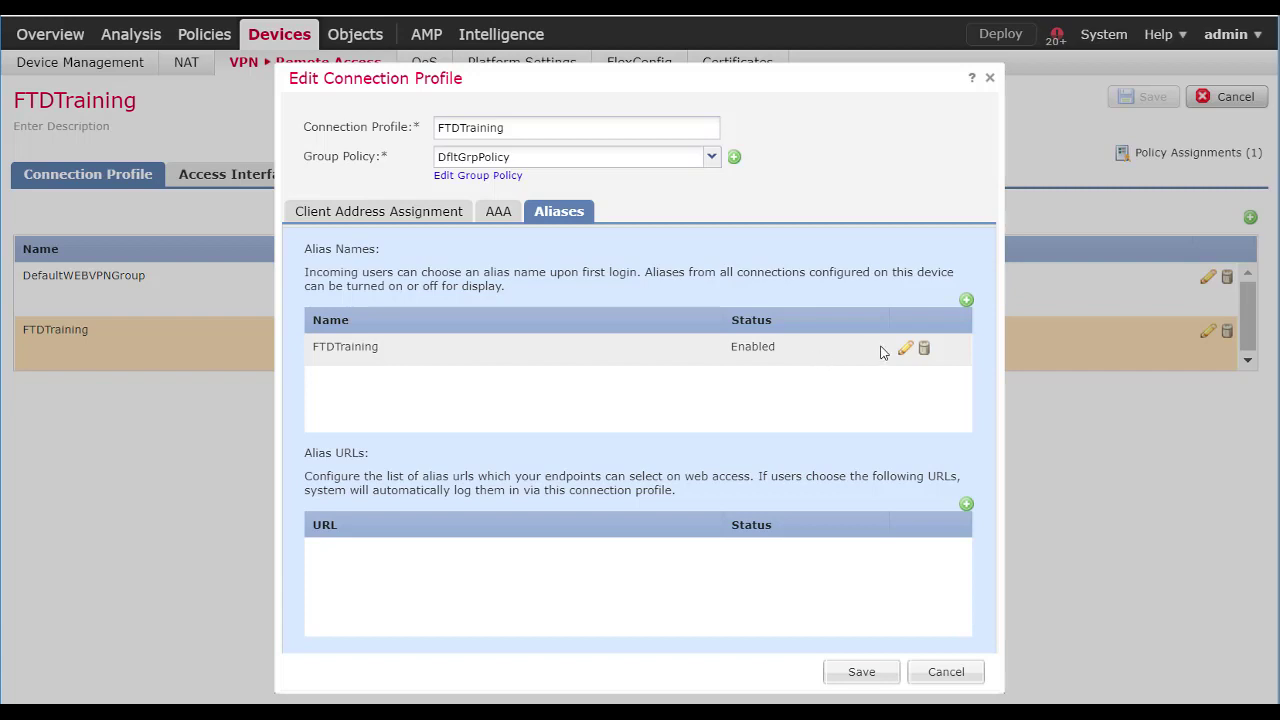
{"action": "left_click", "coordinate": [938, 672]}
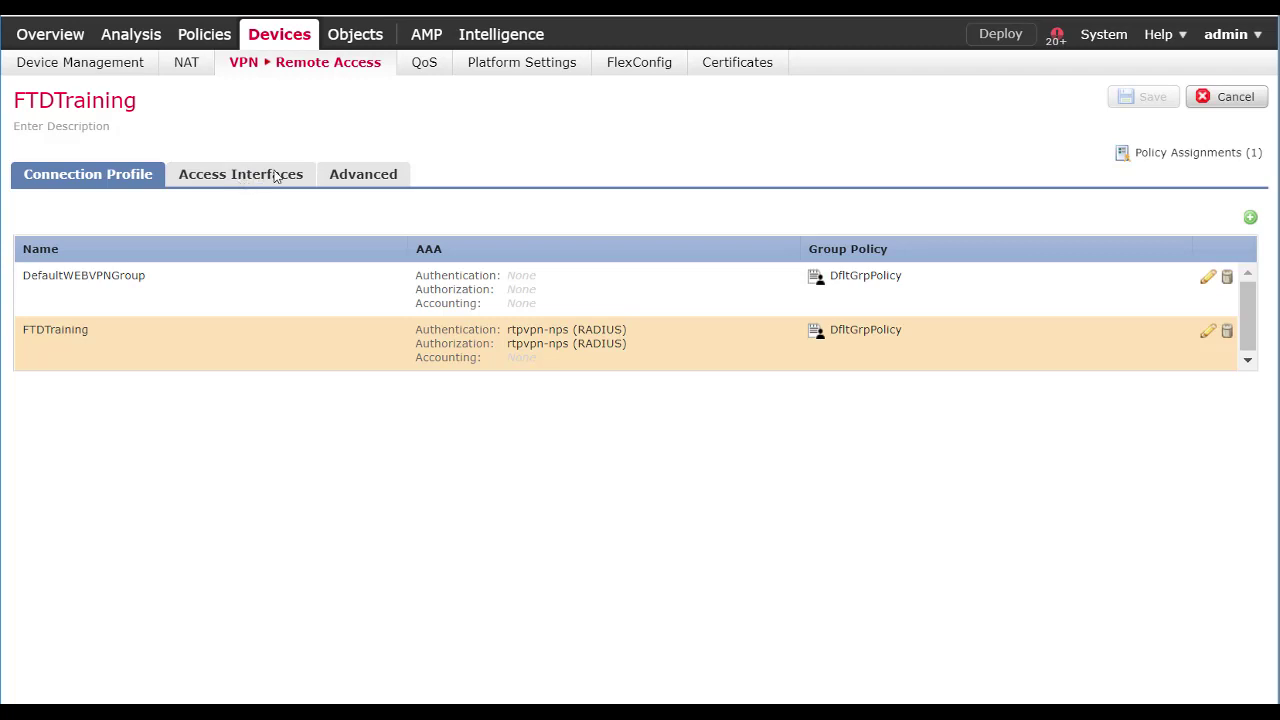
Check which access interfaces could be added, cancel without adding one, then open Advanced settings.
{"action": "left_click", "coordinate": [272, 176]}
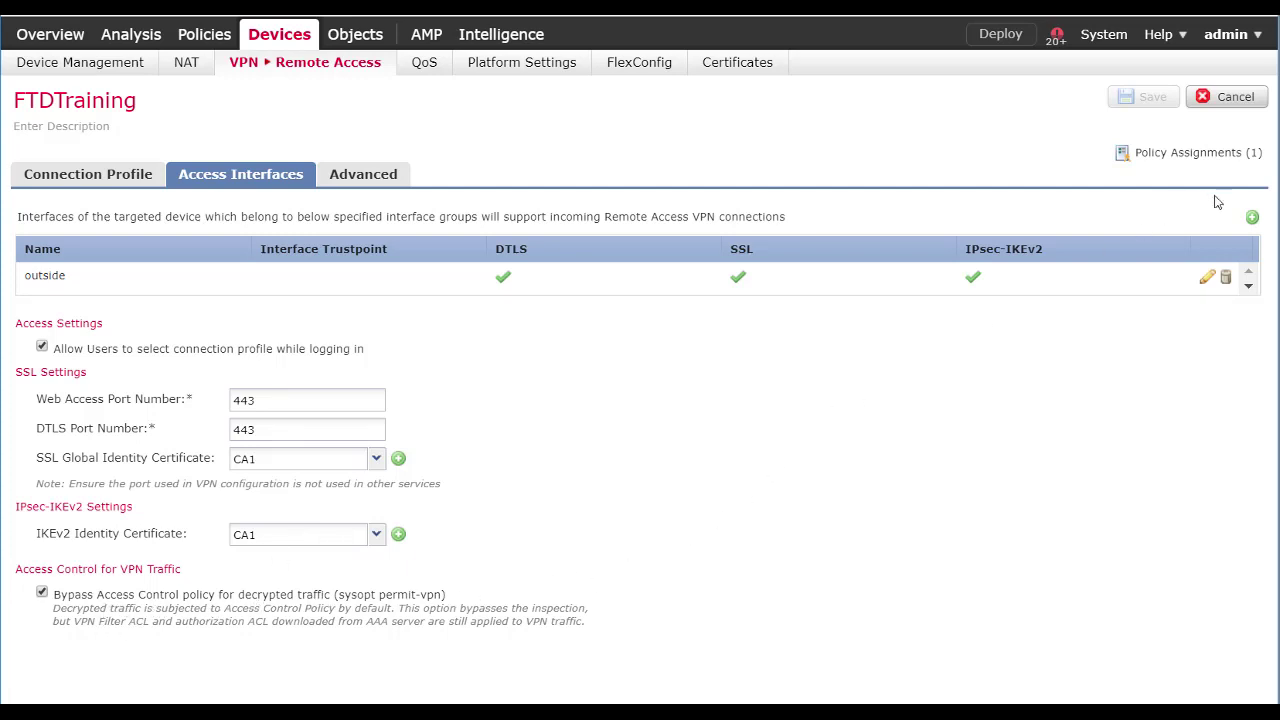
{"action": "left_click", "coordinate": [1252, 218]}
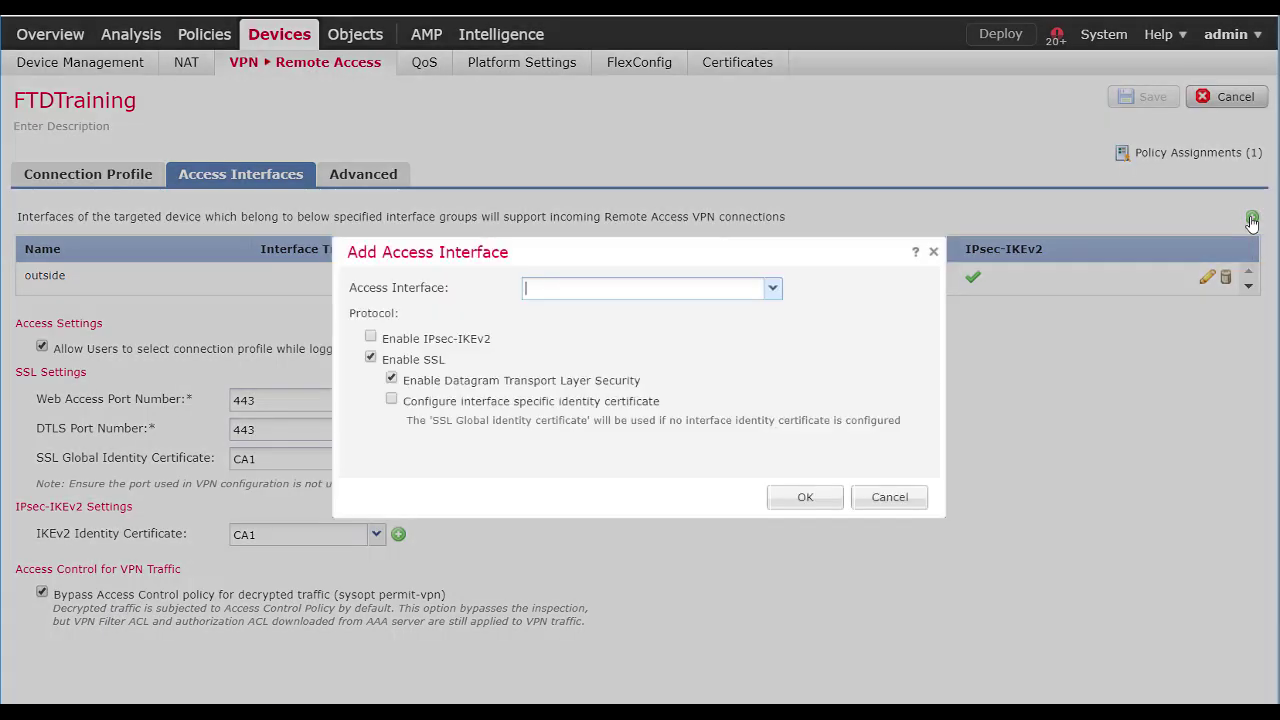
{"action": "left_click", "coordinate": [772, 288]}
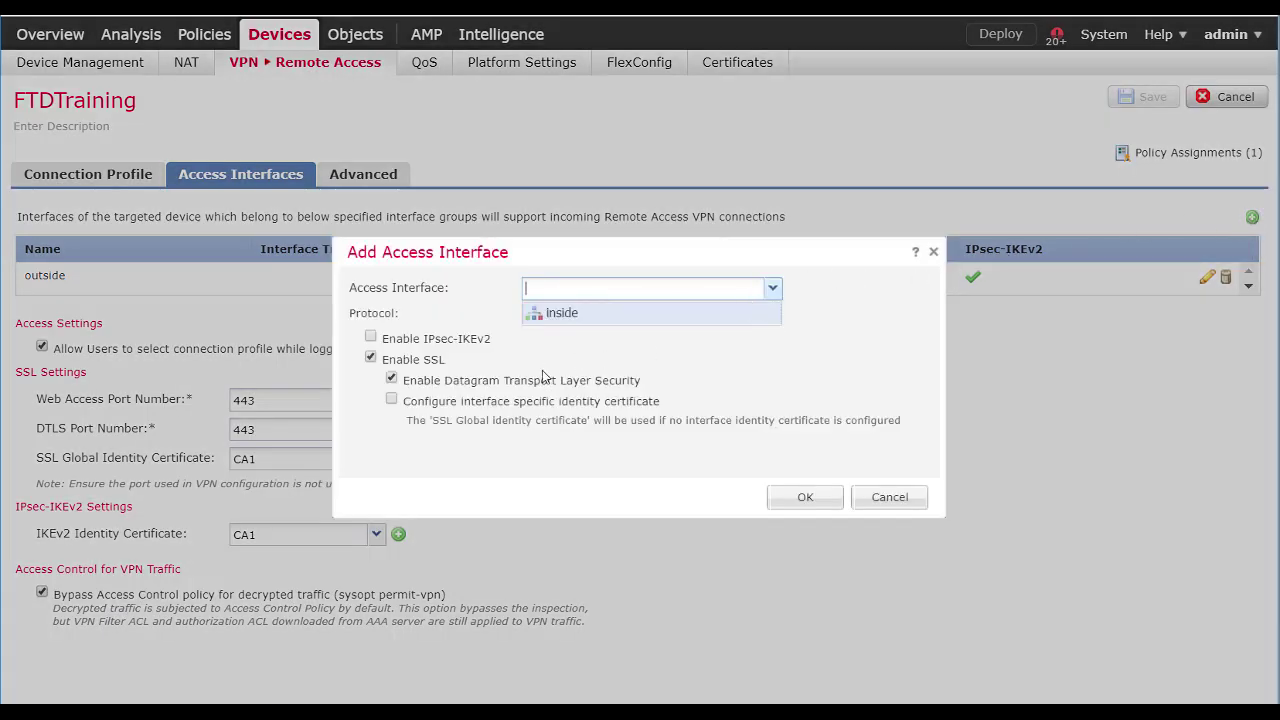
{"action": "left_click", "coordinate": [897, 507]}
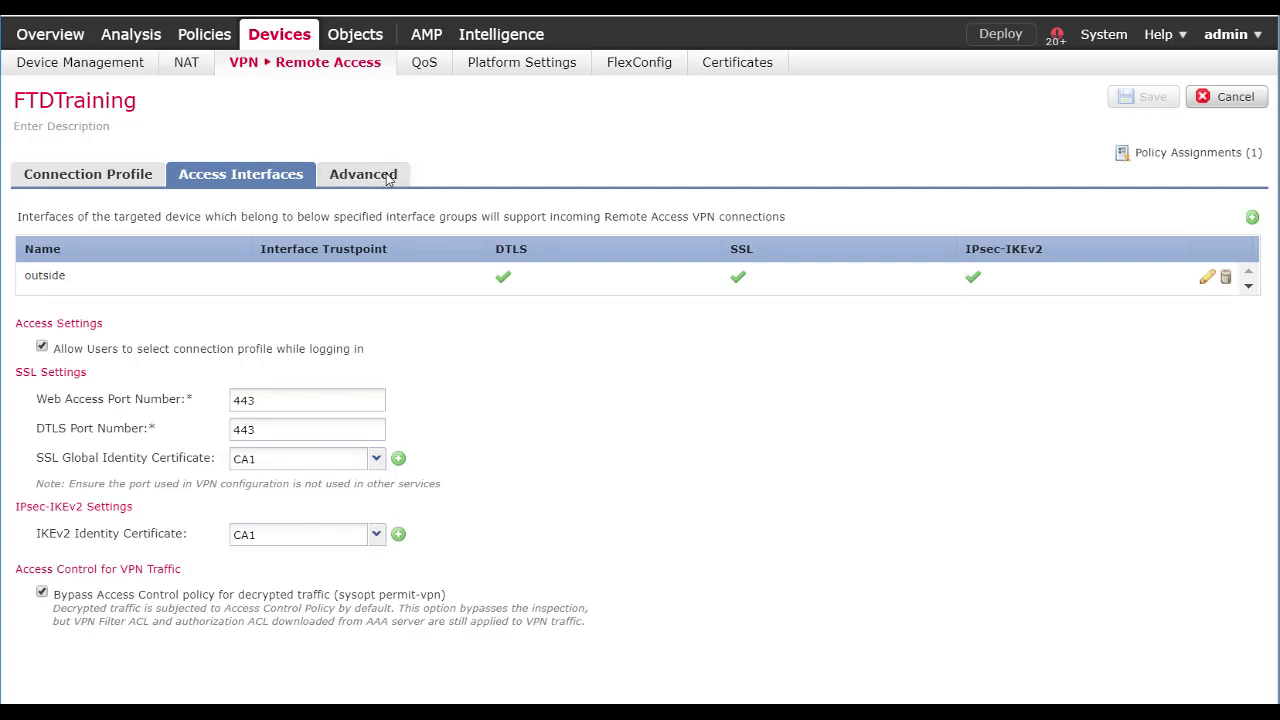
{"action": "left_click", "coordinate": [372, 178]}
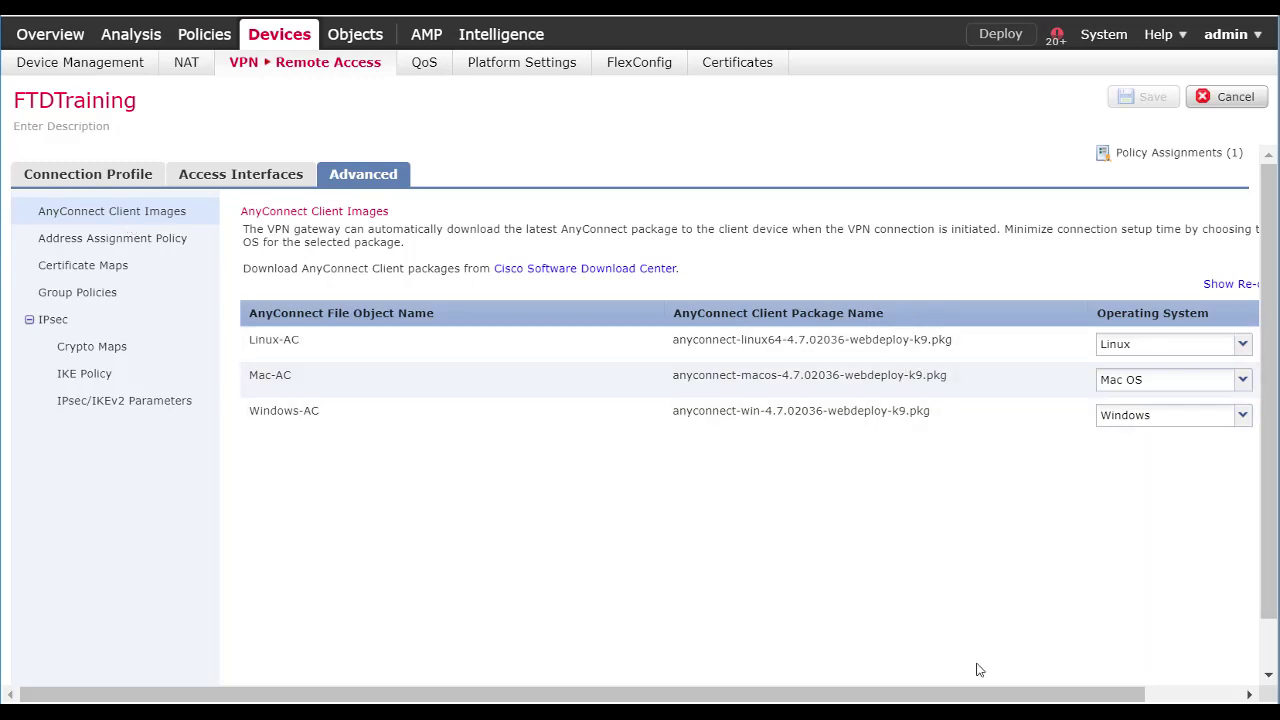
In Address Assignment Policy, stop assigning IPv4 addresses from the authorization server, then view Certificate Maps.
{"action": "left_click_drag", "start_coordinate": [1008, 698], "coordinate": [1183, 696]}
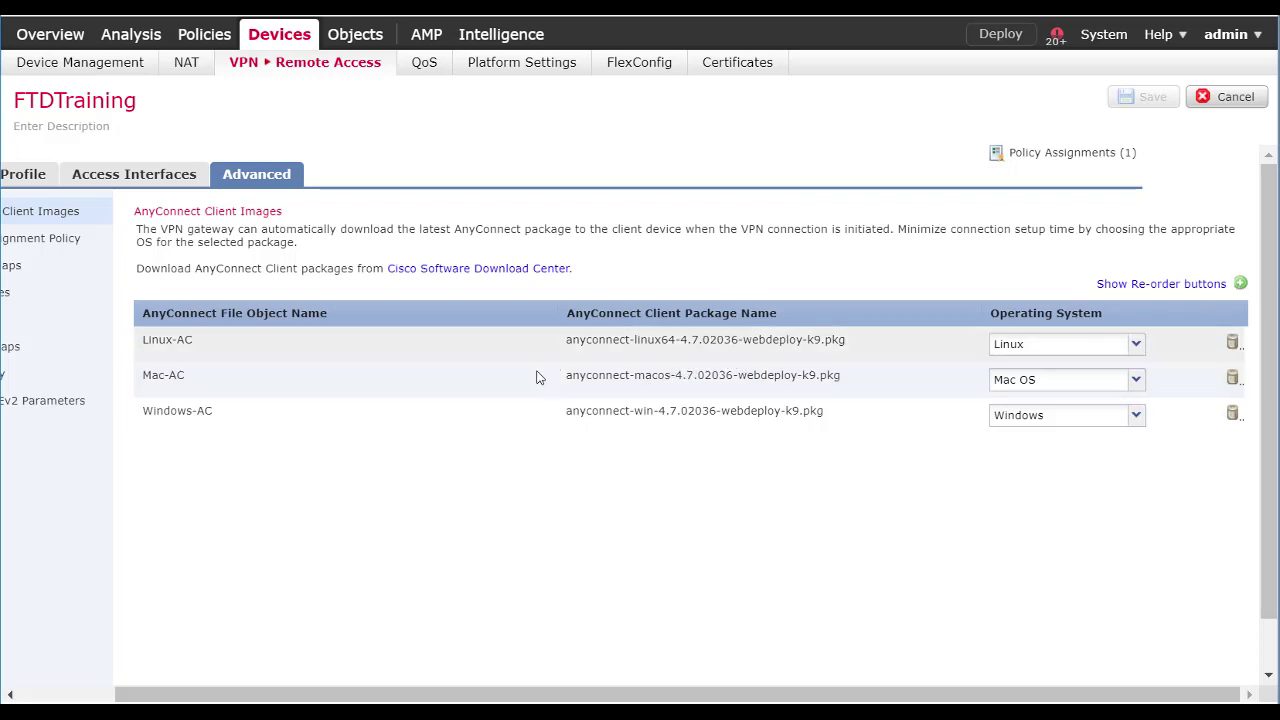
{"action": "left_click_drag", "start_coordinate": [828, 694], "coordinate": [560, 694]}
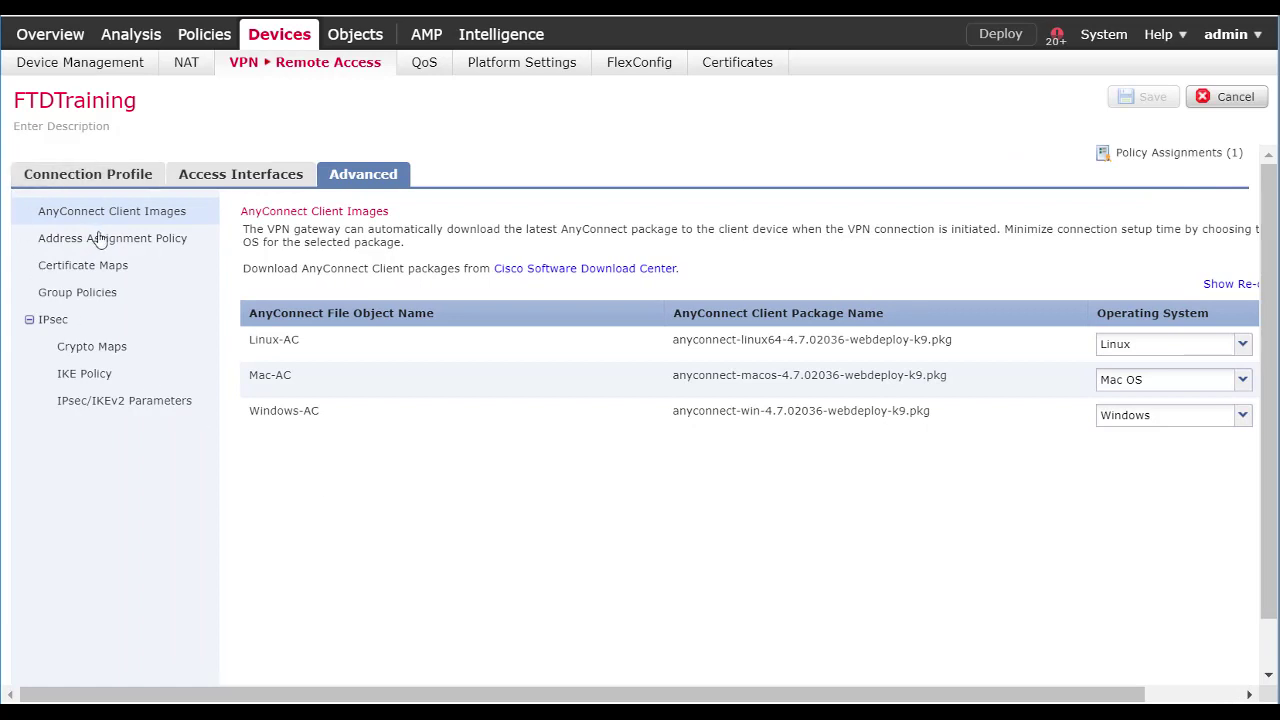
{"action": "left_click", "coordinate": [98, 238]}
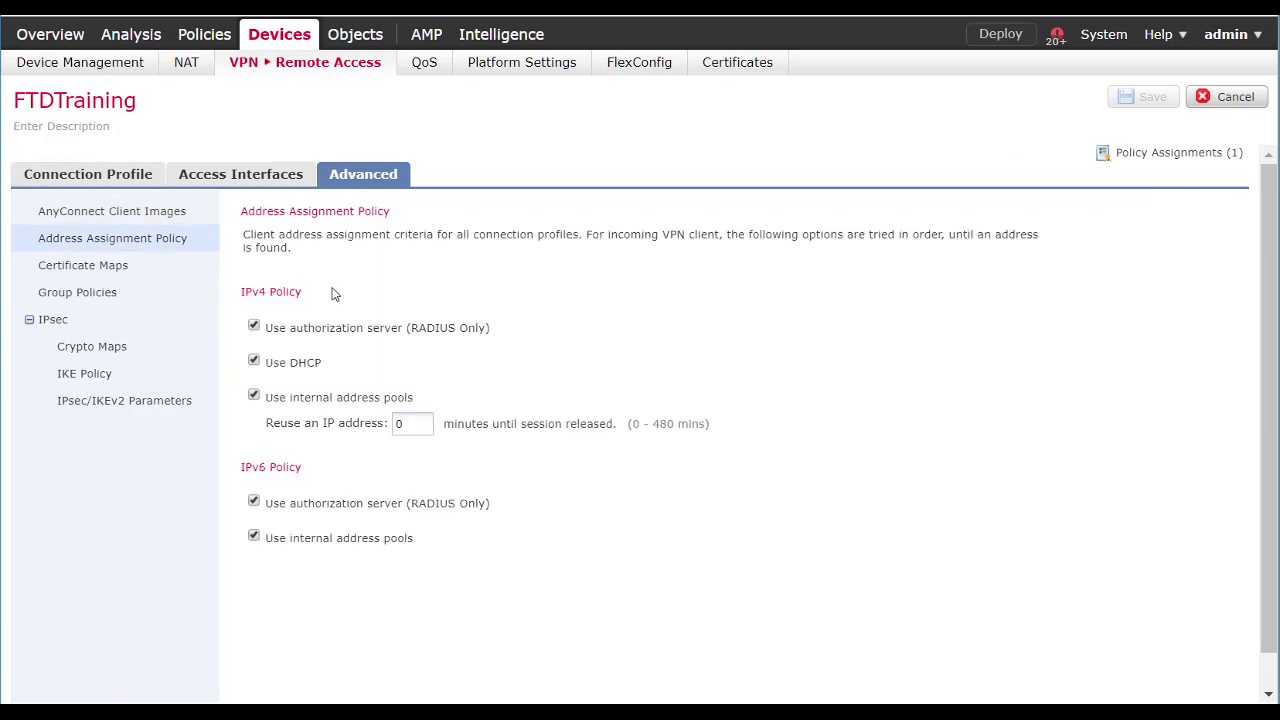
{"action": "left_click", "coordinate": [254, 327]}
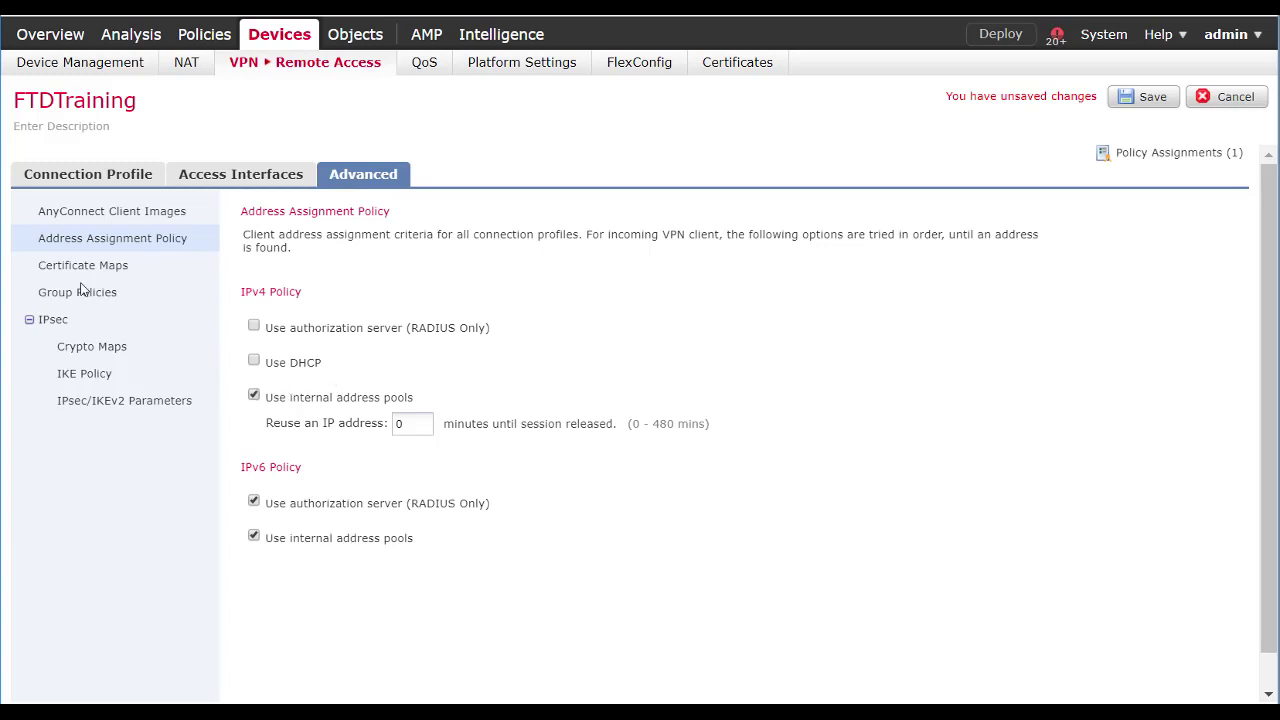
{"action": "left_click", "coordinate": [117, 266]}
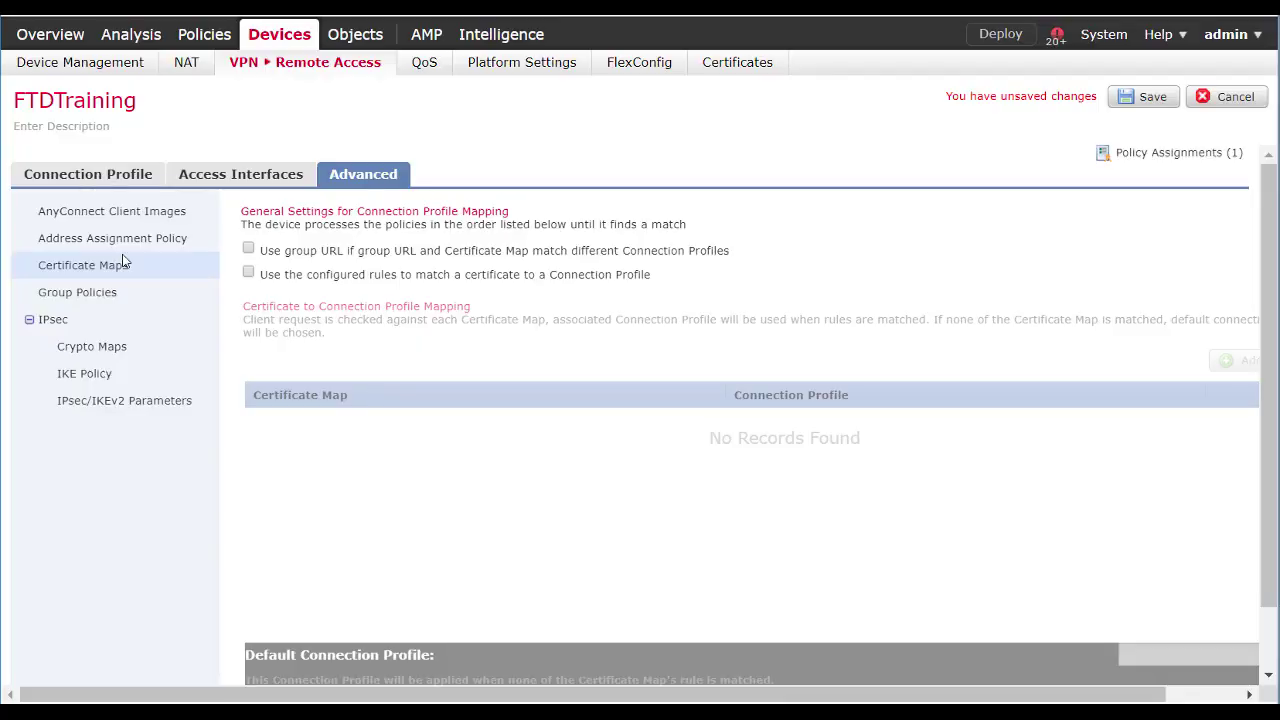
From Group Policies, open an empty Add Group Policy form for a new policy.
{"action": "left_click", "coordinate": [91, 298]}
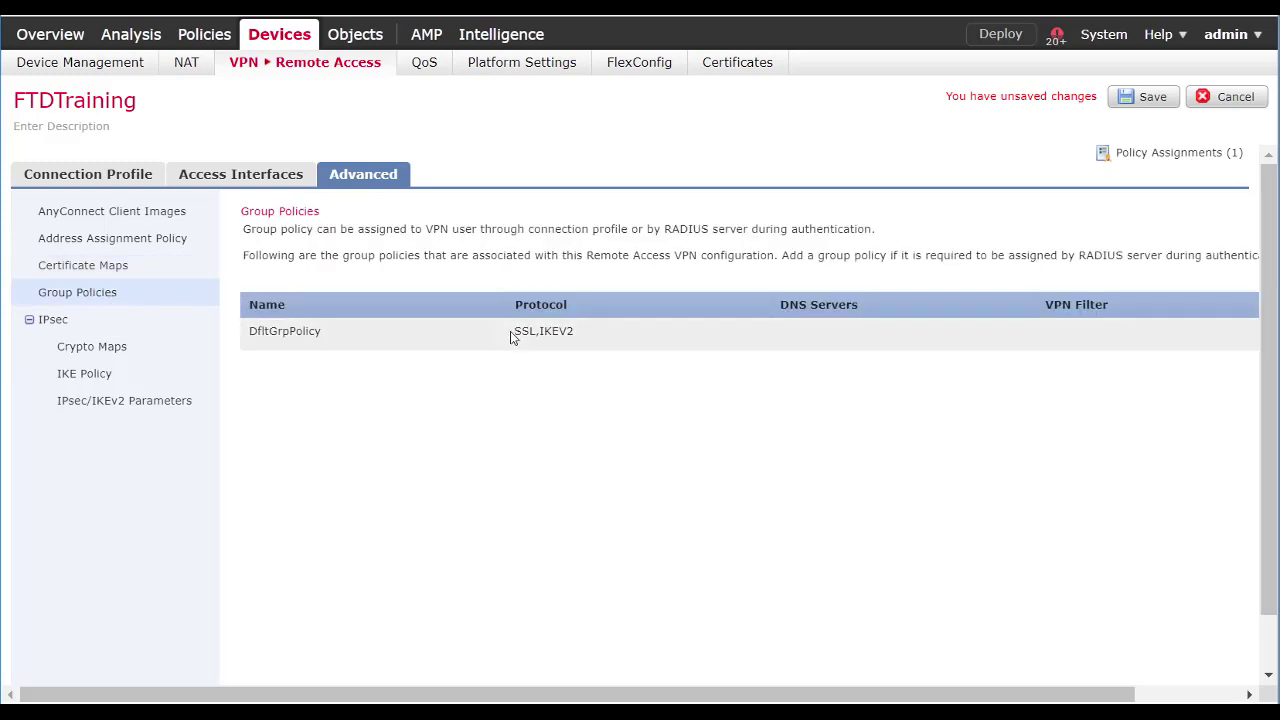
{"action": "left_click_drag", "start_coordinate": [929, 694], "coordinate": [1172, 690]}
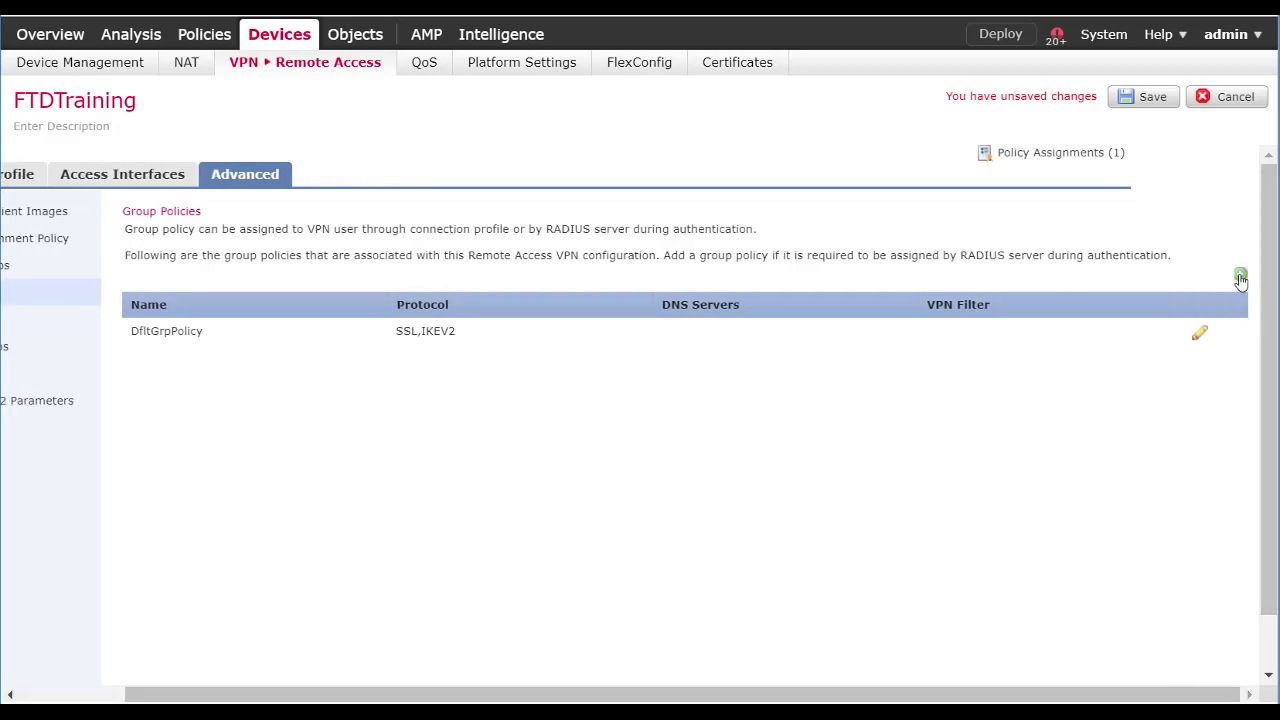
{"action": "left_click", "coordinate": [1240, 275]}
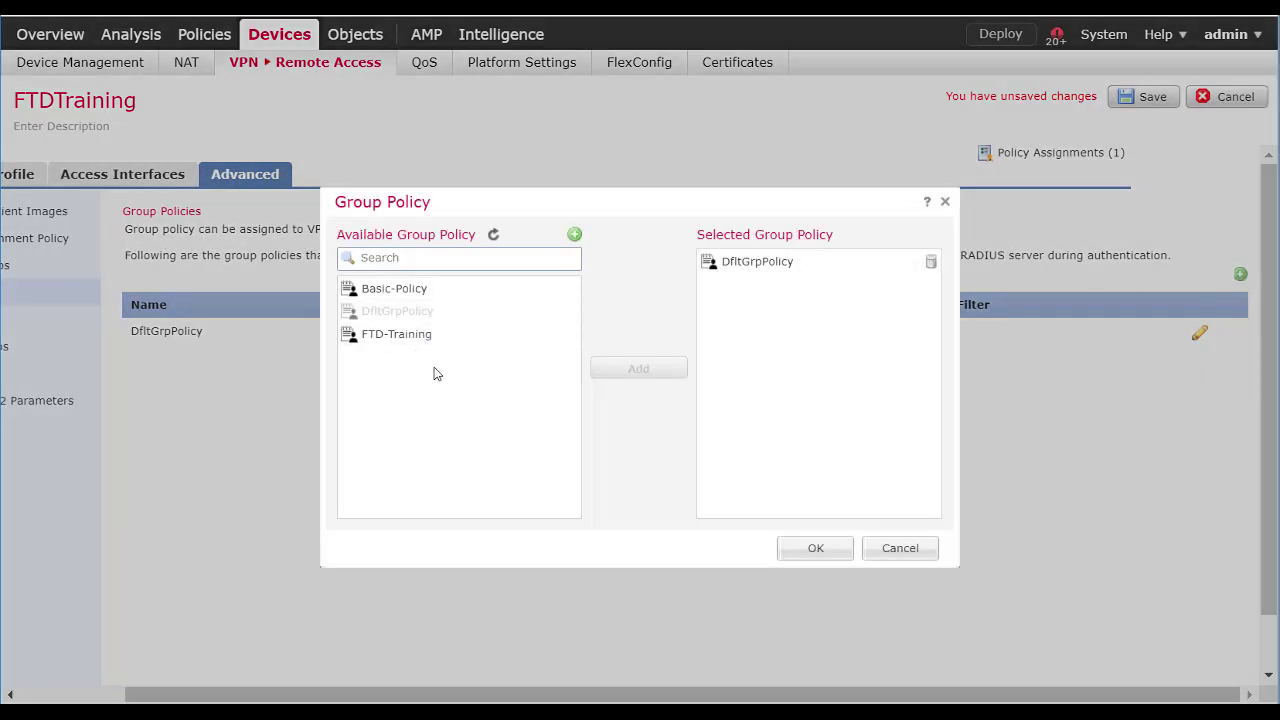
{"action": "left_click", "coordinate": [574, 234]}
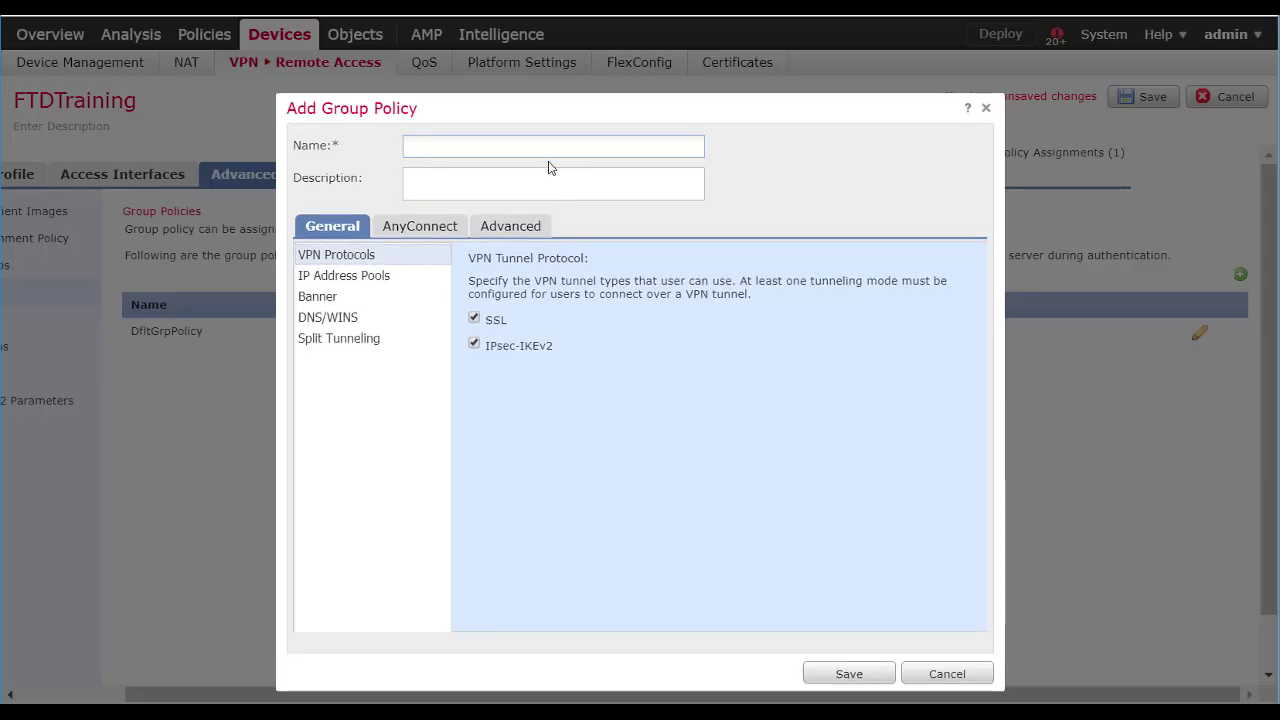
Name the group policy NewGroup and assign it the ac-pool address pool.
{"action": "type", "text": "NewGroup"}
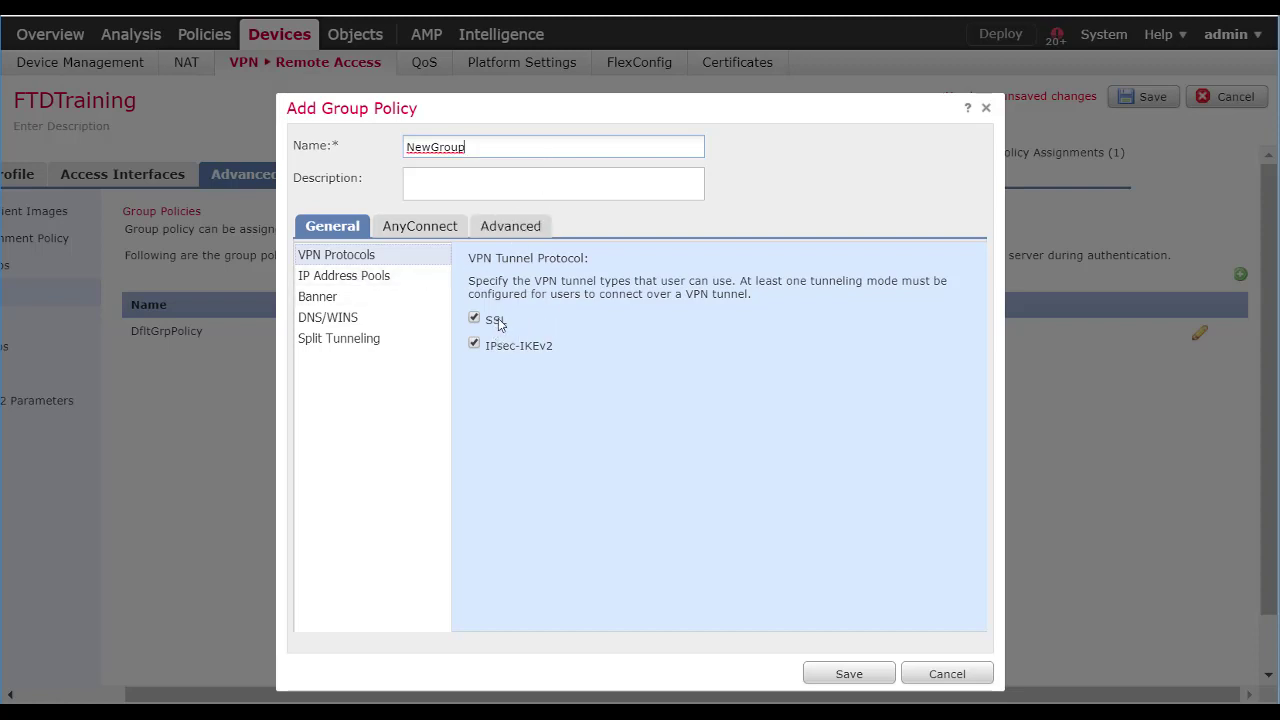
{"action": "left_click", "coordinate": [355, 281]}
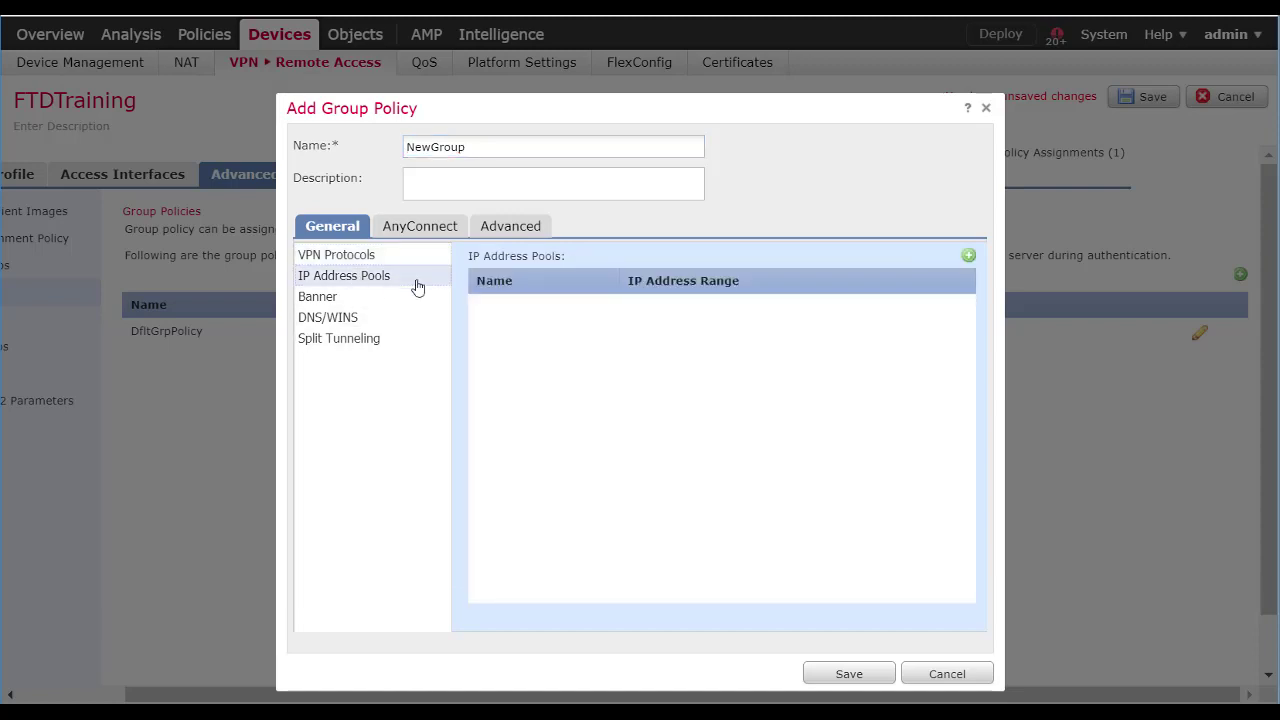
{"action": "left_click", "coordinate": [966, 257]}
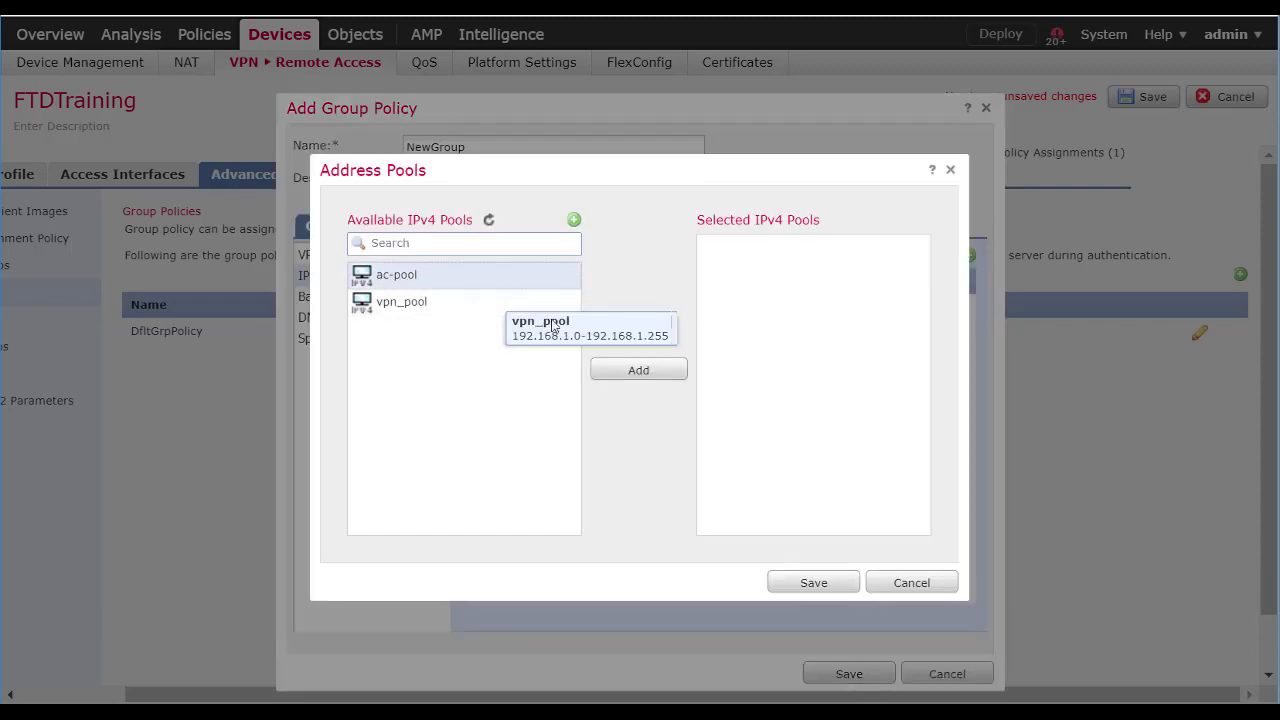
{"action": "left_click", "coordinate": [646, 378]}
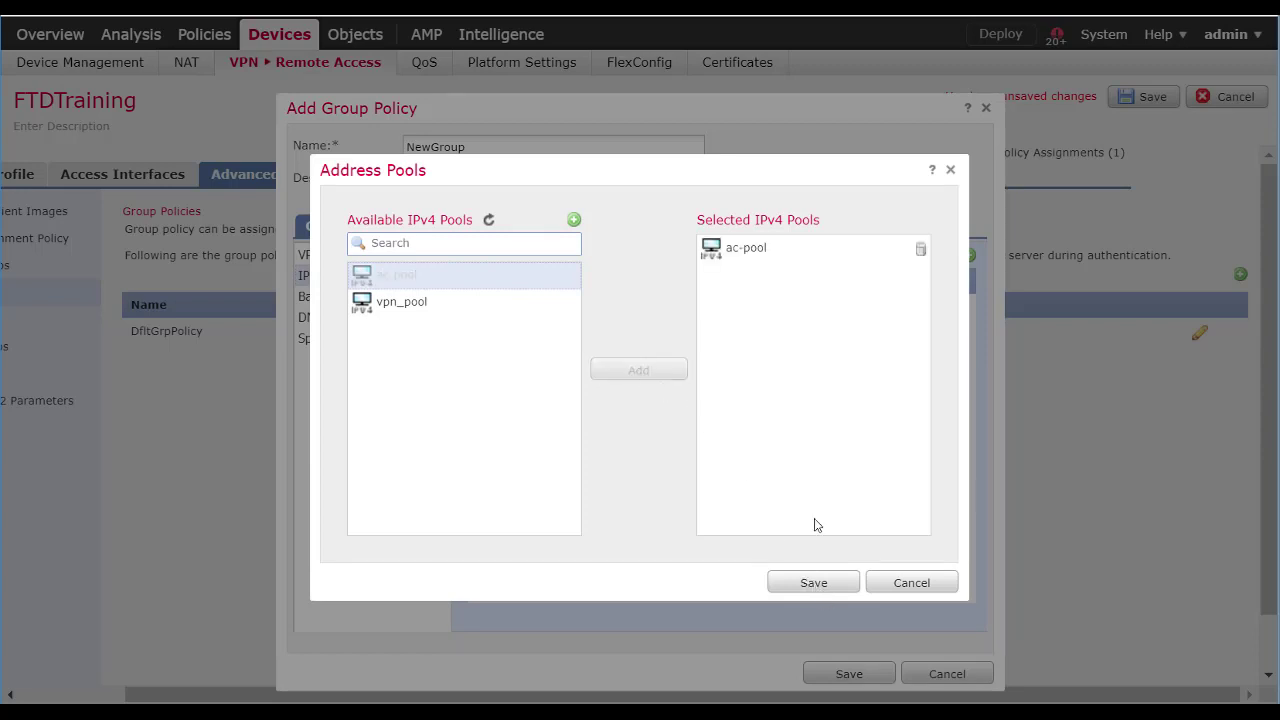
{"action": "left_click", "coordinate": [817, 583]}
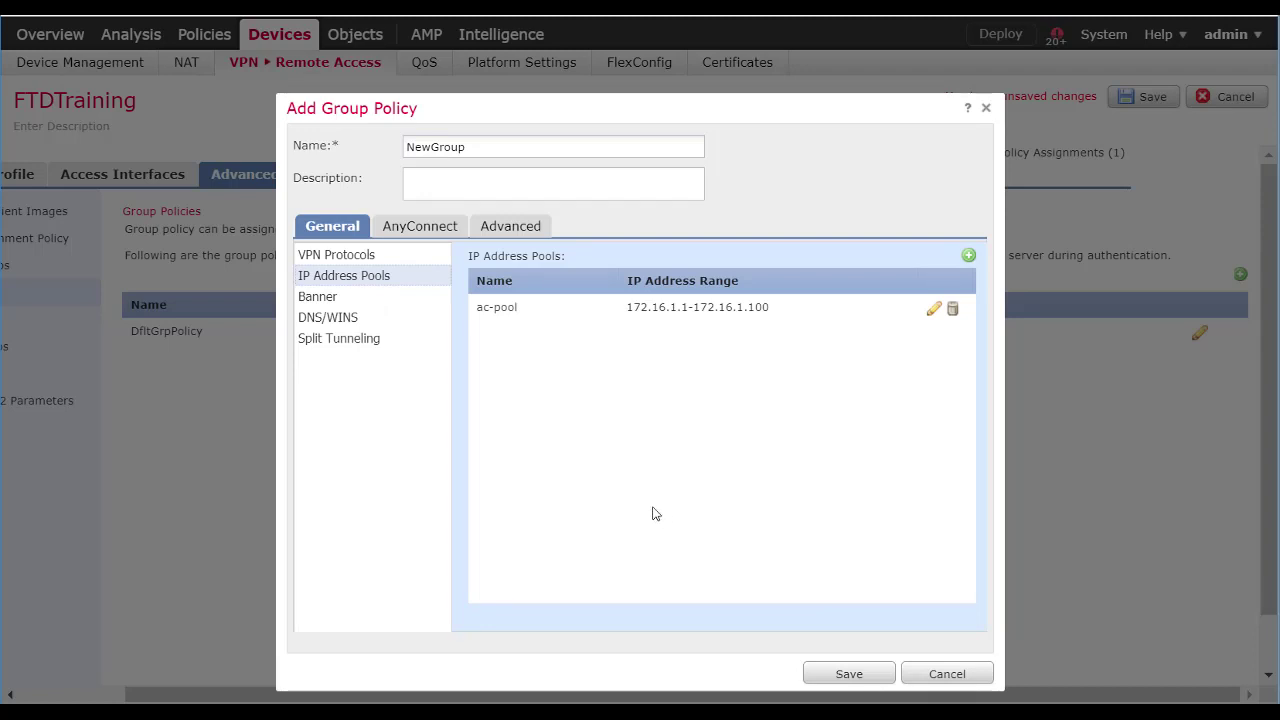
Give NewGroup the banner message 'Keep out'.
{"action": "left_click", "coordinate": [330, 298]}
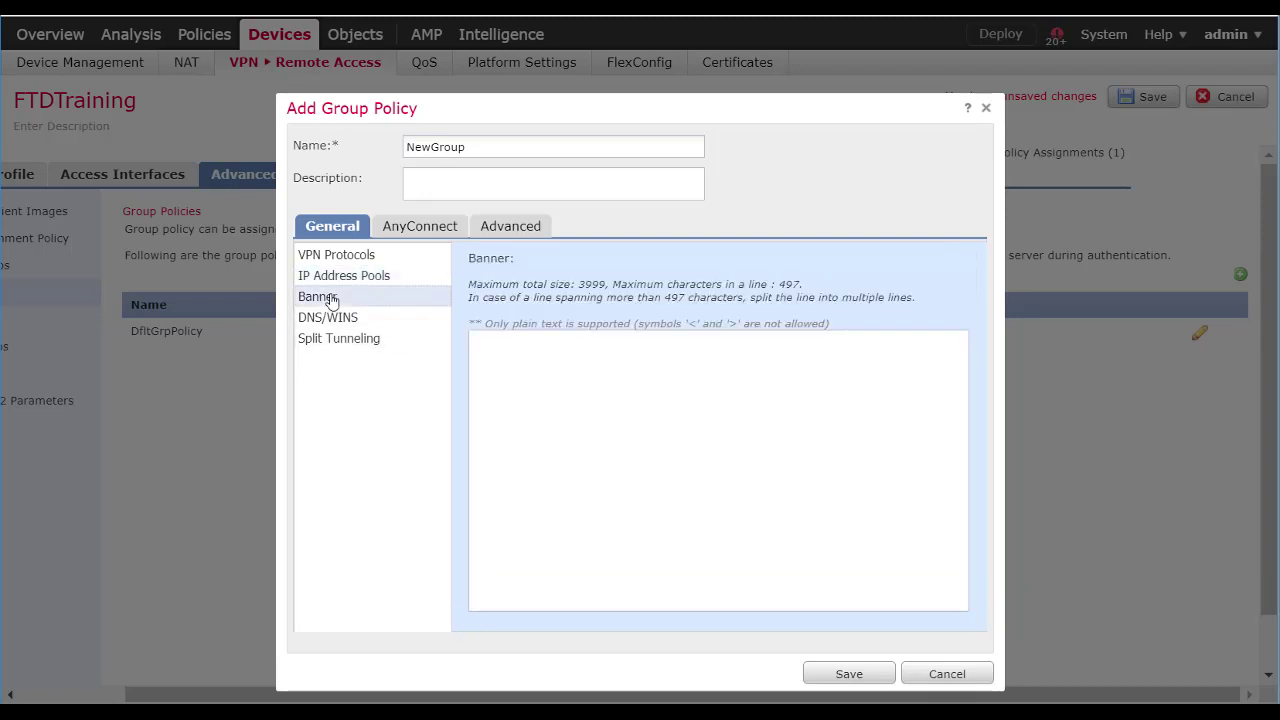
{"action": "left_click", "coordinate": [596, 385]}
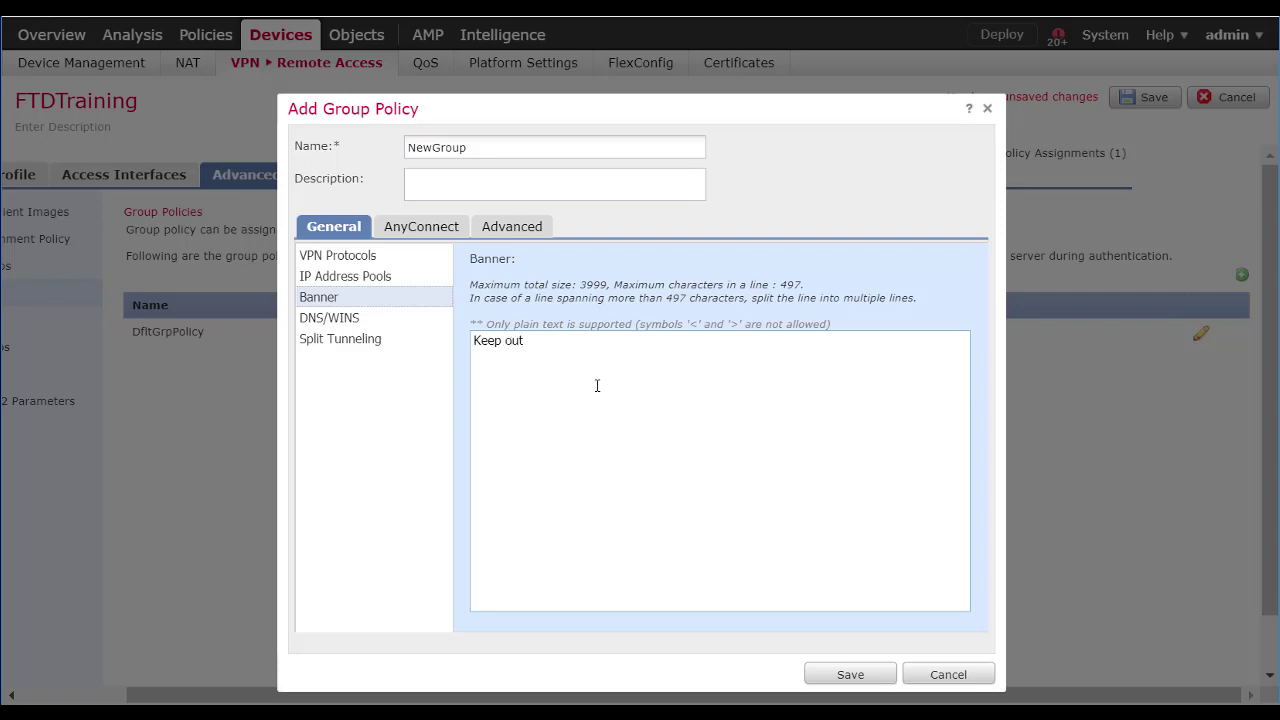
{"action": "left_click", "coordinate": [335, 321]}
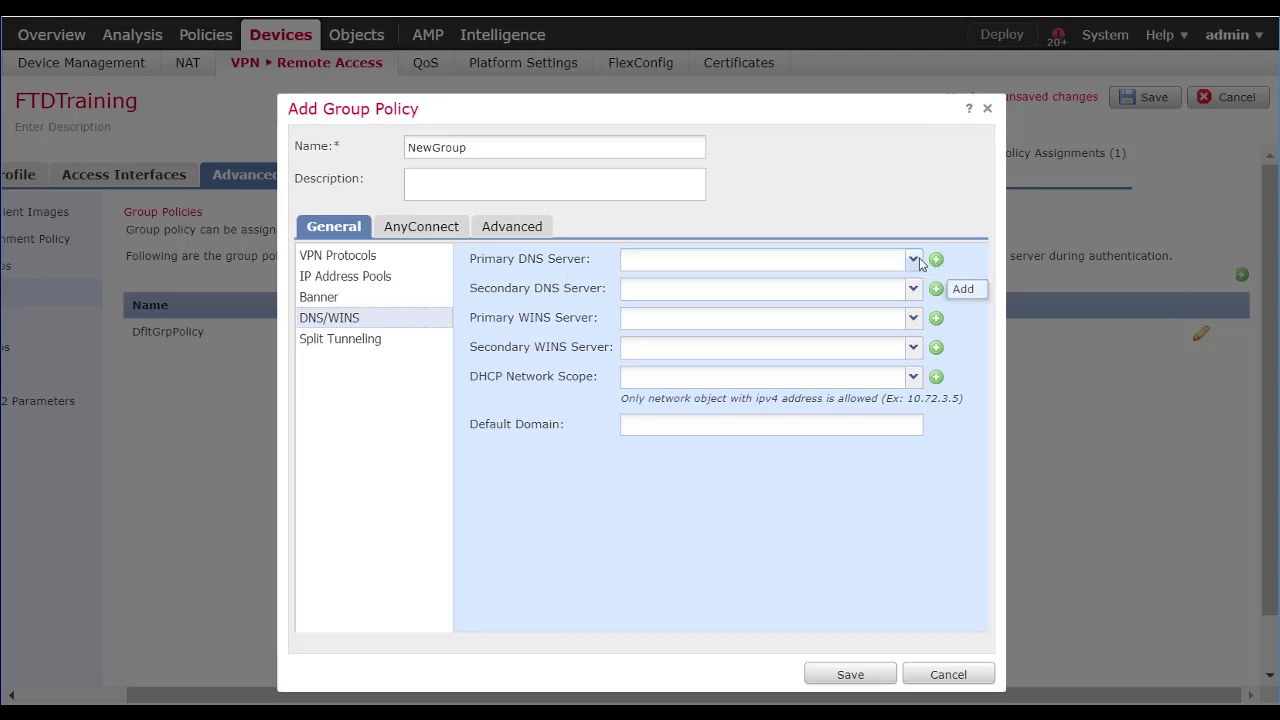
Leave the primary DNS server unset, cancelling the new network object, and view Split Tunneling.
{"action": "left_click", "coordinate": [935, 260]}
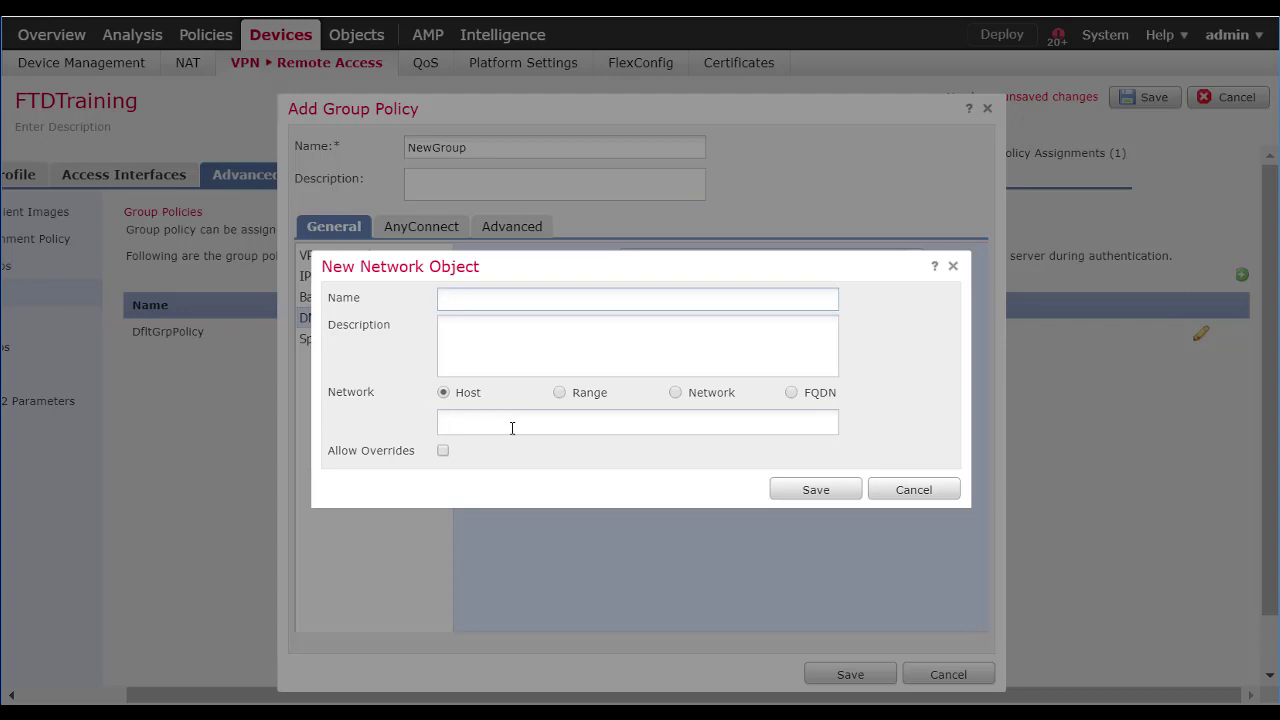
{"action": "left_click", "coordinate": [945, 490]}
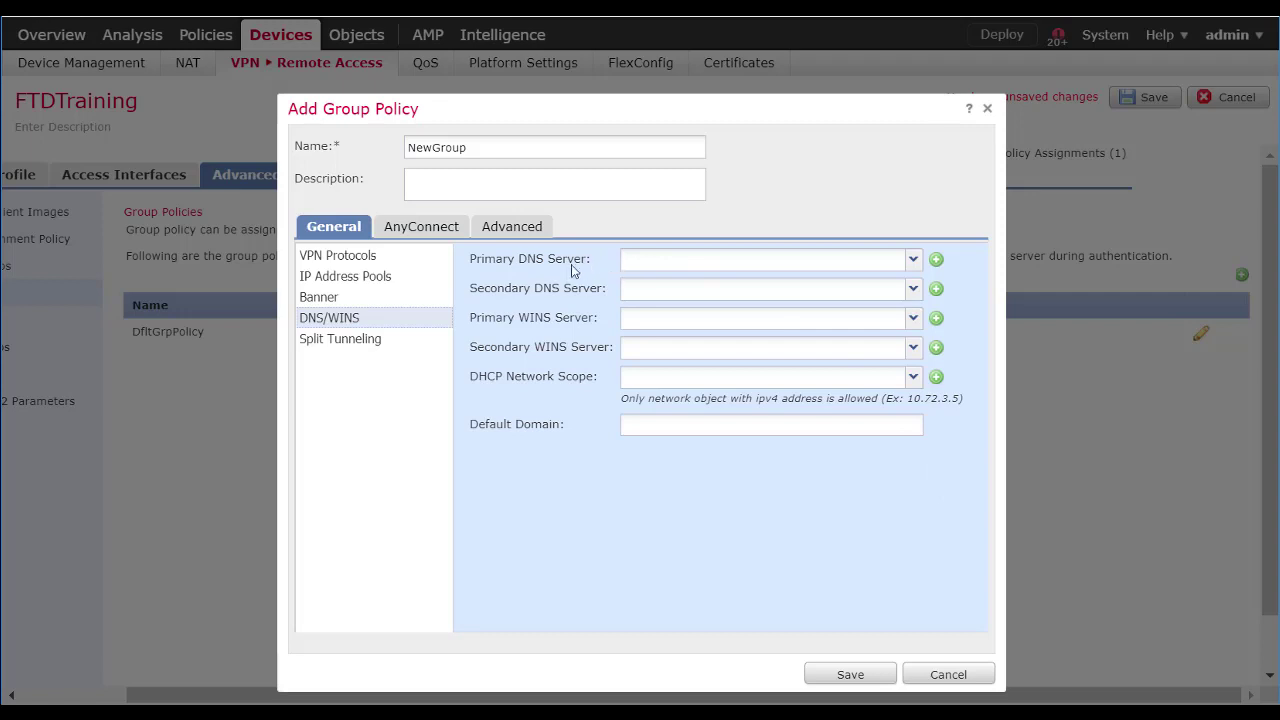
{"action": "left_click", "coordinate": [354, 342]}
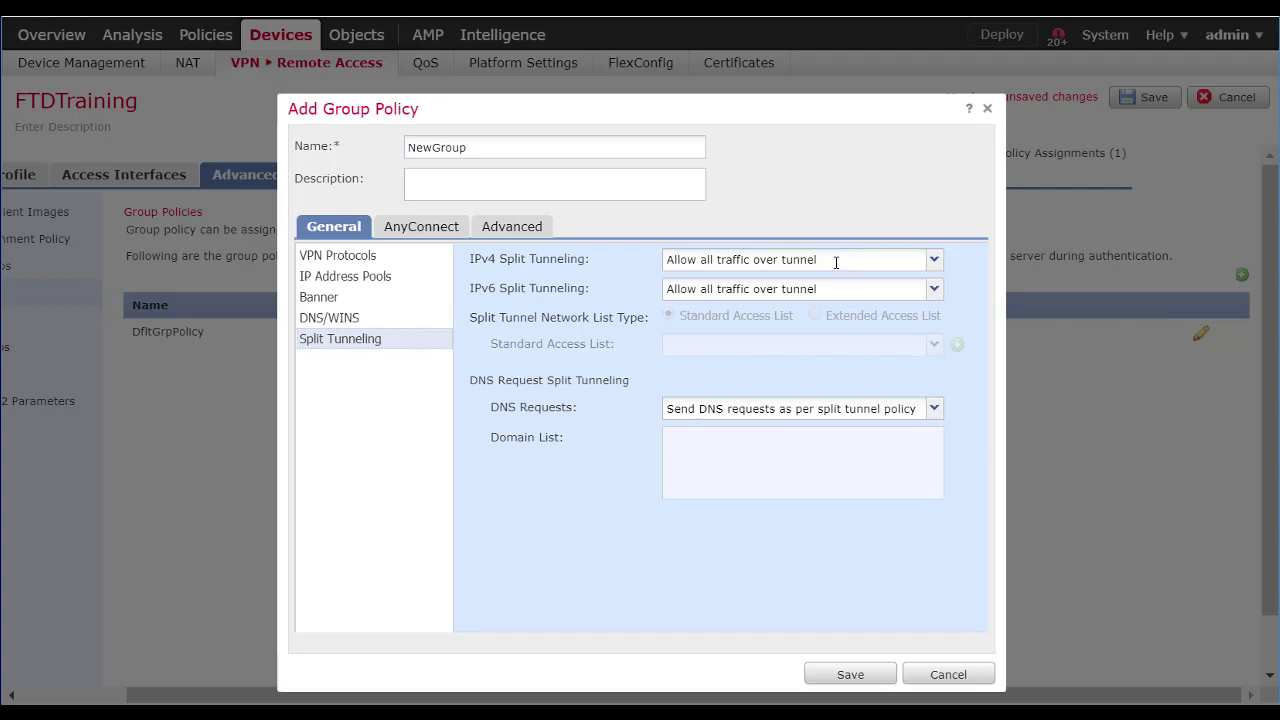
Set IPv4 split tunneling to tunnel only the networks specified below.
{"action": "left_click", "coordinate": [933, 260]}
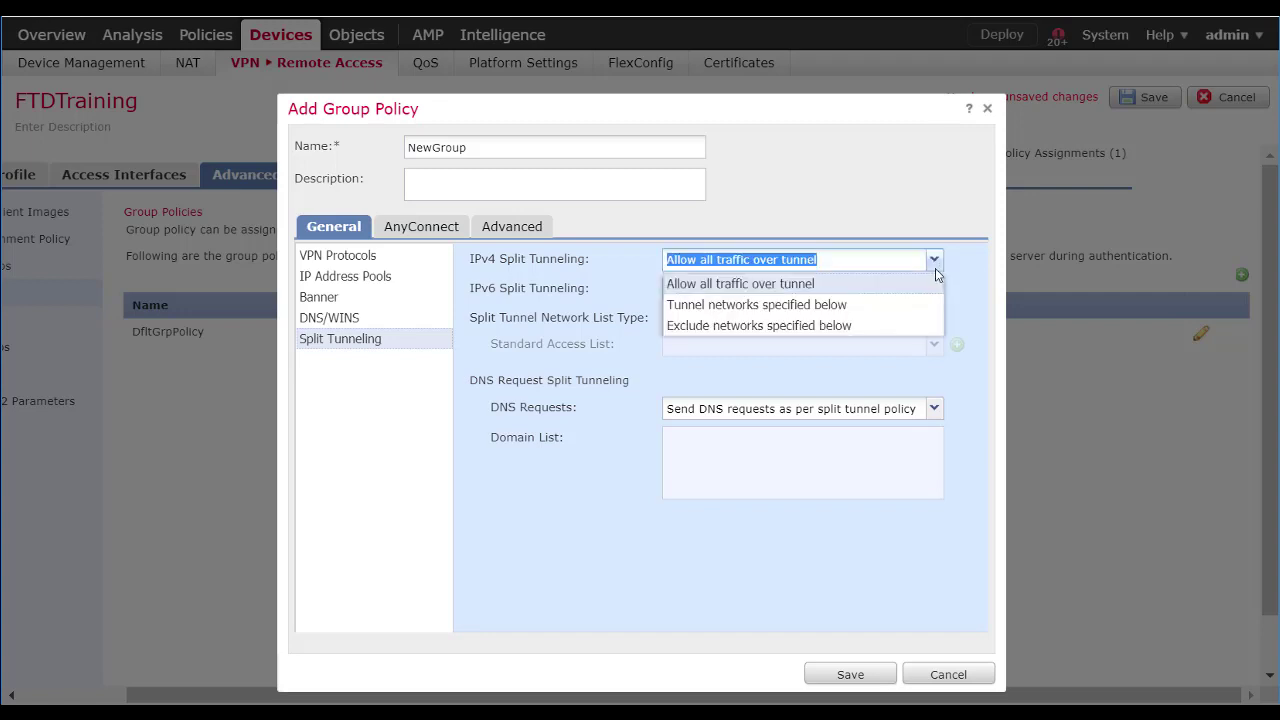
{"action": "left_click", "coordinate": [936, 265]}
{"action": "left_click", "coordinate": [925, 264]}
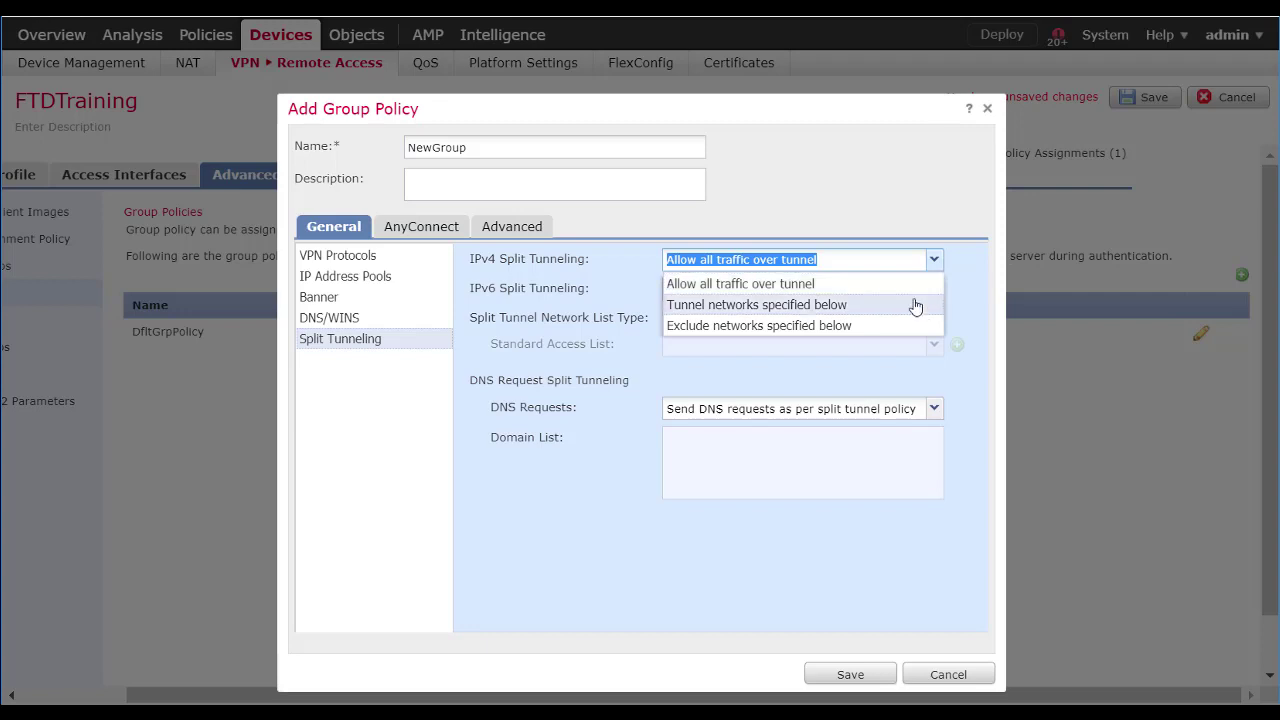
{"action": "left_click", "coordinate": [914, 304]}
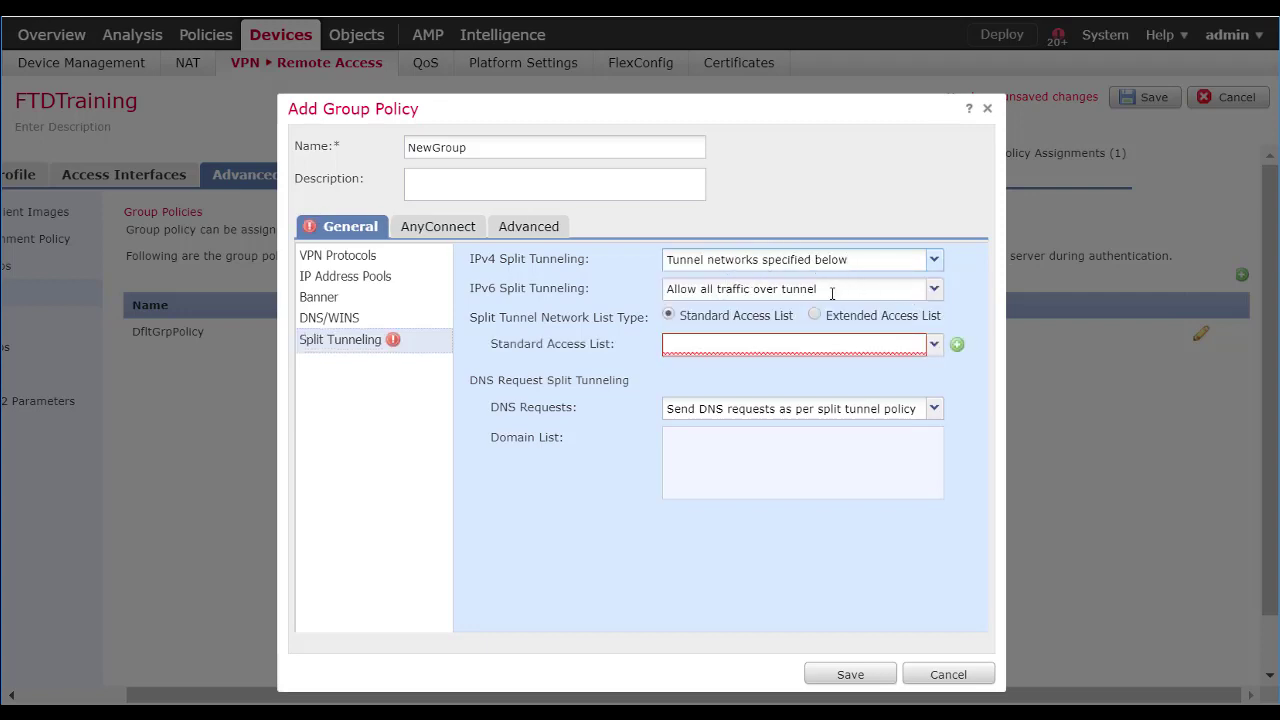
Start a new standard access list object named splitAC for the split tunnel.
{"action": "left_click", "coordinate": [934, 346]}
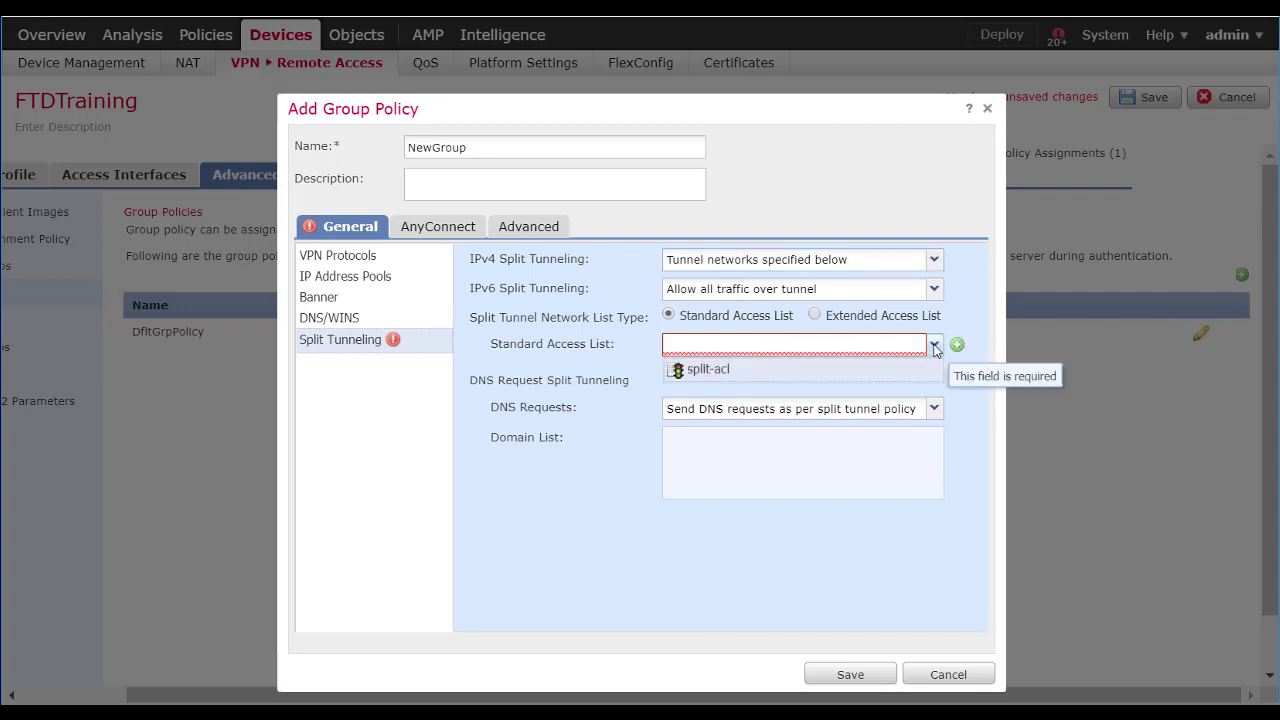
{"action": "left_click", "coordinate": [960, 346]}
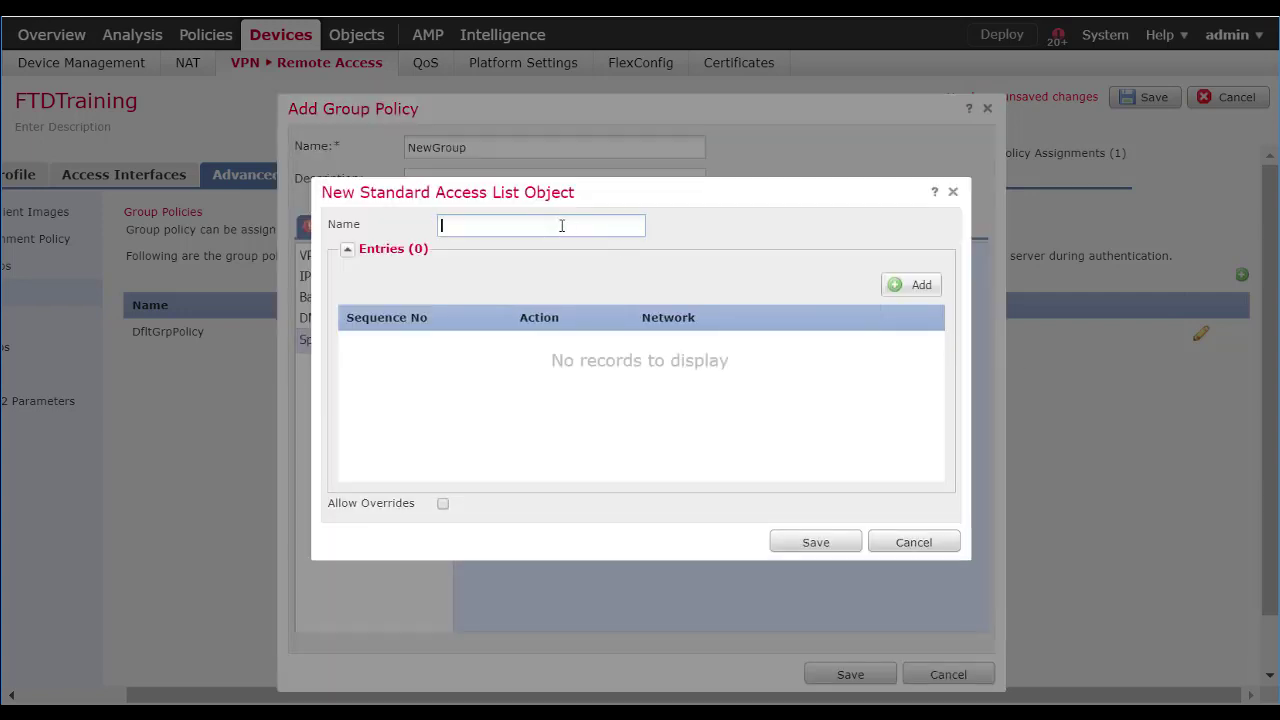
{"action": "type", "text": "split"}
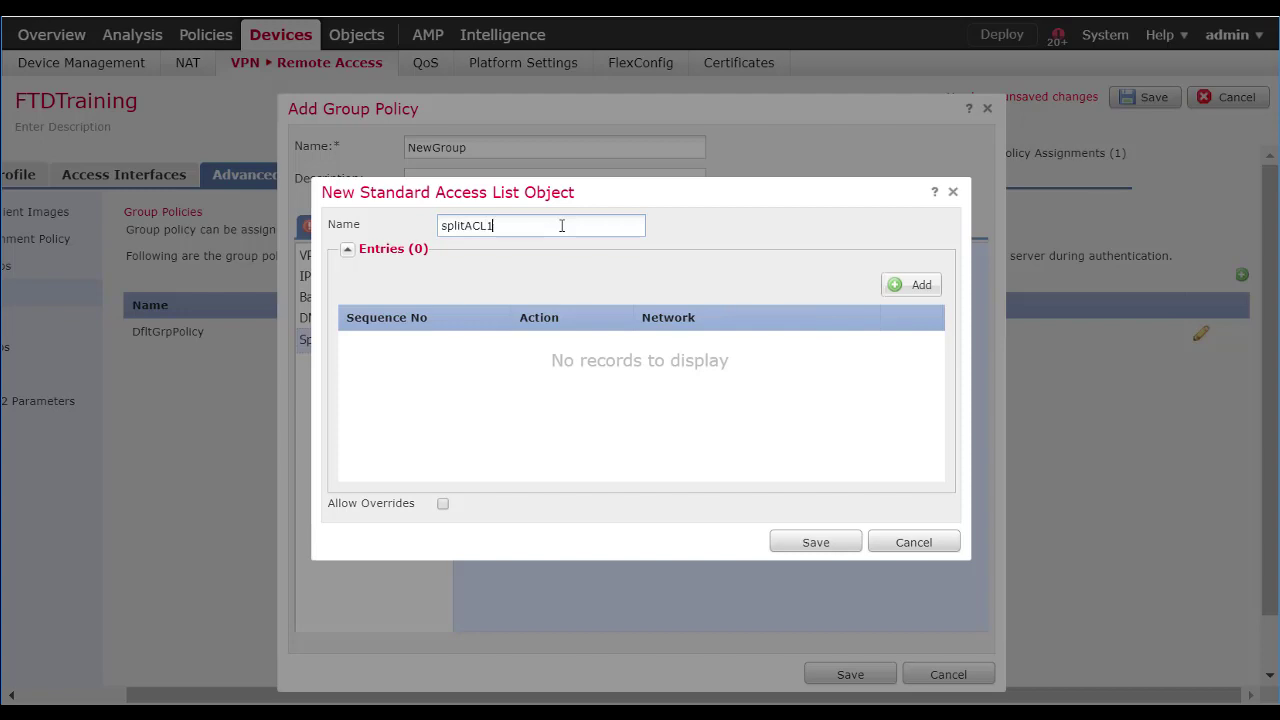
Browse Available Networks for a new entry, then cancel it and discard the splitACL1 access list.
{"action": "left_click", "coordinate": [914, 297]}
{"action": "left_click", "coordinate": [438, 265]}
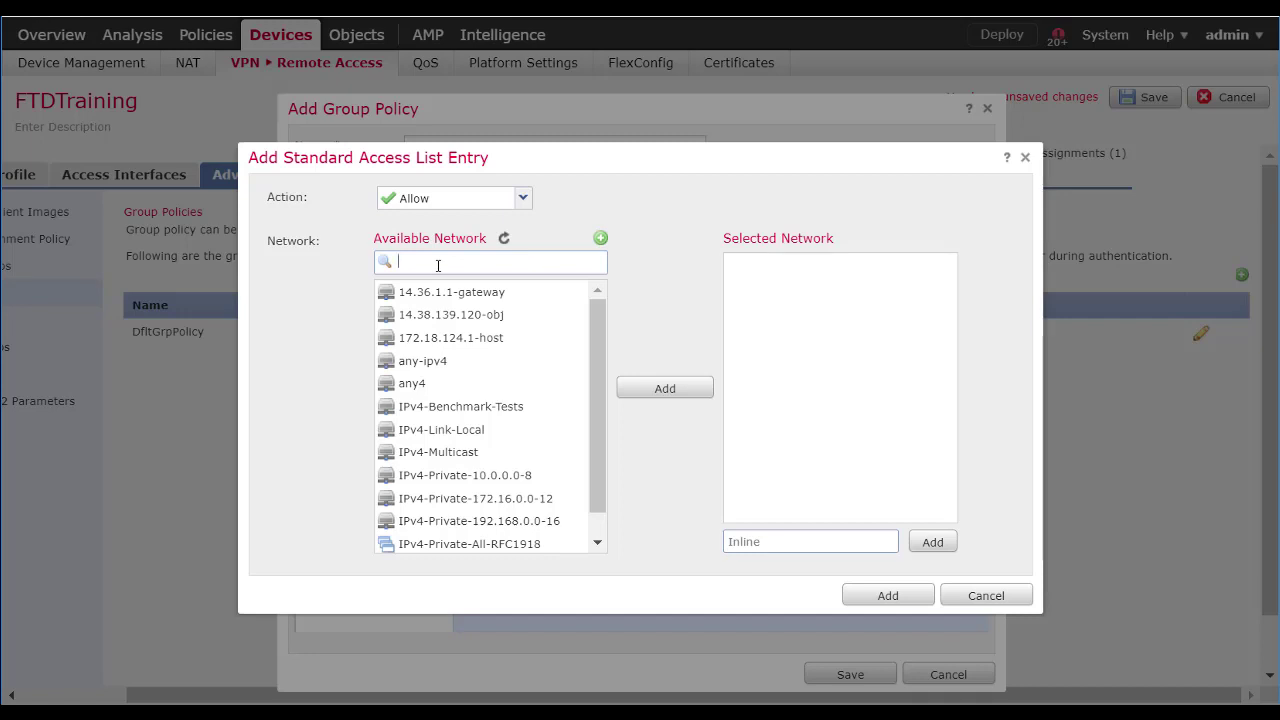
{"action": "scroll", "coordinate": [496, 470], "scroll_direction": "down", "scroll_amount": 1}
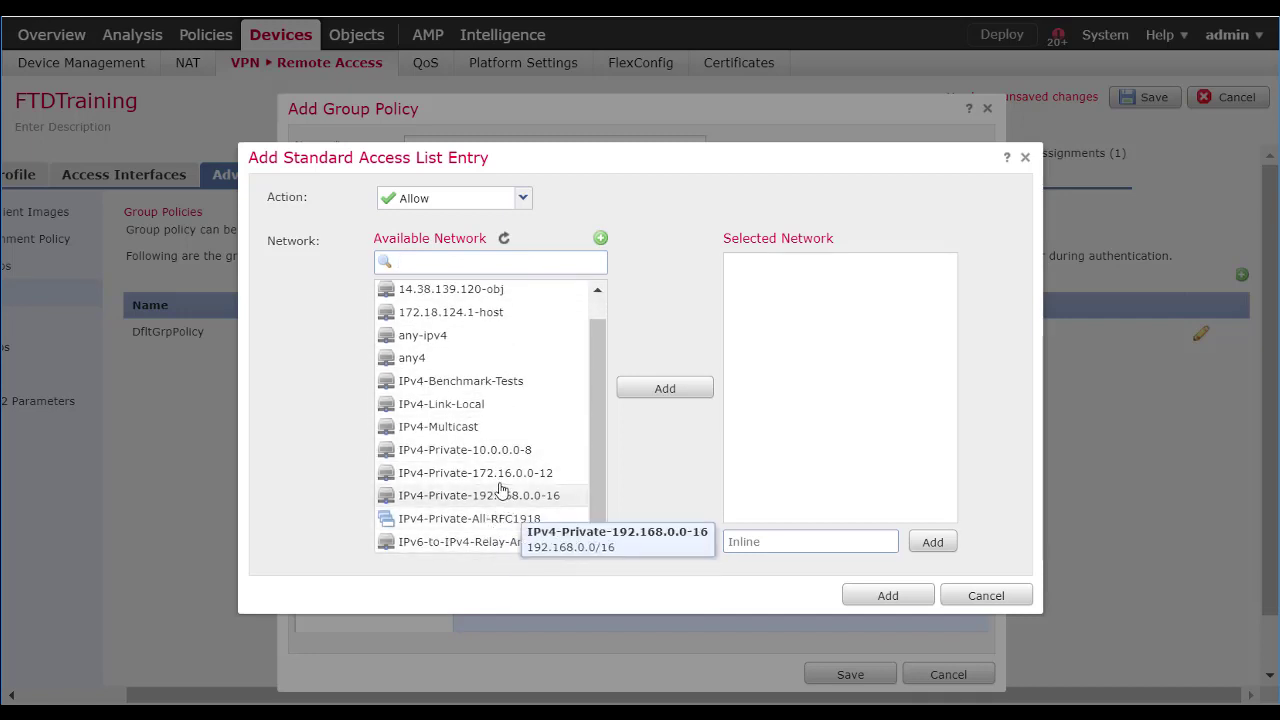
{"action": "scroll", "coordinate": [460, 400], "scroll_direction": "up", "scroll_amount": 1}
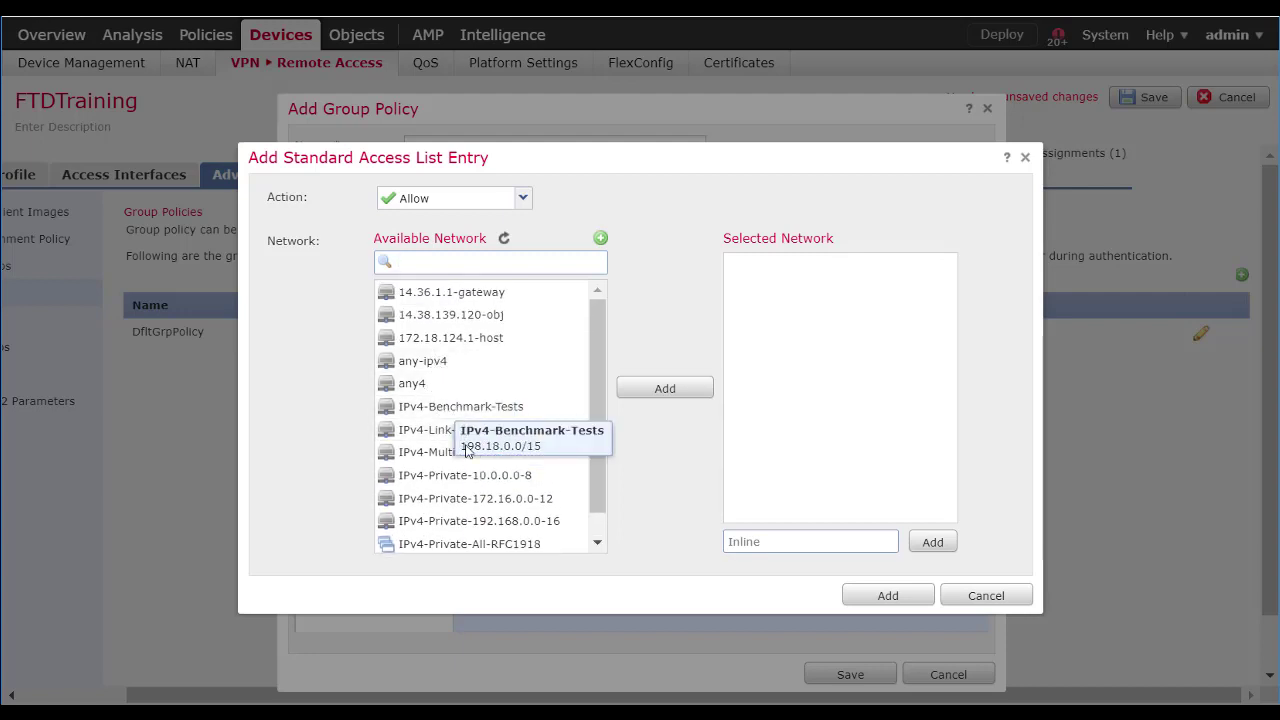
{"action": "left_click", "coordinate": [513, 268]}
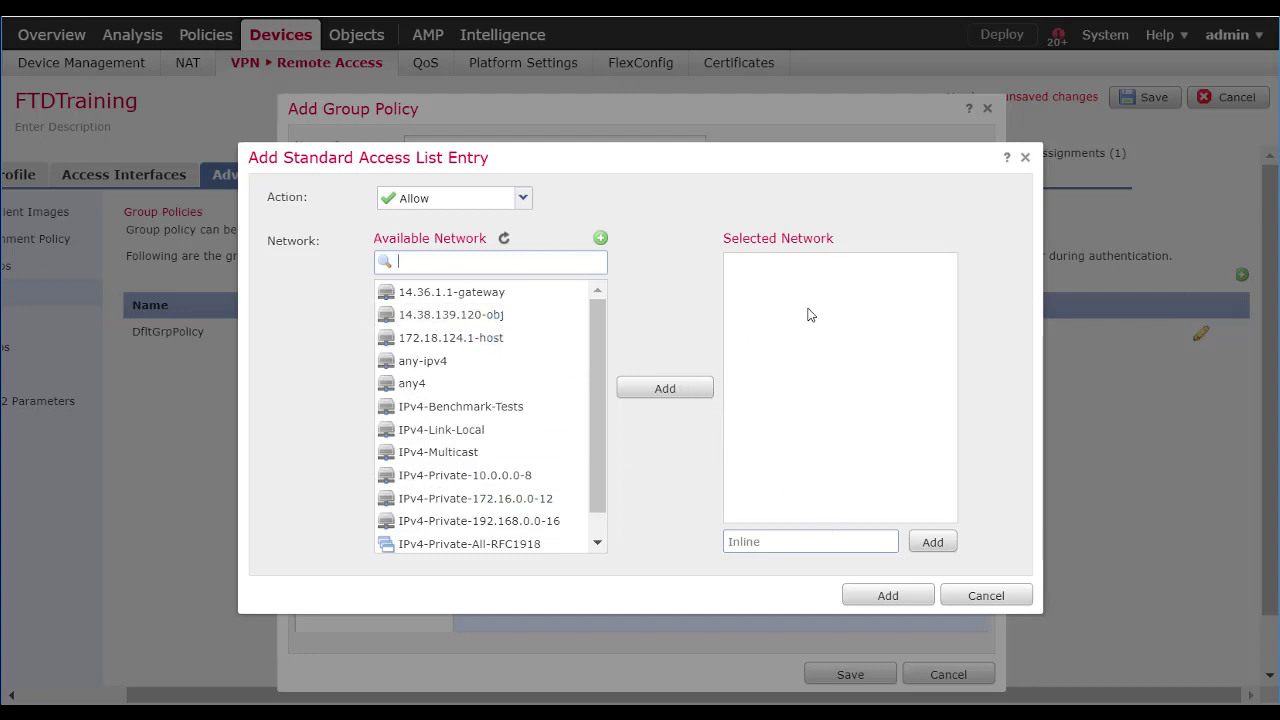
{"action": "left_click", "coordinate": [996, 597]}
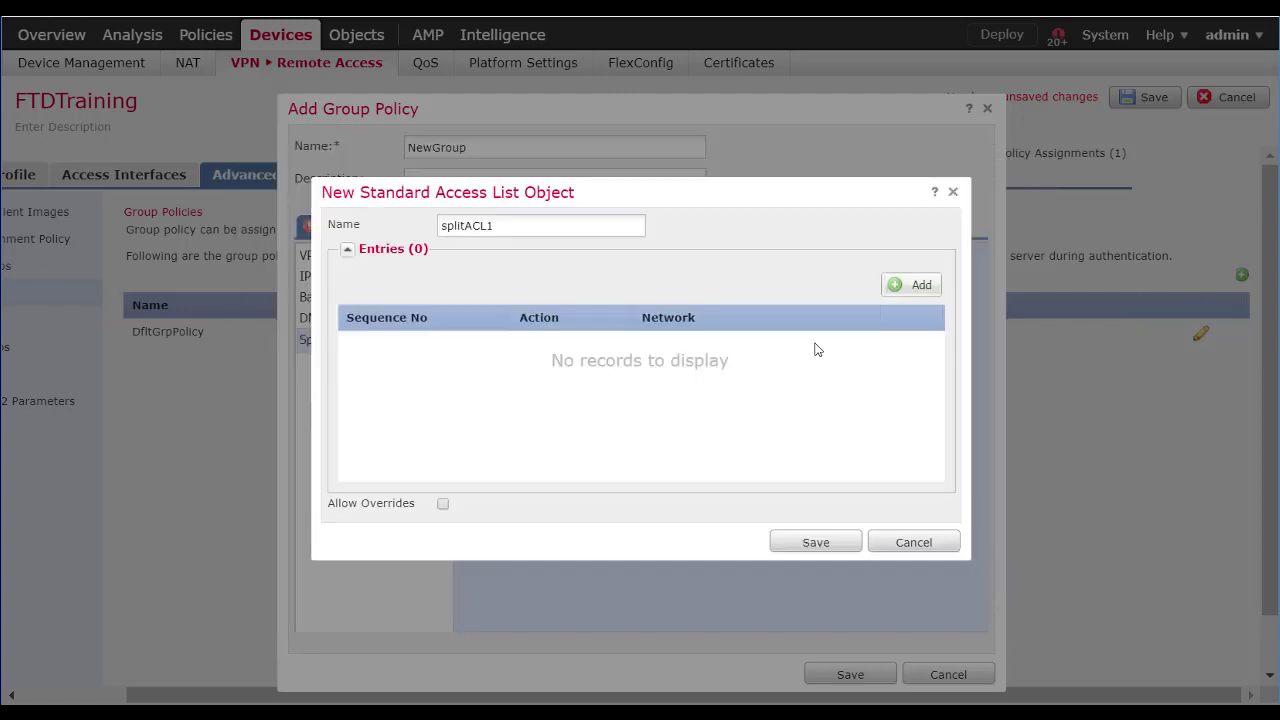
{"action": "left_click", "coordinate": [906, 545]}
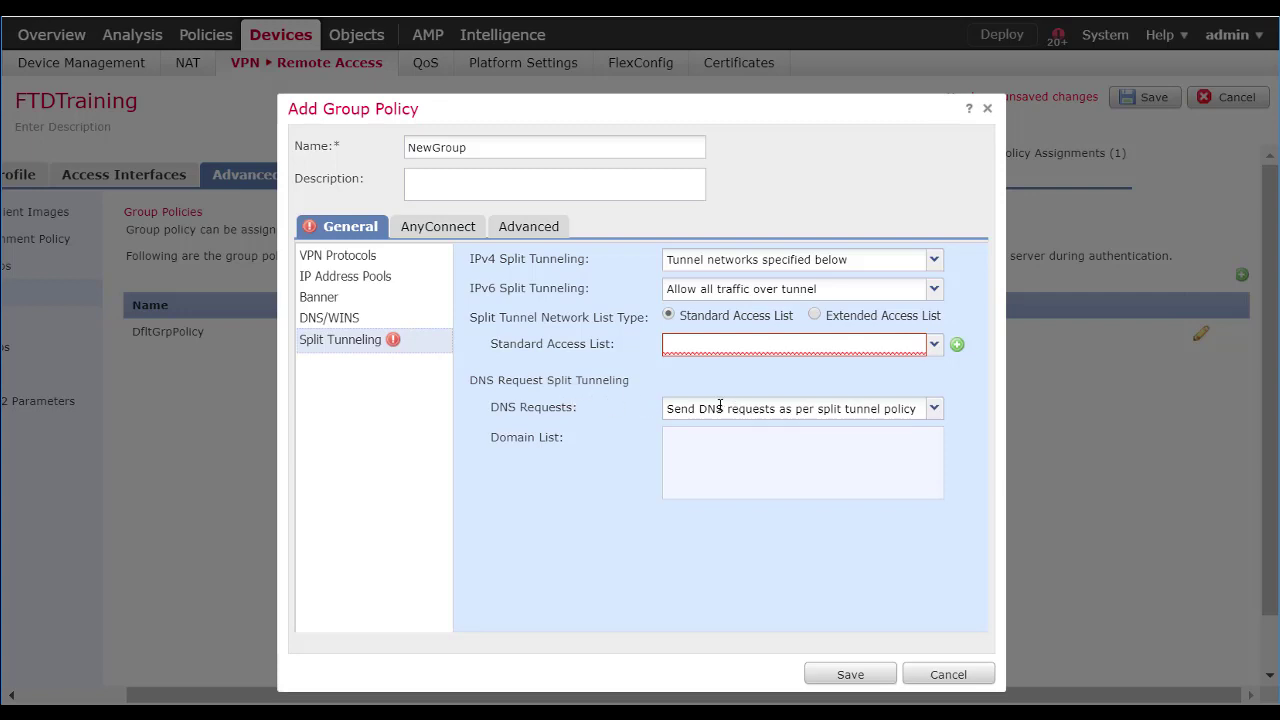
Keep DNS Requests unchanged and set IPv4 Split Tunneling to 'Allow all traffic over tunnel'.
{"action": "left_click", "coordinate": [936, 412]}
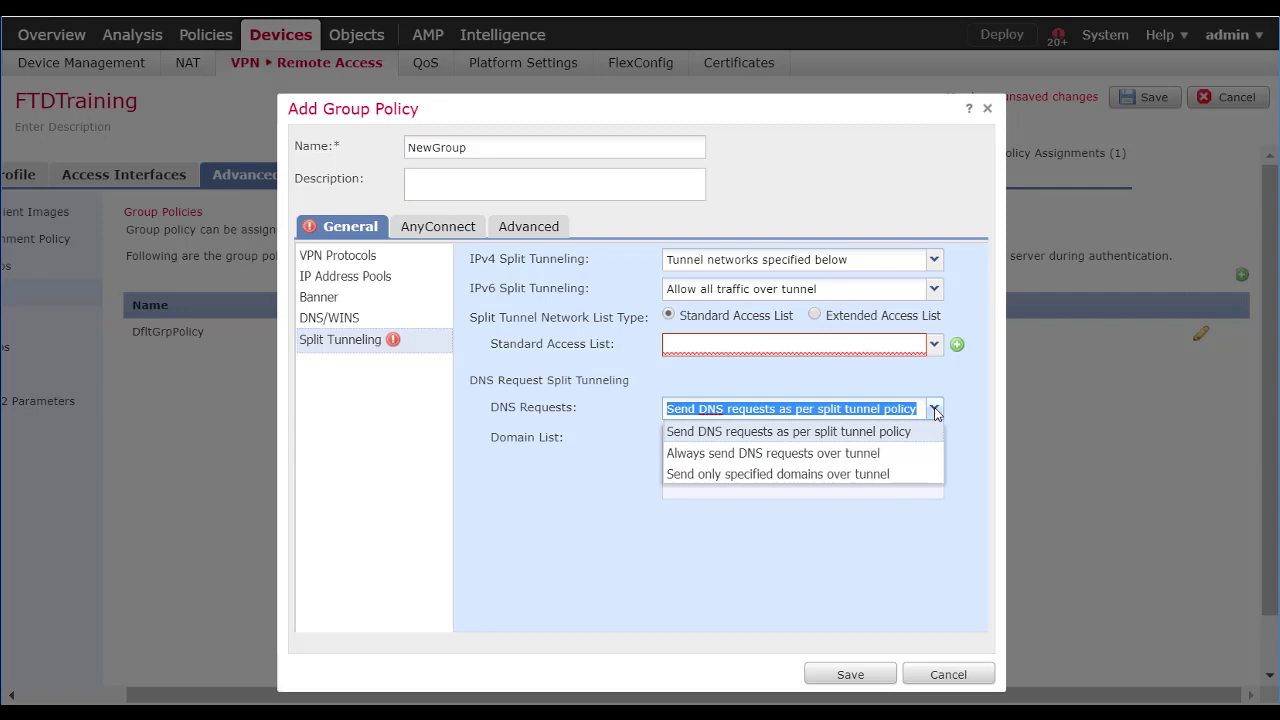
{"action": "left_click", "coordinate": [935, 411]}
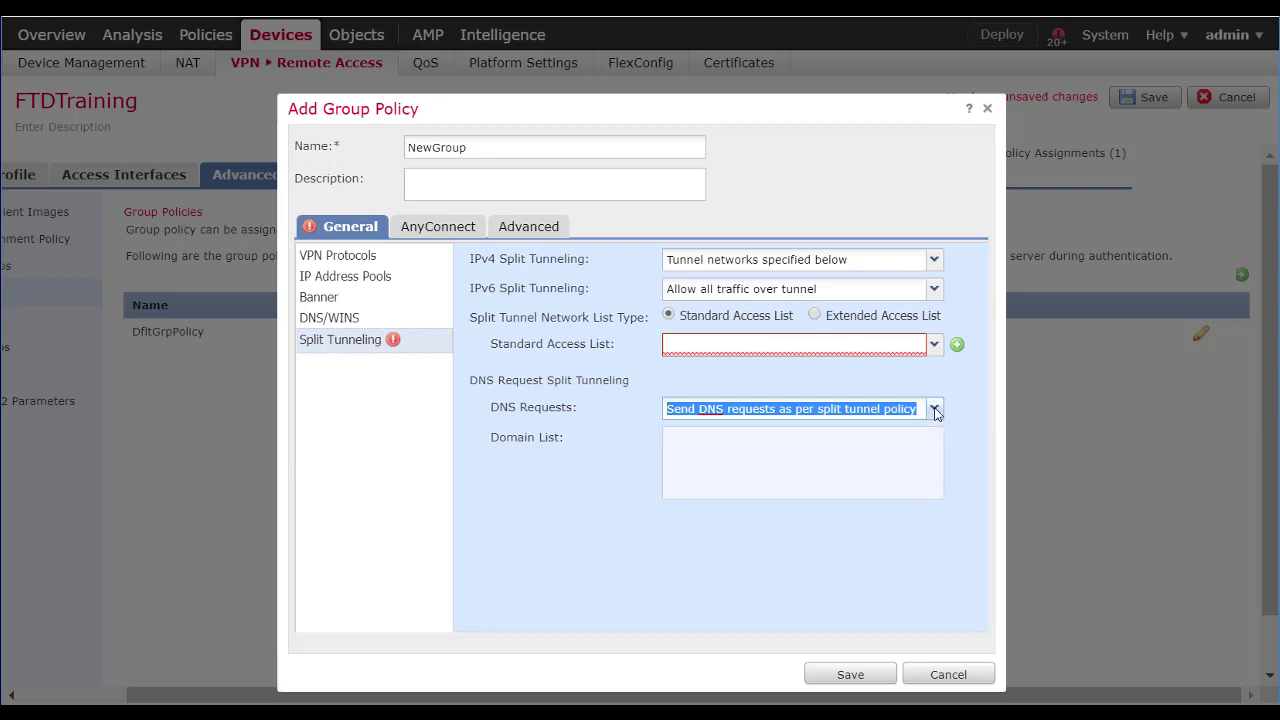
{"action": "left_click", "coordinate": [934, 260]}
{"action": "left_click", "coordinate": [919, 285]}
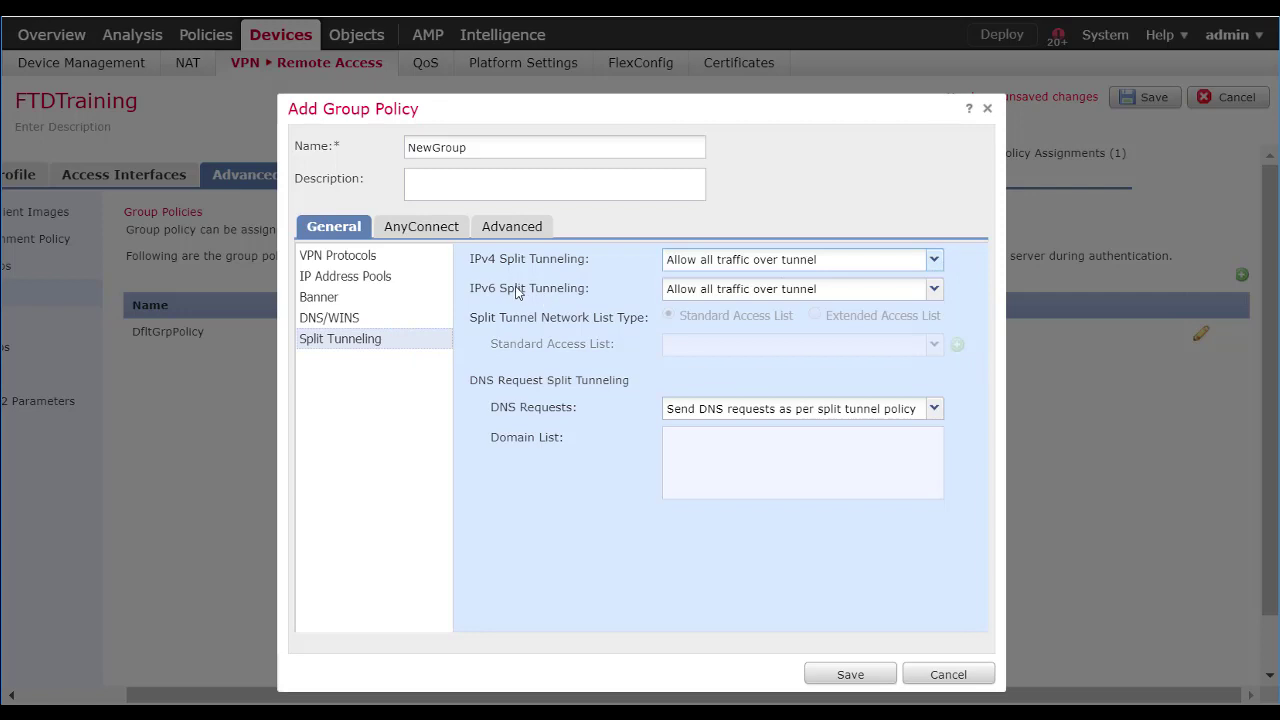
{"action": "left_click", "coordinate": [418, 234]}
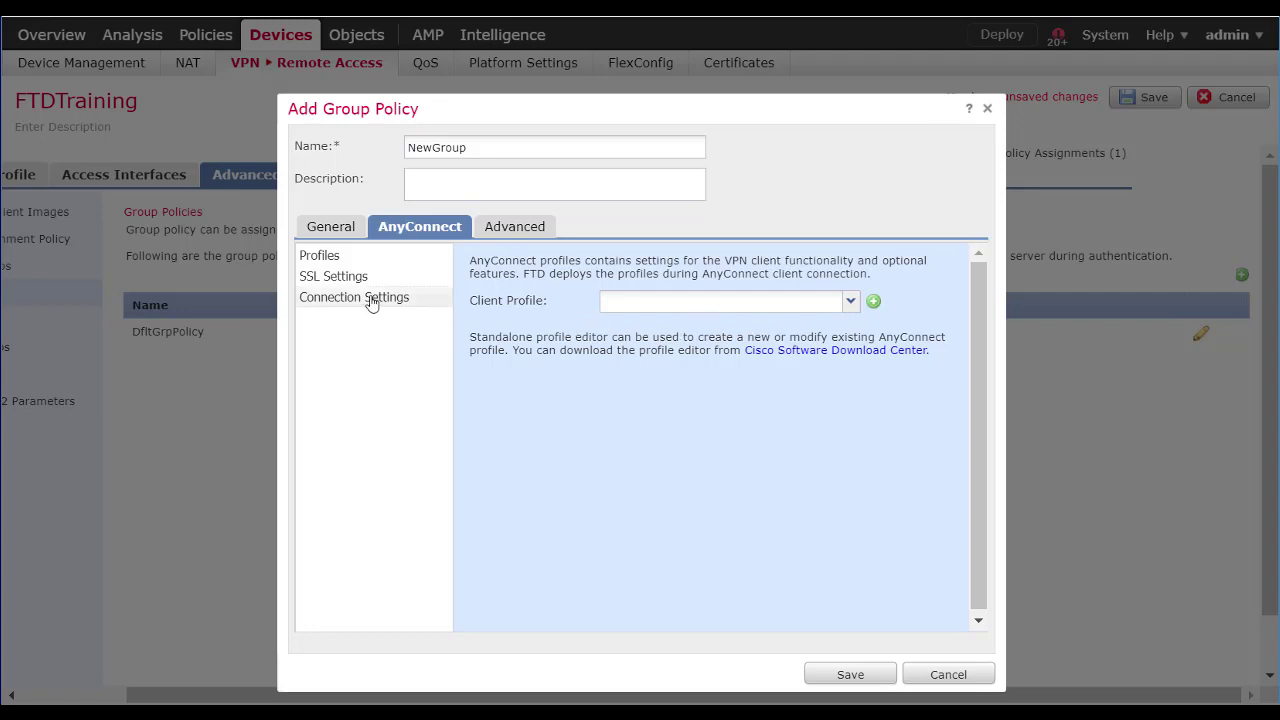
Review AnyConnect SSL and connection settings: keepalive 20 seconds, dead peer detection 30 seconds.
{"action": "left_click", "coordinate": [340, 277]}
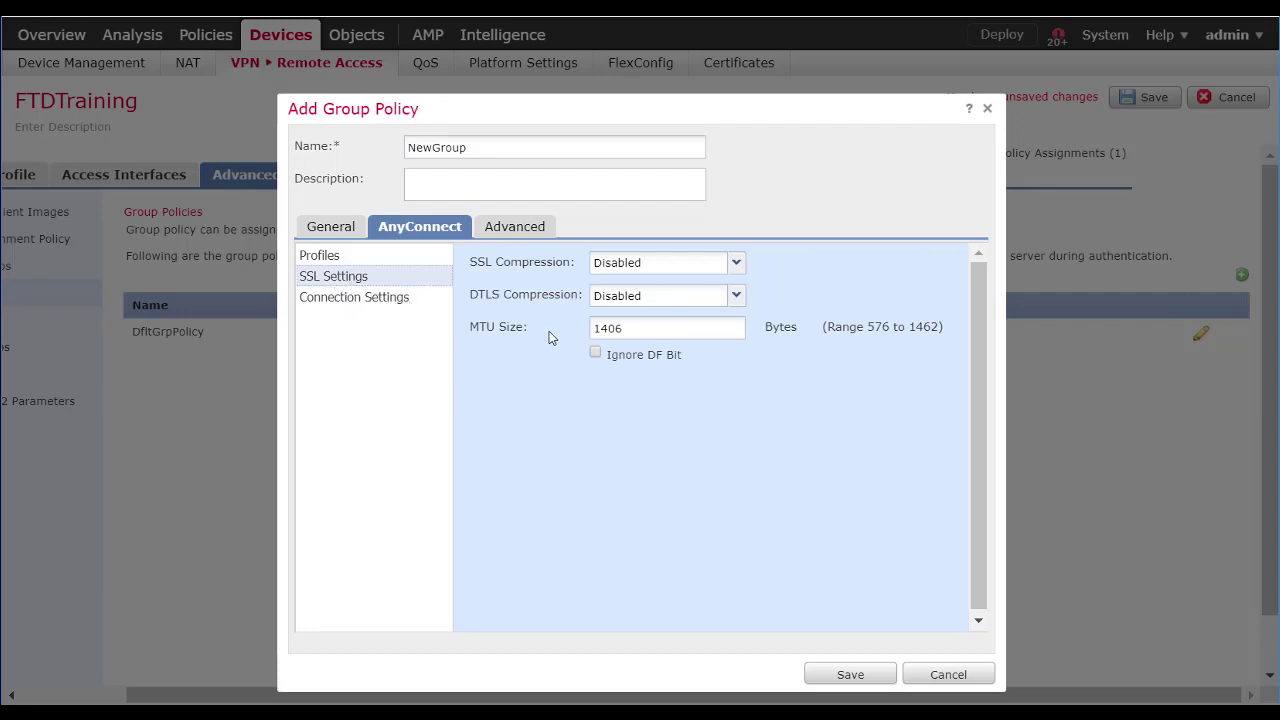
{"action": "left_click", "coordinate": [354, 298]}
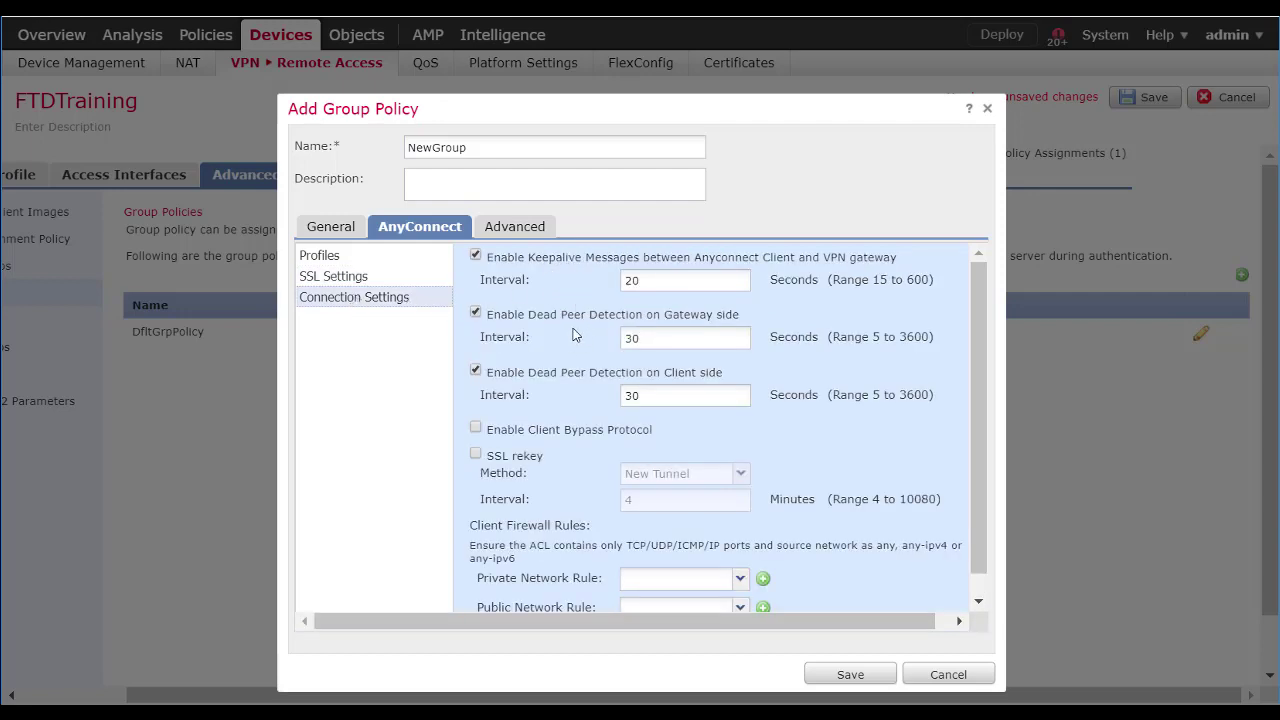
{"action": "scroll", "coordinate": [580, 380], "scroll_direction": "down", "scroll_amount": 1}
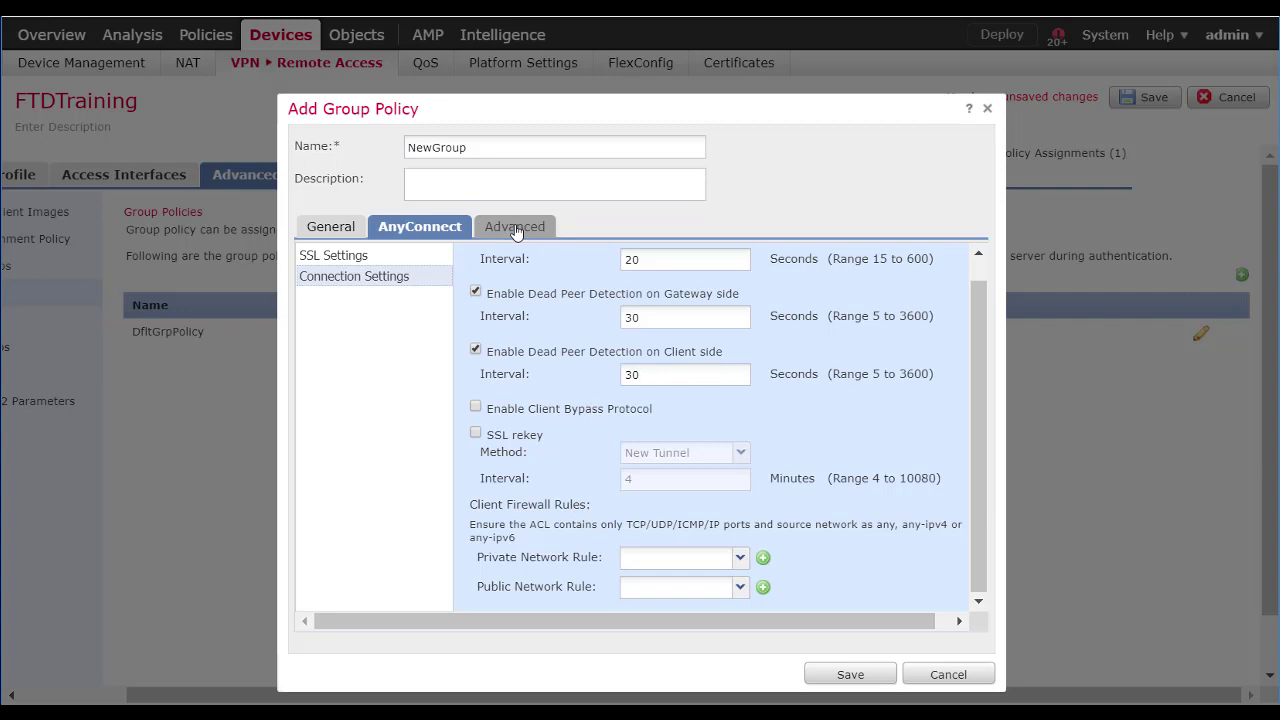
Review Advanced traffic filter and session settings: 3 simultaneous logins per user, 30-minute idle timeout.
{"action": "left_click", "coordinate": [514, 228]}
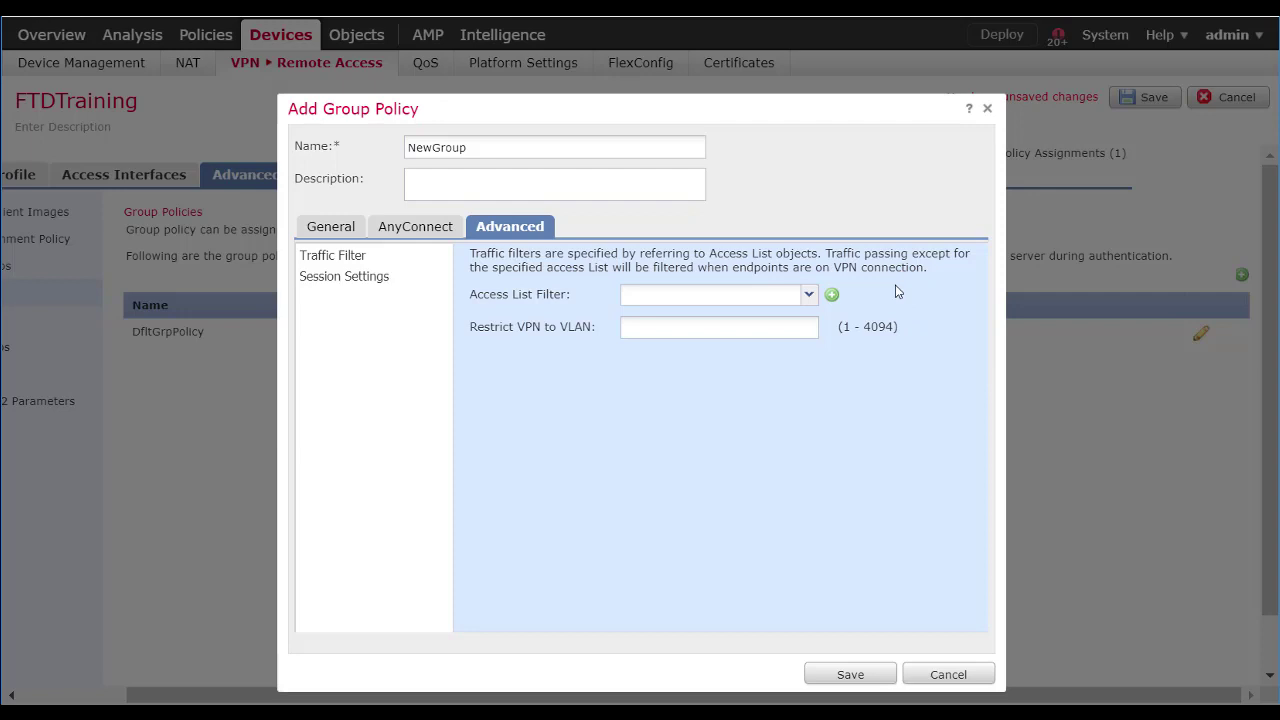
{"action": "left_click", "coordinate": [344, 276]}
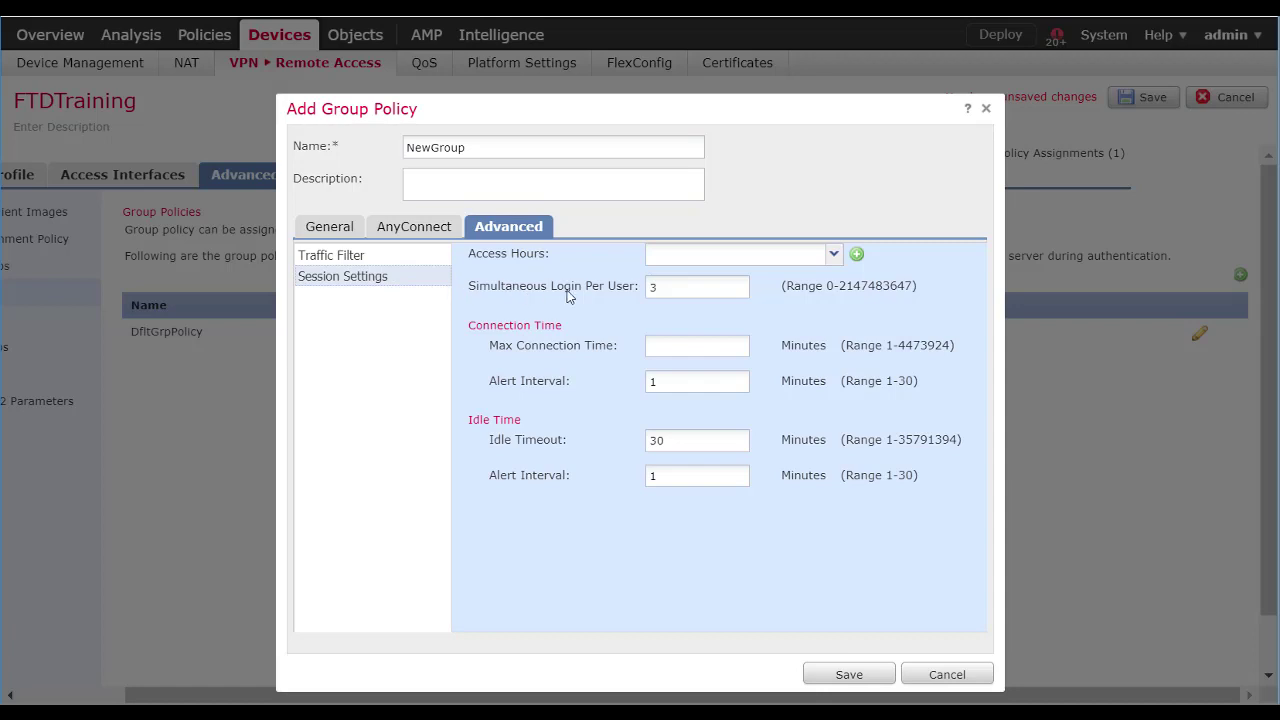
{"action": "left_click", "coordinate": [669, 288]}
Save NewGroup, then add FTD-Training to the FTDTraining VPN's group policies beside DfltGrpPolicy.
{"action": "left_click", "coordinate": [846, 675]}
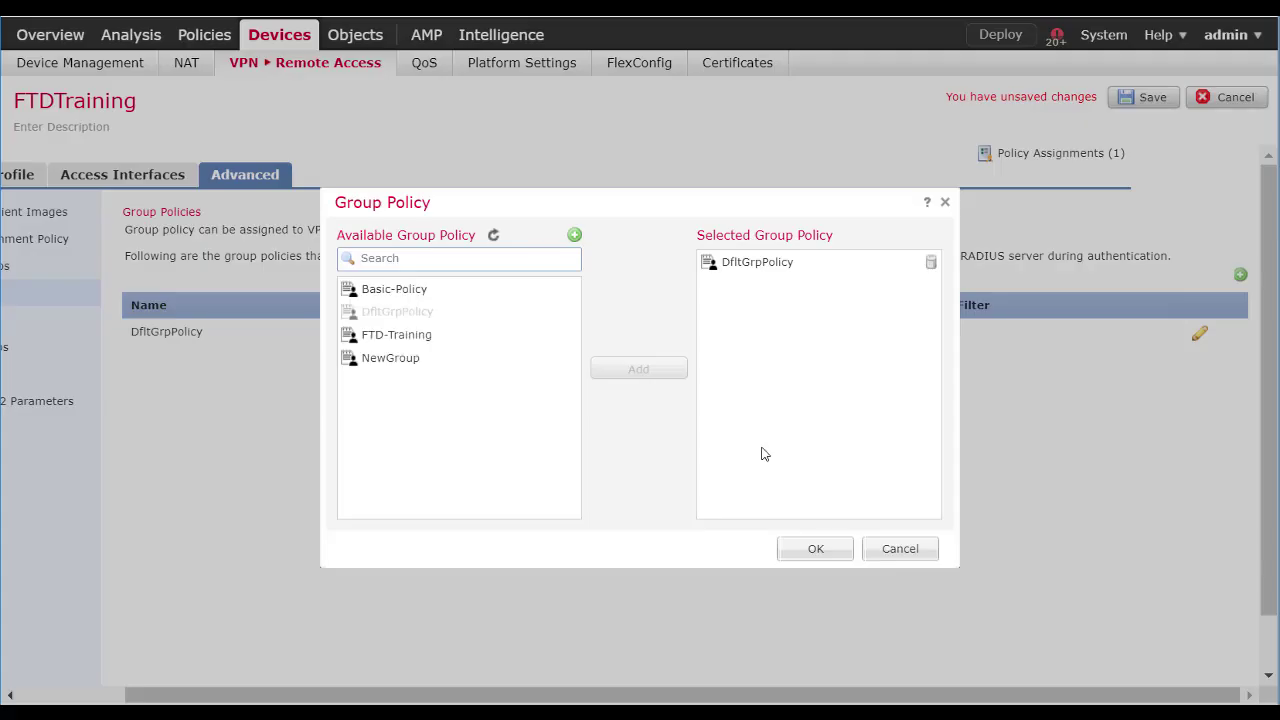
{"action": "left_click", "coordinate": [818, 550]}
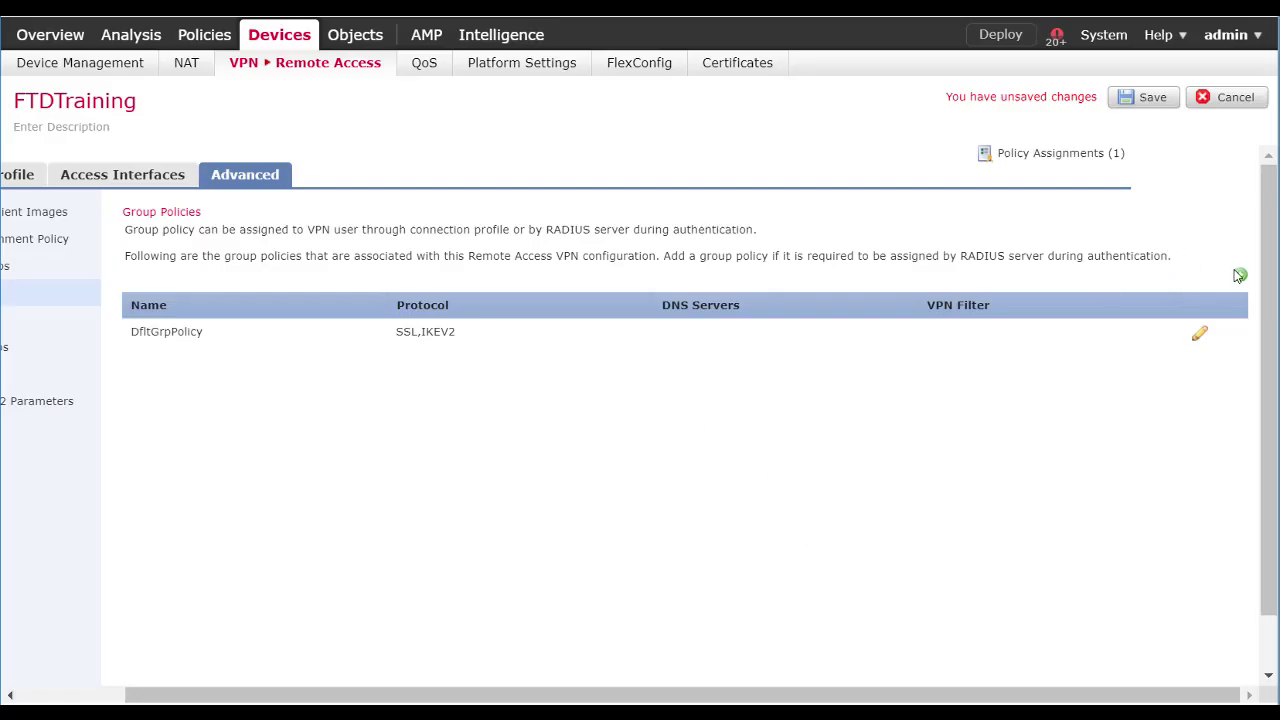
{"action": "left_click", "coordinate": [1240, 274]}
{"action": "left_click", "coordinate": [408, 337]}
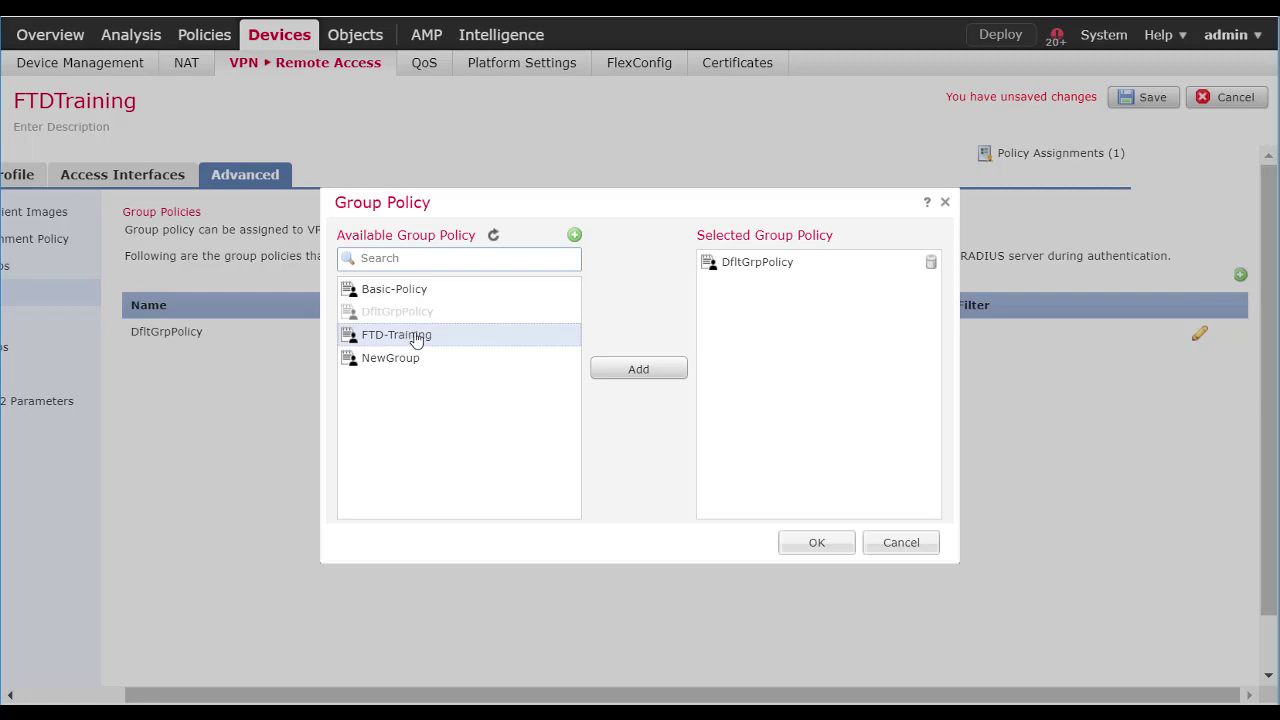
{"action": "left_click", "coordinate": [657, 370]}
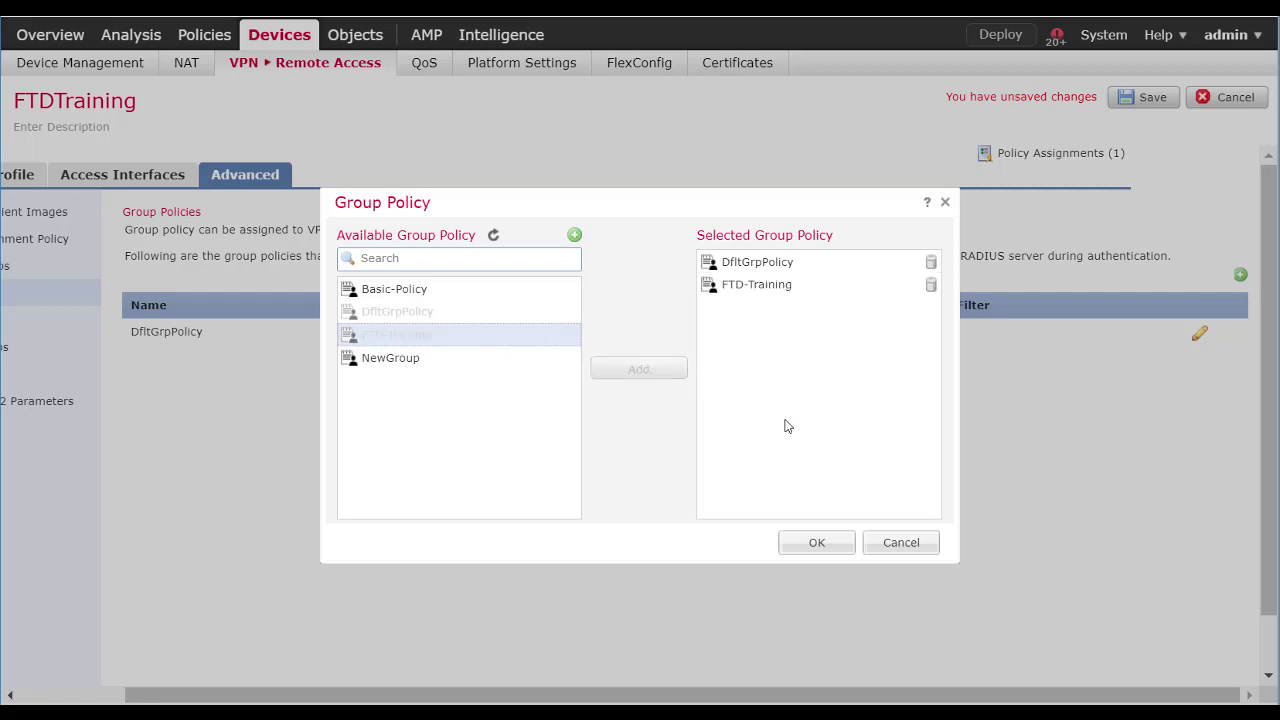
{"action": "left_click", "coordinate": [820, 543]}
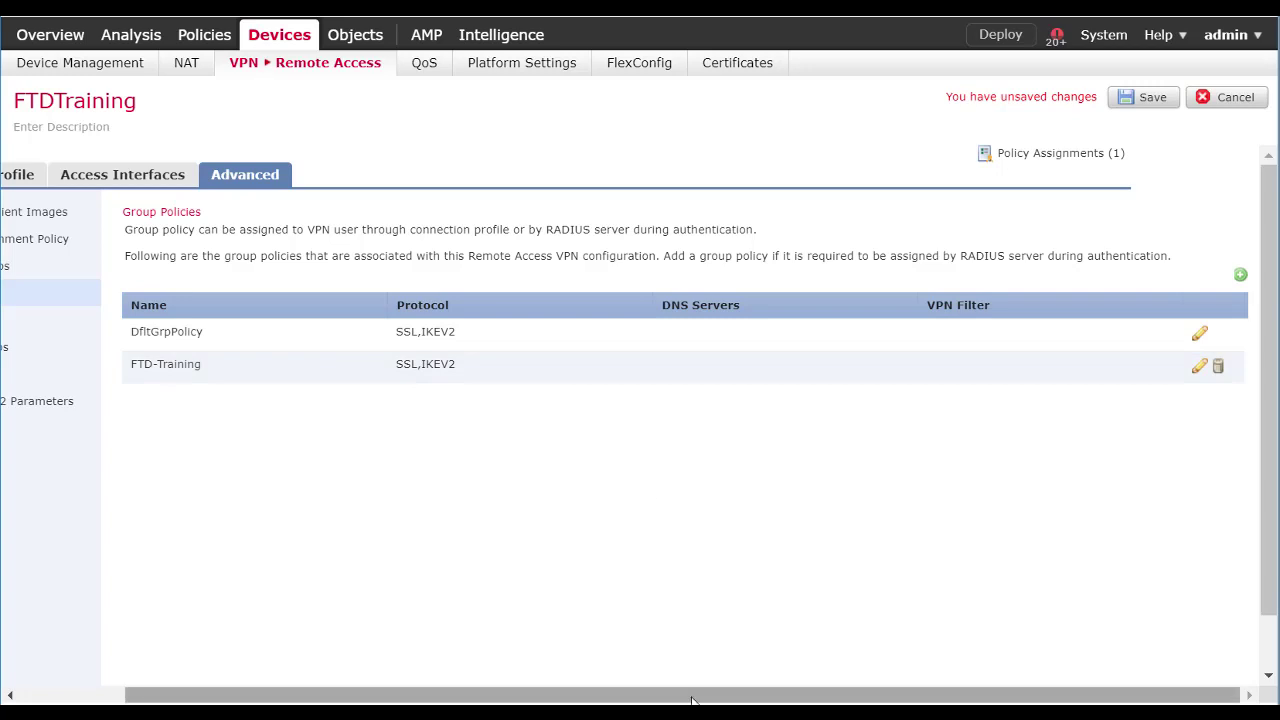
{"action": "left_click_drag", "start_coordinate": [691, 700], "coordinate": [457, 694]}
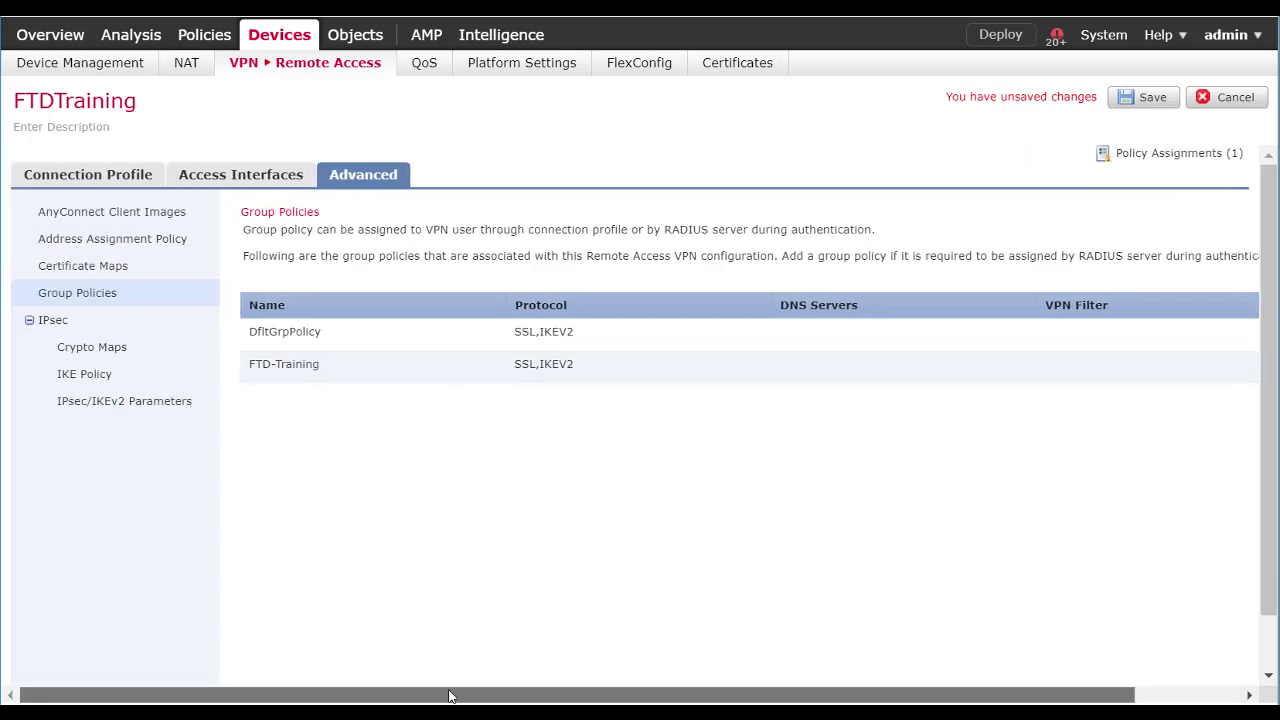
{"action": "left_click", "coordinate": [64, 179]}
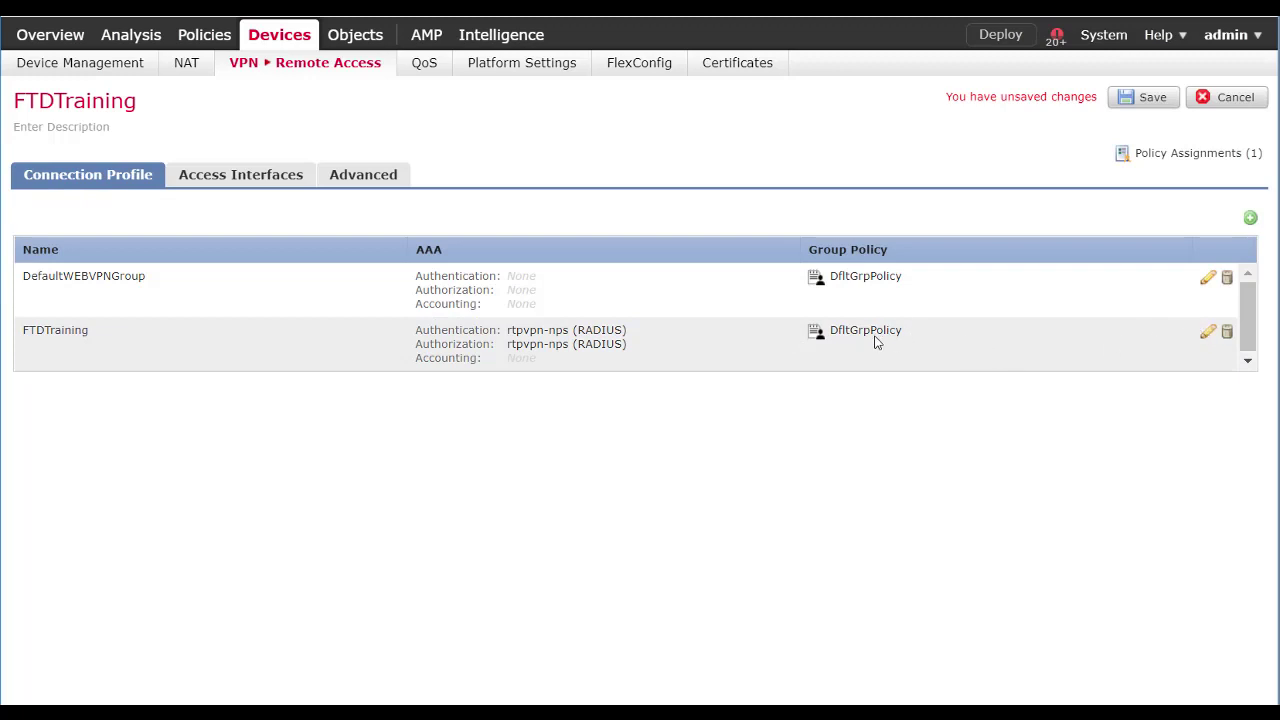
Assign the FTD-Training group policy to the FTDTraining connection profile and save the VPN configuration.
{"action": "left_click", "coordinate": [1208, 333]}
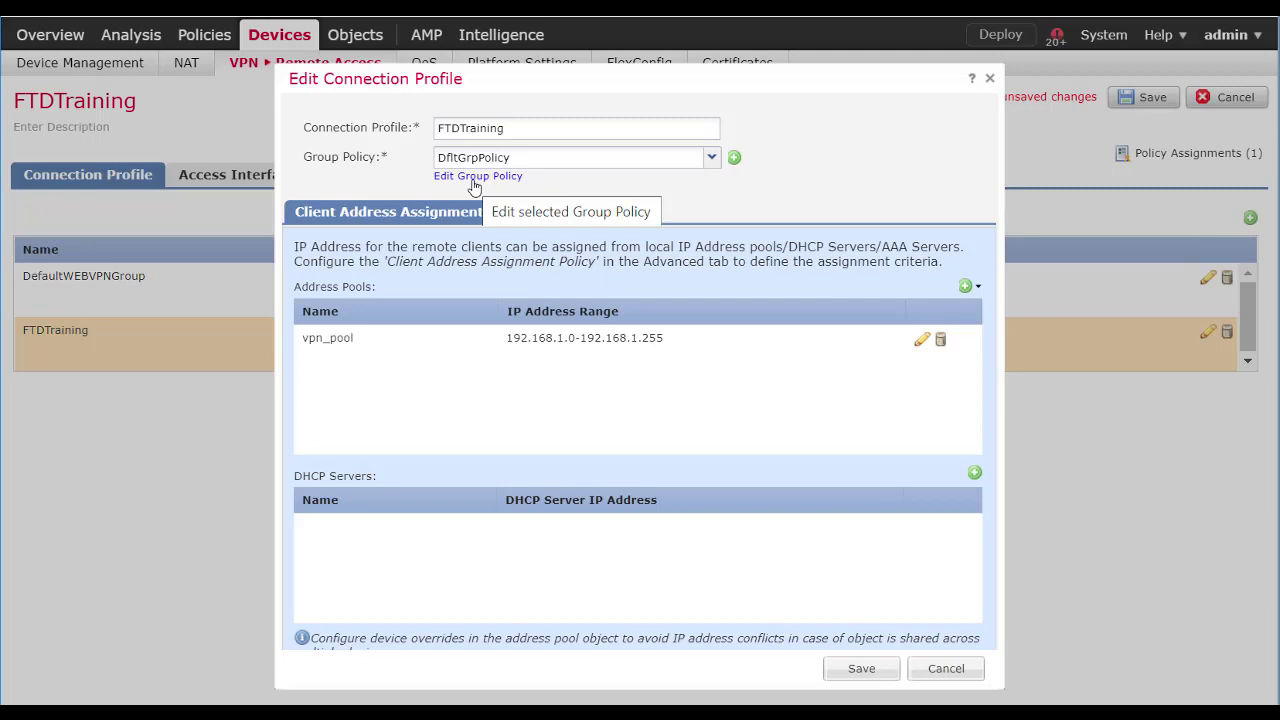
{"action": "left_click", "coordinate": [711, 157]}
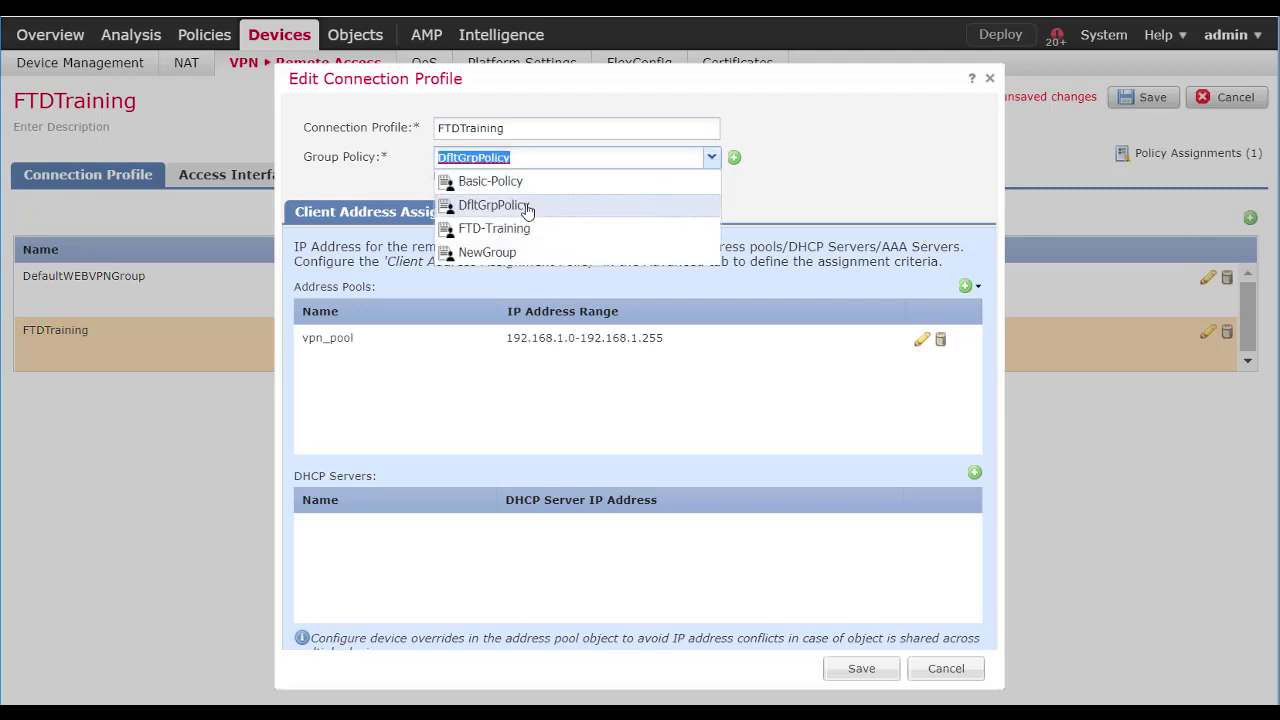
{"action": "left_click", "coordinate": [517, 229]}
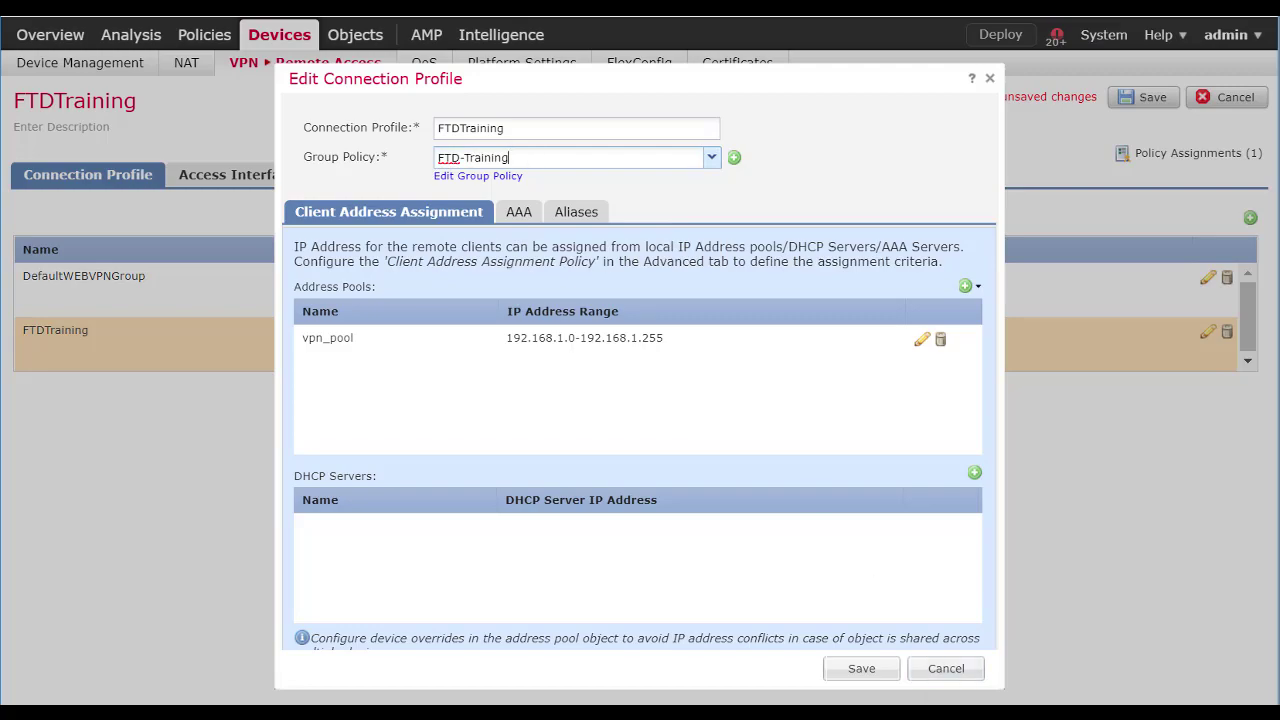
{"action": "left_click", "coordinate": [866, 668]}
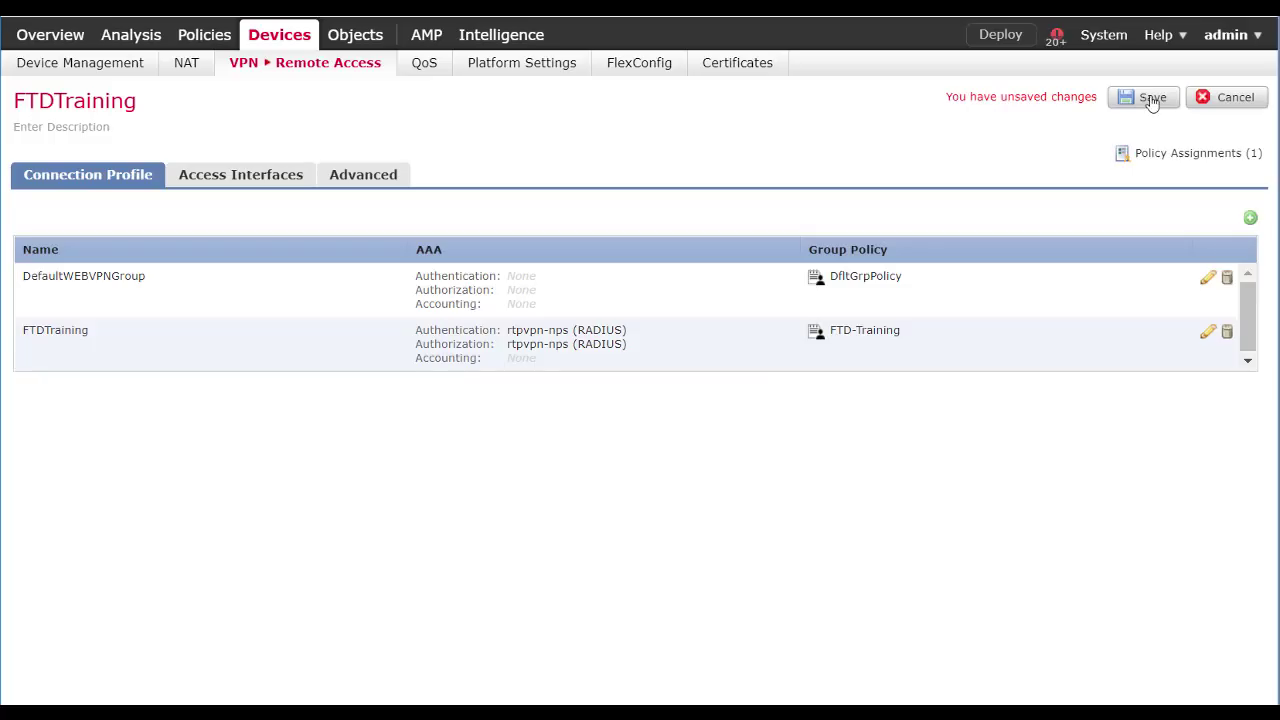
{"action": "left_click", "coordinate": [1150, 98]}
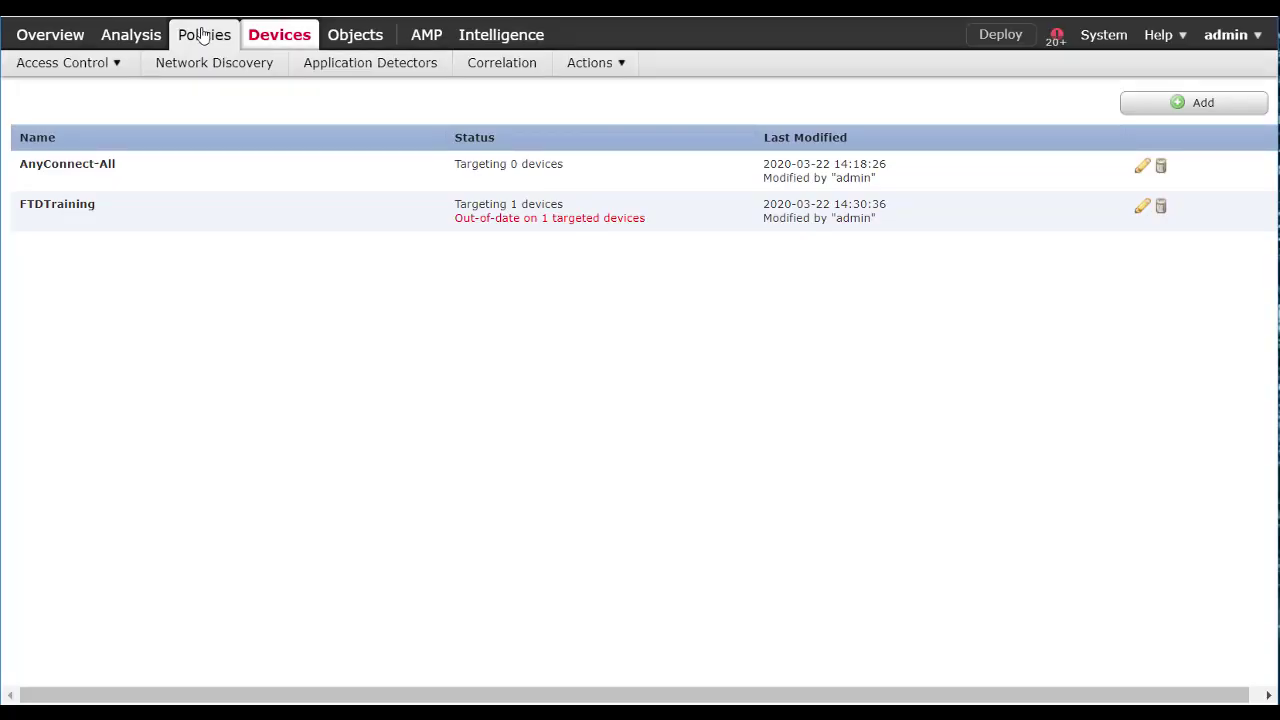
Start a new access control rule named 'vpn' in BasicPolicy.
{"action": "left_click", "coordinate": [203, 35]}
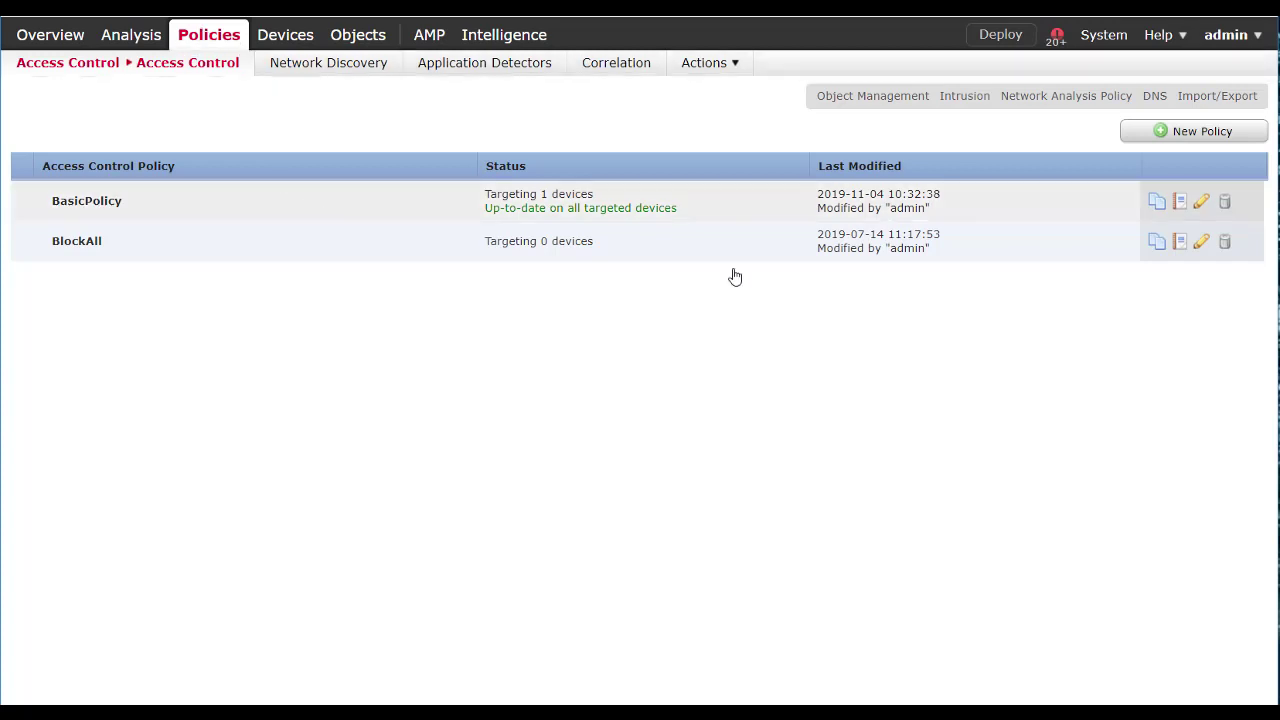
{"action": "left_click", "coordinate": [1201, 203]}
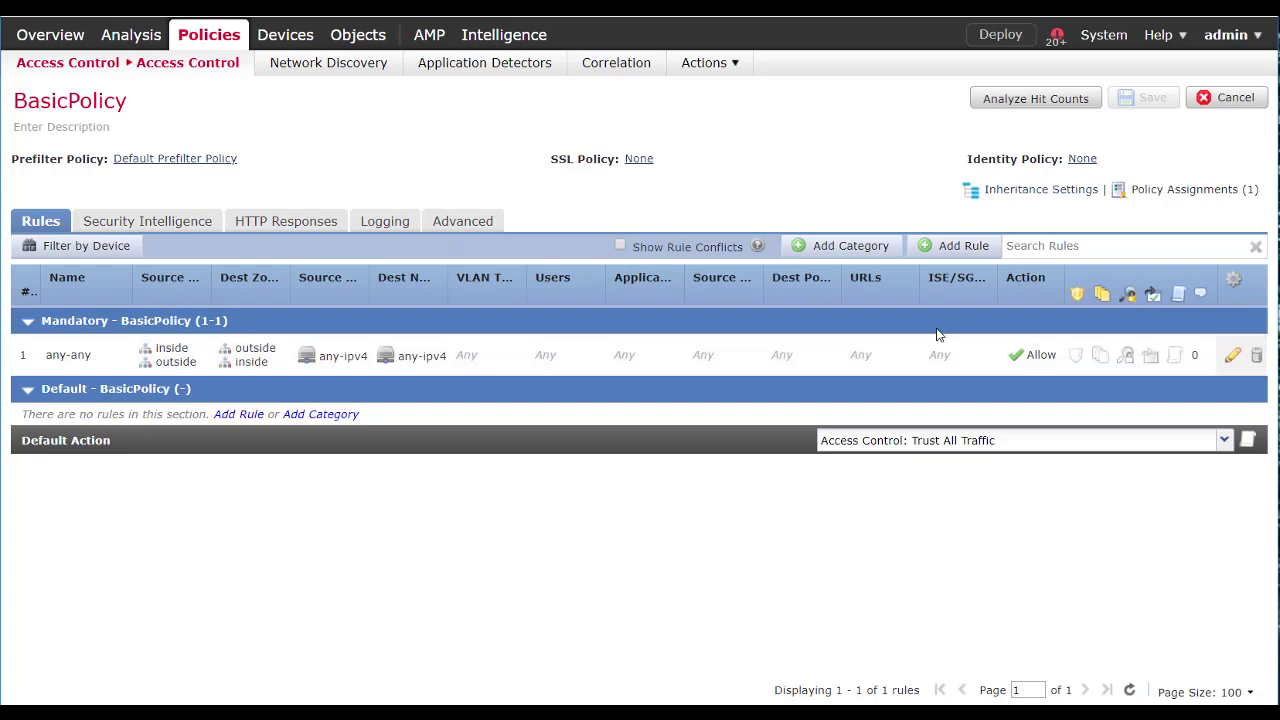
{"action": "left_click", "coordinate": [962, 245]}
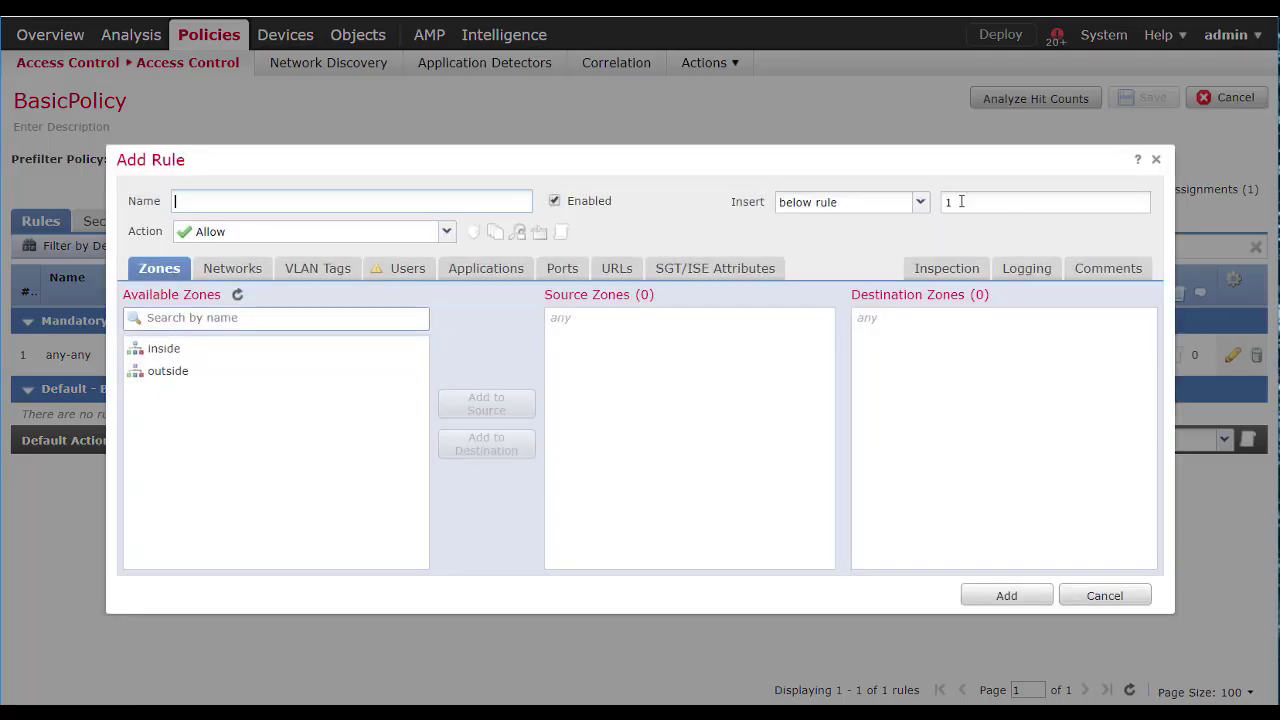
{"action": "double_click", "coordinate": [958, 202]}
{"action": "left_click", "coordinate": [335, 204]}
{"action": "type", "text": "vpn"}
Give the vpn rule destination zone outside and destination network ac-pool, and add it.
{"action": "left_click", "coordinate": [151, 378]}
{"action": "left_click", "coordinate": [488, 443]}
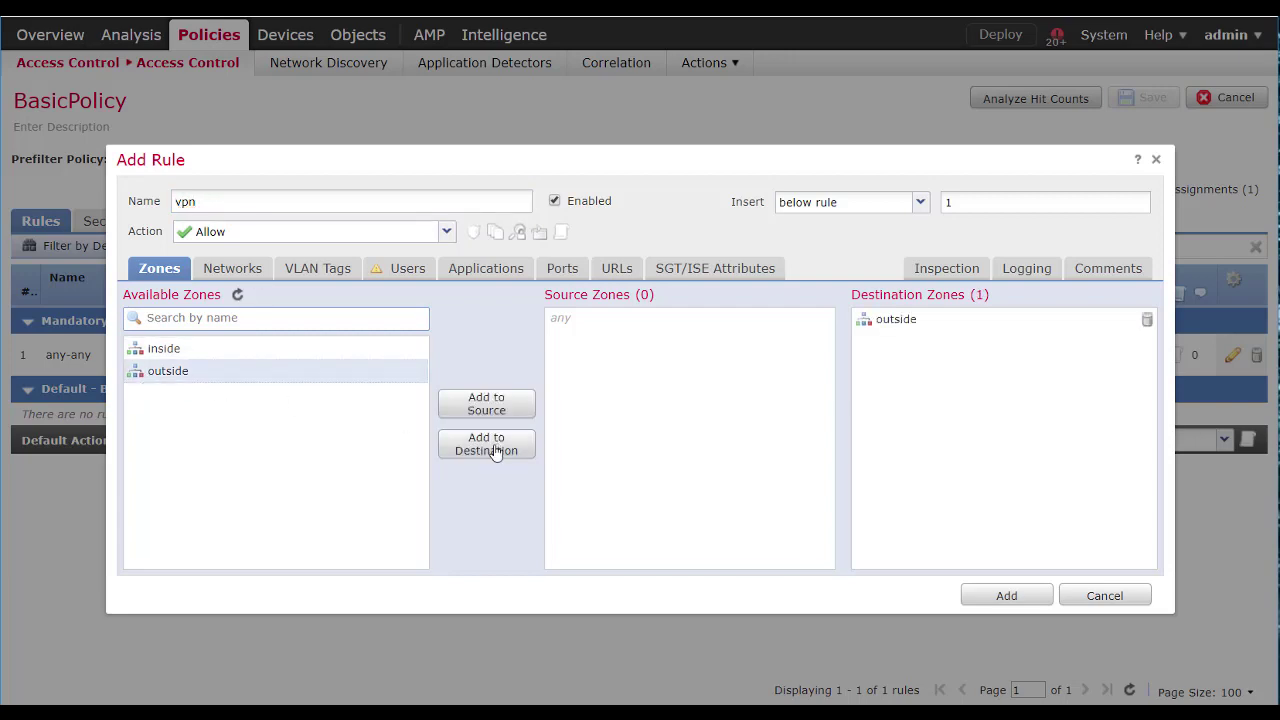
{"action": "left_click", "coordinate": [232, 272]}
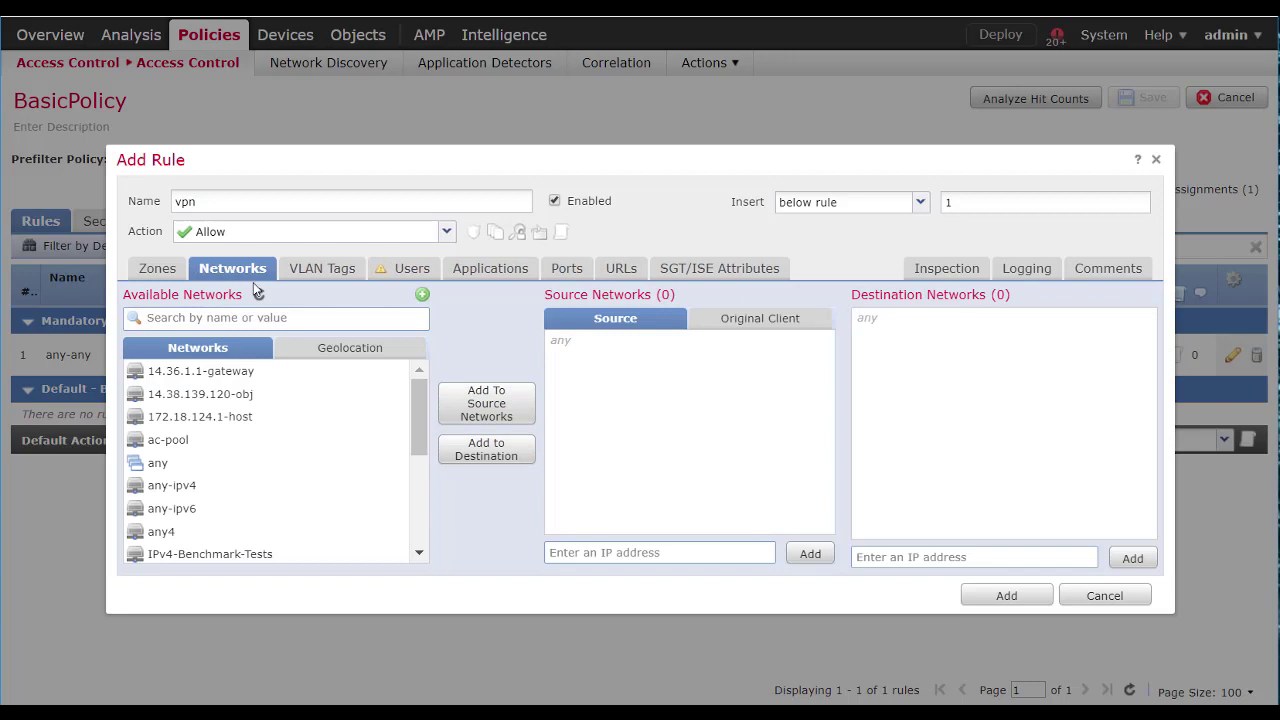
{"action": "type", "text": "ac"}
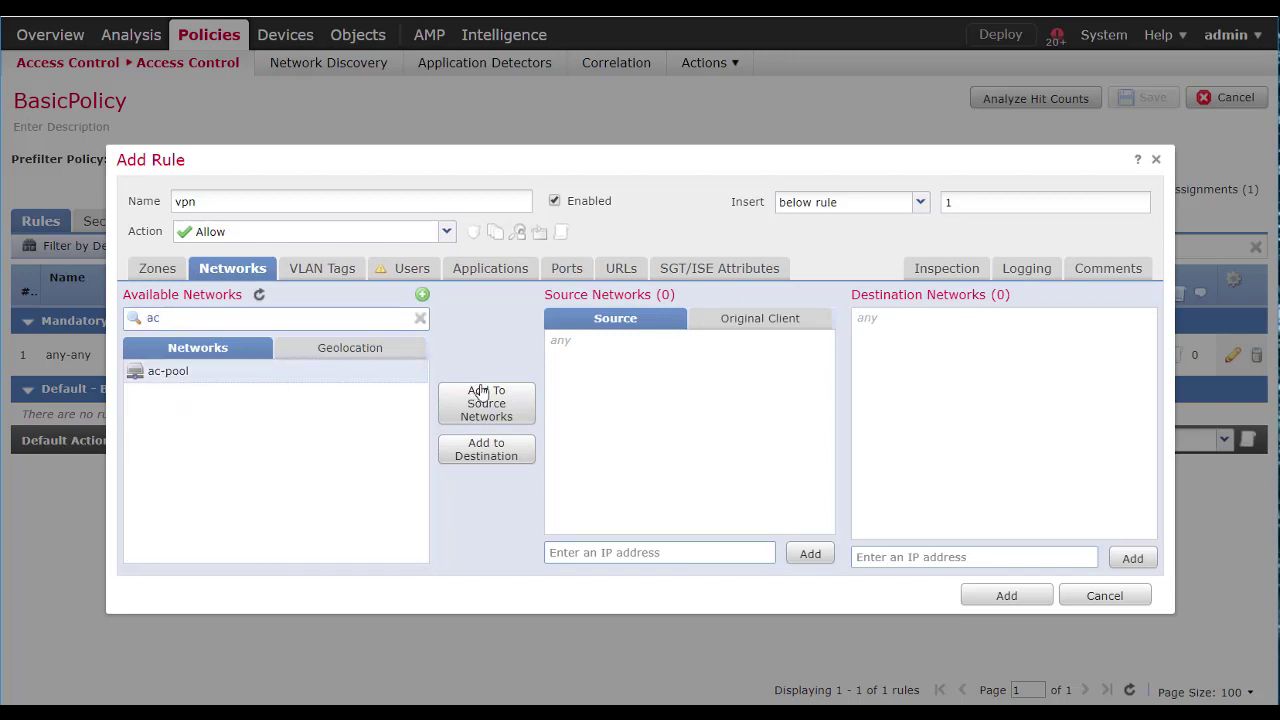
{"action": "left_click", "coordinate": [490, 452]}
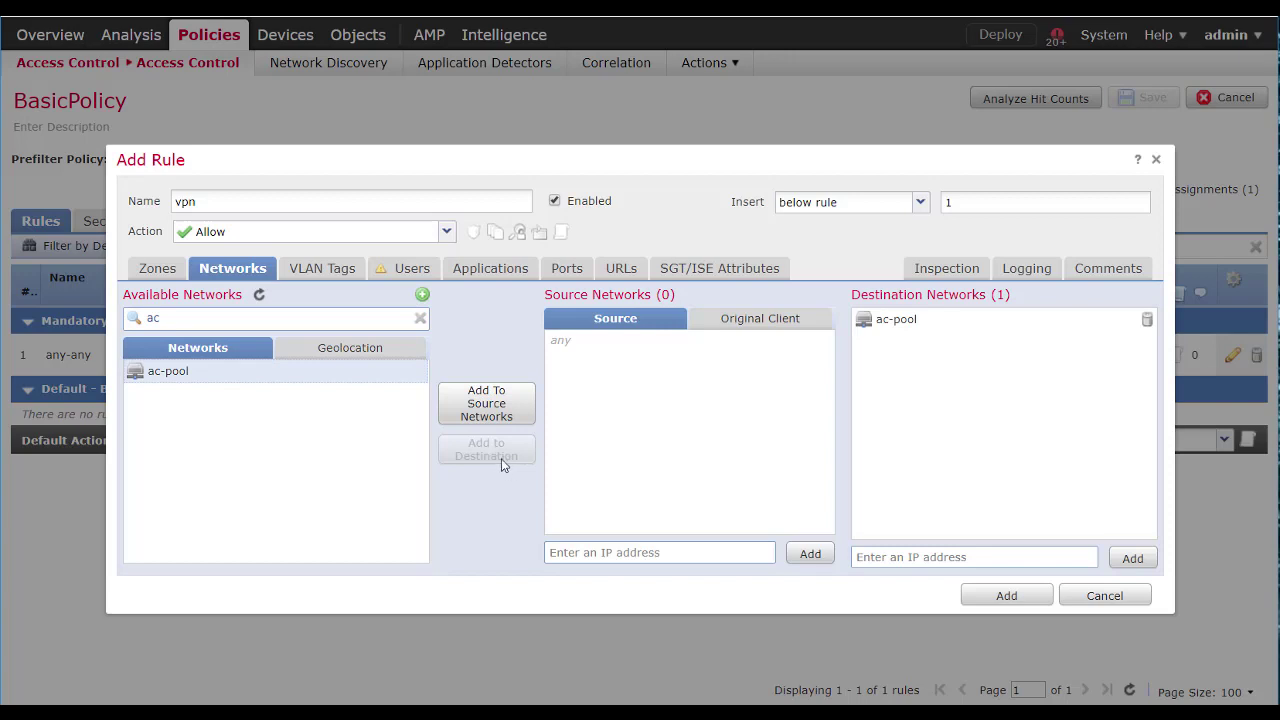
{"action": "left_click", "coordinate": [1027, 597]}
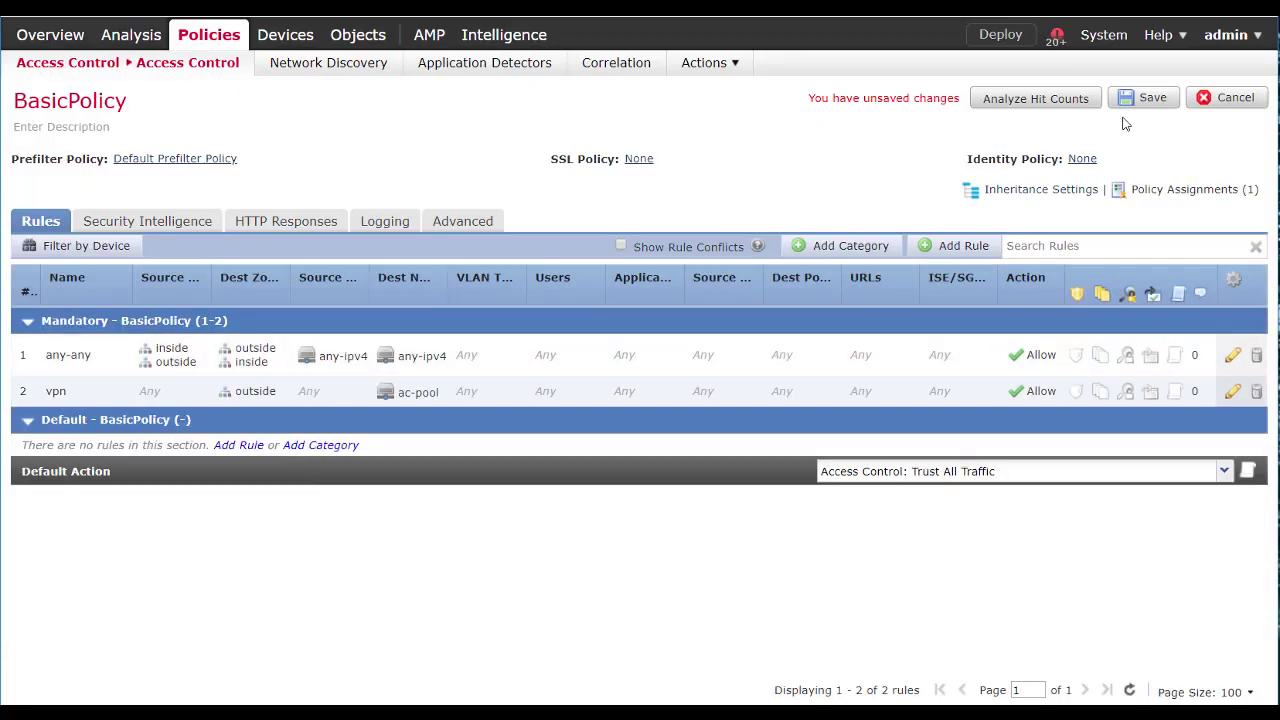
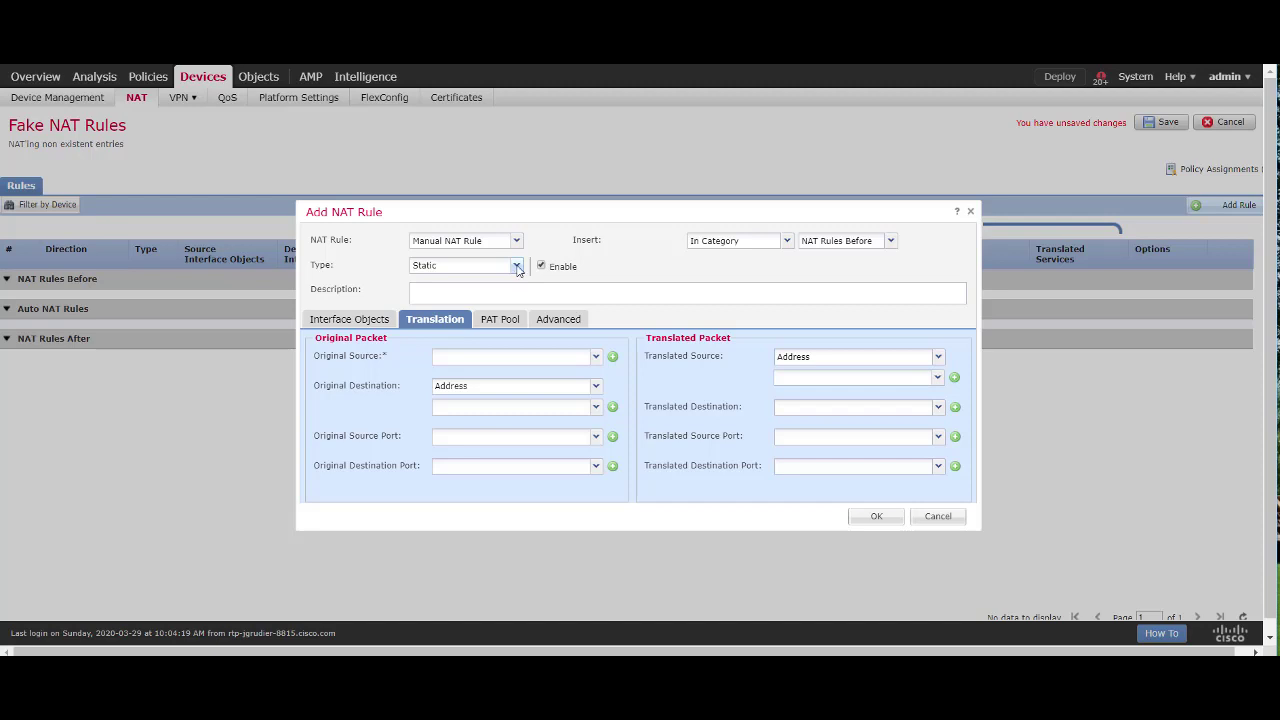
Make the manual NAT rule Dynamic, inserted in NAT Rules Before, with description 'UTURN NAT'.
{"action": "left_click", "coordinate": [517, 266]}
{"action": "left_click", "coordinate": [485, 294]}
{"action": "left_click", "coordinate": [856, 243]}
{"action": "left_click", "coordinate": [856, 244]}
{"action": "left_click", "coordinate": [776, 242]}
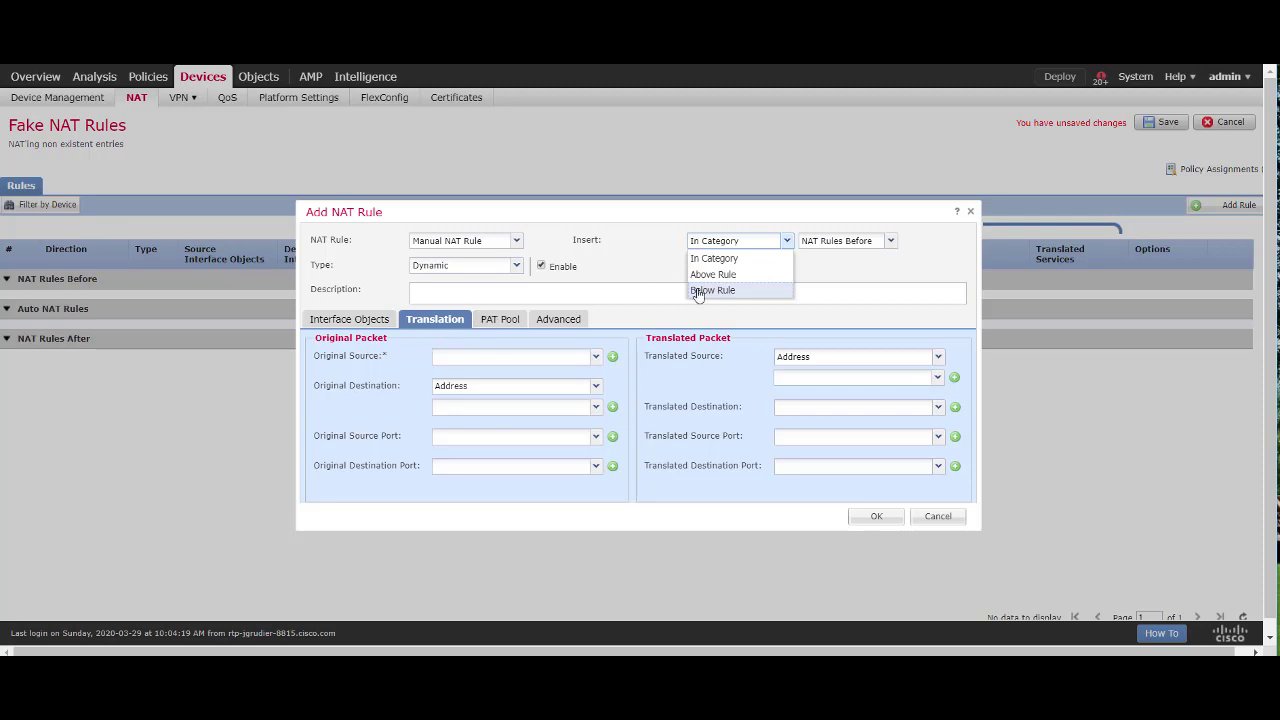
{"action": "left_click", "coordinate": [788, 245]}
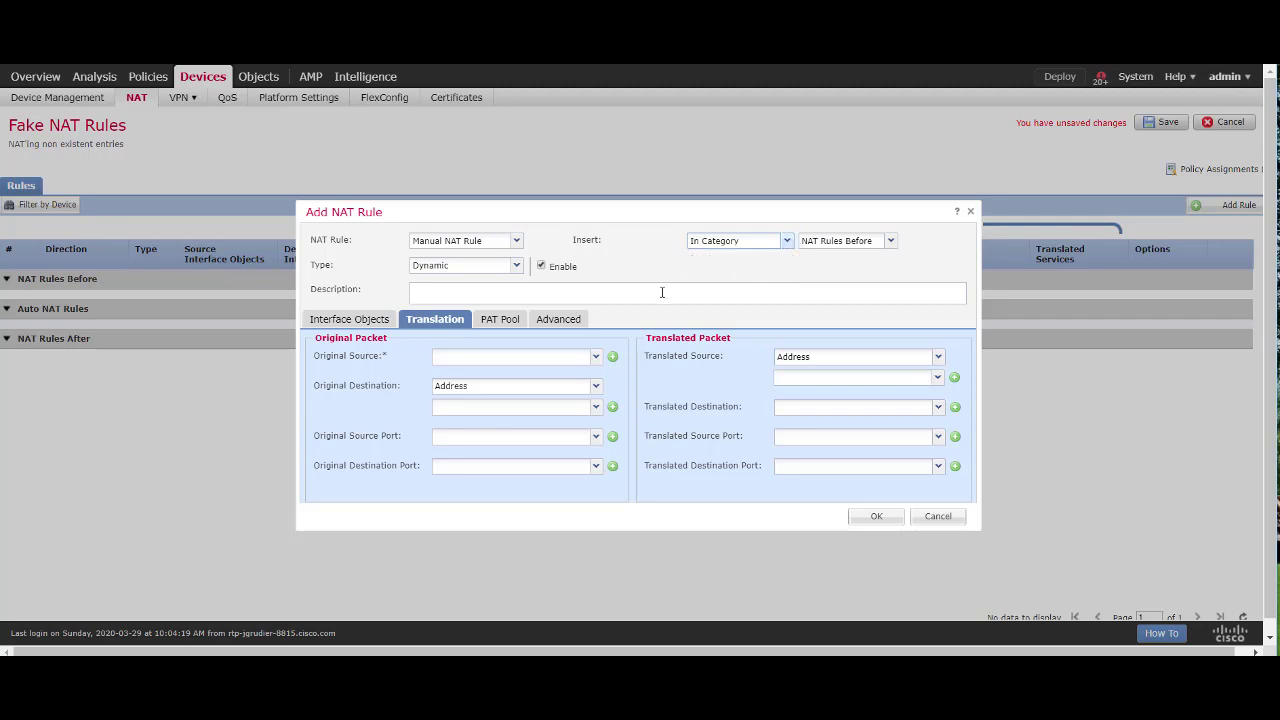
{"action": "left_click", "coordinate": [533, 288]}
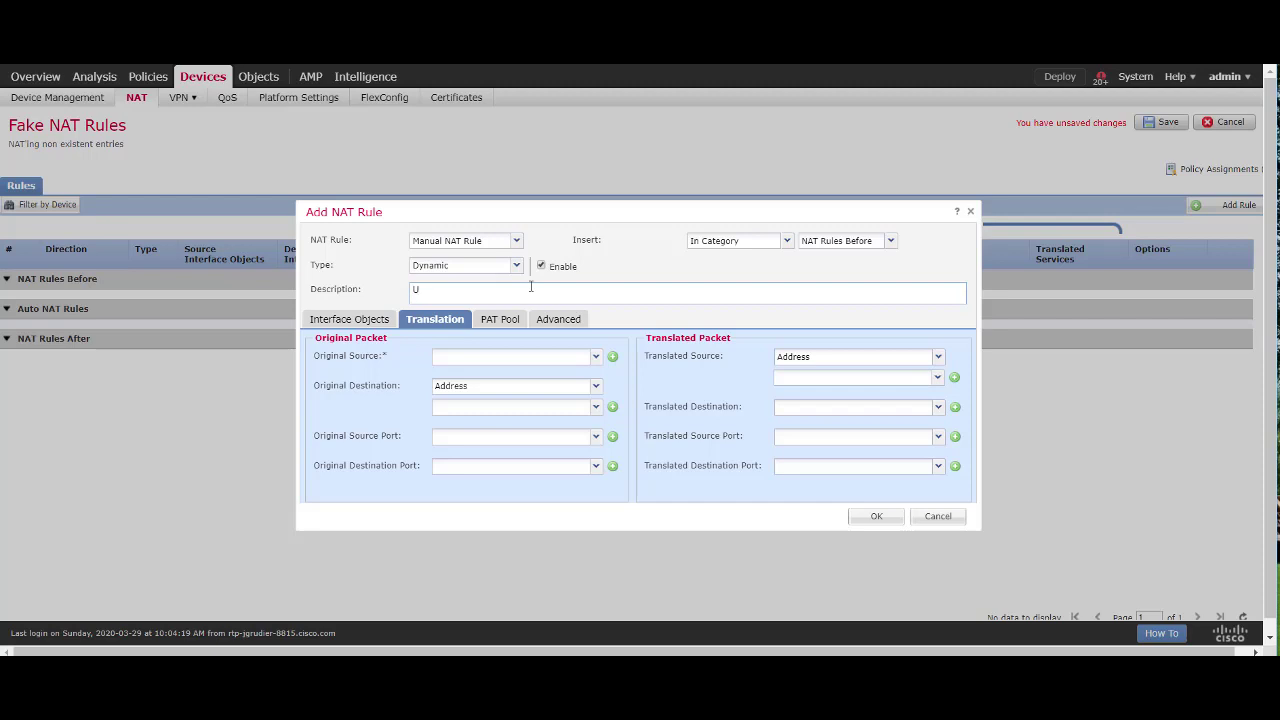
{"action": "type", "text": "UTURN NAT"}
Add outside as destination interface and translate source ac-pool to the Destination Interface IP.
{"action": "left_click", "coordinate": [362, 322]}
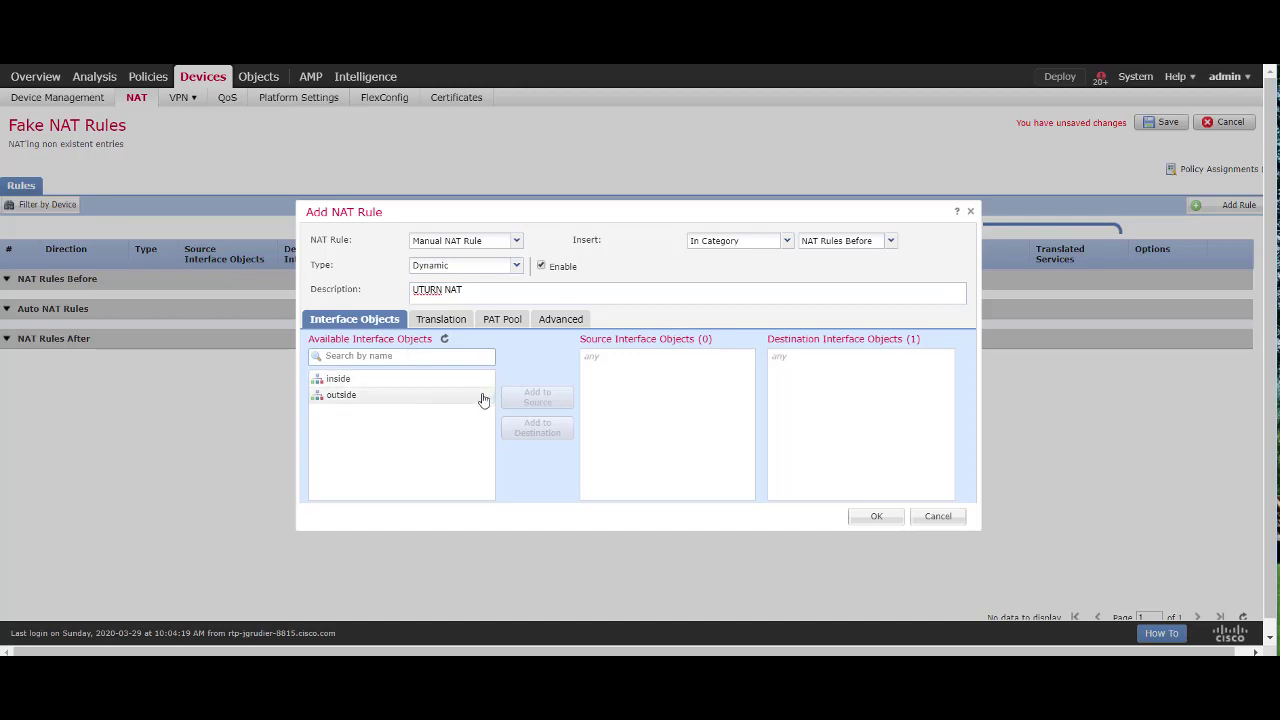
{"action": "left_click", "coordinate": [357, 397]}
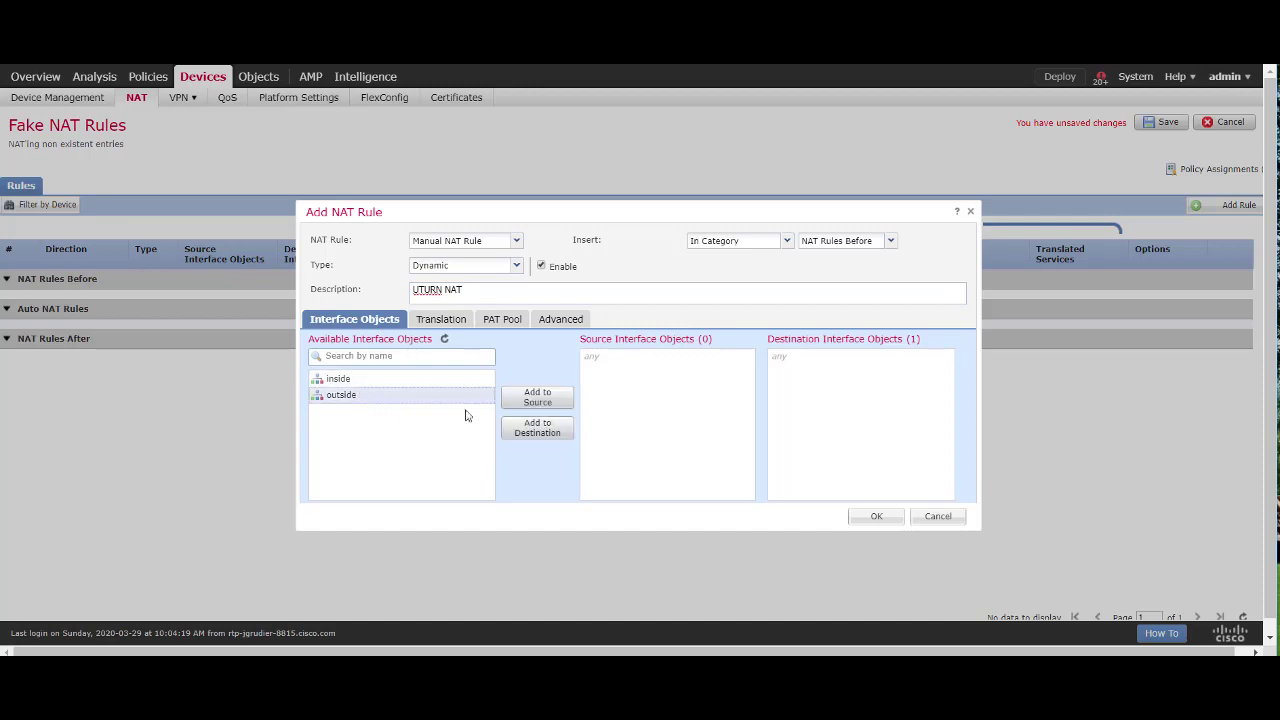
{"action": "left_click", "coordinate": [537, 429]}
{"action": "left_click", "coordinate": [443, 322]}
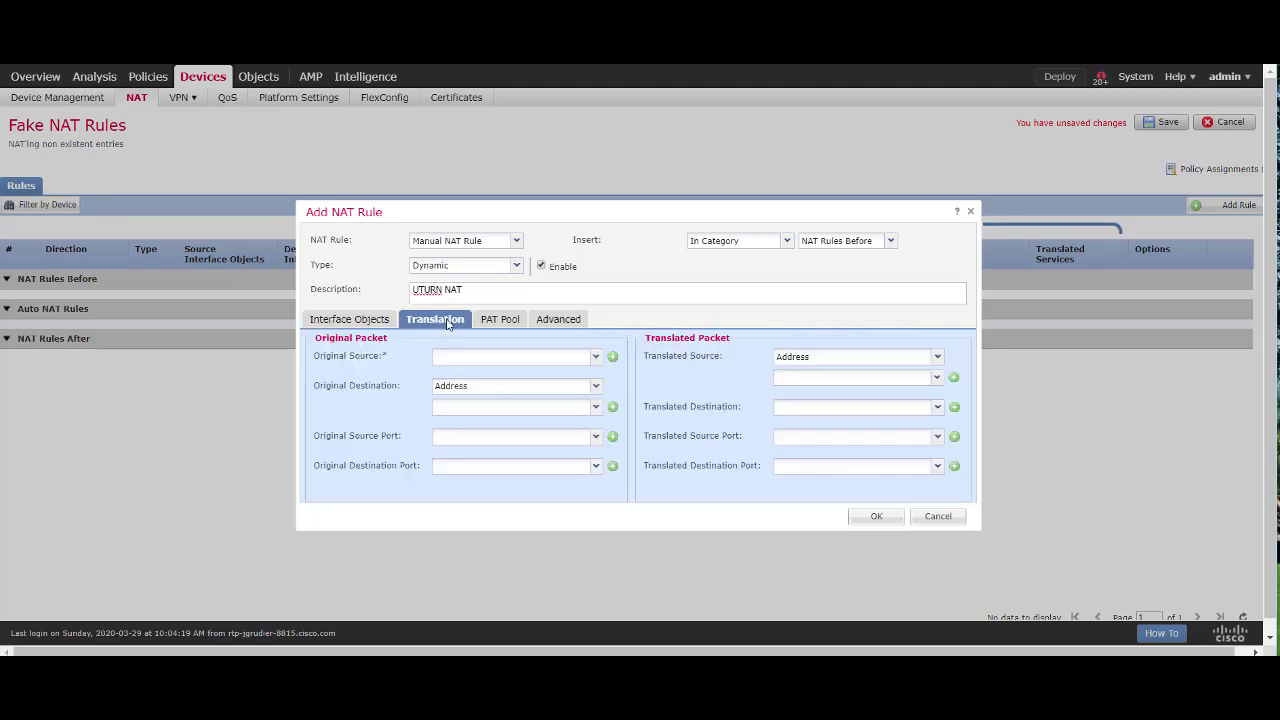
{"action": "left_click", "coordinate": [595, 357]}
{"action": "left_click", "coordinate": [497, 430]}
{"action": "left_click", "coordinate": [937, 357]}
{"action": "left_click", "coordinate": [873, 376]}
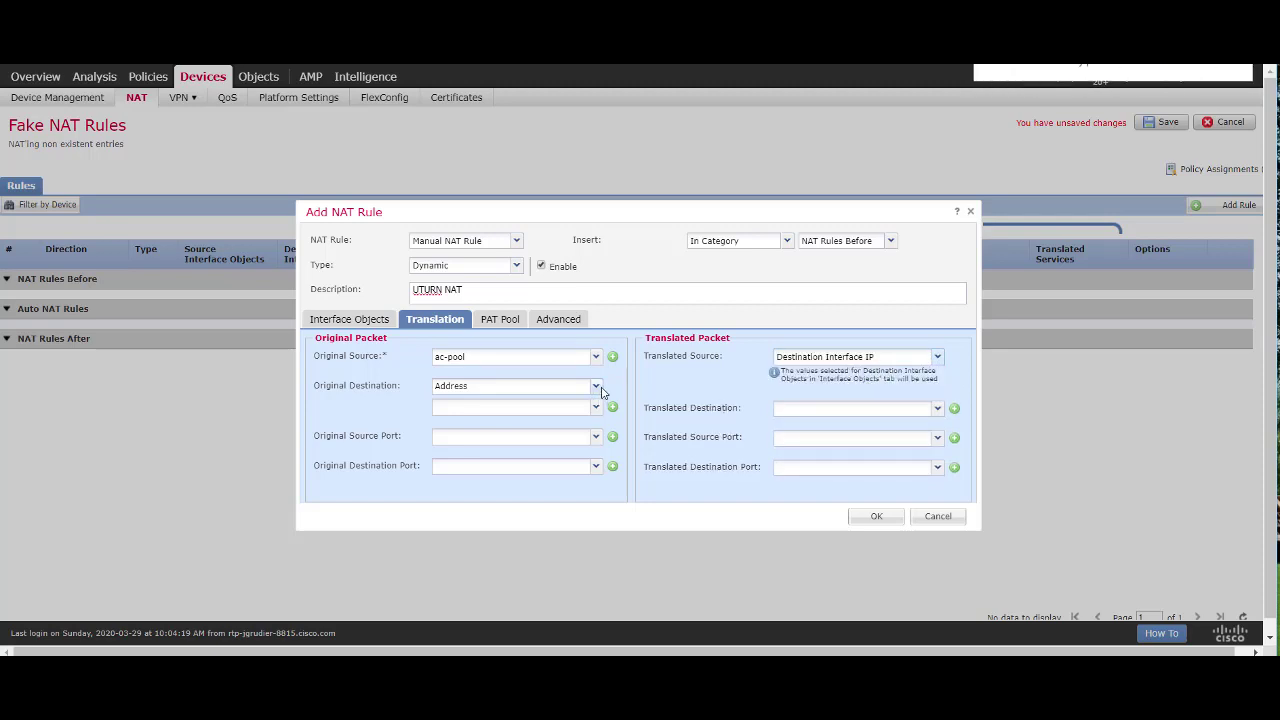
Map original destination any4 to translated destination any, then save the UTURN NAT rule.
{"action": "left_click", "coordinate": [597, 390]}
{"action": "left_click", "coordinate": [590, 420]}
{"action": "left_click", "coordinate": [544, 408]}
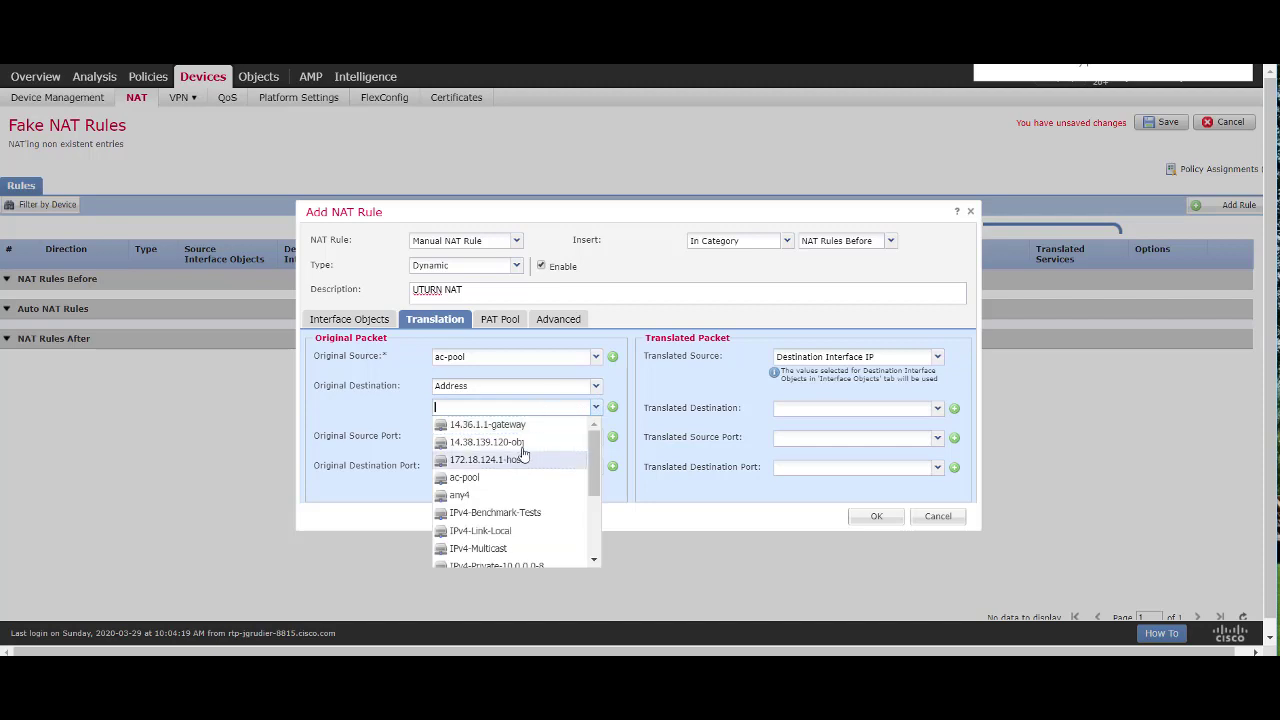
{"action": "left_click", "coordinate": [506, 495]}
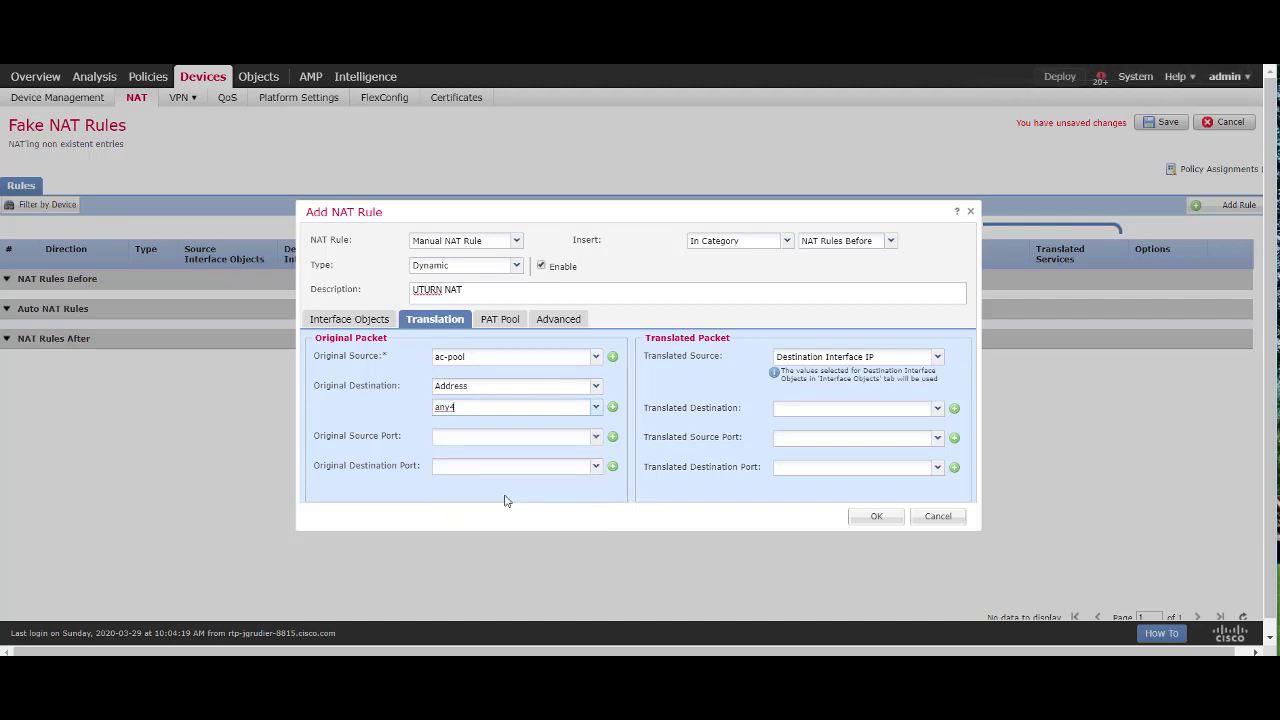
{"action": "left_click", "coordinate": [937, 408]}
{"action": "left_click", "coordinate": [818, 500]}
{"action": "left_click", "coordinate": [552, 320]}
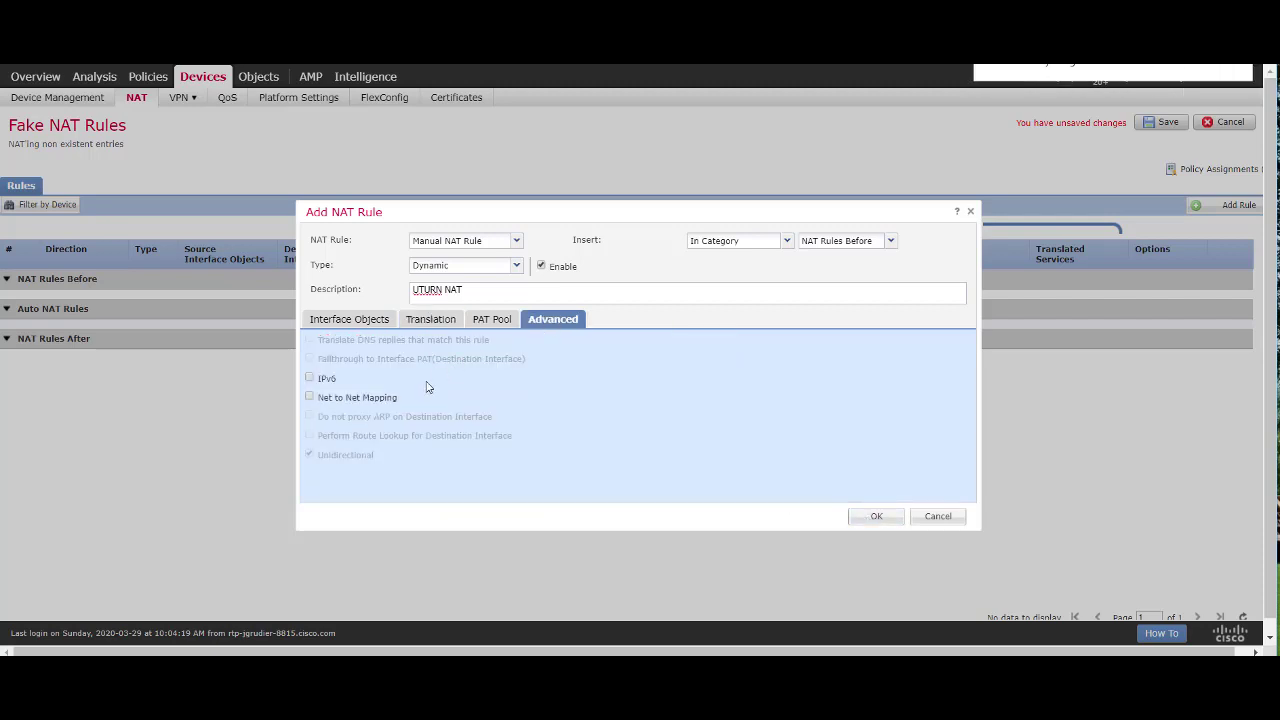
{"action": "left_click", "coordinate": [475, 322]}
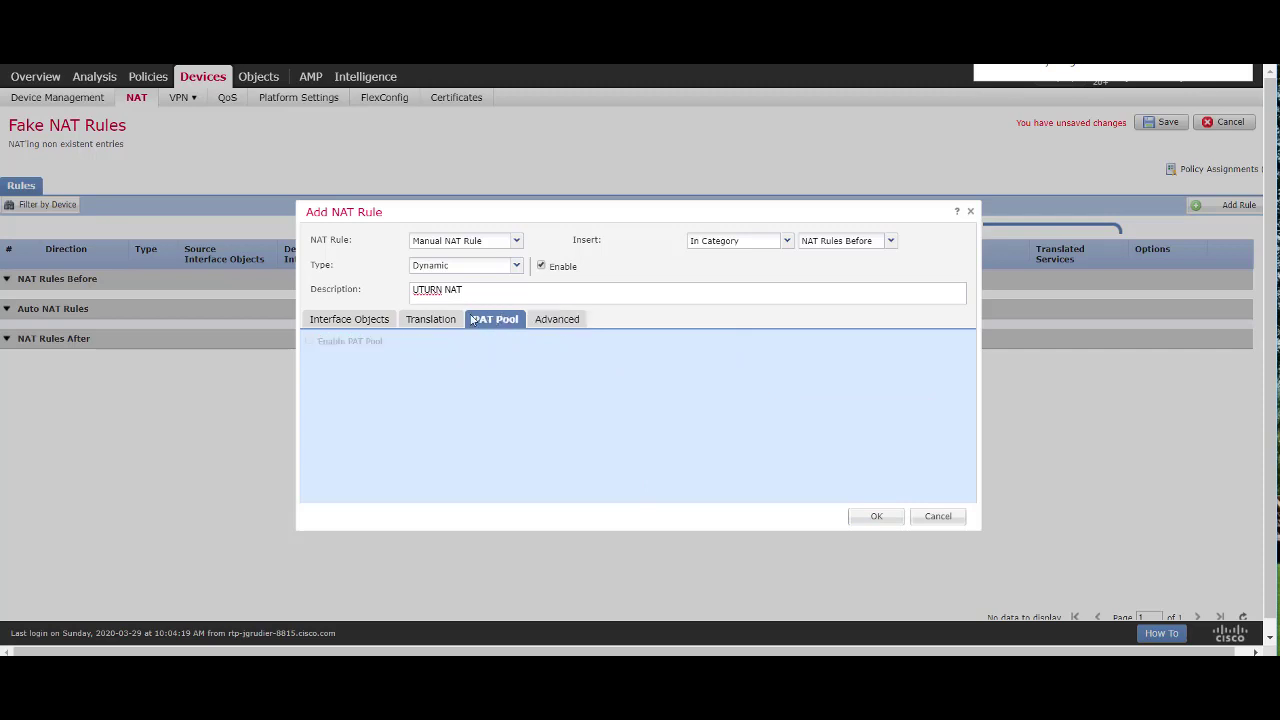
{"action": "left_click", "coordinate": [876, 518]}
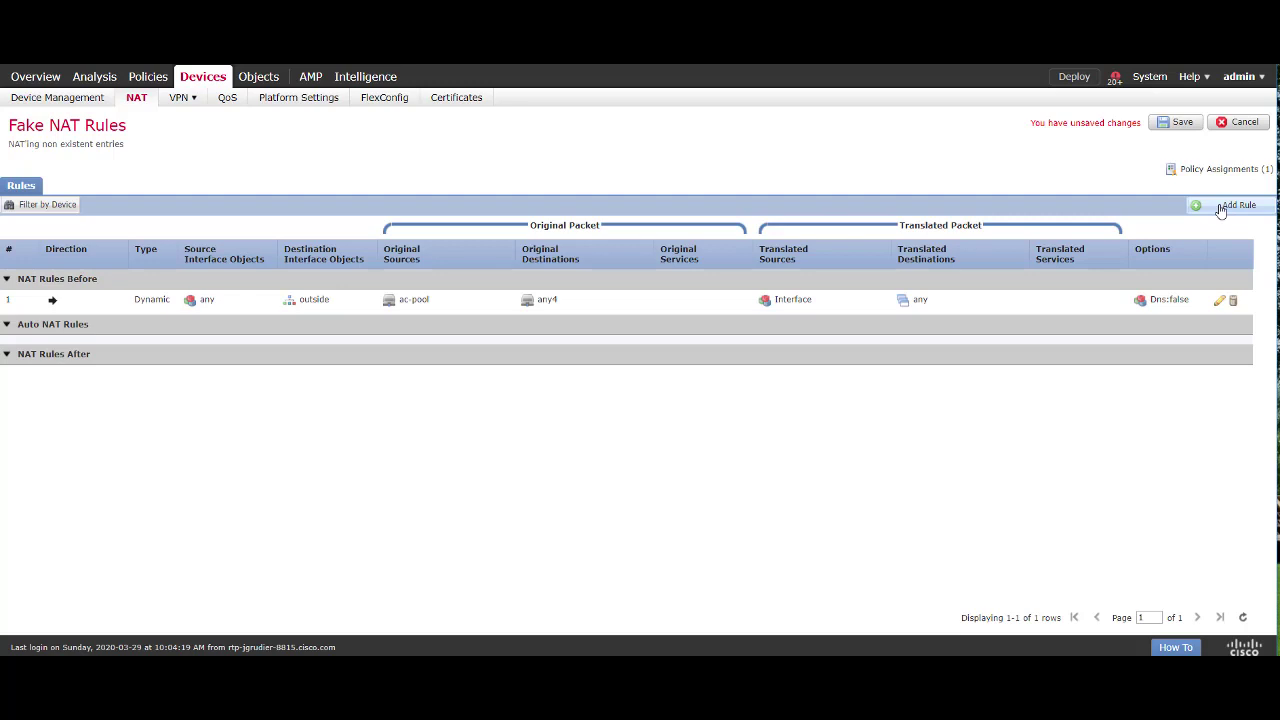
Open a fresh Add NAT Rule dialog for another manual NAT rule.
{"action": "left_click", "coordinate": [1220, 207]}
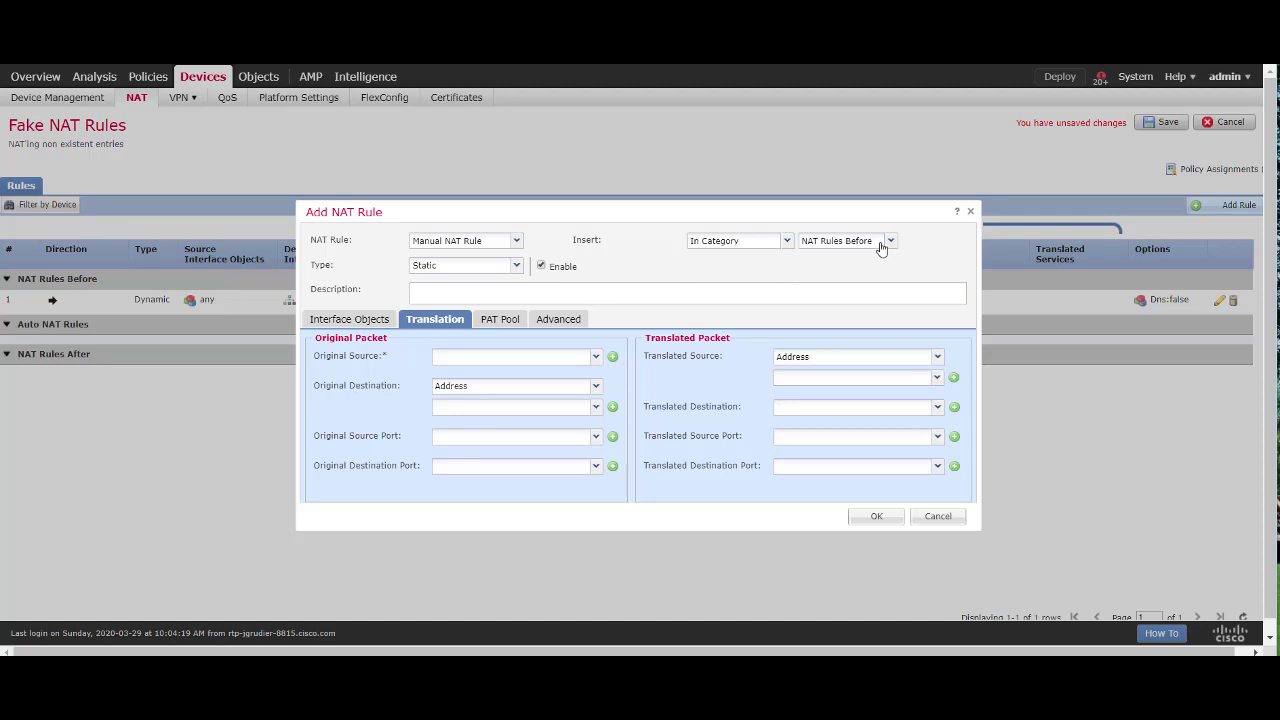
Set the static rule to insert above rule 1 with description 'No NAT to LAN'.
{"action": "left_click", "coordinate": [787, 241]}
{"action": "left_click", "coordinate": [759, 275]}
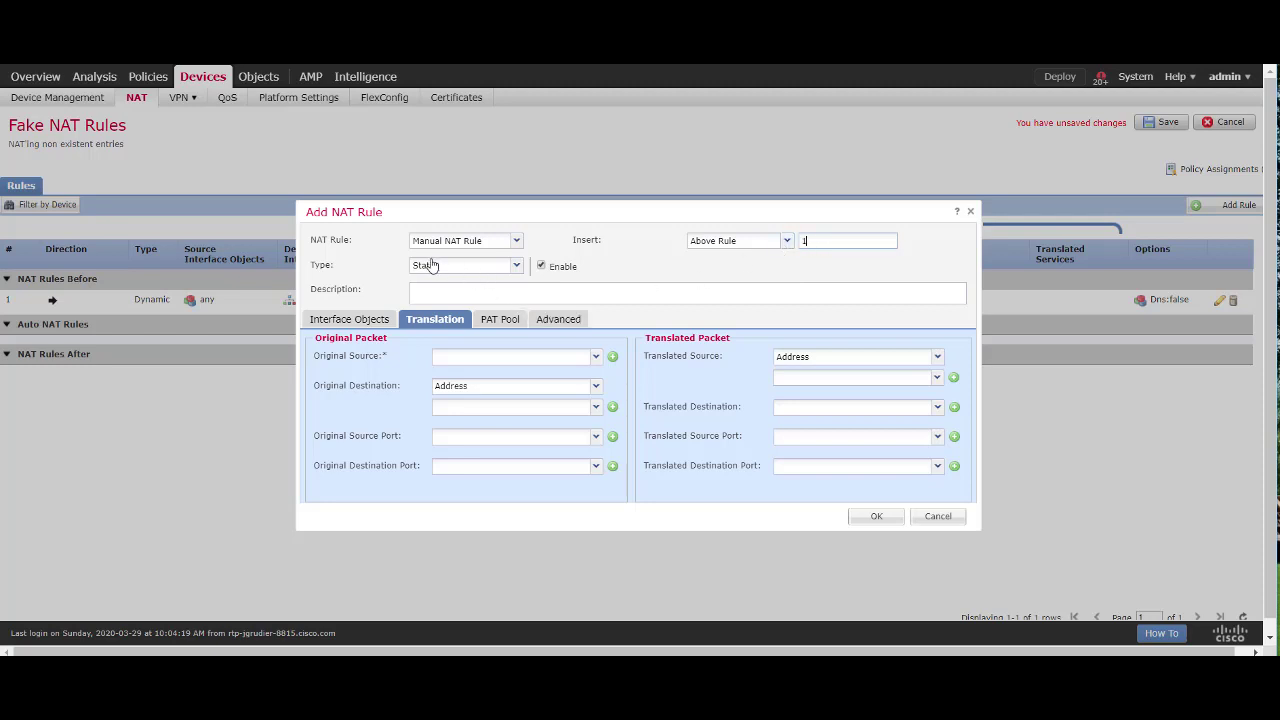
{"action": "left_click", "coordinate": [446, 294]}
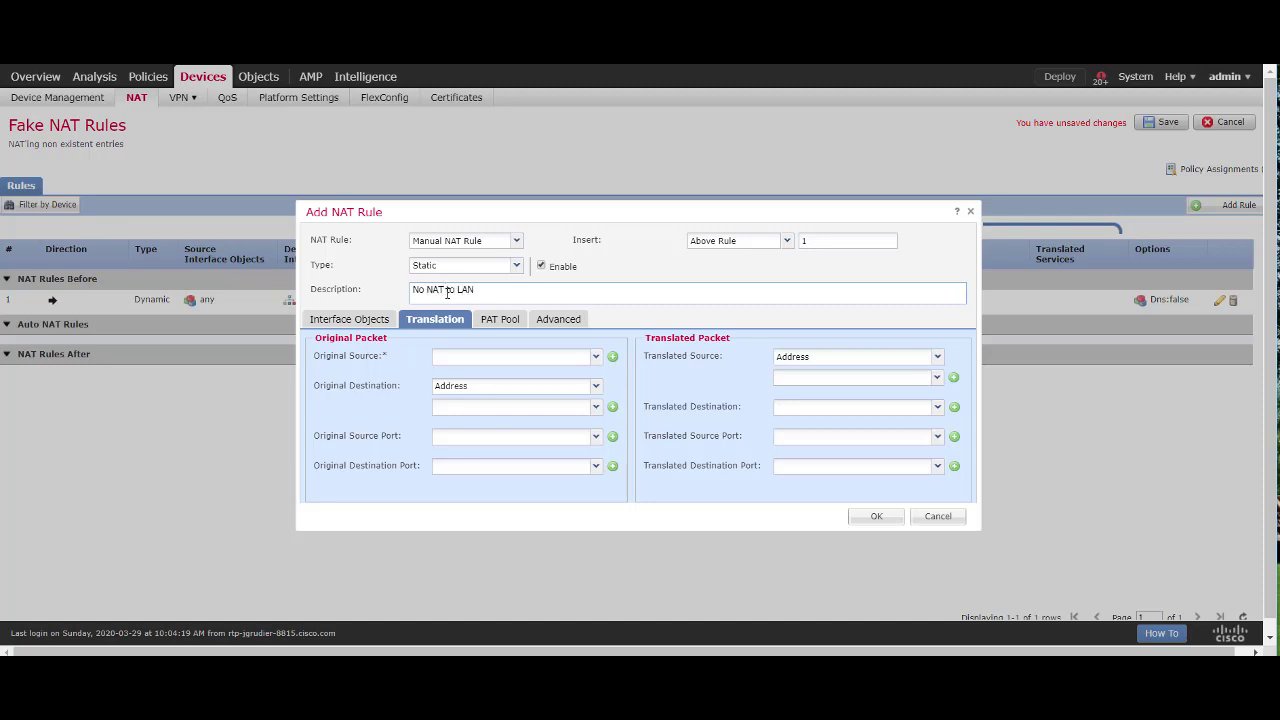
{"action": "left_click", "coordinate": [352, 320]}
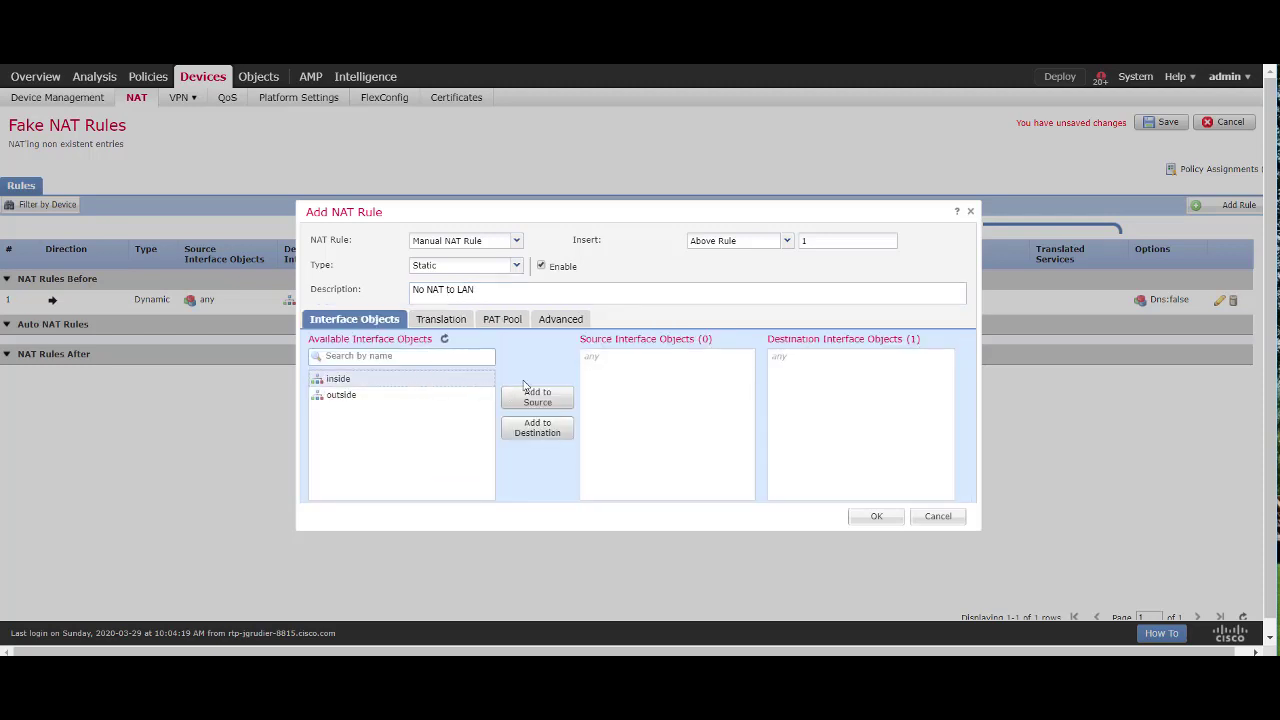
Route the rule inside to outside and keep source 172.18.124.1-host untranslated.
{"action": "left_click", "coordinate": [533, 398]}
{"action": "left_click", "coordinate": [386, 401]}
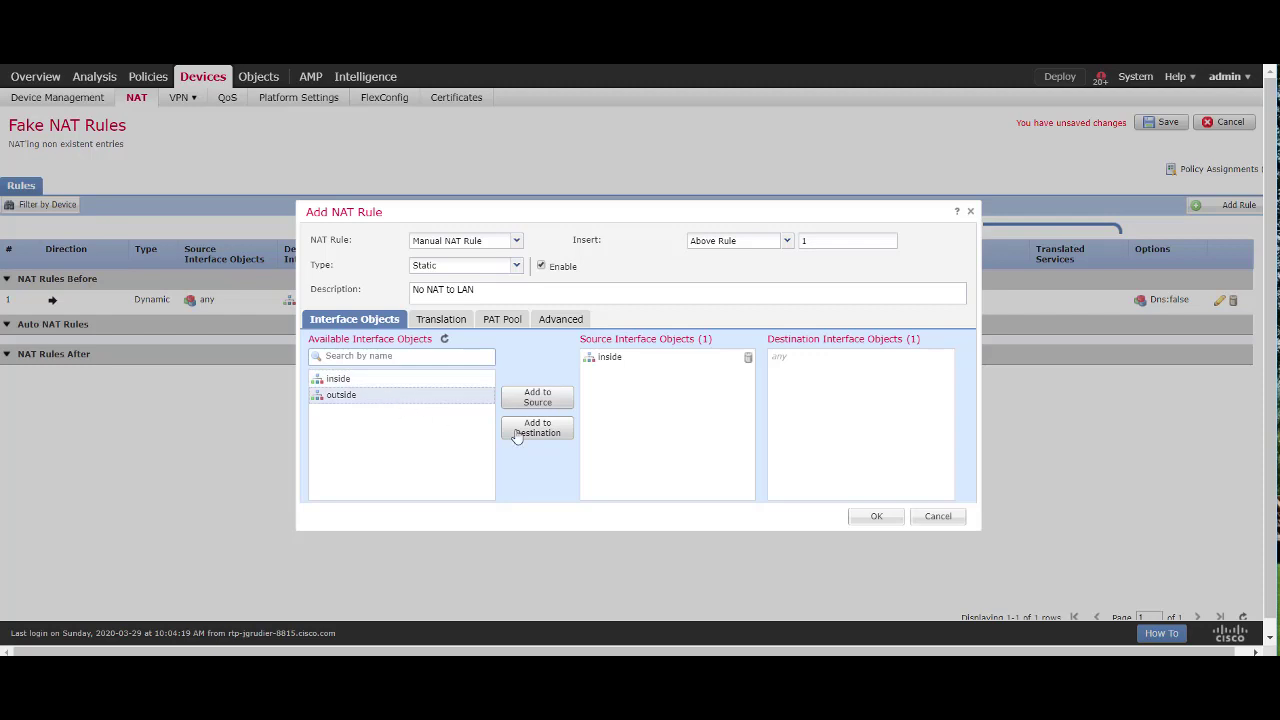
{"action": "left_click", "coordinate": [537, 428]}
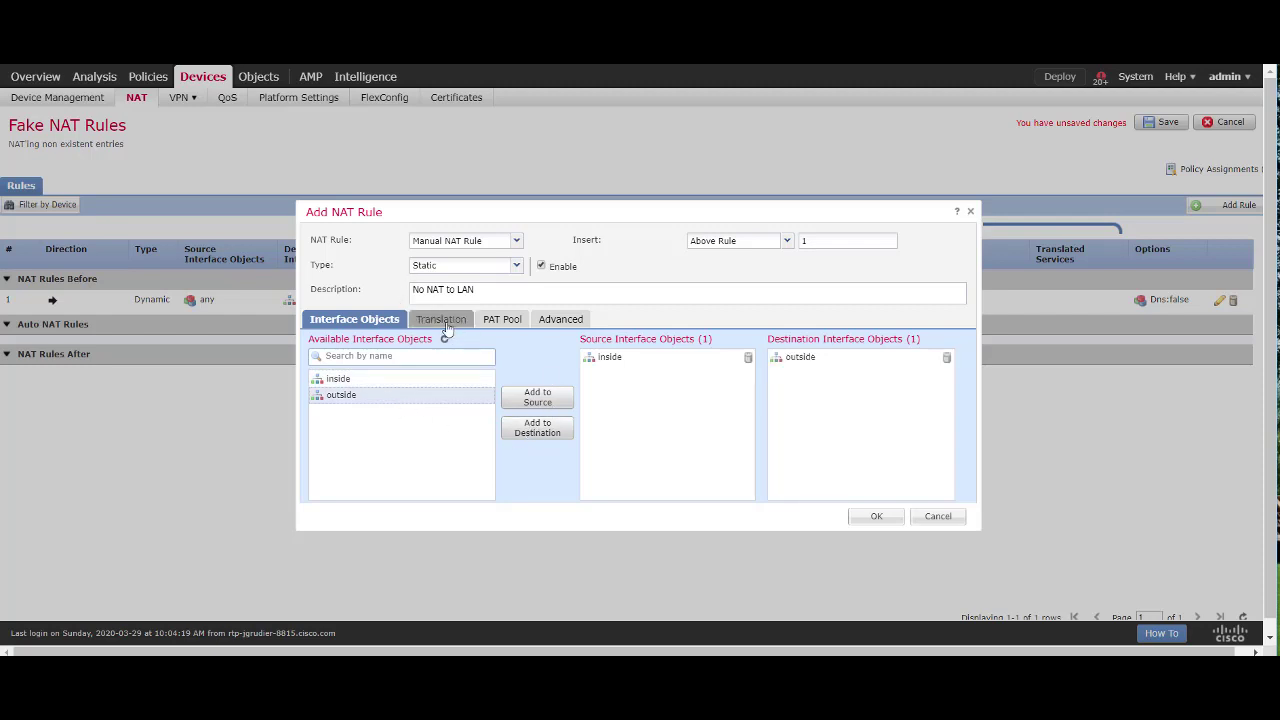
{"action": "left_click", "coordinate": [444, 328]}
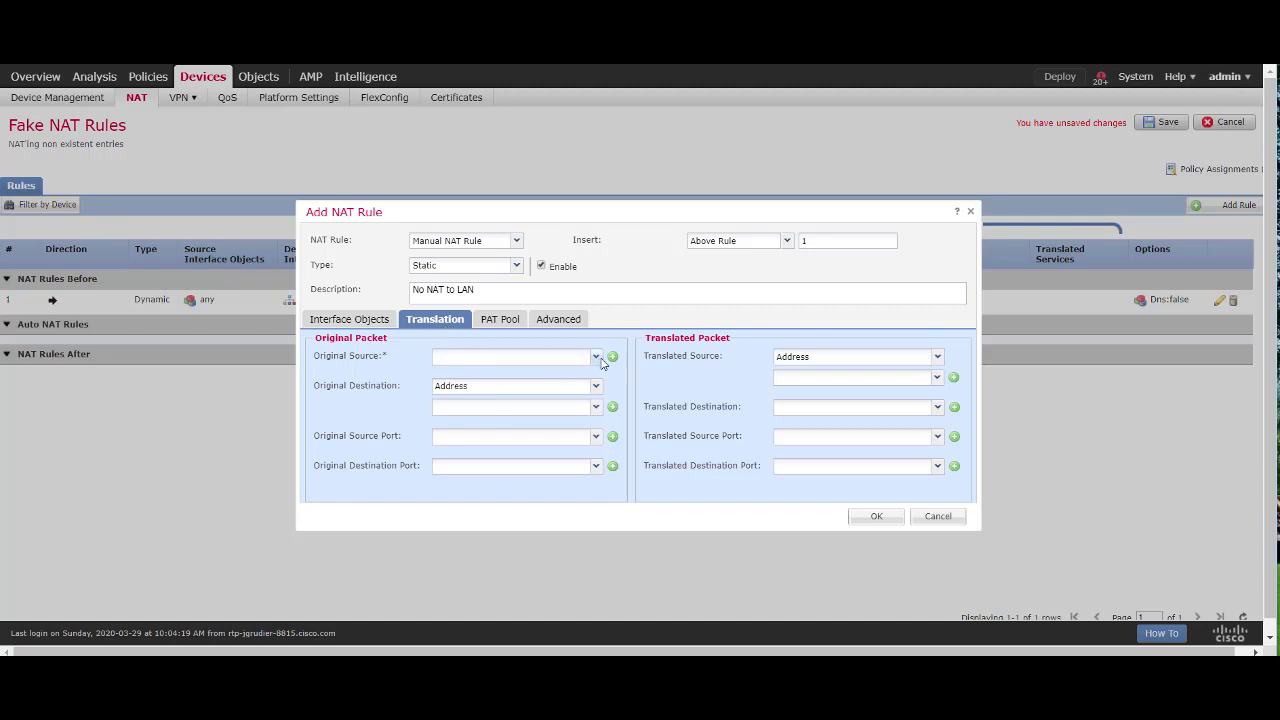
{"action": "left_click", "coordinate": [595, 357]}
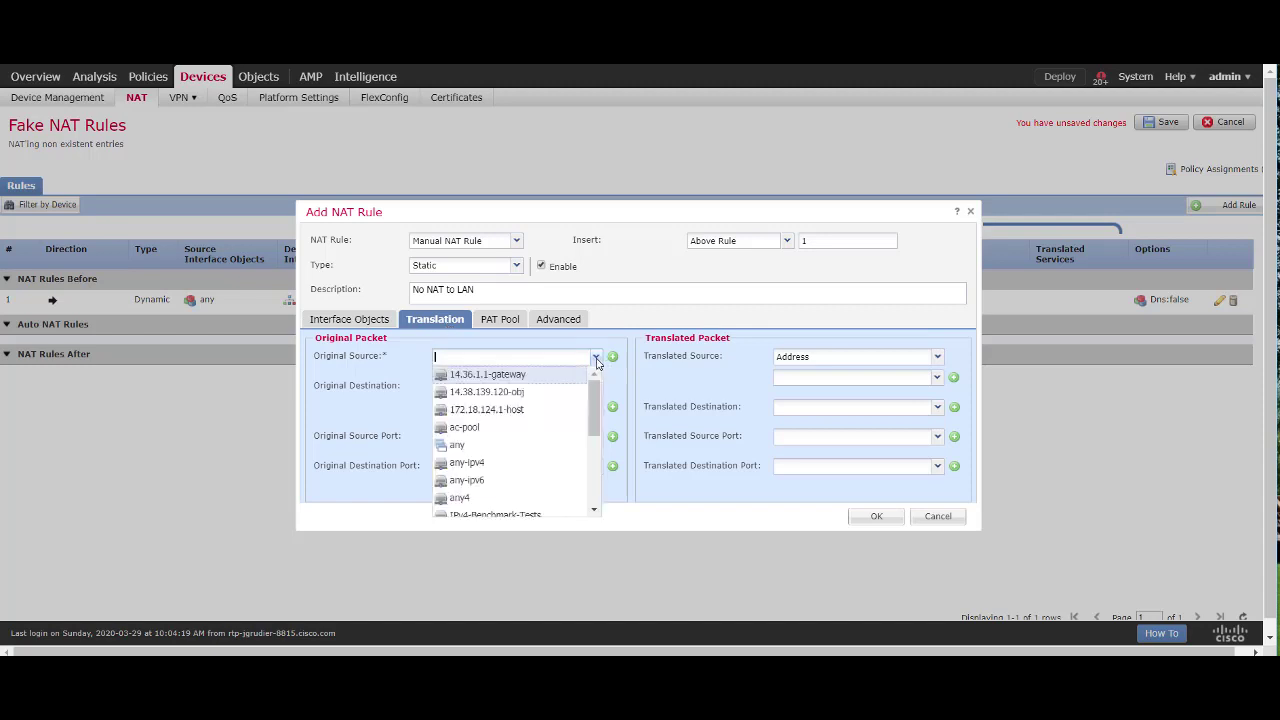
{"action": "left_click", "coordinate": [514, 409]}
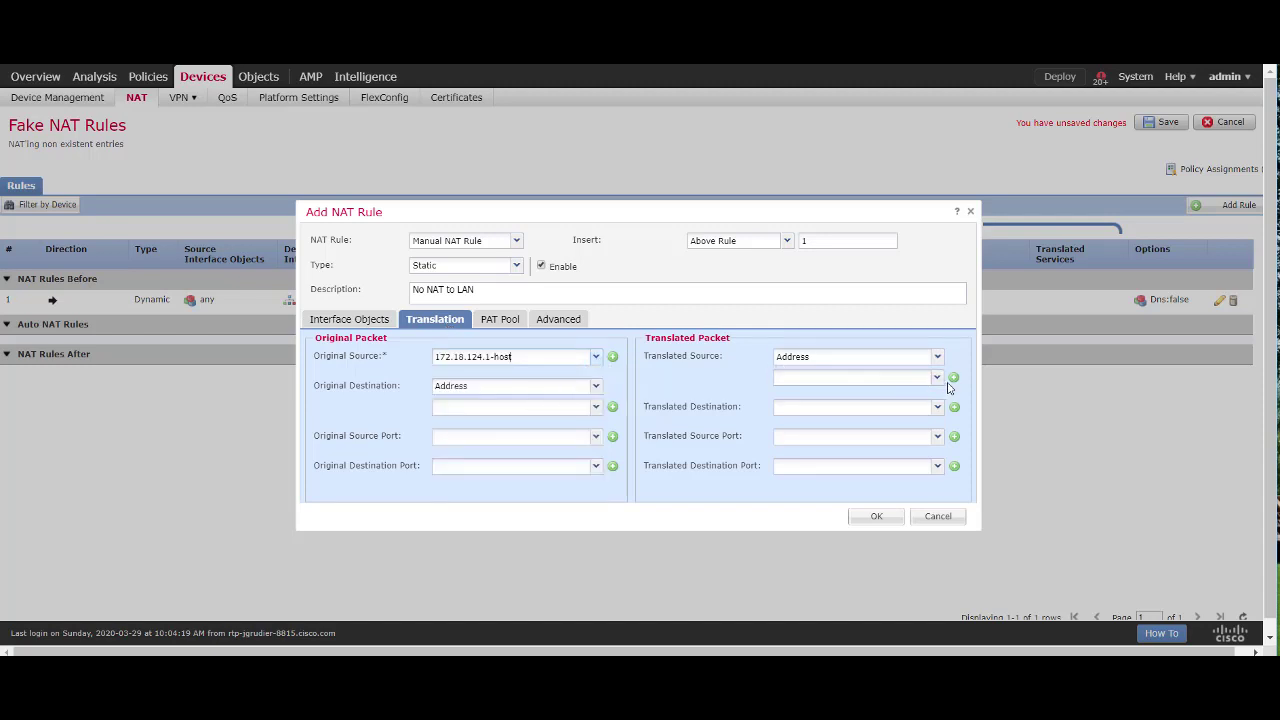
{"action": "left_click", "coordinate": [936, 377]}
{"action": "left_click", "coordinate": [876, 432]}
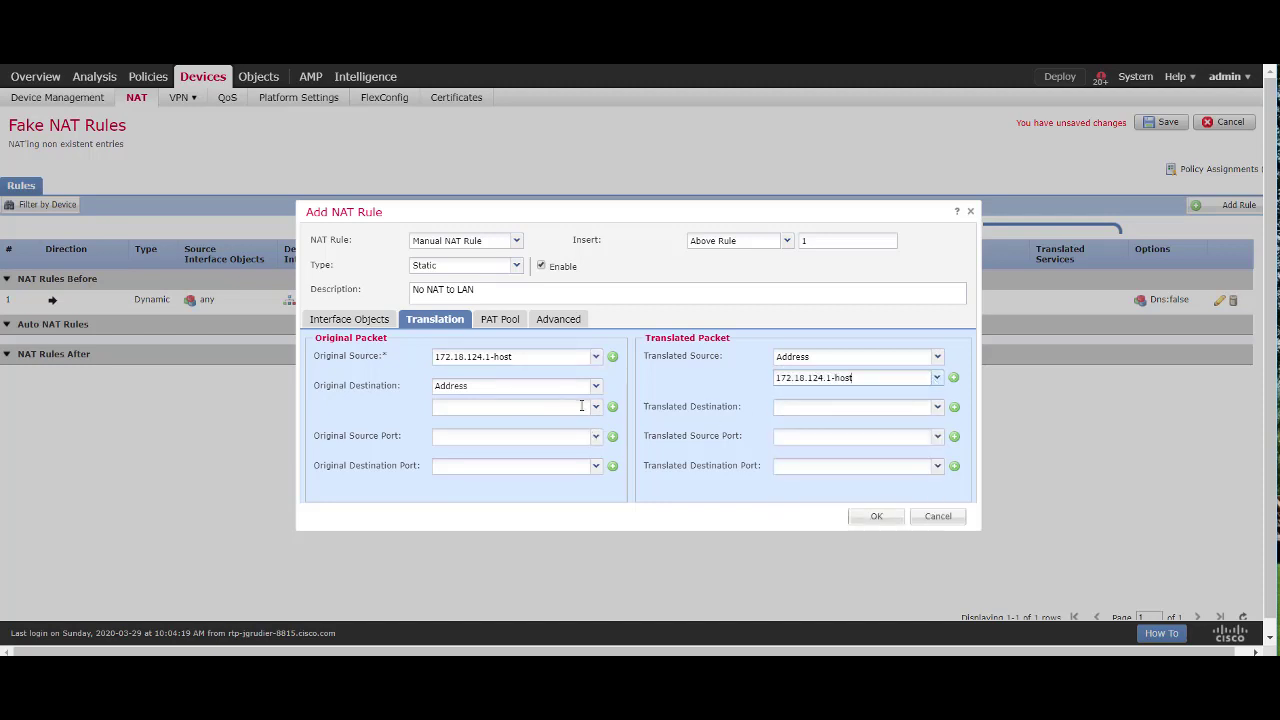
Set both original and translated destination to ac-pool.
{"action": "left_click", "coordinate": [596, 406]}
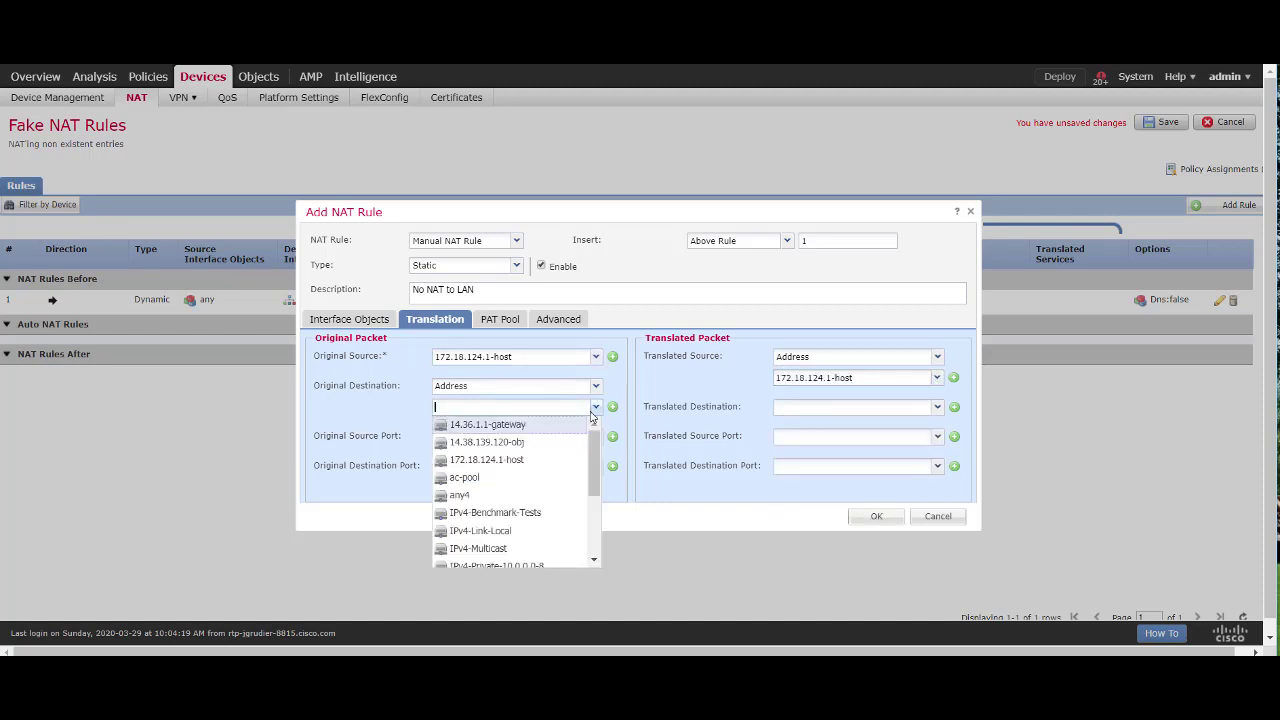
{"action": "left_click", "coordinate": [500, 479]}
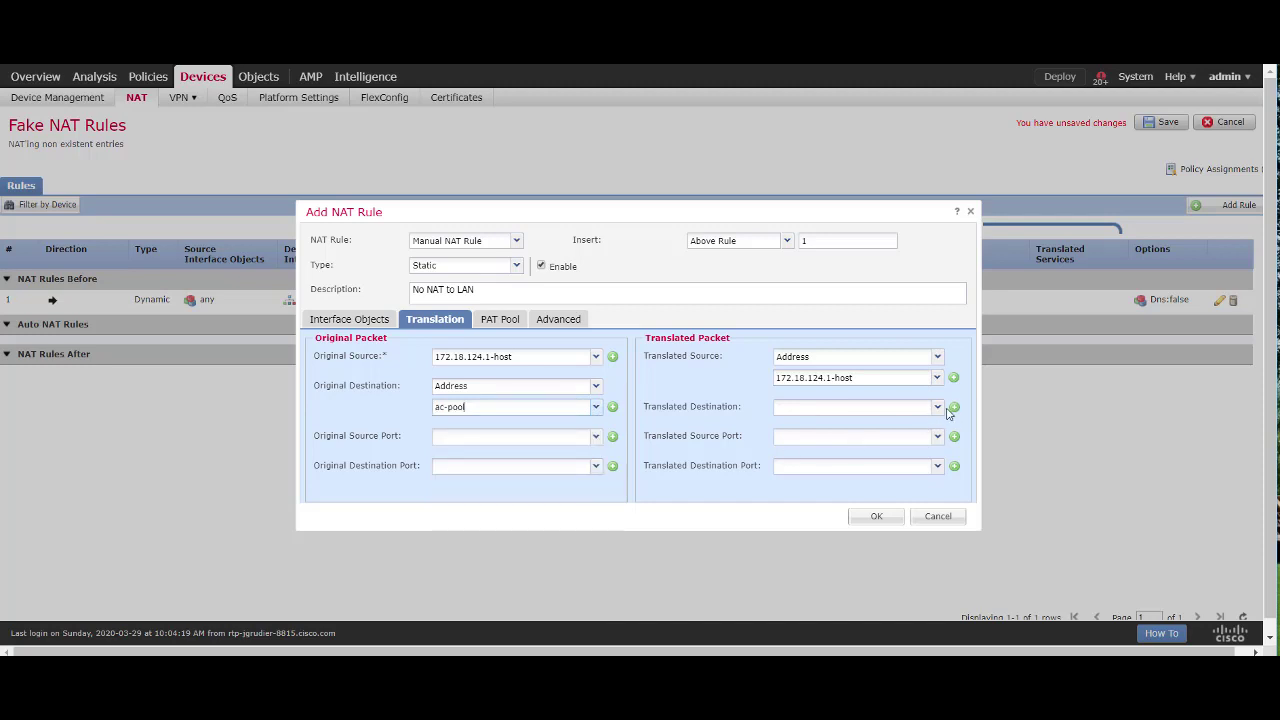
{"action": "left_click", "coordinate": [937, 407]}
{"action": "left_click", "coordinate": [829, 479]}
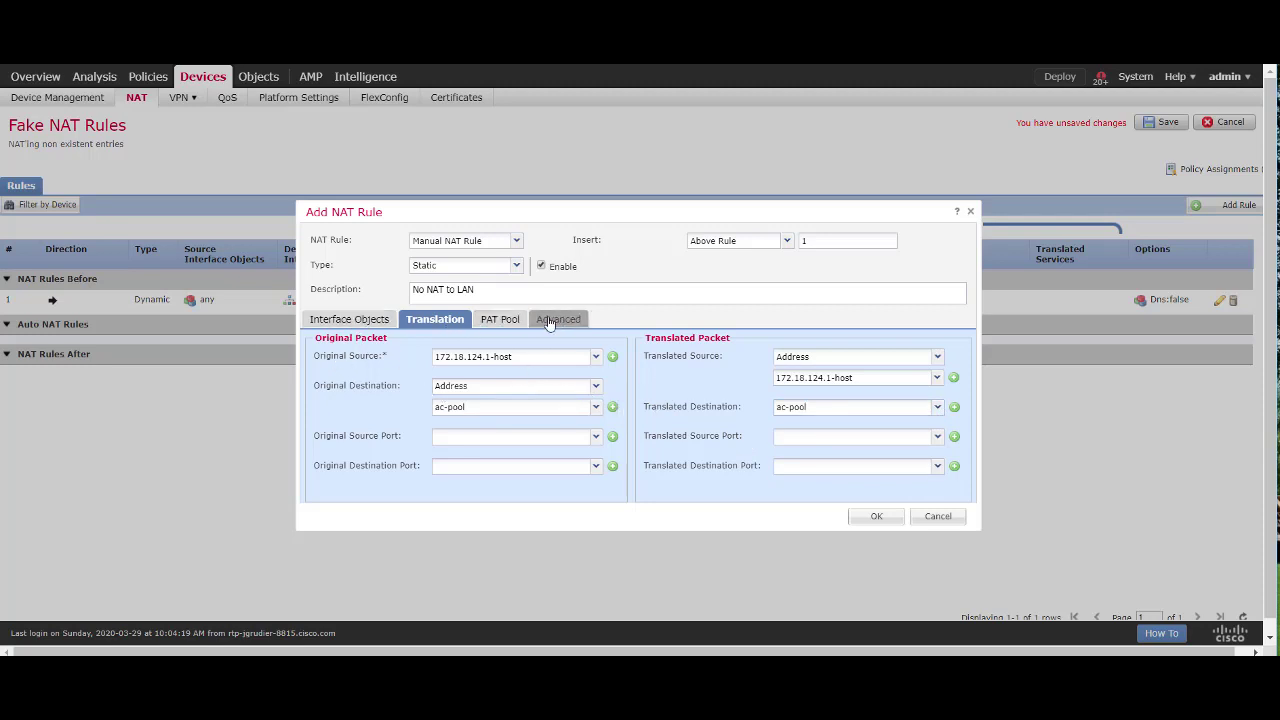
Enable Perform Route Lookup for Destination Interface and save the No NAT to LAN rule.
{"action": "left_click", "coordinate": [558, 319]}
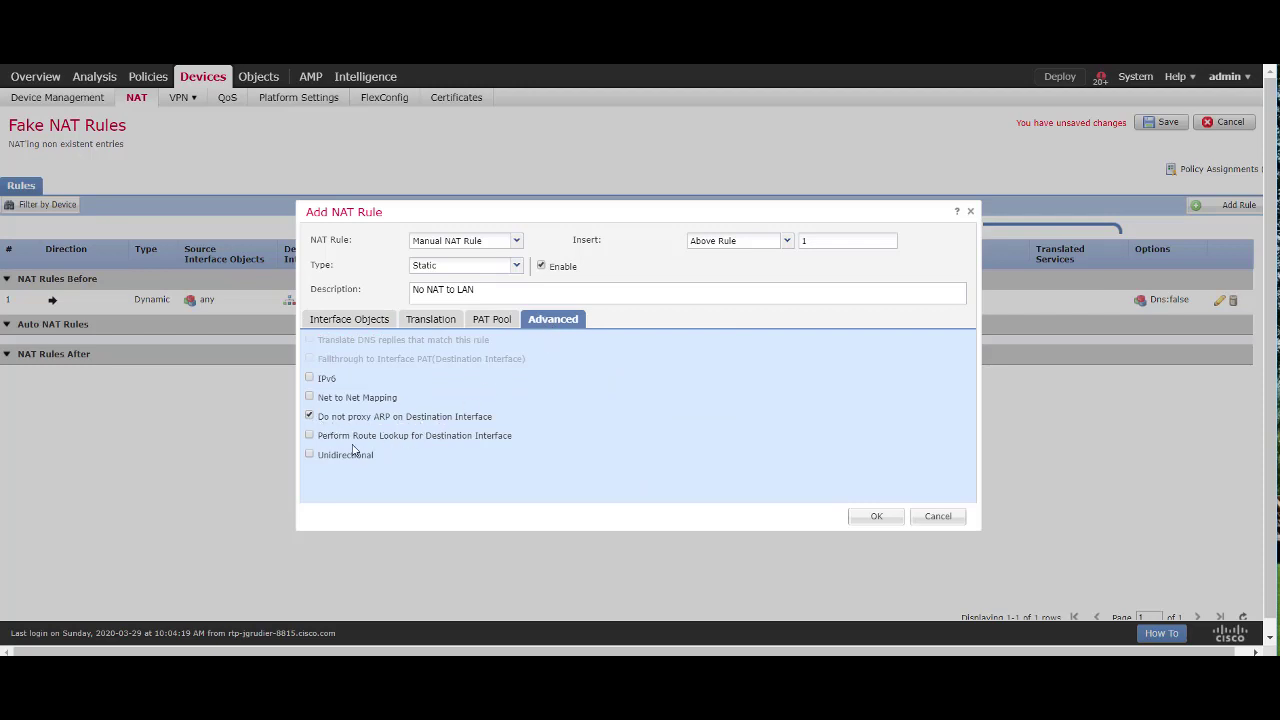
{"action": "left_click", "coordinate": [309, 437]}
{"action": "left_click", "coordinate": [878, 518]}
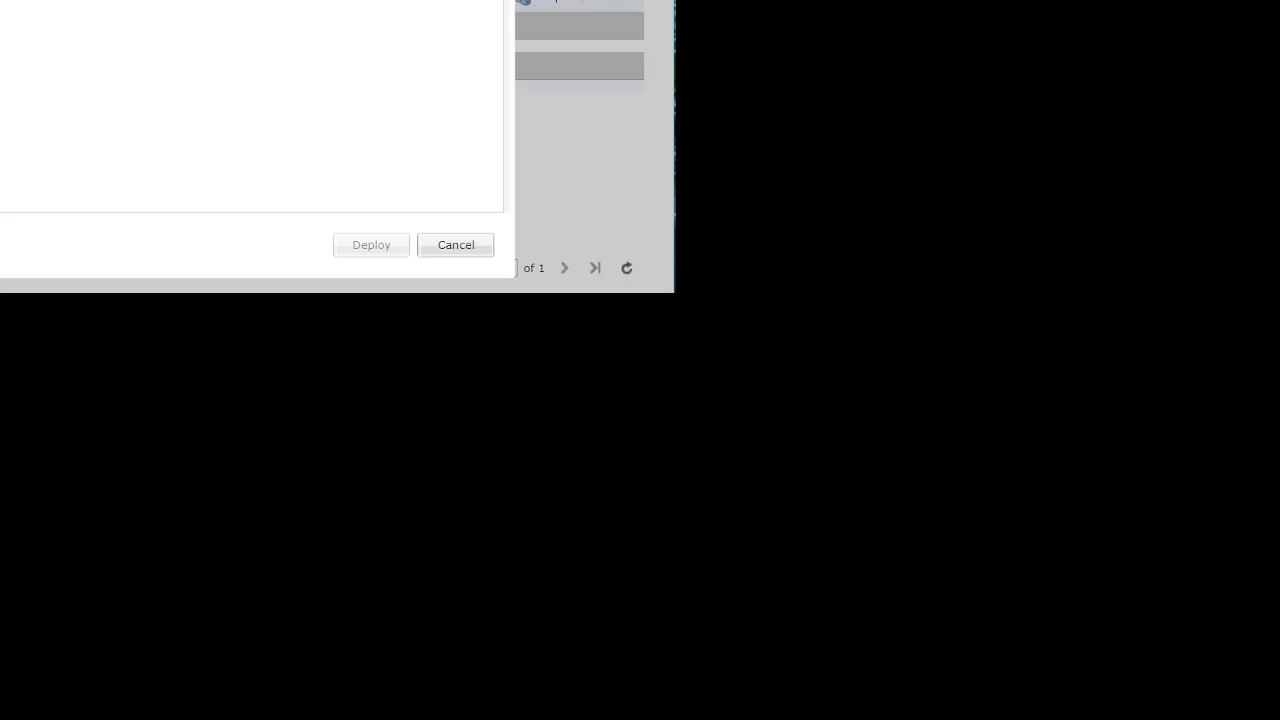
Deploy the policy to rtpvpn-ftdfmc-ac and, after it fails, open Deployment History.
{"action": "left_click", "coordinate": [361, 248]}
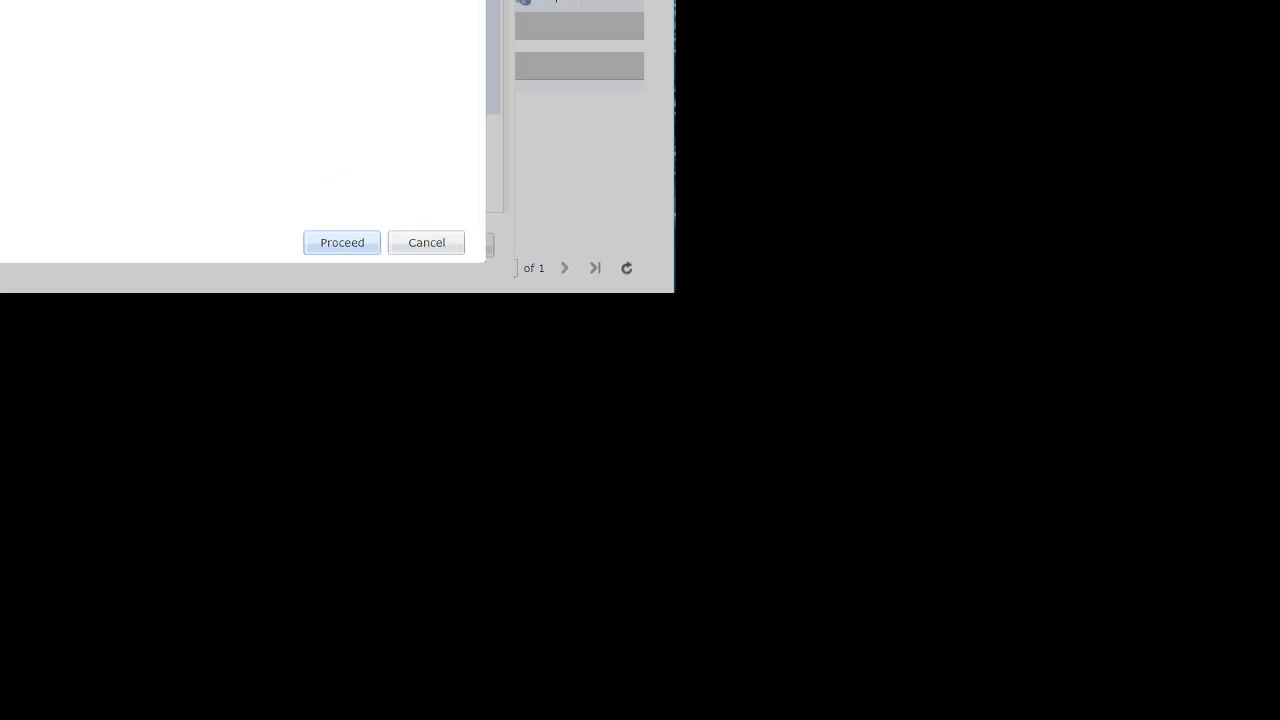
{"action": "left_click", "coordinate": [336, 247]}
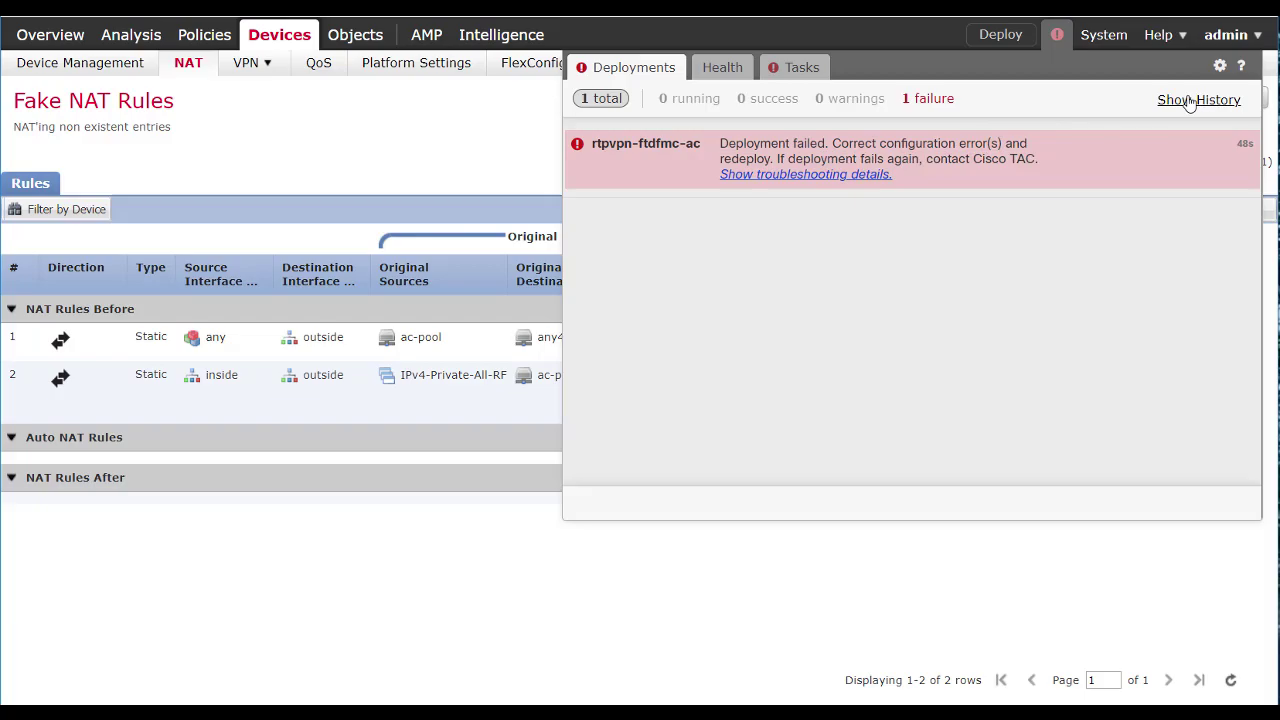
{"action": "left_click", "coordinate": [1189, 101]}
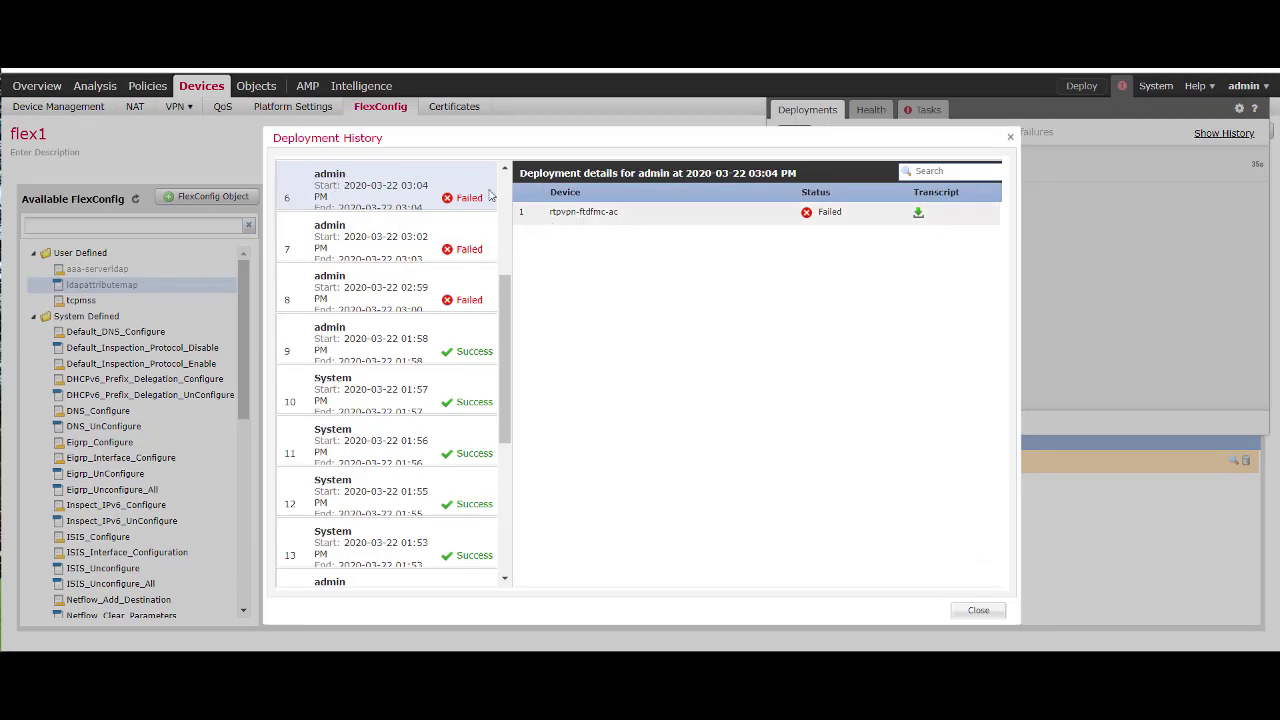
In the failed 03:04 PM deployment transcript, find the aaa-server group [LDAP] does not exist error.
{"action": "left_click", "coordinate": [435, 185]}
{"action": "left_click", "coordinate": [918, 215]}
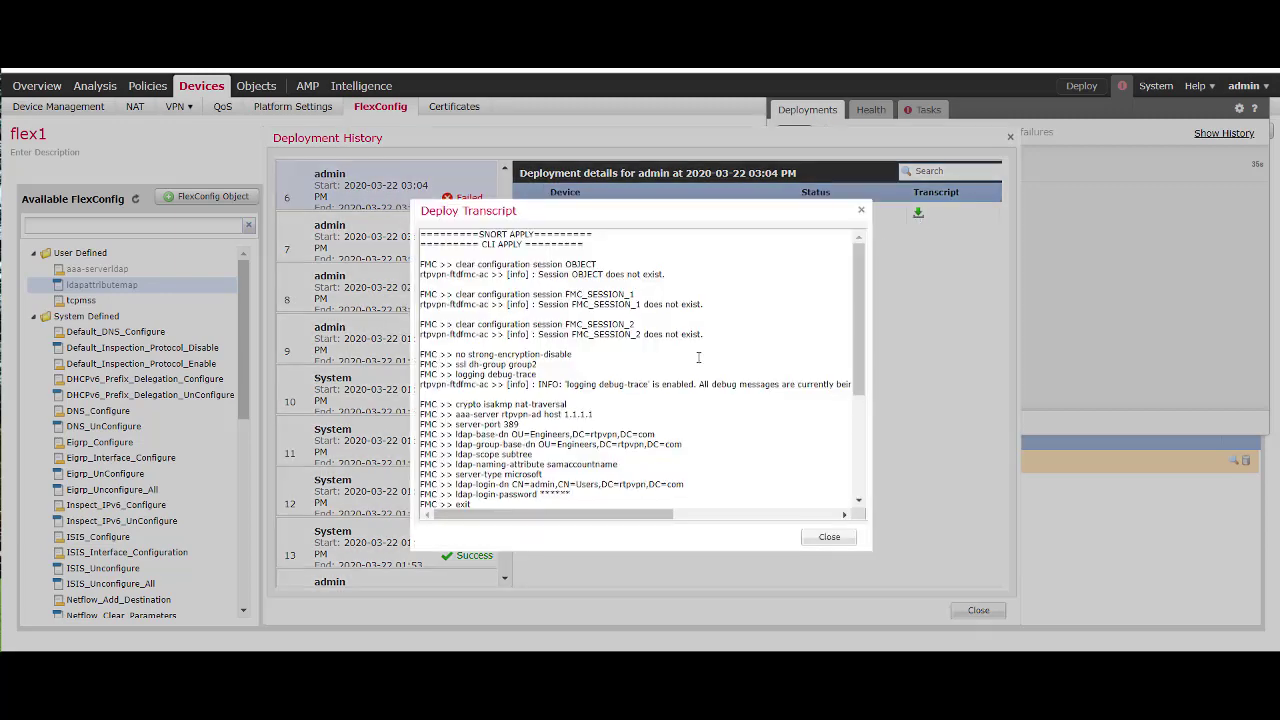
{"action": "scroll", "coordinate": [757, 367], "scroll_direction": "down", "scroll_amount": 5}
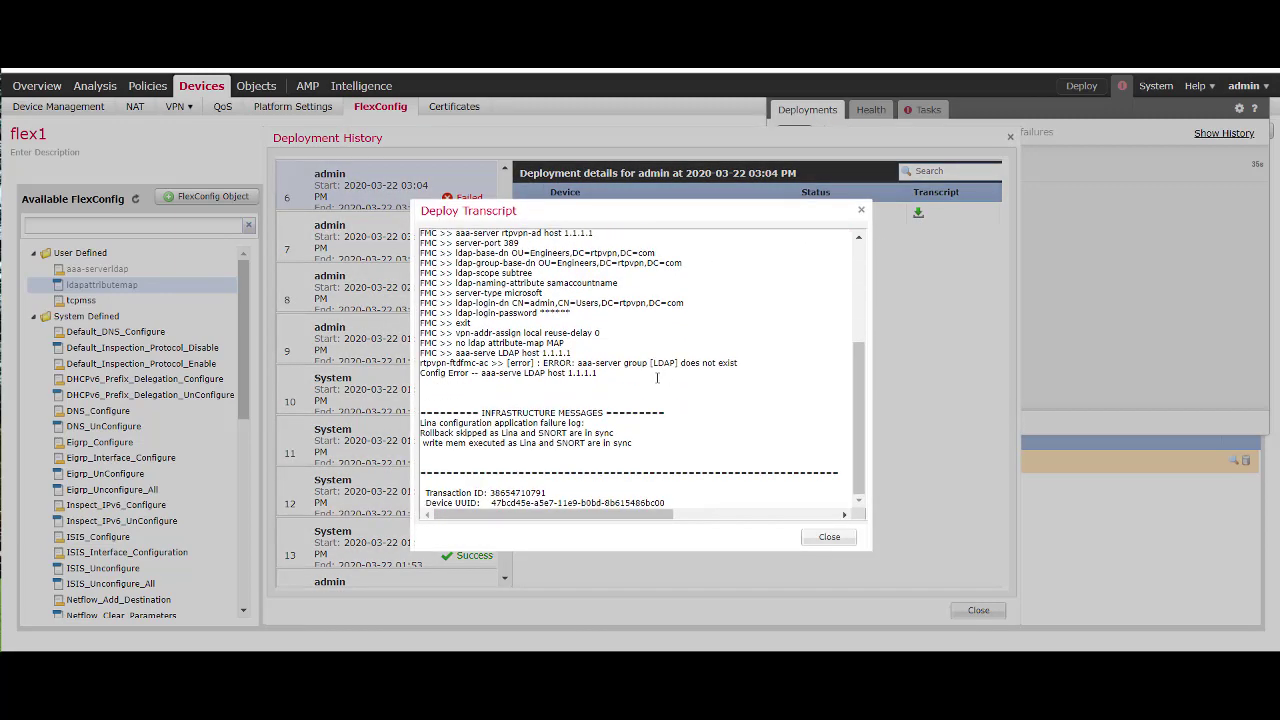
{"action": "left_click_drag", "start_coordinate": [454, 355], "coordinate": [627, 372]}
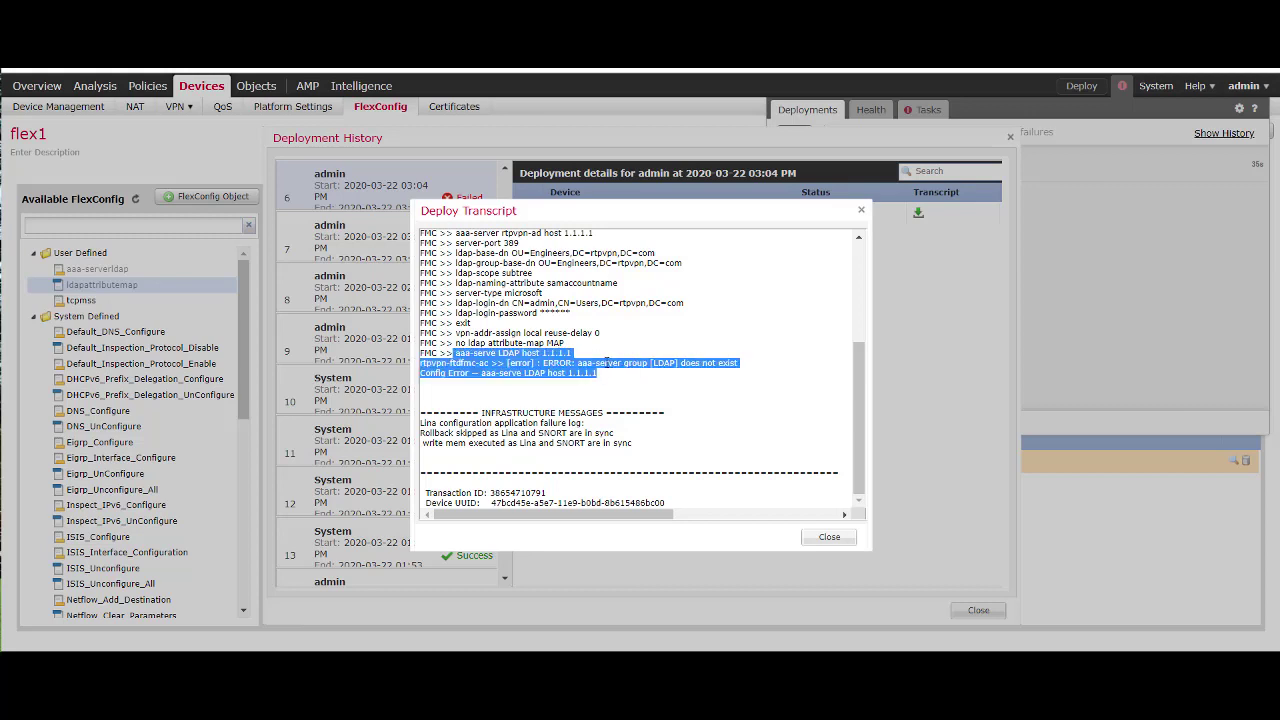
{"action": "left_click", "coordinate": [591, 364]}
{"action": "left_click_drag", "start_coordinate": [651, 363], "coordinate": [739, 368]}
{"action": "left_click", "coordinate": [690, 363]}
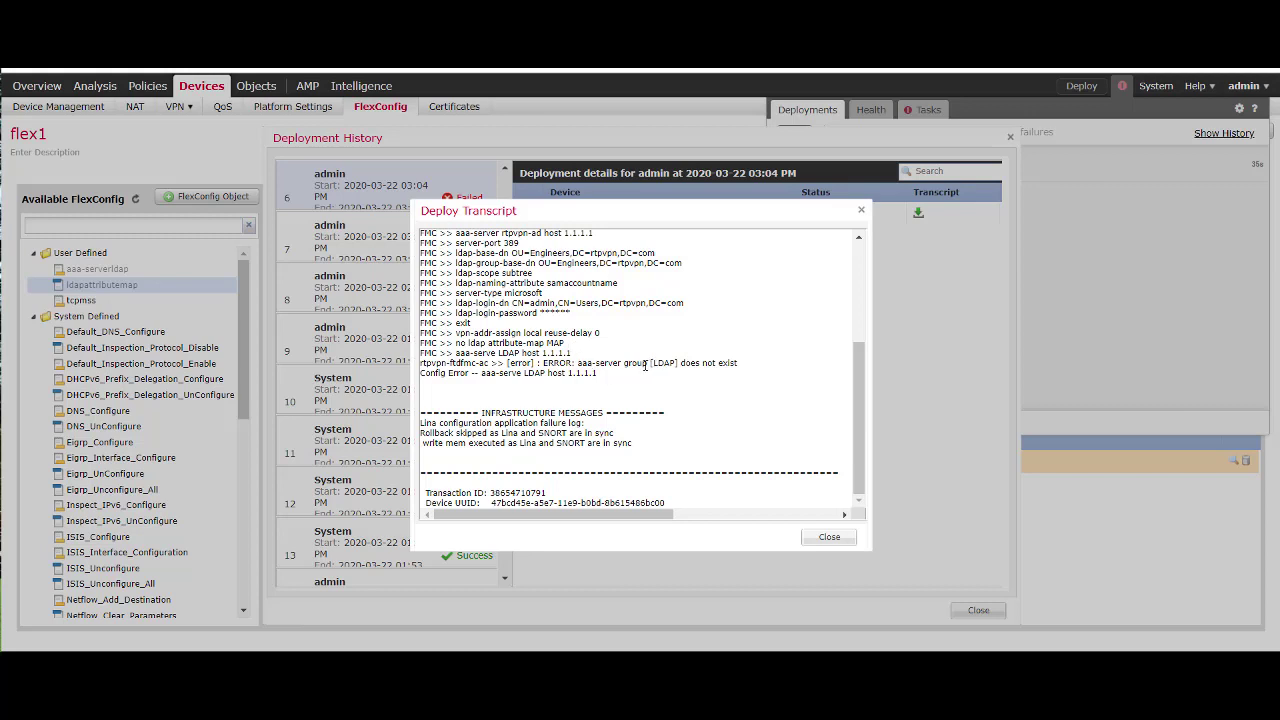
{"action": "left_click_drag", "start_coordinate": [649, 364], "coordinate": [683, 367]}
{"action": "left_click", "coordinate": [829, 538]}
Close Deployment History, review the aaa-serverldap FlexConfig object's commands, then go to System > Integration.
{"action": "left_click", "coordinate": [980, 610]}
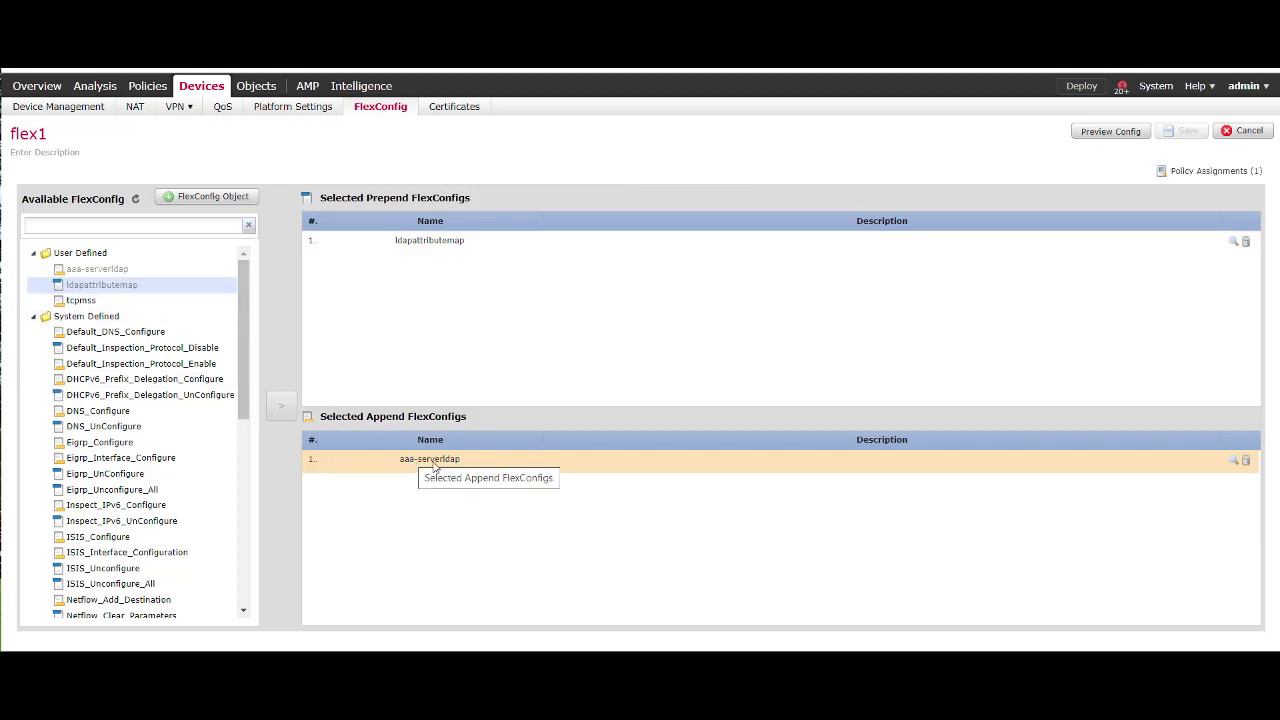
{"action": "left_click", "coordinate": [1236, 462]}
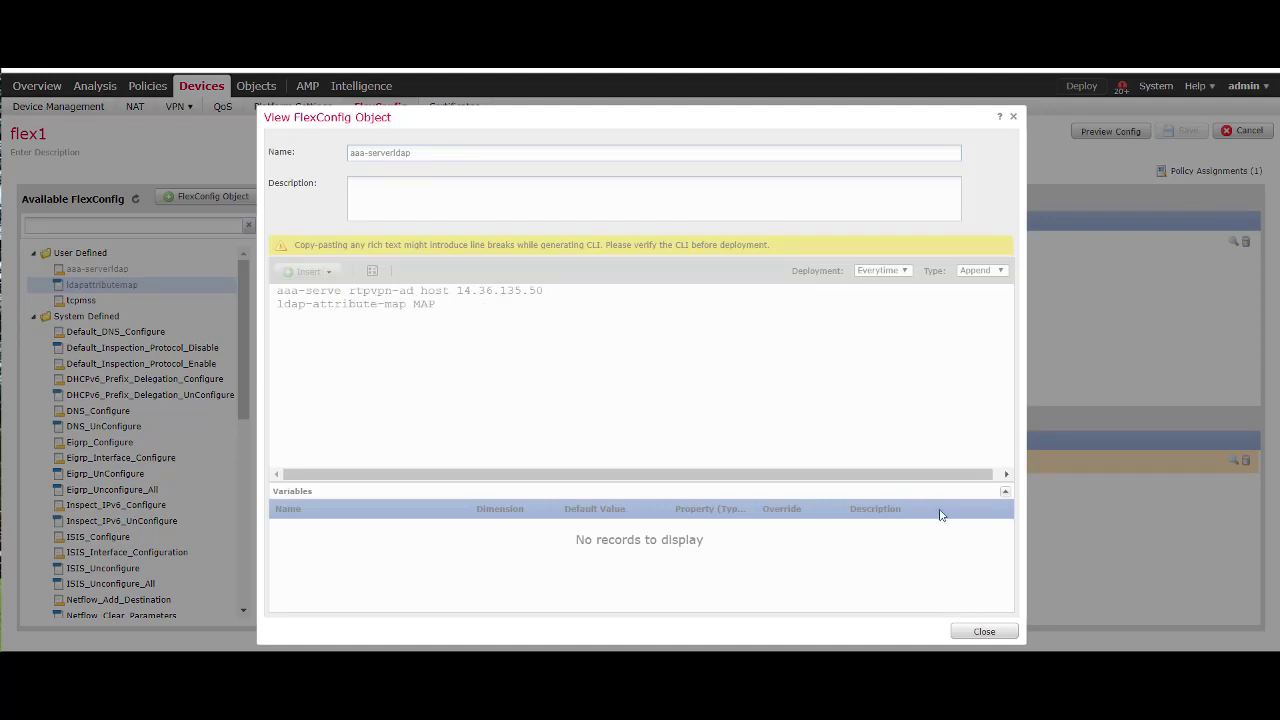
{"action": "left_click", "coordinate": [984, 631]}
{"action": "mouse_move", "coordinate": [1160, 92]}
{"action": "left_click", "coordinate": [949, 116]}
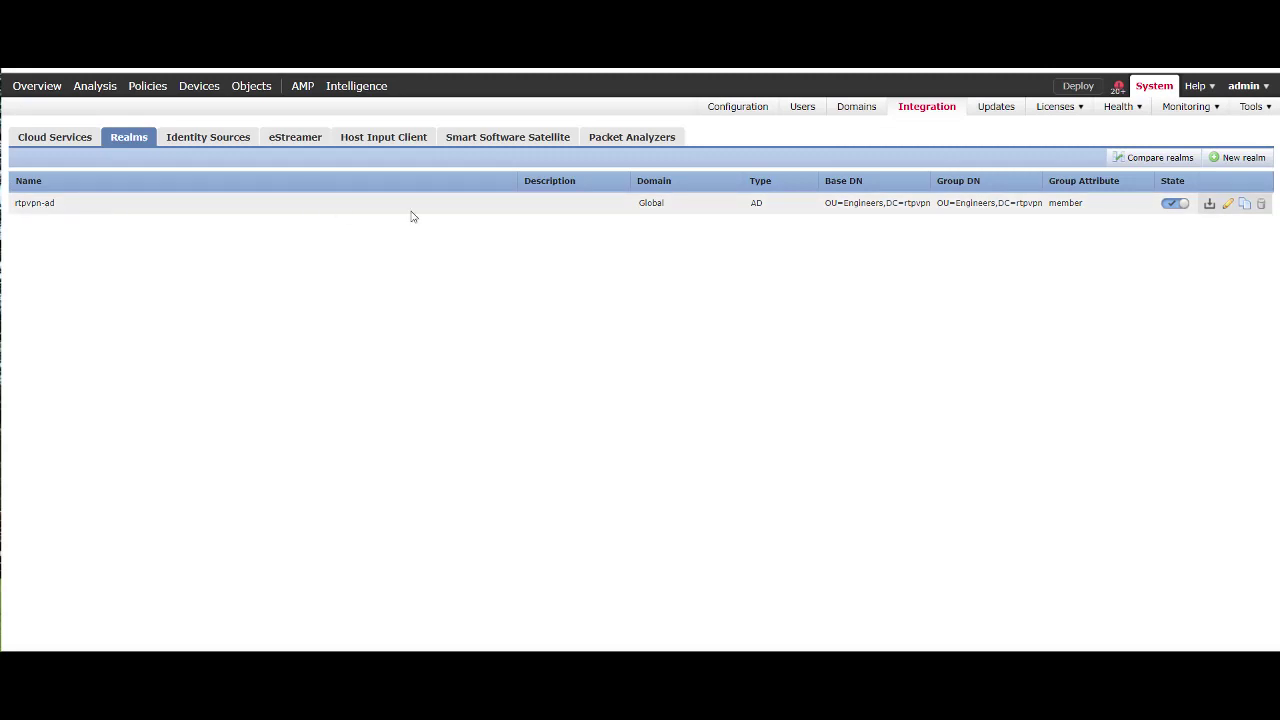
Open the rtpvpn-ad realm for editing and confirm the rtpvpn-ftdfmc-ac deployment succeeded.
{"action": "left_click", "coordinate": [1227, 203]}
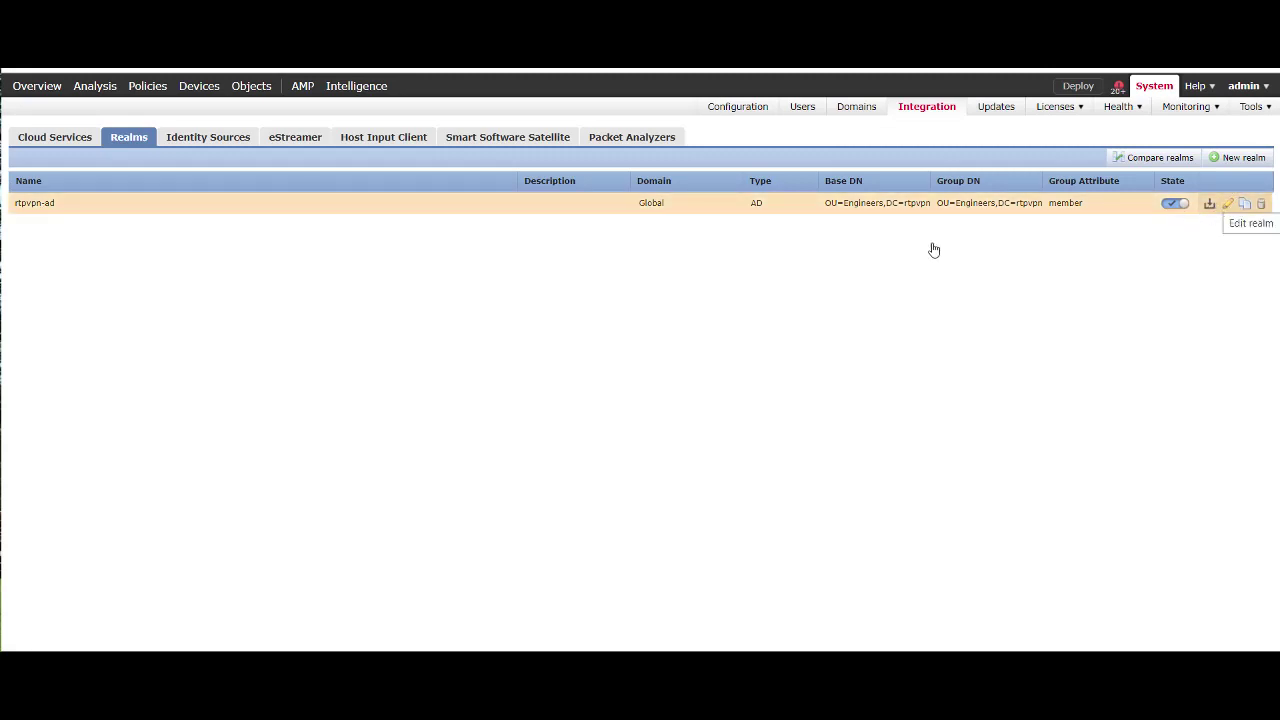
{"action": "left_click", "coordinate": [1226, 204]}
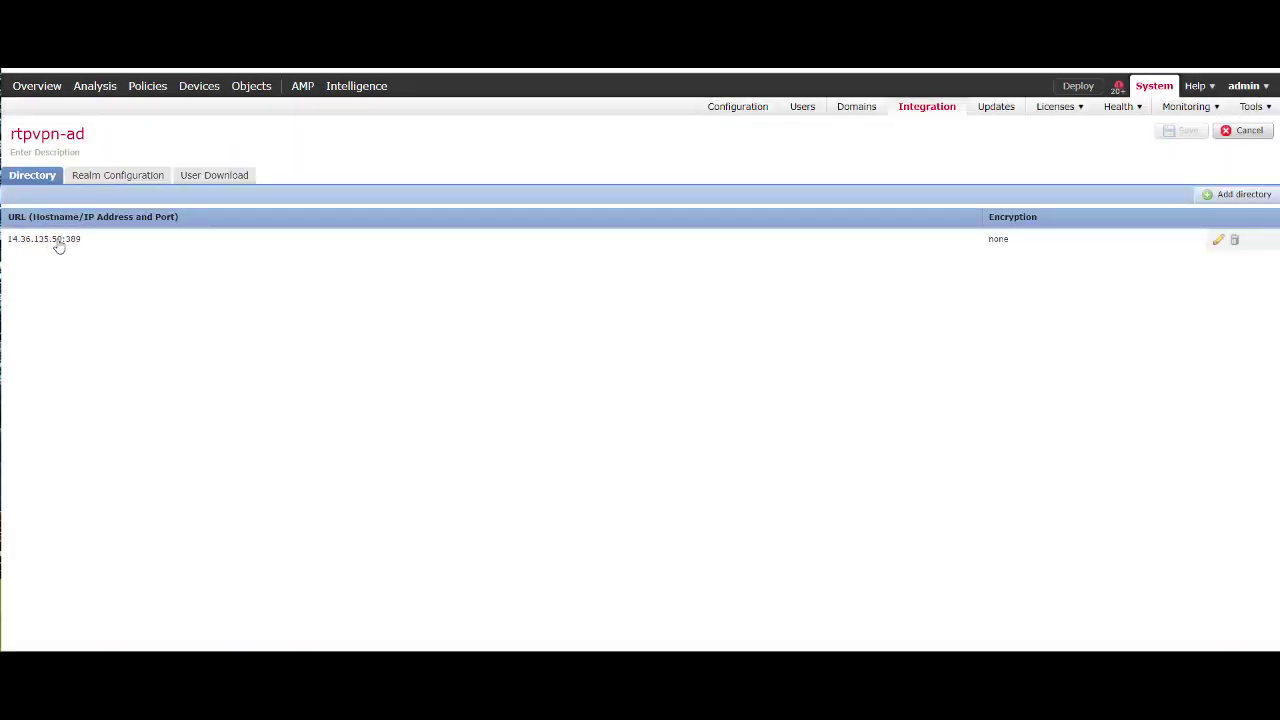
{"action": "mouse_move", "coordinate": [1079, 120]}
{"action": "left_click", "coordinate": [1117, 89]}
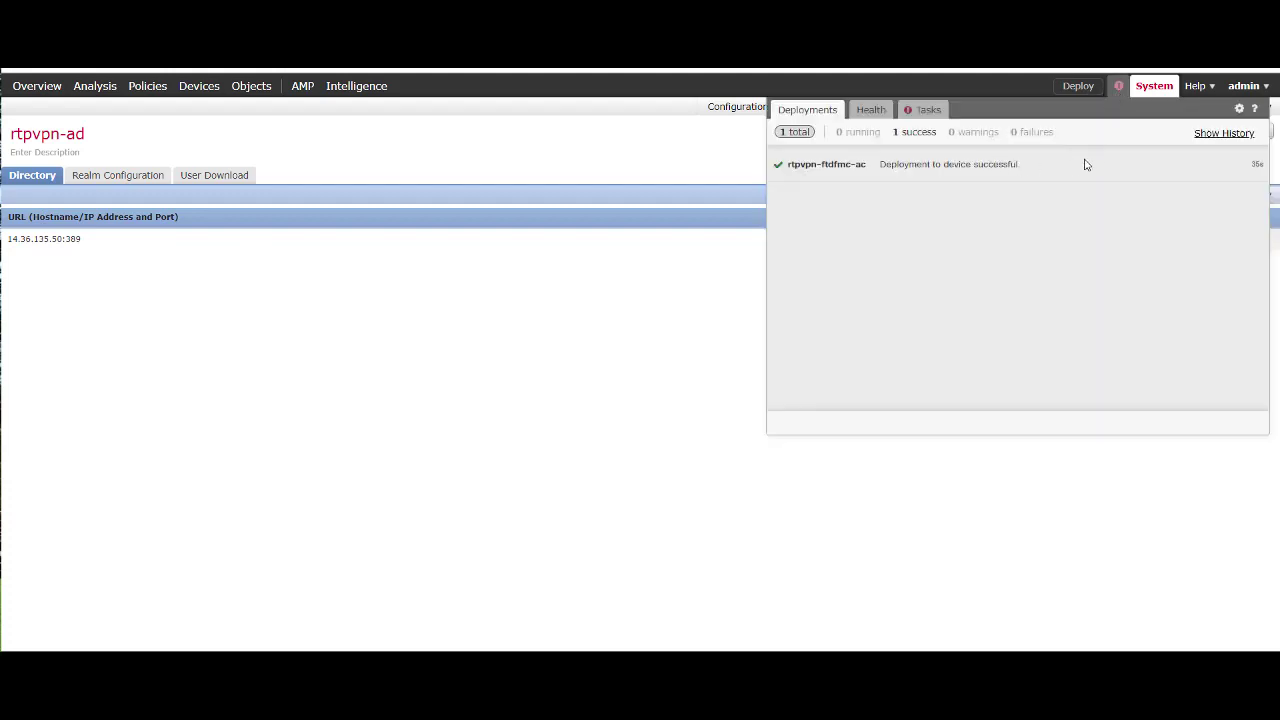
From deployment history, open deployment 1's transcript and highlight its infrastructure messages.
{"action": "left_click", "coordinate": [1221, 135]}
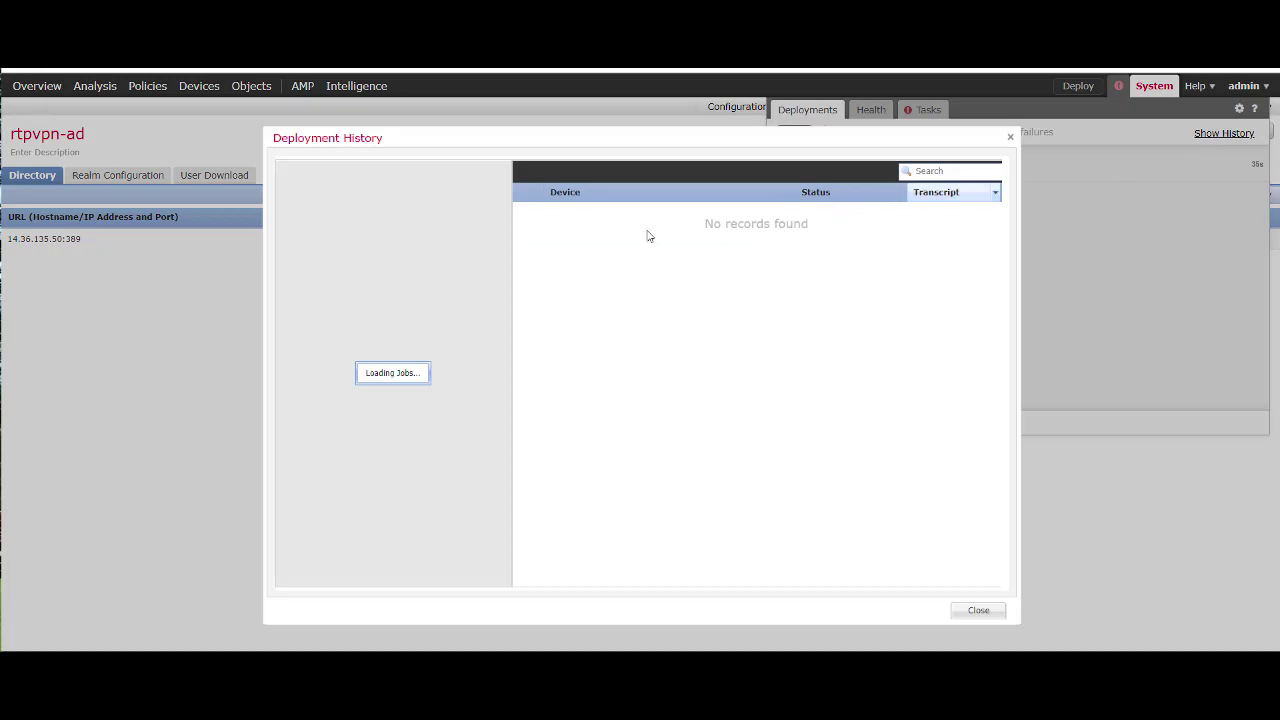
{"action": "left_click", "coordinate": [435, 208]}
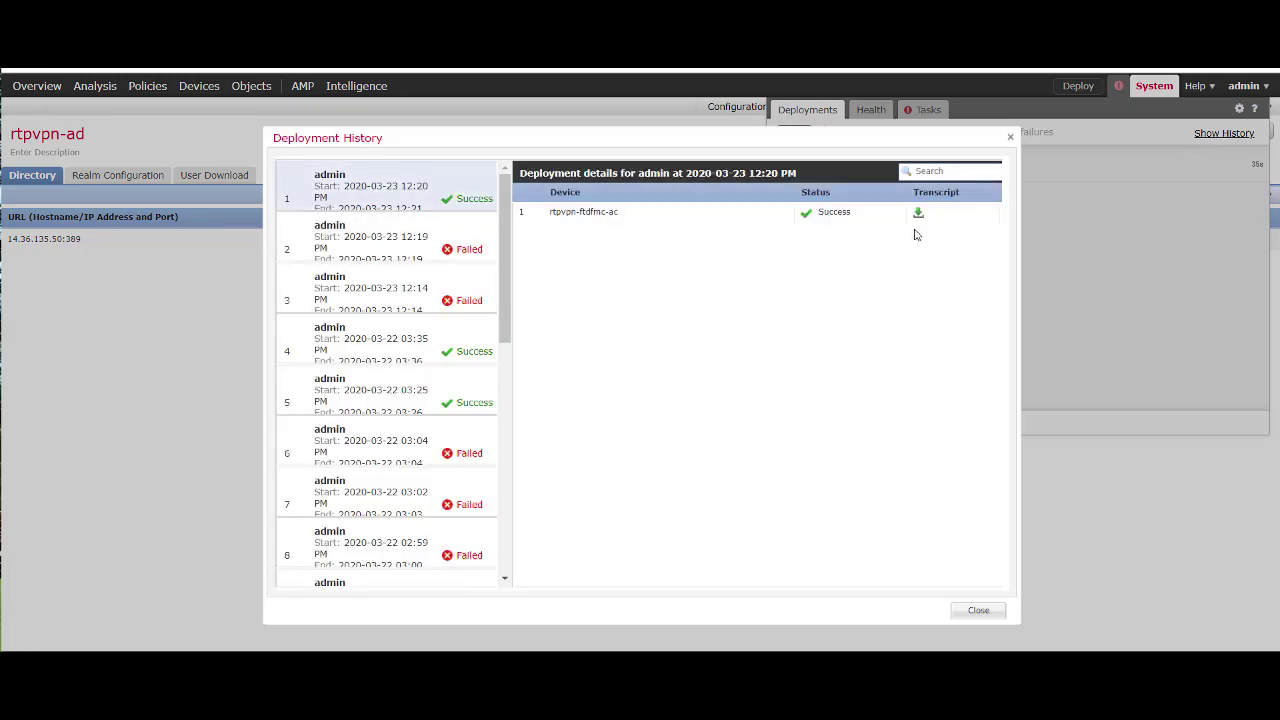
{"action": "left_click", "coordinate": [918, 214]}
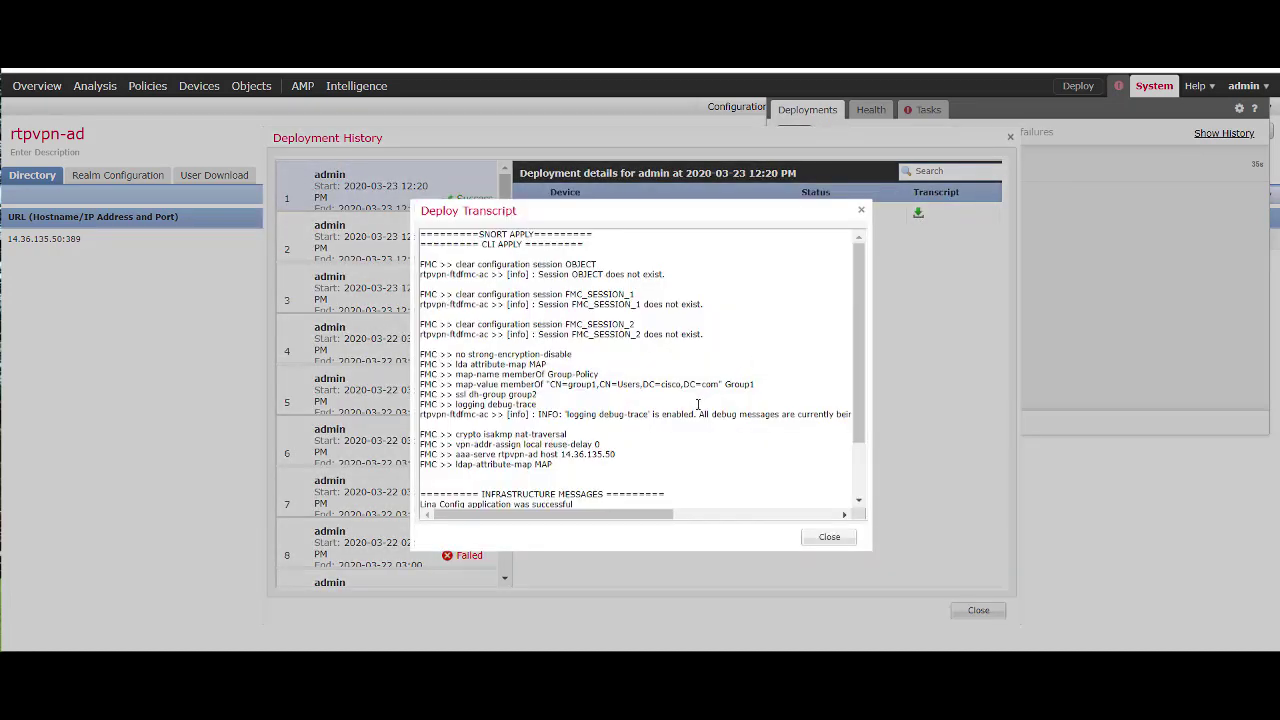
{"action": "scroll", "coordinate": [650, 401], "scroll_direction": "down", "scroll_amount": 2}
{"action": "left_click_drag", "start_coordinate": [596, 405], "coordinate": [462, 388]}
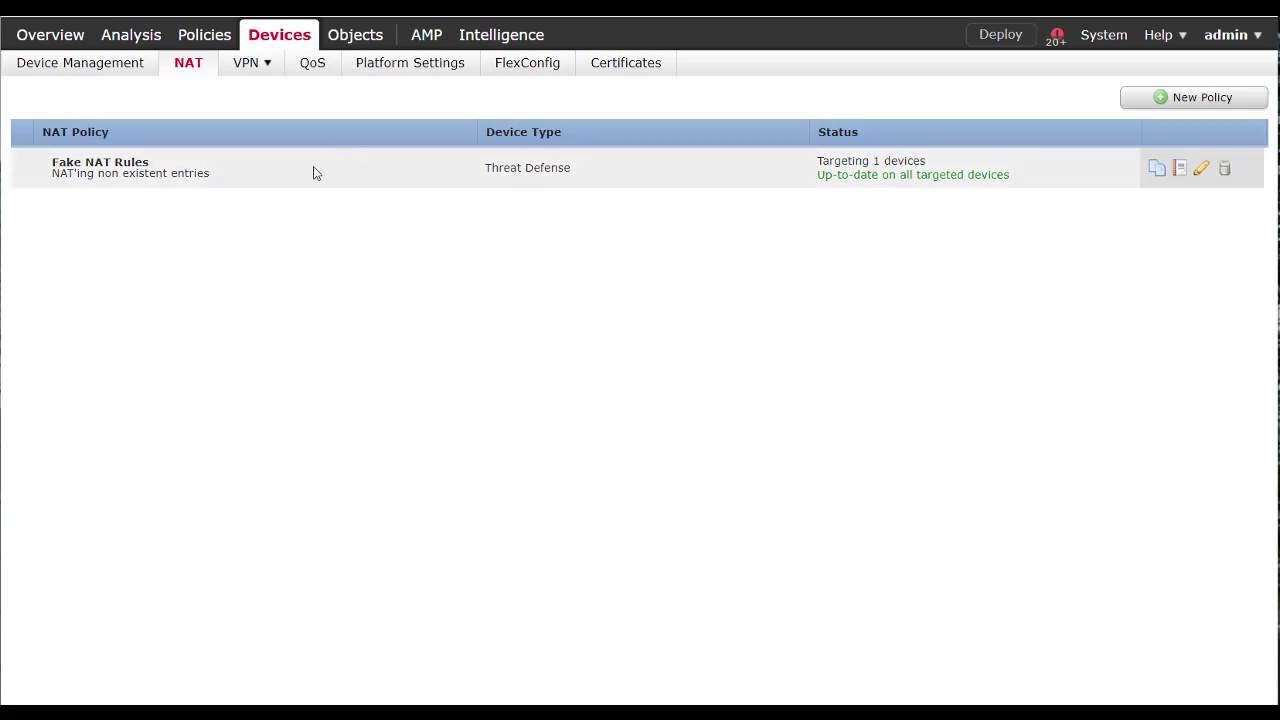
Go to the Device Management page from the Devices menu.
{"action": "left_click", "coordinate": [250, 66]}
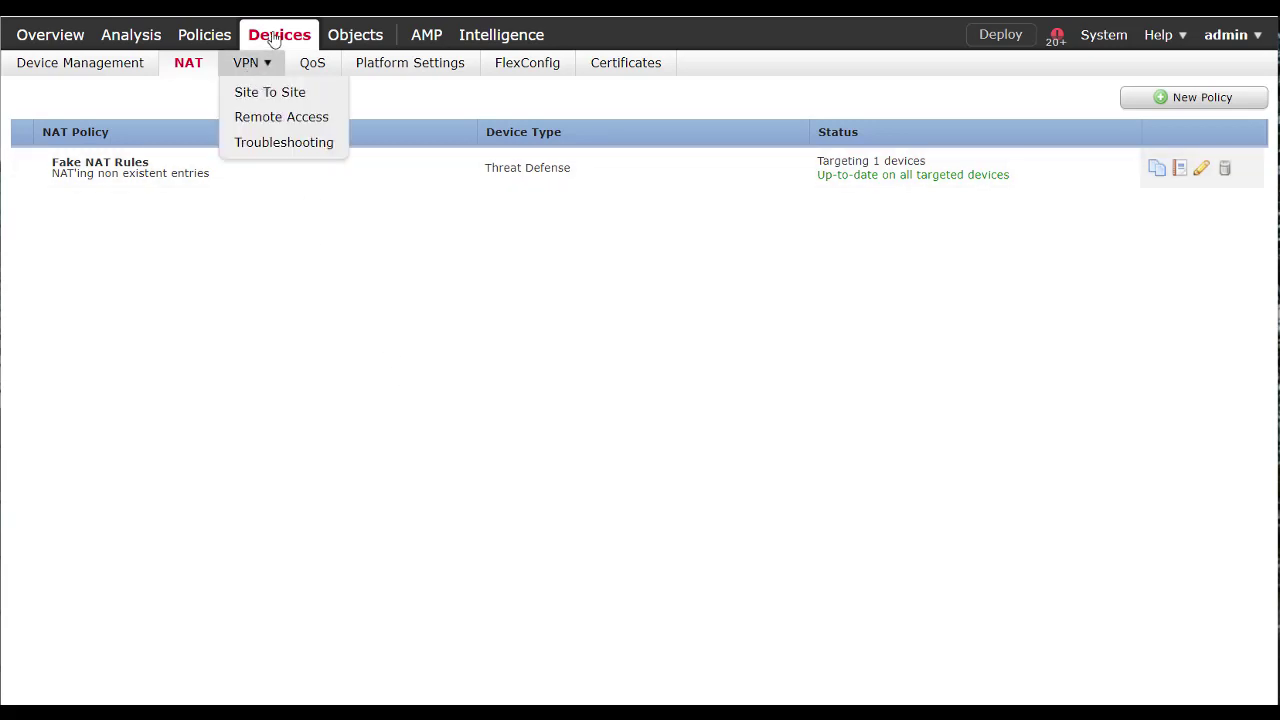
{"action": "left_click", "coordinate": [101, 66]}
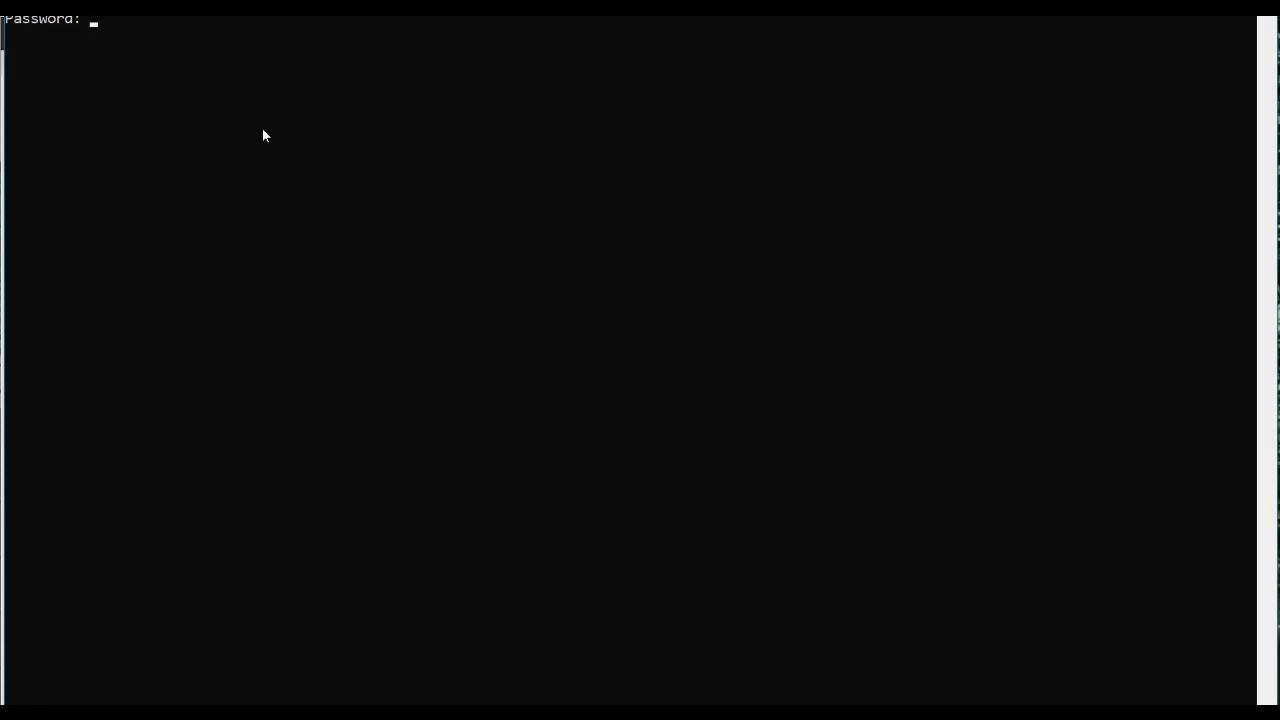
Log in to the FTD and attach with system support diagnostic-cli.
{"action": "key", "text": "Return"}
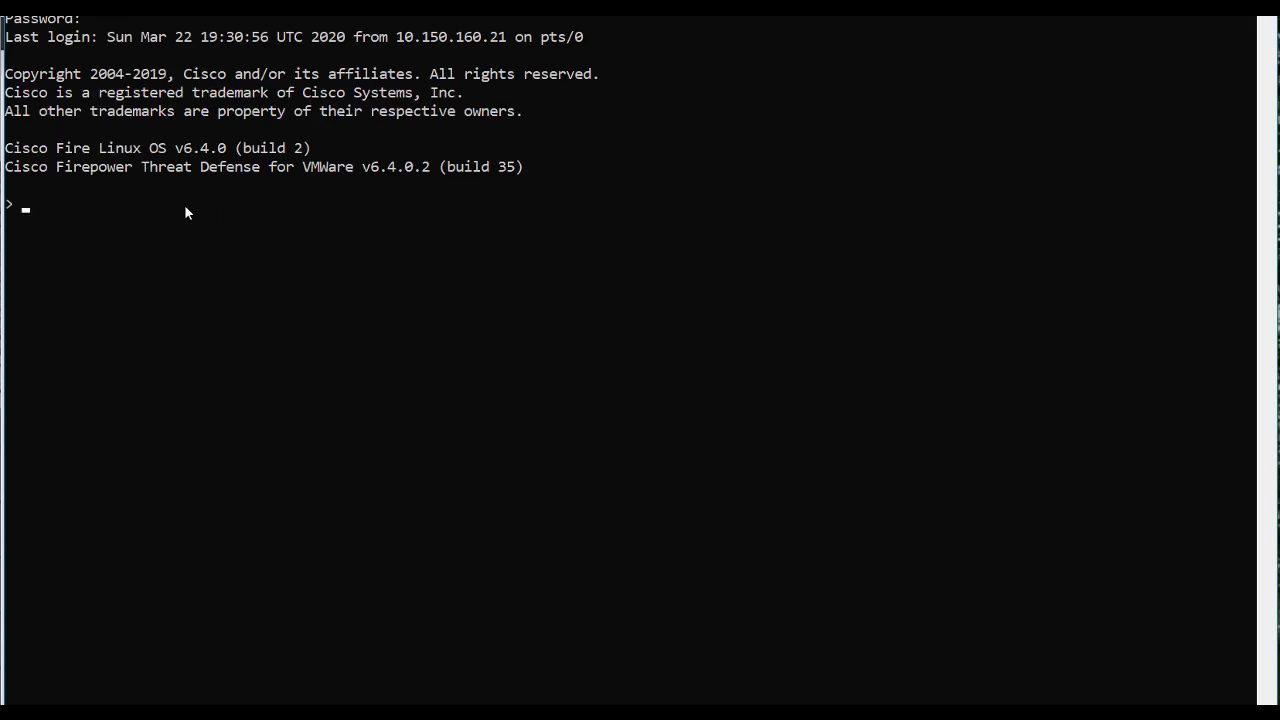
{"action": "type", "text": "system support diagnostic-cli"}
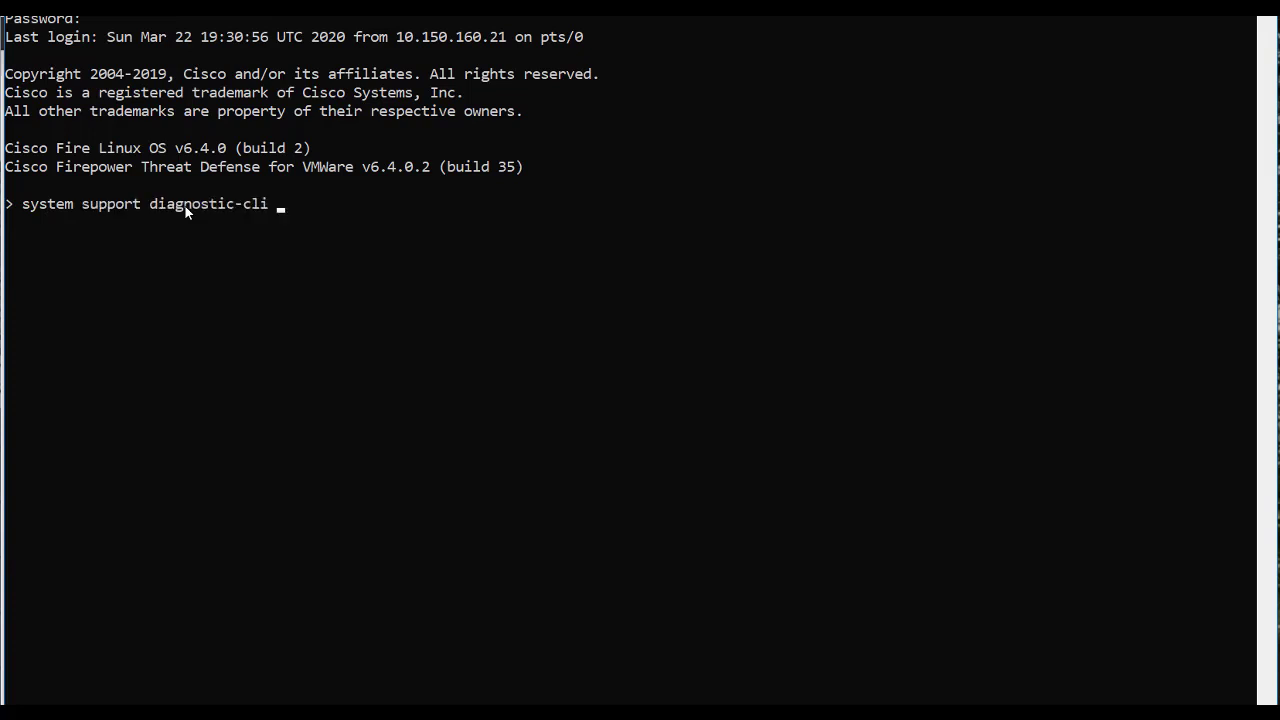
{"action": "key", "text": "Return"}
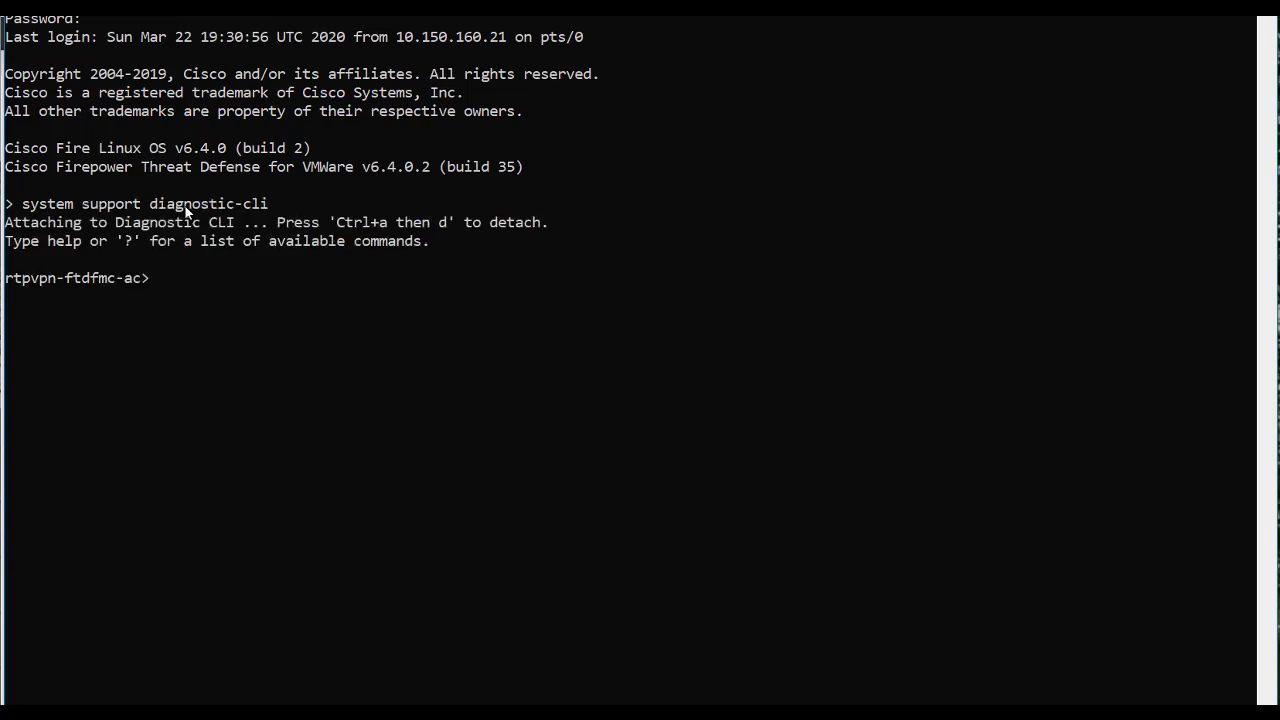
Enter privileged mode with en and tab-complete show running-config.
{"action": "type", "text": "en"}
{"action": "key", "text": "Return"}
{"action": "key", "text": "Return"}
{"action": "type", "text": "show run"}
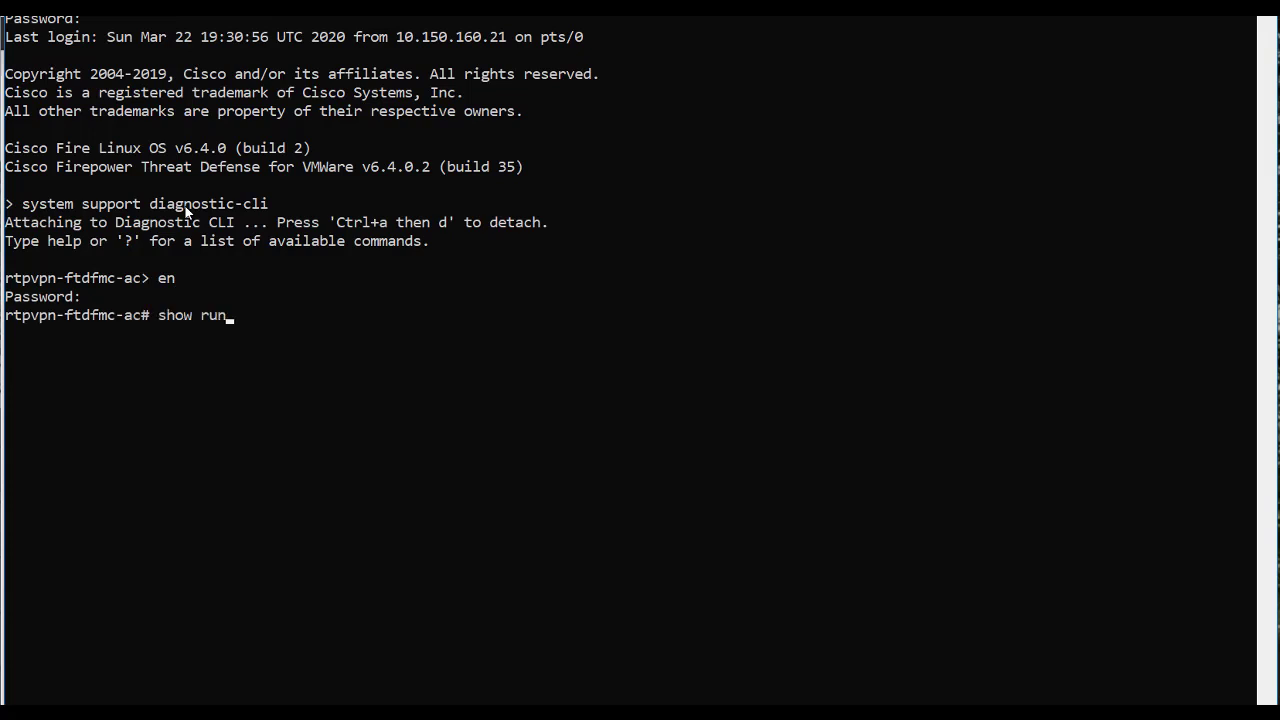
{"action": "key", "text": "Tab"}
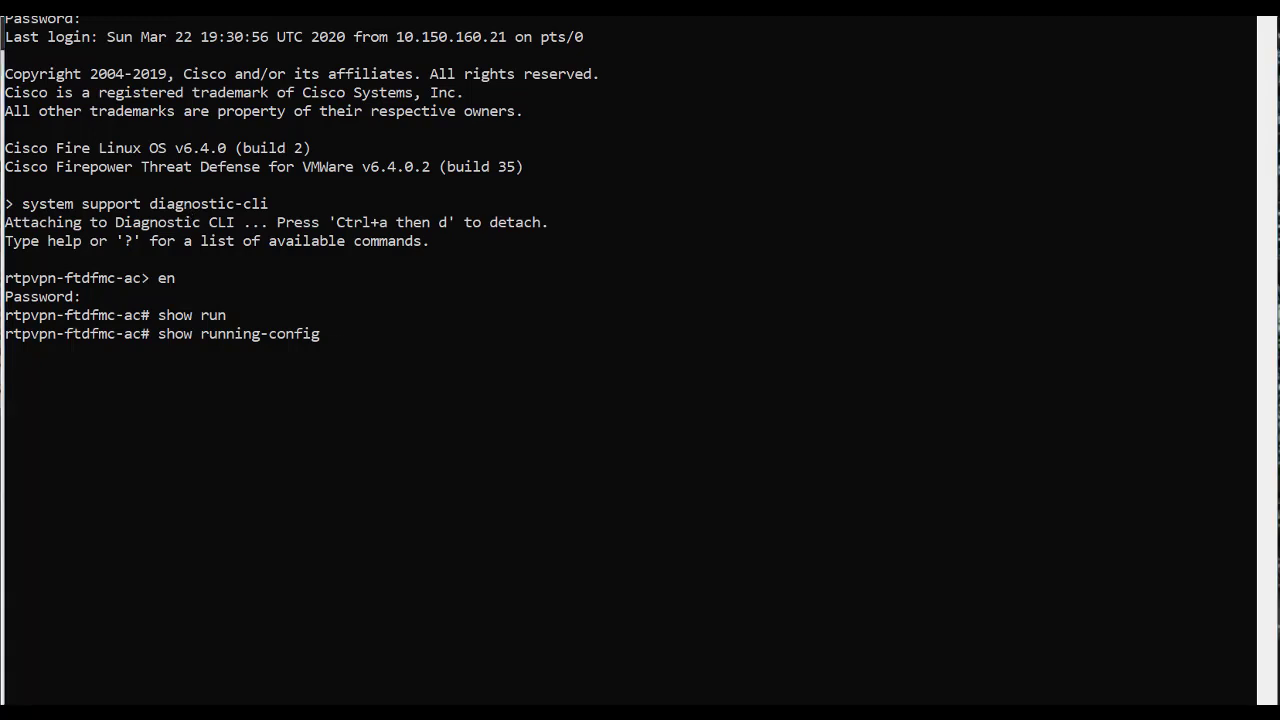
{"action": "key", "text": "alt+Tab"}
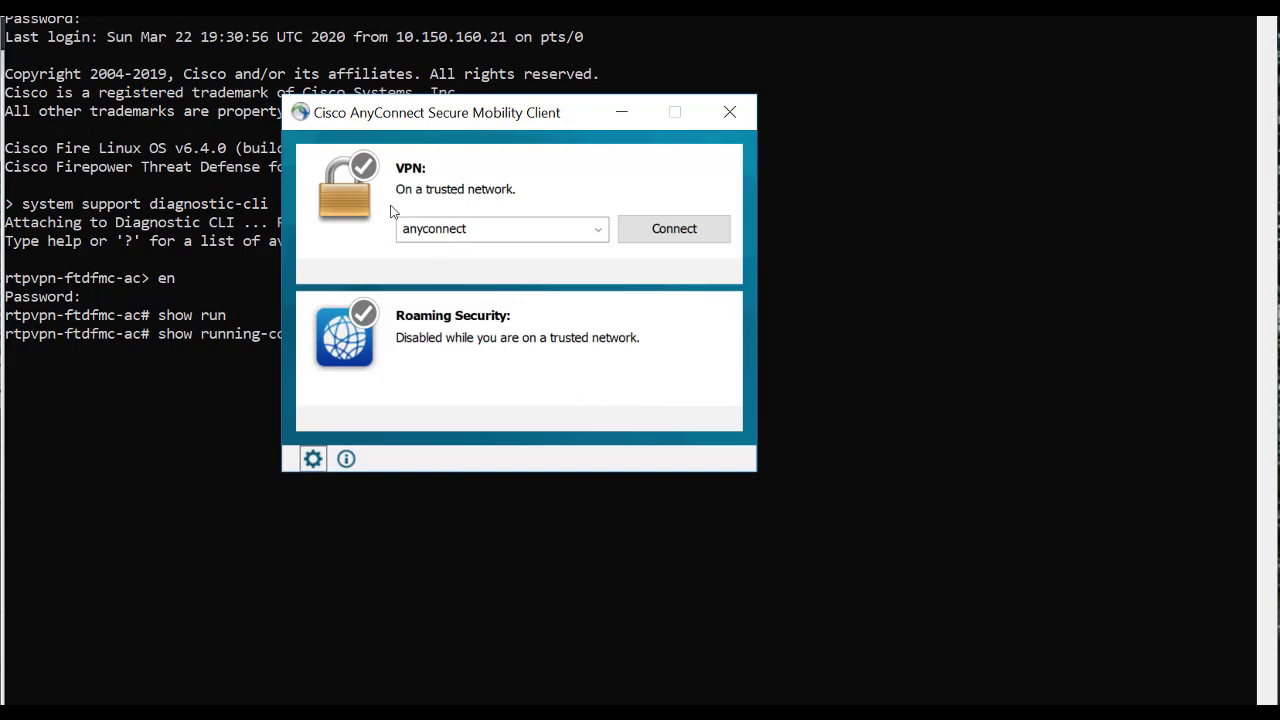
Launch DART Diagnostics from the AnyConnect advanced window and choose the Default bundle saved to Desktop.
{"action": "left_click", "coordinate": [312, 459]}
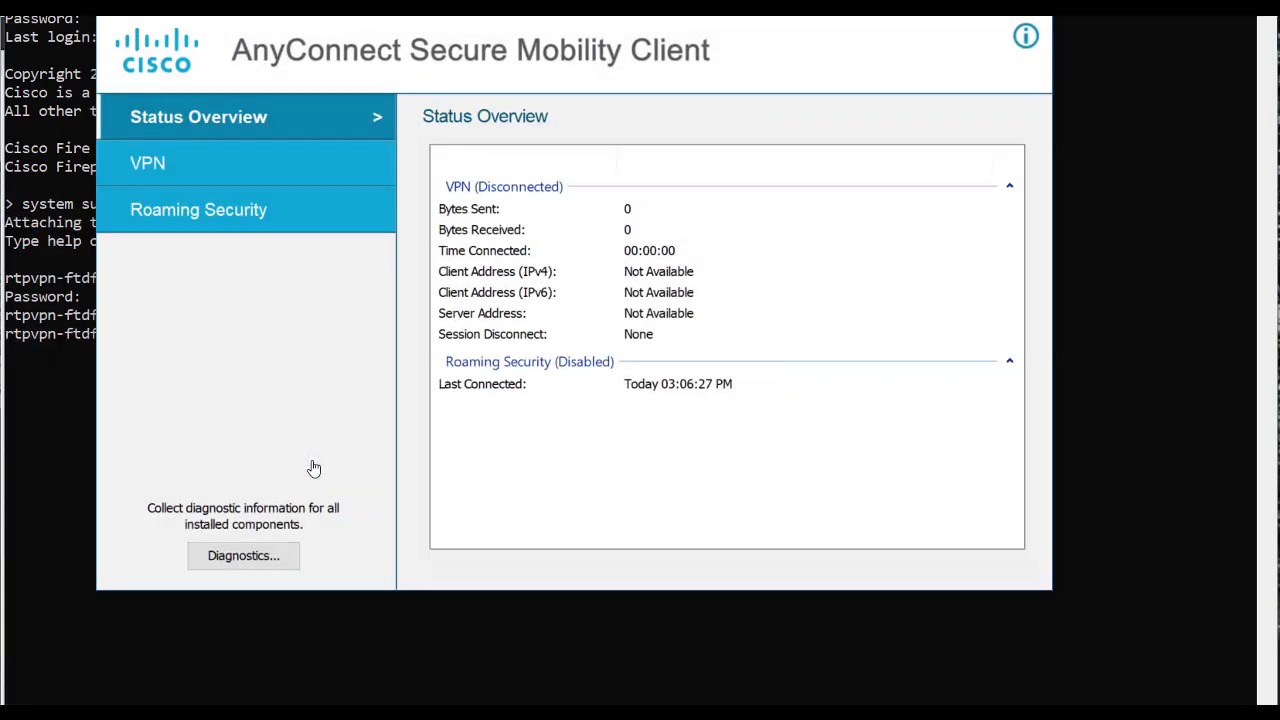
{"action": "left_click", "coordinate": [237, 561]}
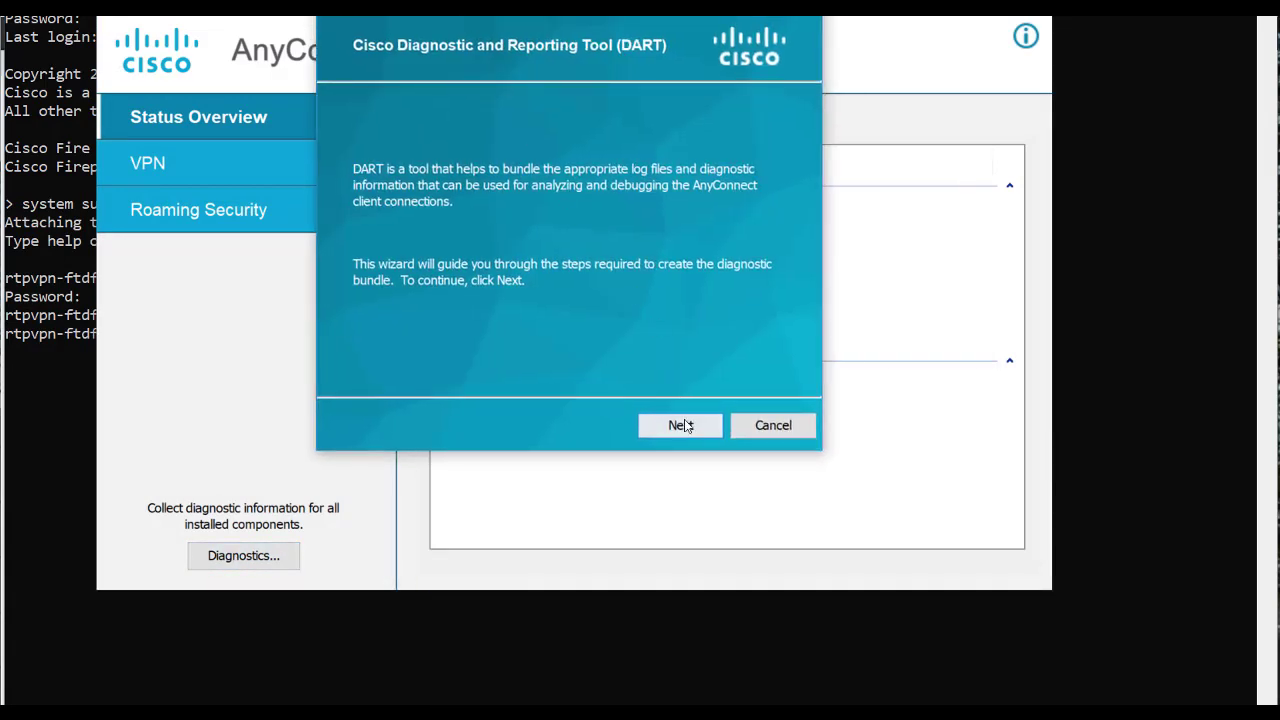
{"action": "left_click", "coordinate": [680, 426]}
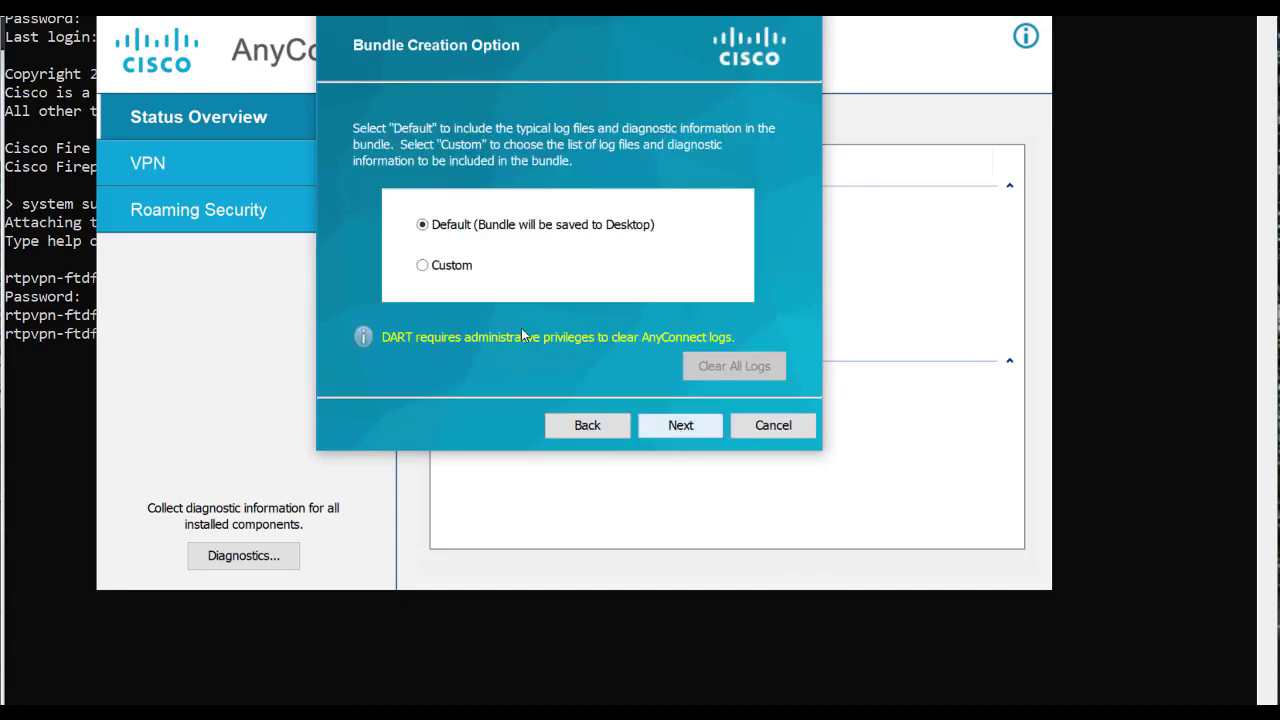
{"action": "left_click", "coordinate": [684, 424]}
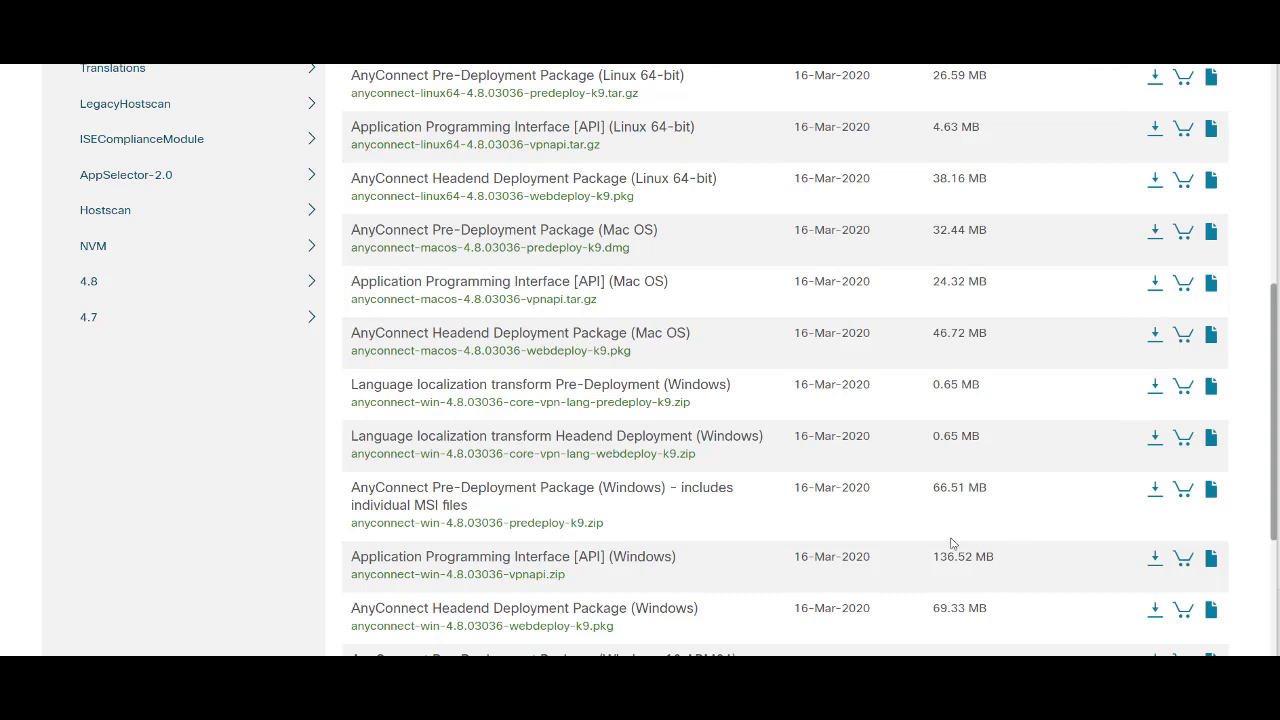
Review the AnyConnect 4.8.03036 download list, then bring up the extracted pre-deploy MSI folder.
{"action": "scroll", "coordinate": [420, 350], "scroll_direction": "up", "scroll_amount": 4}
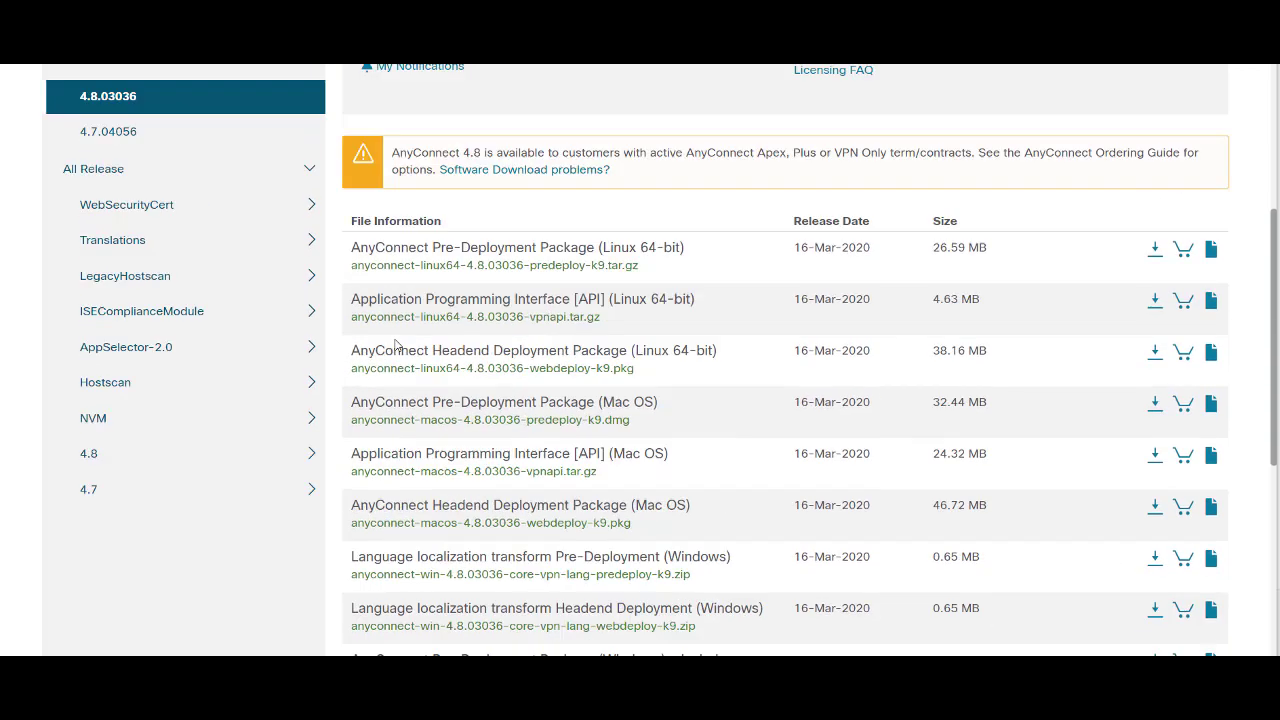
{"action": "scroll", "coordinate": [300, 380], "scroll_direction": "down", "scroll_amount": 4}
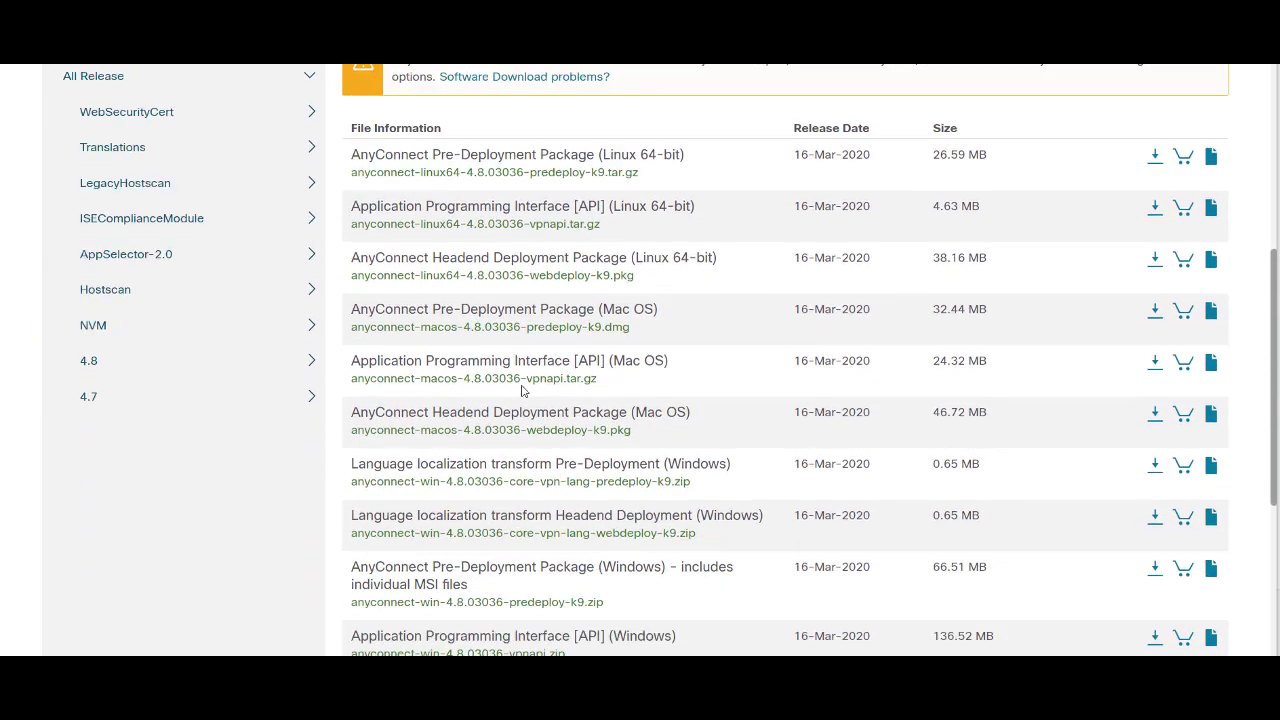
{"action": "scroll", "coordinate": [741, 379], "scroll_direction": "down", "scroll_amount": 3}
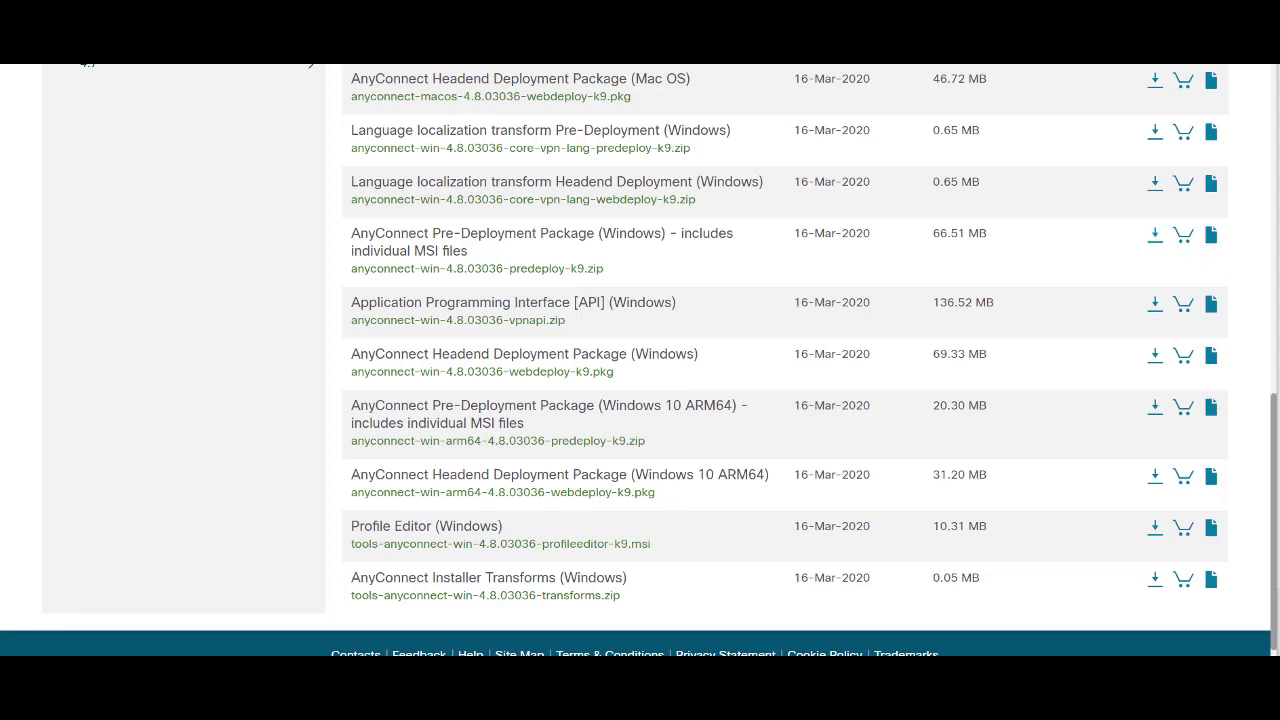
{"action": "left_click", "coordinate": [385, 620]}
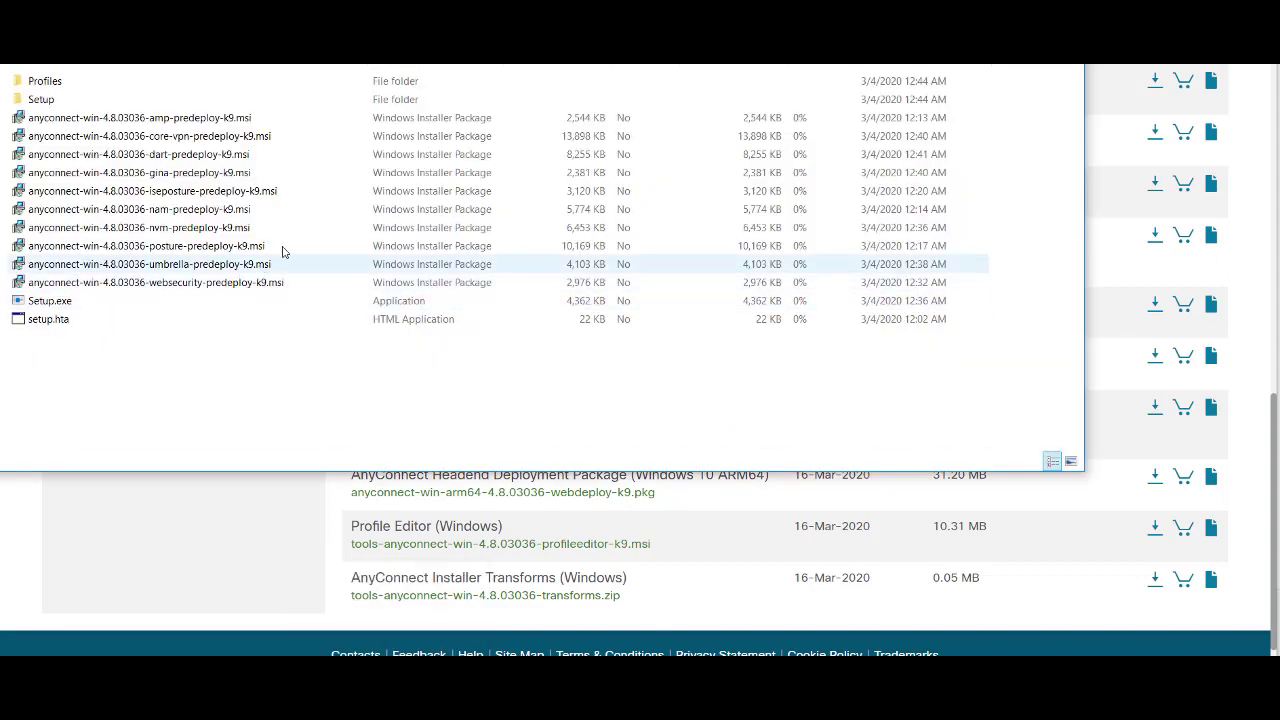